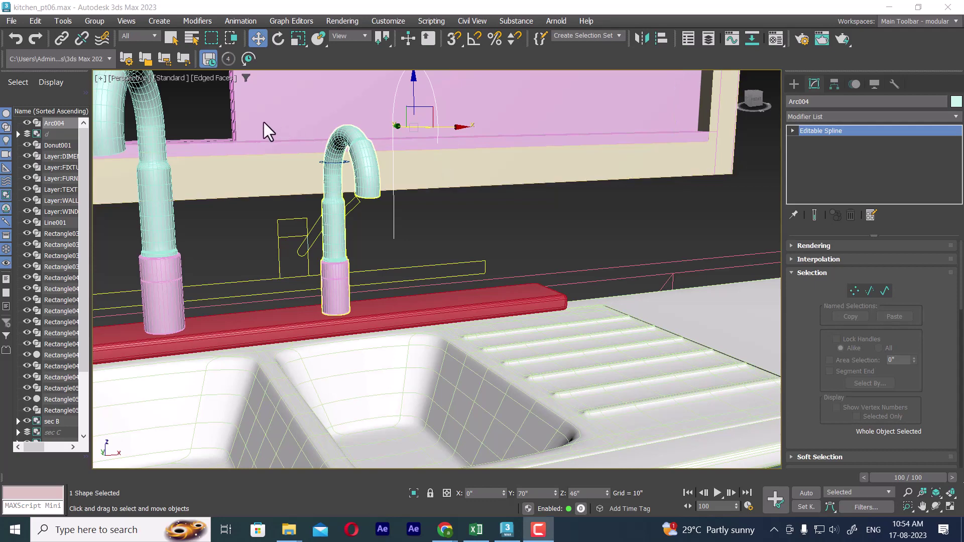
Step: Select the faucet arc Arc004 and switch to the four-viewport layout
left_click(426, 221)
left_click(393, 223)
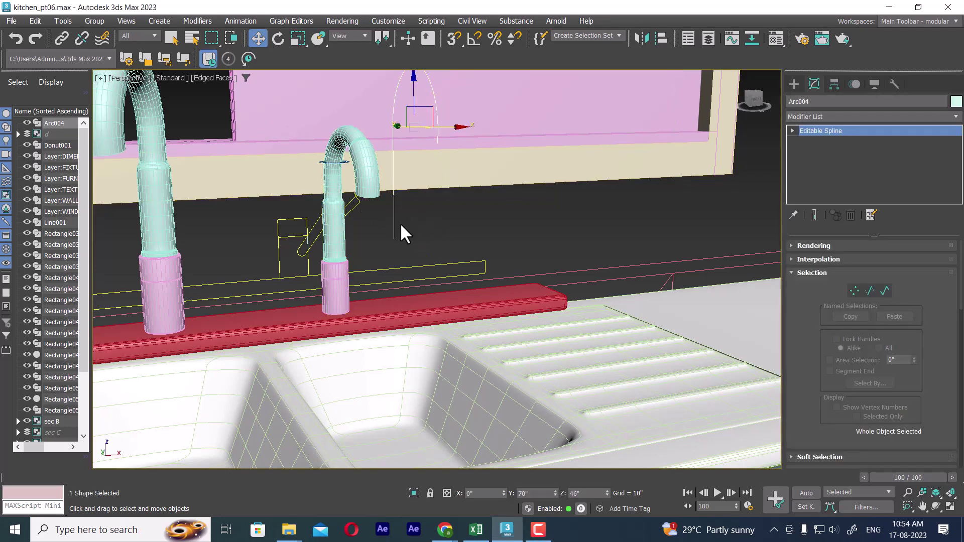
key("alt+w")
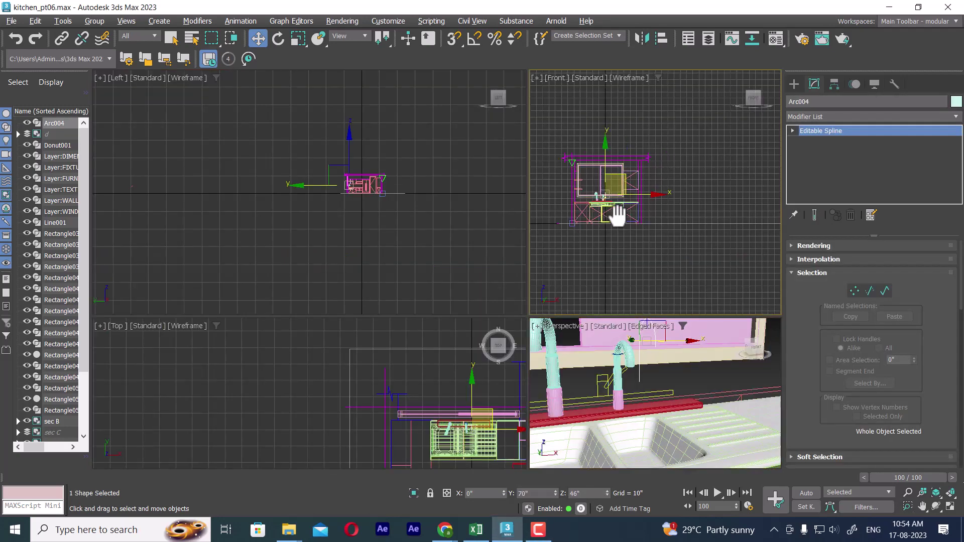
middle_click_drag(614, 209, 690, 195)
Step: Frame the kitchen in the Top and Front views and bring up the Splines shape types
left_click(794, 84)
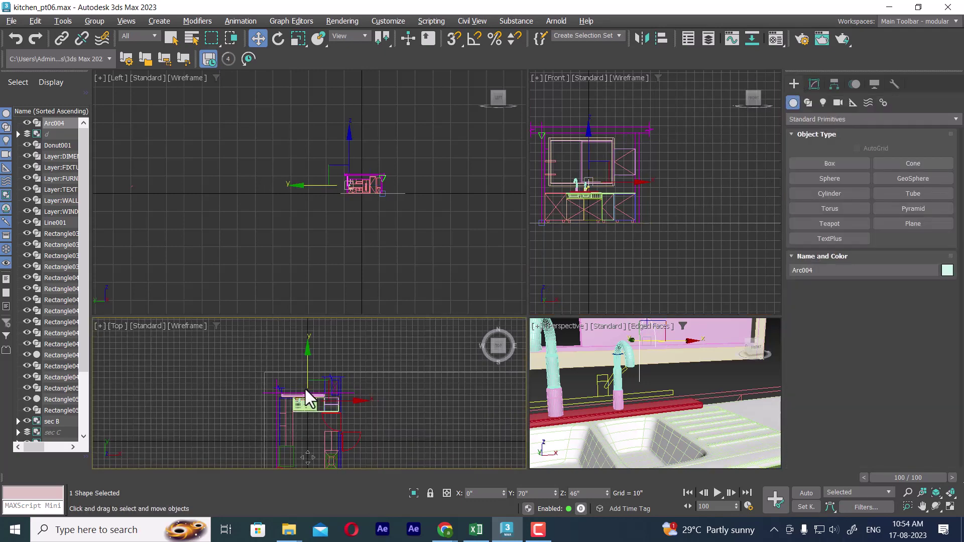
middle_click_drag(506, 419, 304, 387)
scroll(352, 396, "up", 5)
scroll(641, 189, "up", 5)
mouse_move(641, 189)
middle_mouse_down()
mouse_move(618, 183)
mouse_move(714, 193)
middle_mouse_up()
left_click(808, 103)
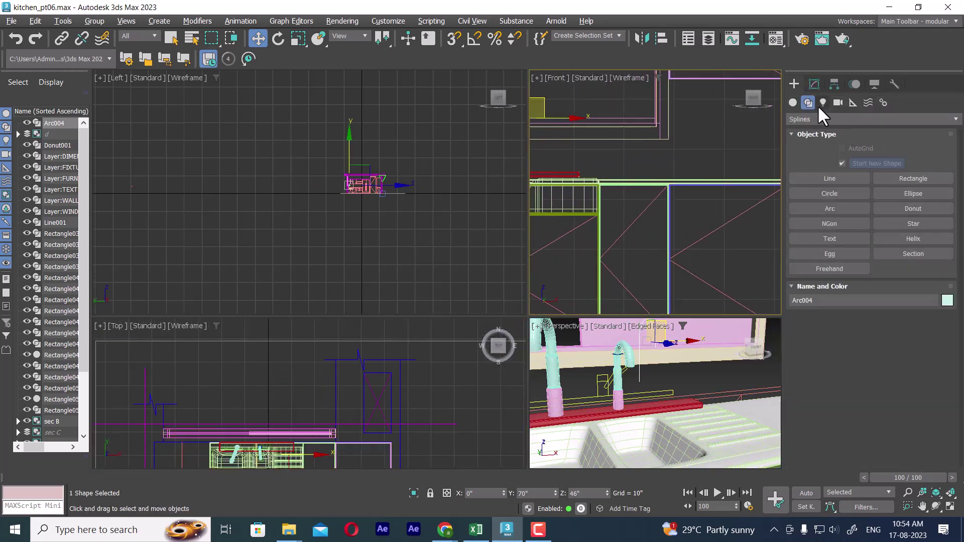
Step: Draw a 3-inch-radius arc, Arc005, beside the faucet spout in the Left viewport
left_click(842, 211)
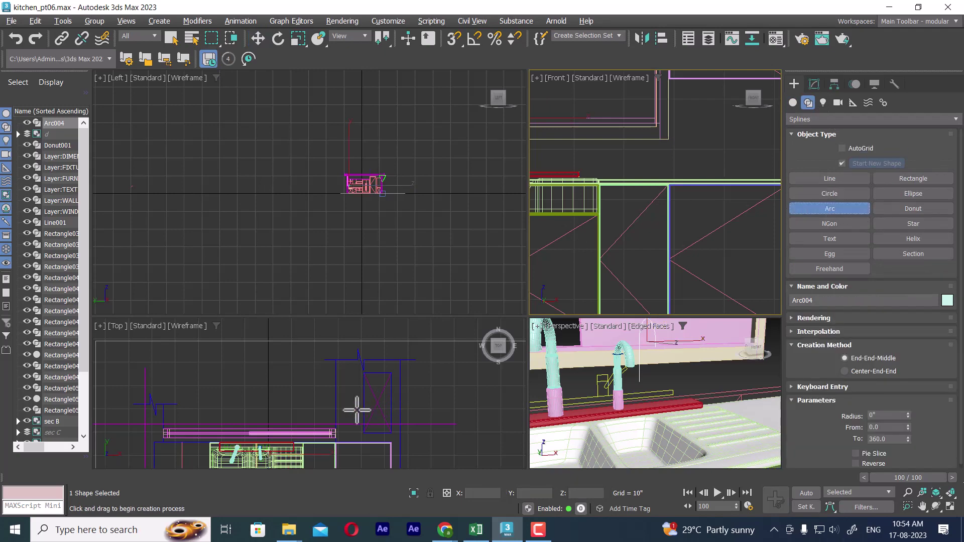
middle_click_drag(355, 409, 353, 349)
scroll(722, 172, "down", 3)
middle_click_drag(711, 205, 663, 188)
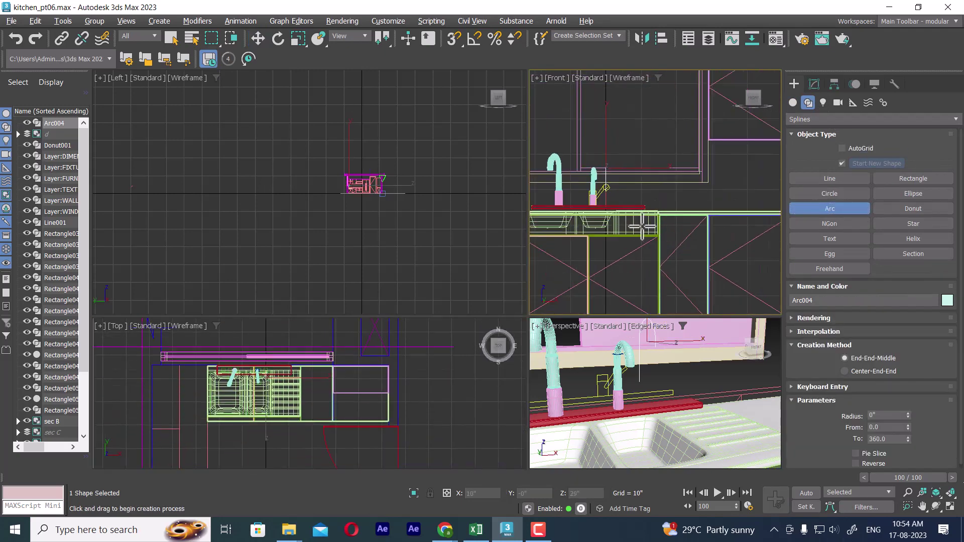
middle_click_drag(332, 411, 347, 406)
scroll(399, 254, "up", 2)
scroll(345, 216, "up", 8)
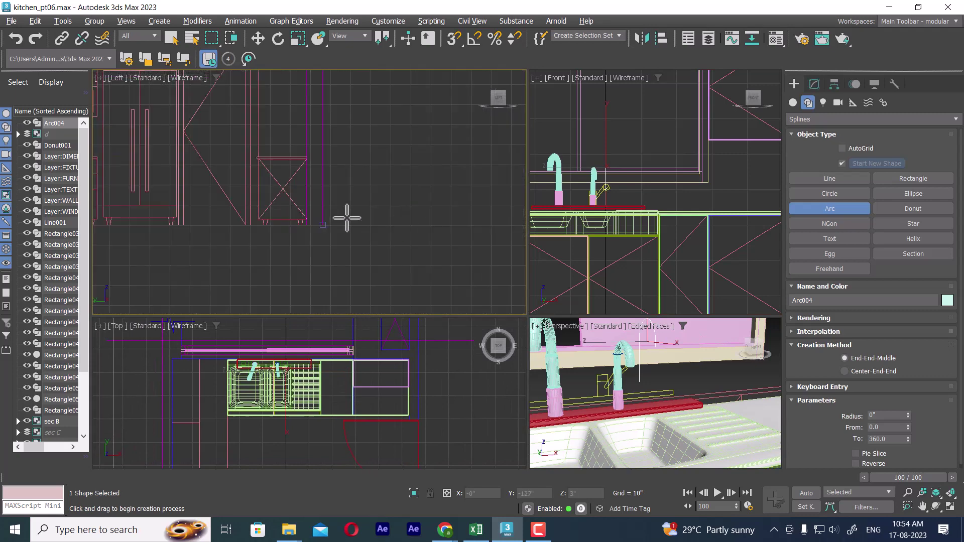
scroll(418, 225, "up", 4)
scroll(352, 228, "down", 2)
scroll(231, 201, "up", 4)
middle_click_drag(231, 201, 301, 201)
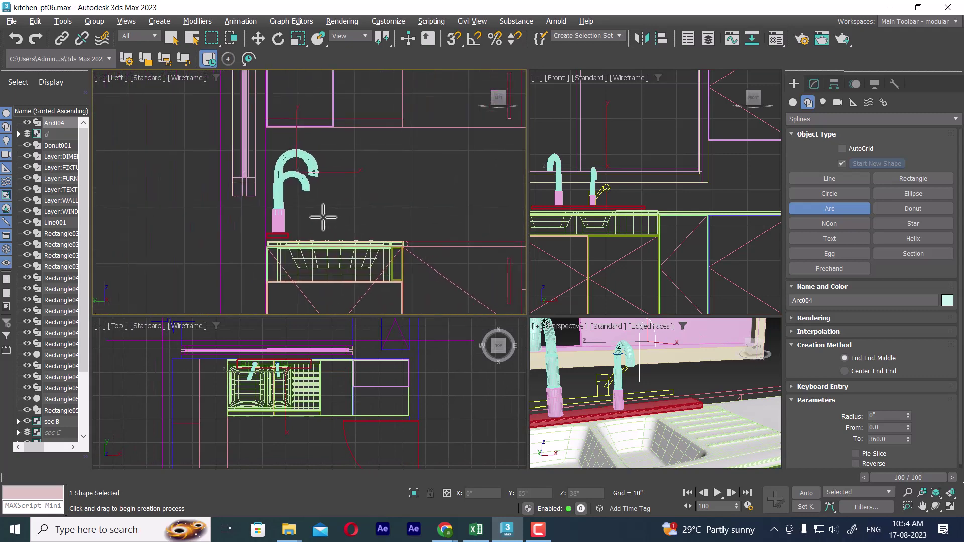
left_click_drag(294, 209, 330, 207)
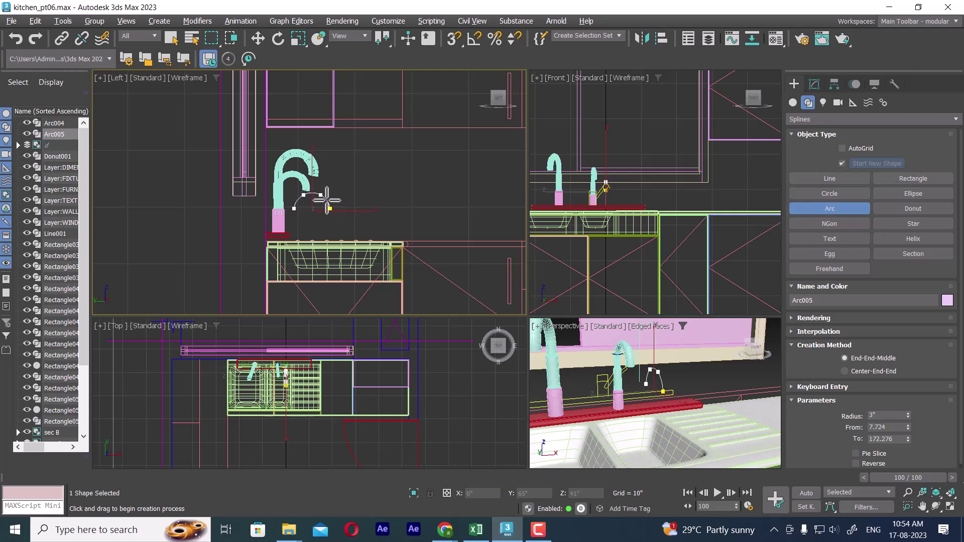
Step: Finish Arc005 and convert it to an Editable Spline
left_click(327, 201)
right_click(327, 201)
scroll(318, 200, "up", 5)
right_click(337, 158)
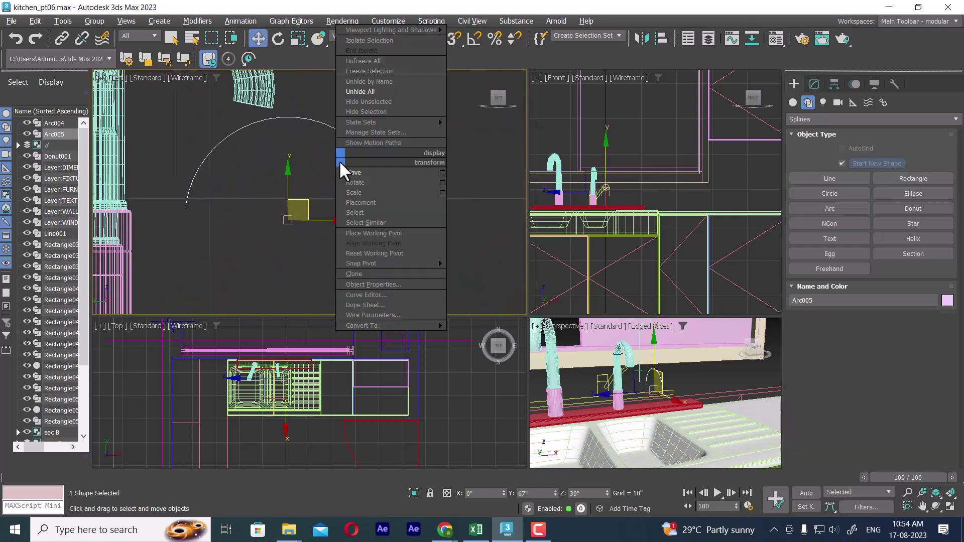
left_click(525, 325)
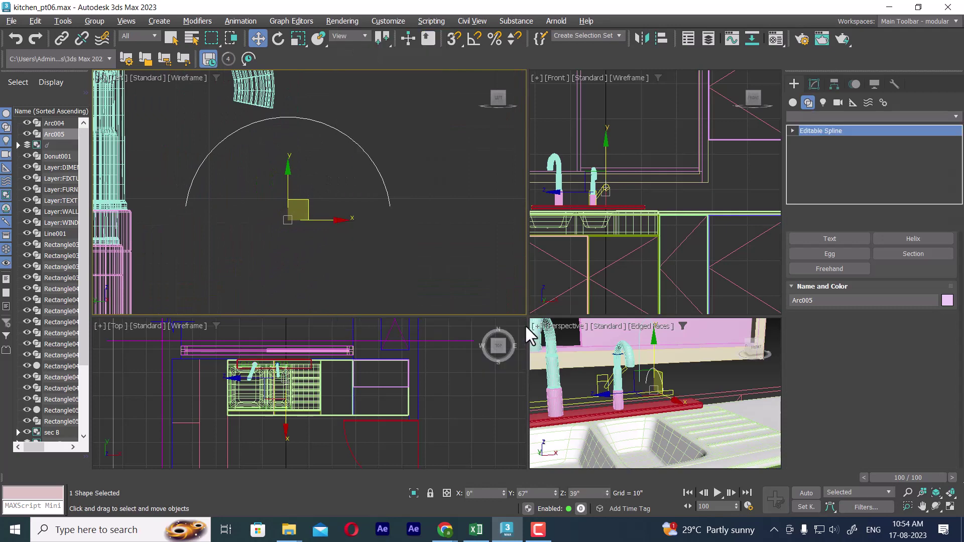
Step: In Vertex mode, Refine to add a new vertex at the arc's end
key("1")
left_click_drag(211, 221, 143, 191)
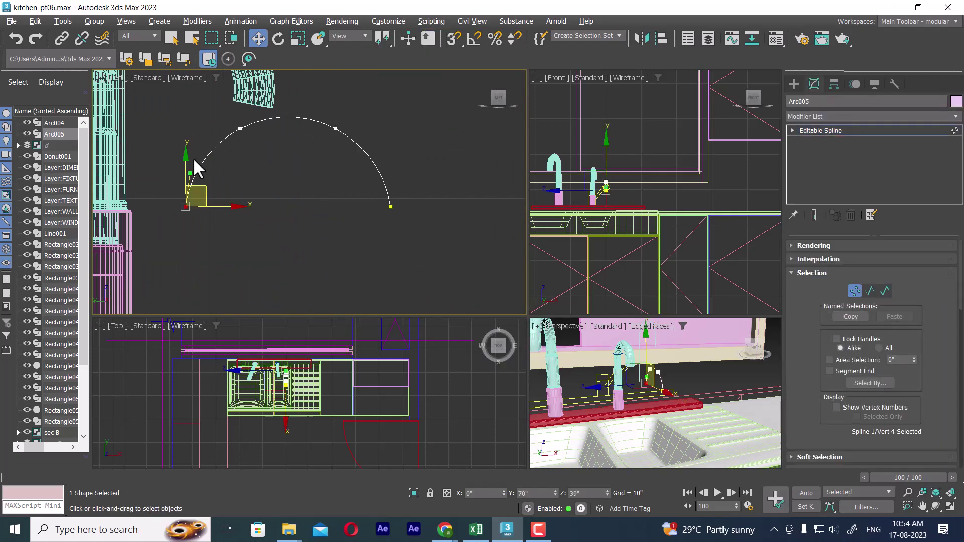
mouse_move(187, 155)
middle_mouse_down()
mouse_move(218, 236)
mouse_move(283, 234)
middle_mouse_up()
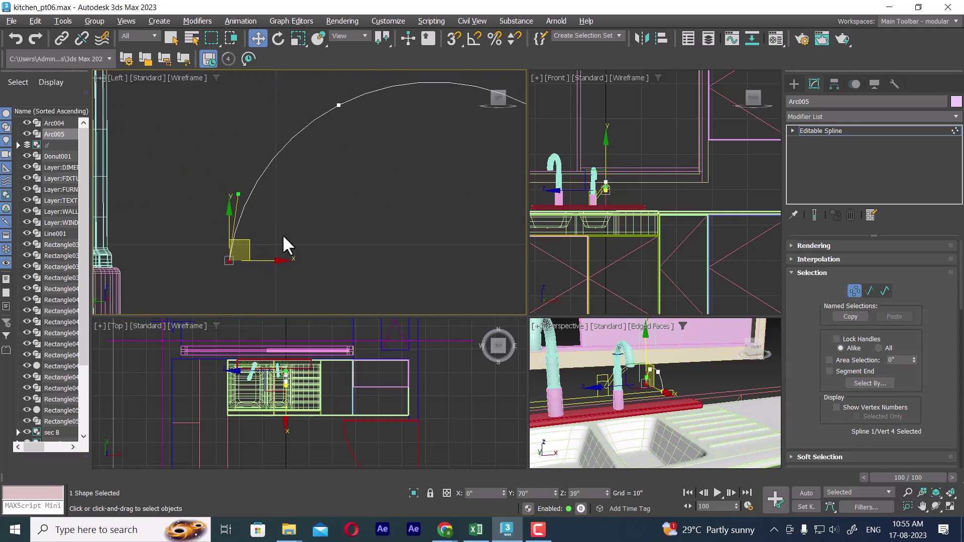
right_click(291, 201)
left_click(267, 255)
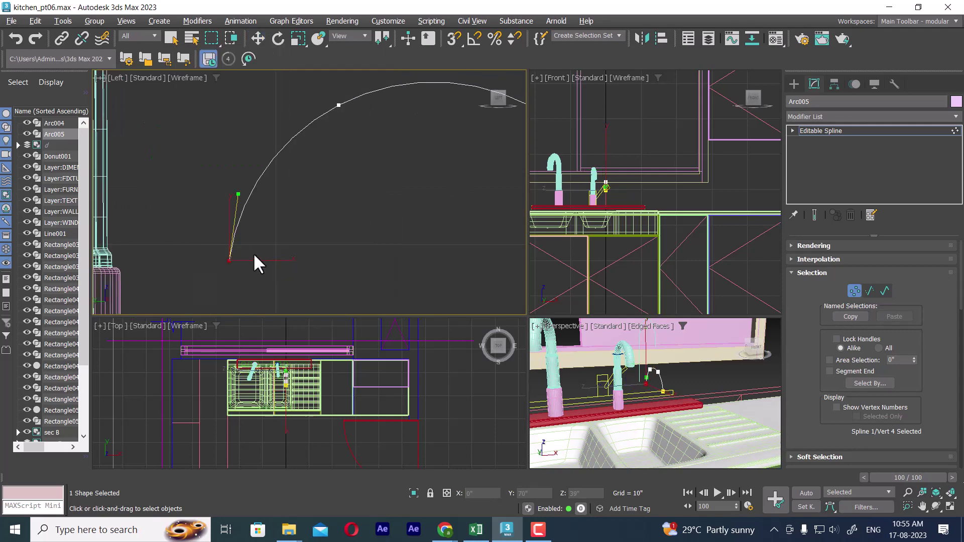
left_click(231, 251)
Step: Move the new end vertex down along Y to form a long straight leg
key("w")
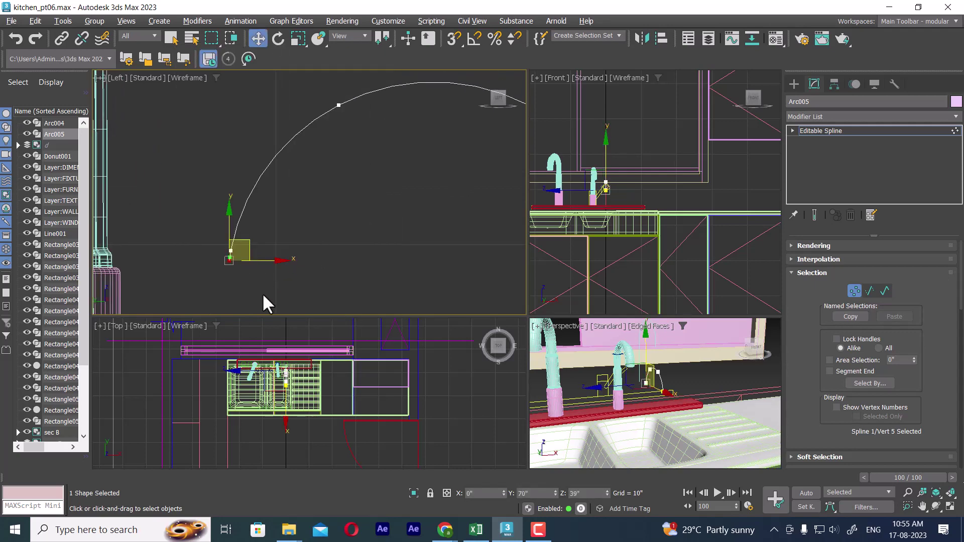
left_click(230, 259)
middle_click_drag(252, 267, 302, 204)
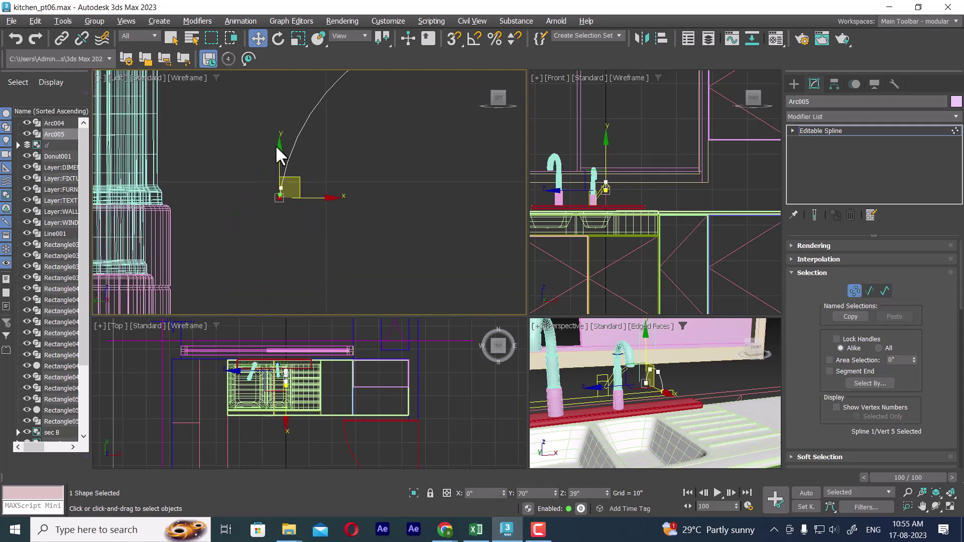
mouse_move(281, 146)
left_mouse_down()
mouse_move(283, 264)
mouse_move(314, 188)
left_mouse_up()
middle_click_drag(314, 188, 349, 178)
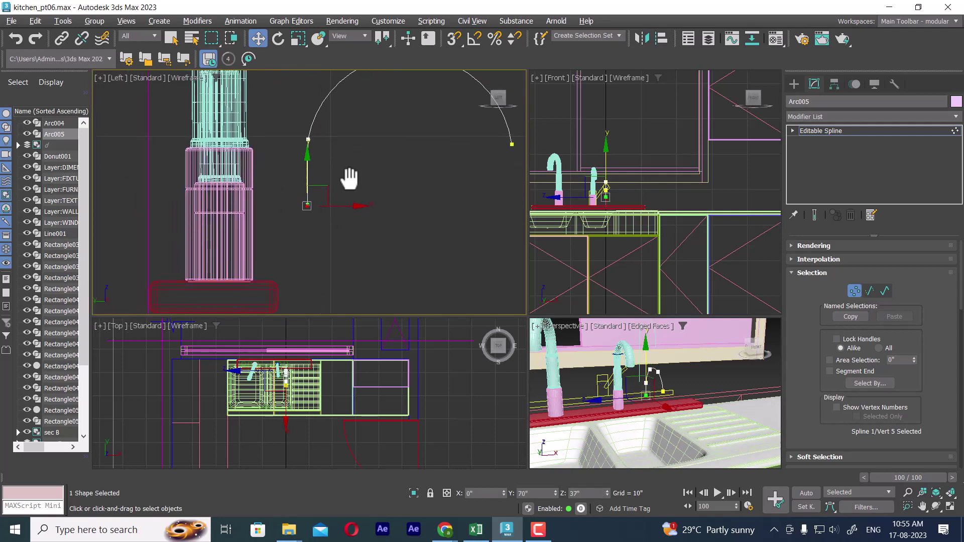
left_click_drag(309, 154, 308, 267)
scroll(323, 263, "down", 3)
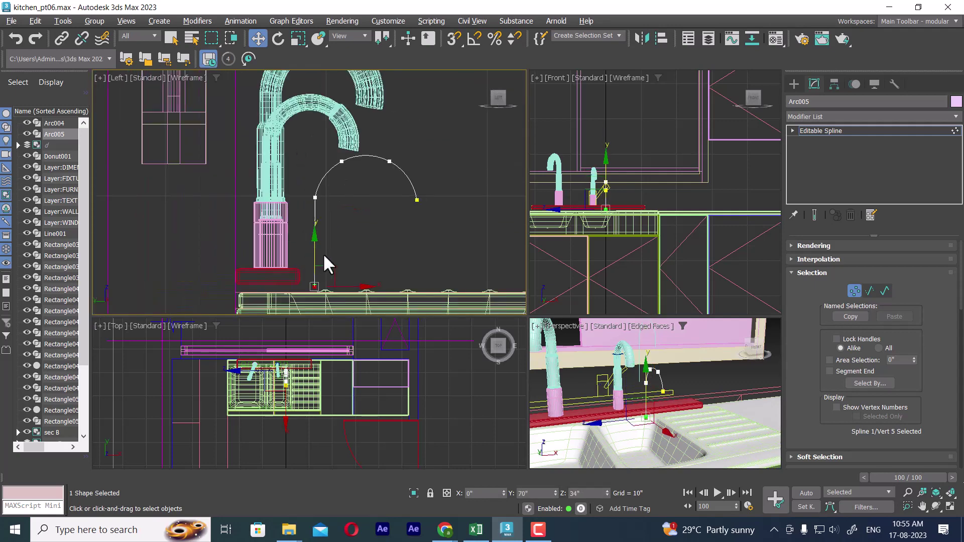
Step: Return to the top level, move the spline up and isolate it with Alt+Q
right_click(351, 205)
left_click(321, 259)
right_click(332, 205)
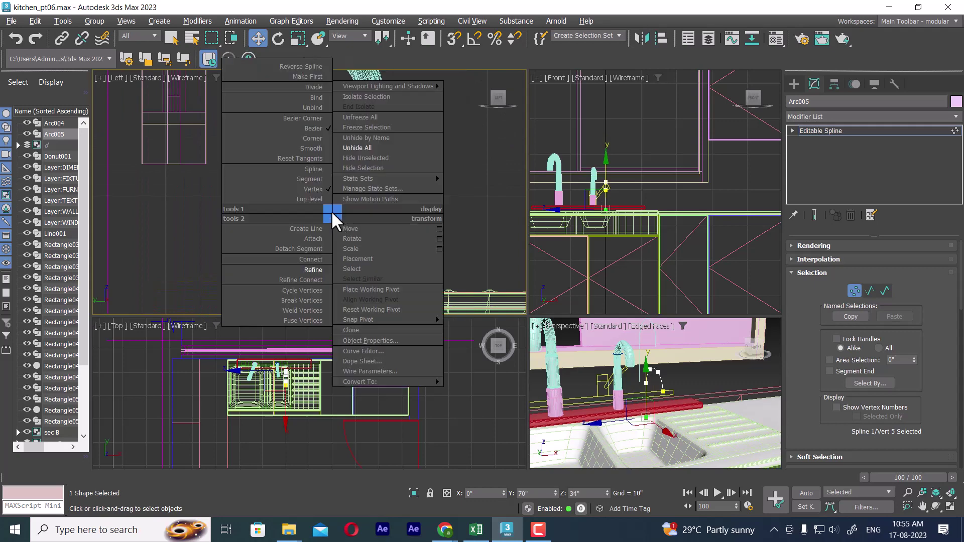
left_click(309, 190)
left_click_drag(370, 178, 368, 117)
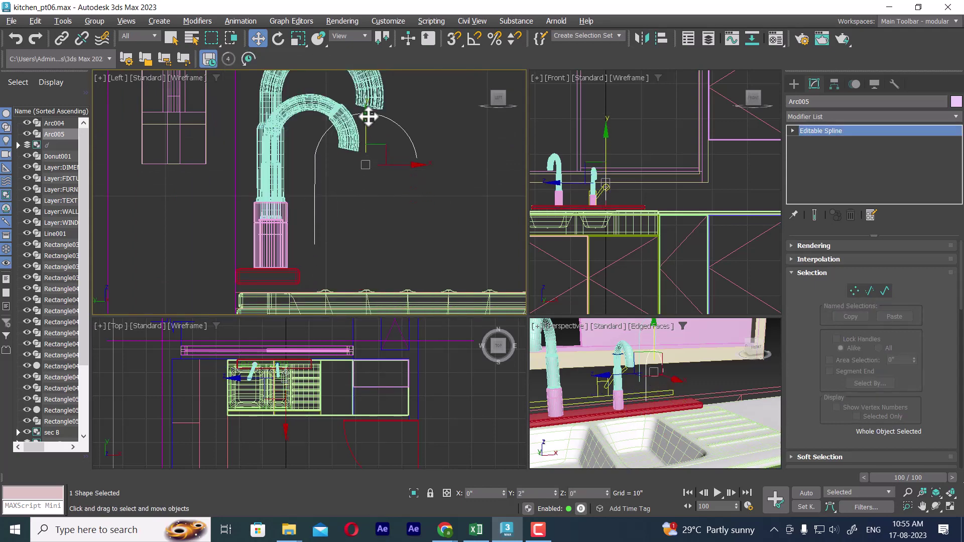
key("alt+q")
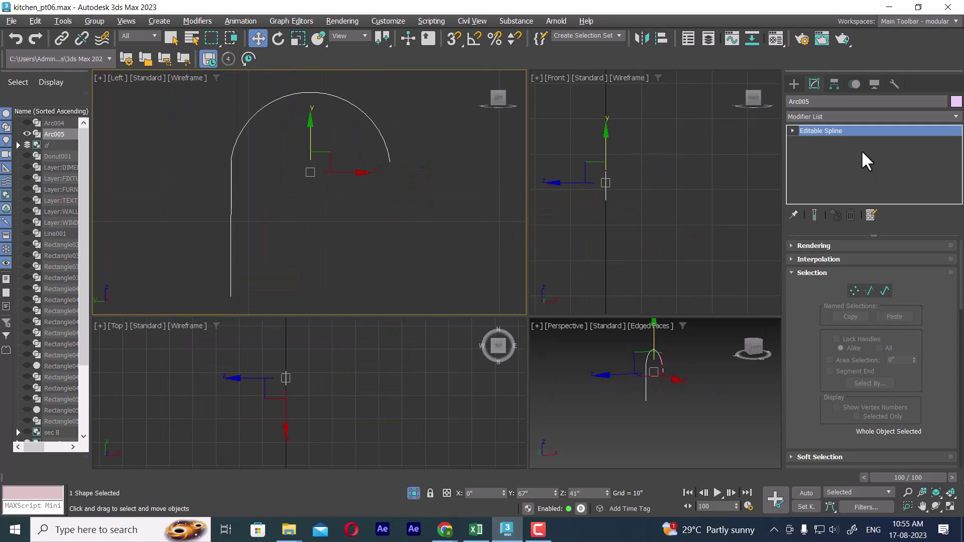
Step: Create a small donut shape, Donut002, in the Front view
left_click(794, 84)
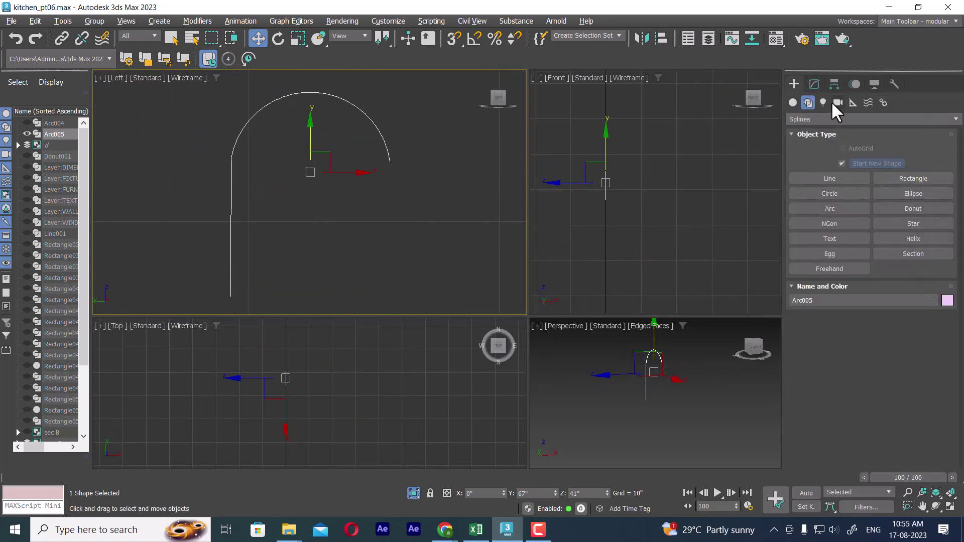
left_click(920, 207)
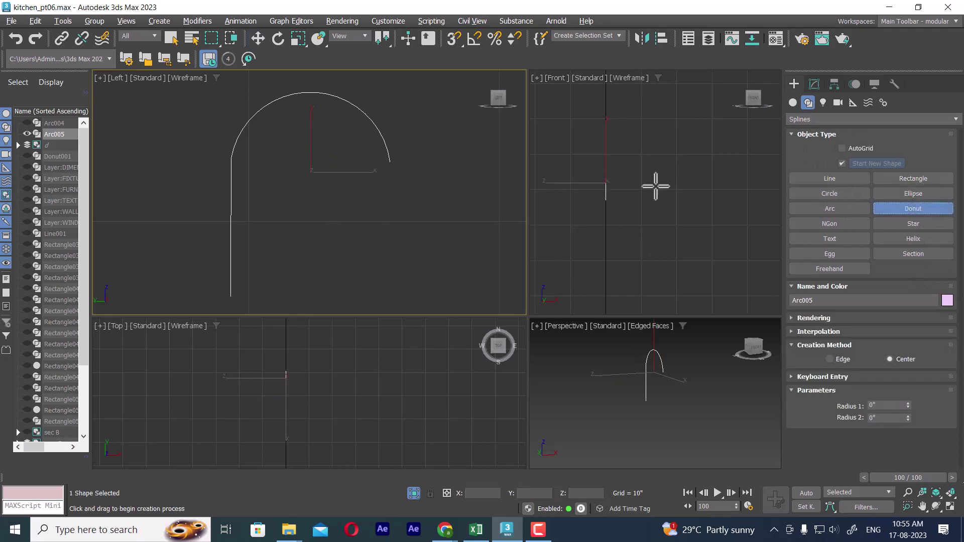
left_click(722, 192)
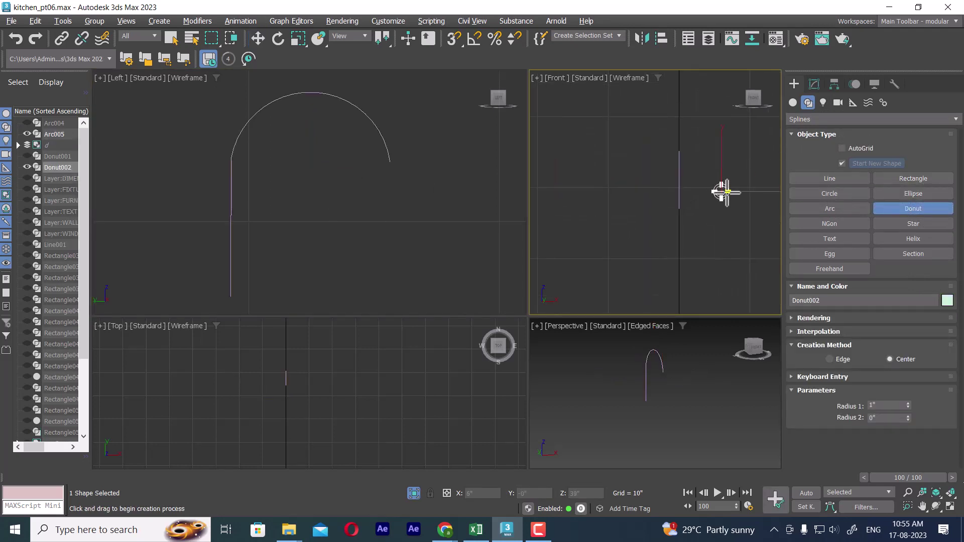
key("w")
Step: Maximize the Perspective view and move the donut next to Arc005
right_click(654, 390)
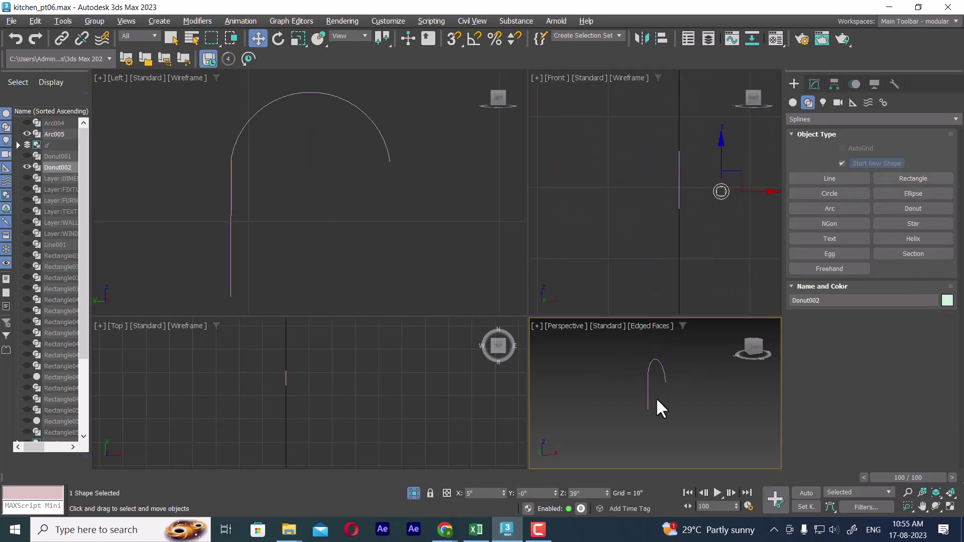
key("alt+w")
scroll(565, 324, "down", 3)
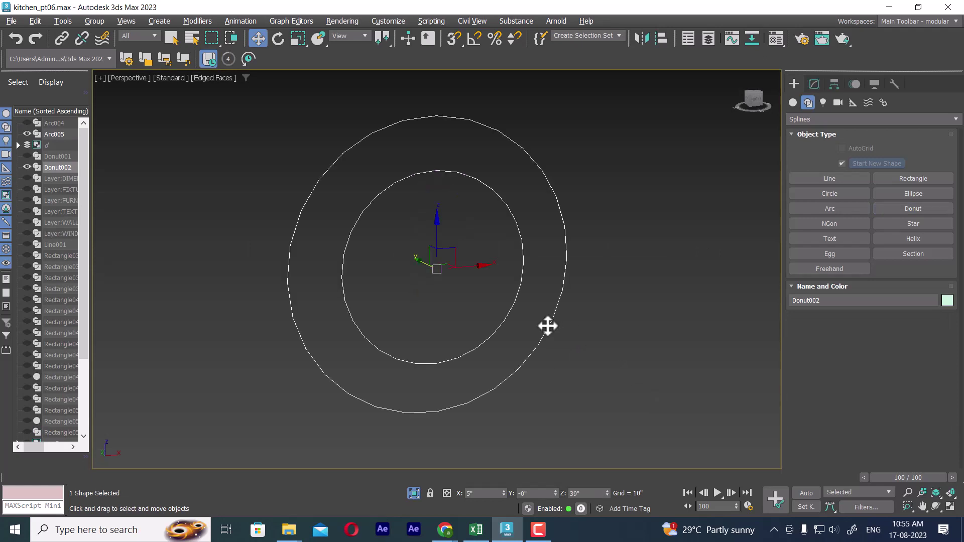
scroll(552, 332, "down", 3)
scroll(555, 336, "down", 1)
left_click_drag(519, 318, 390, 261)
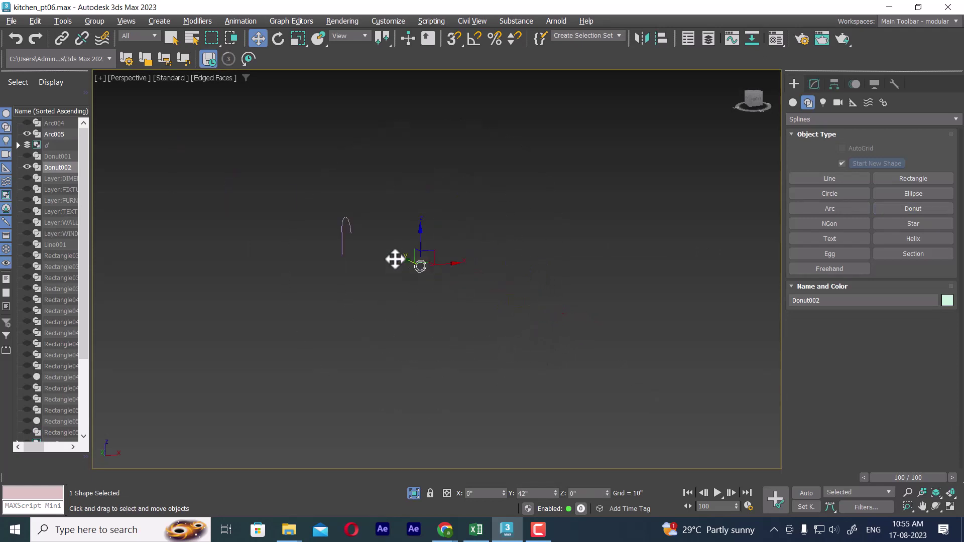
mouse_move(390, 282)
middle_mouse_down("alt")
mouse_move(337, 293)
mouse_move(584, 306)
mouse_move(416, 296)
middle_mouse_up("alt")
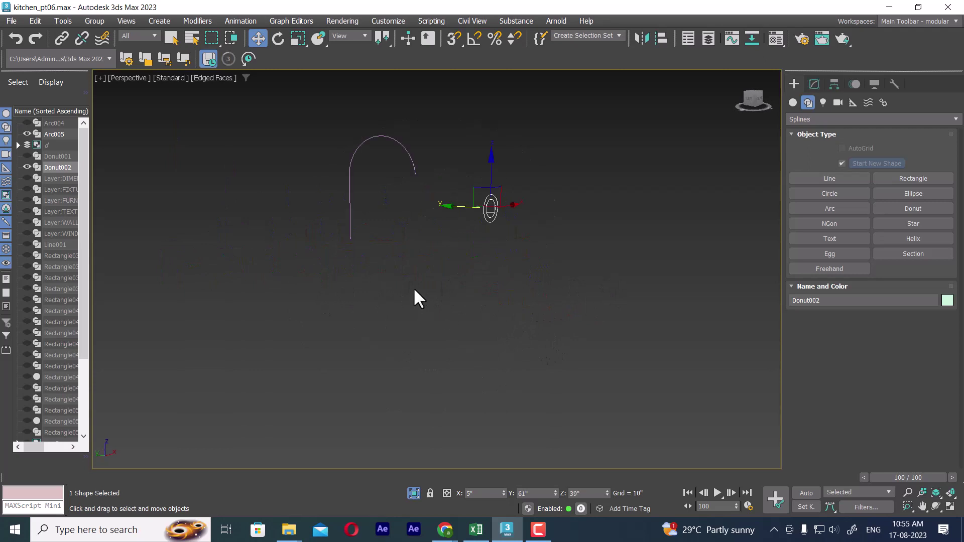
Step: Select Arc005 and open the Geometry category list in the Create panel
left_click(408, 295)
left_click(815, 85)
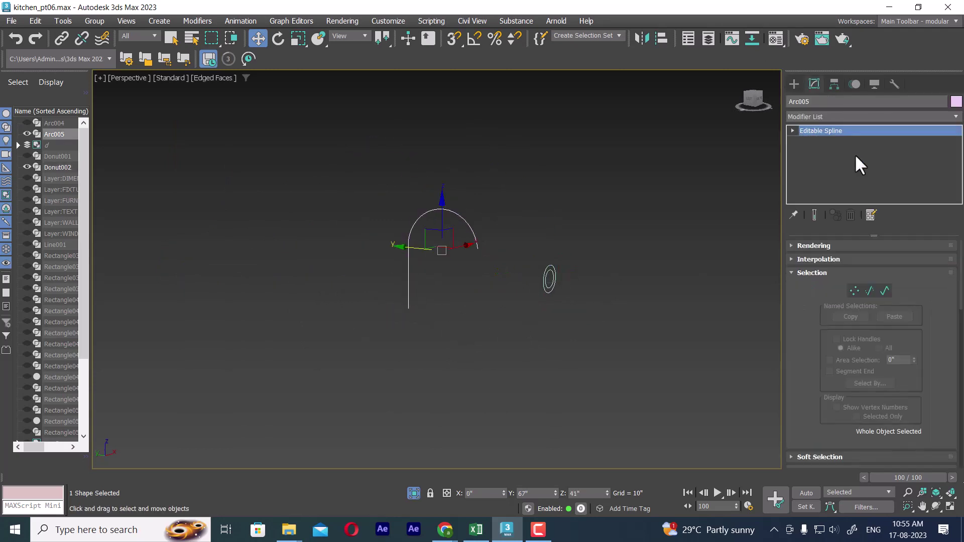
left_click(794, 84)
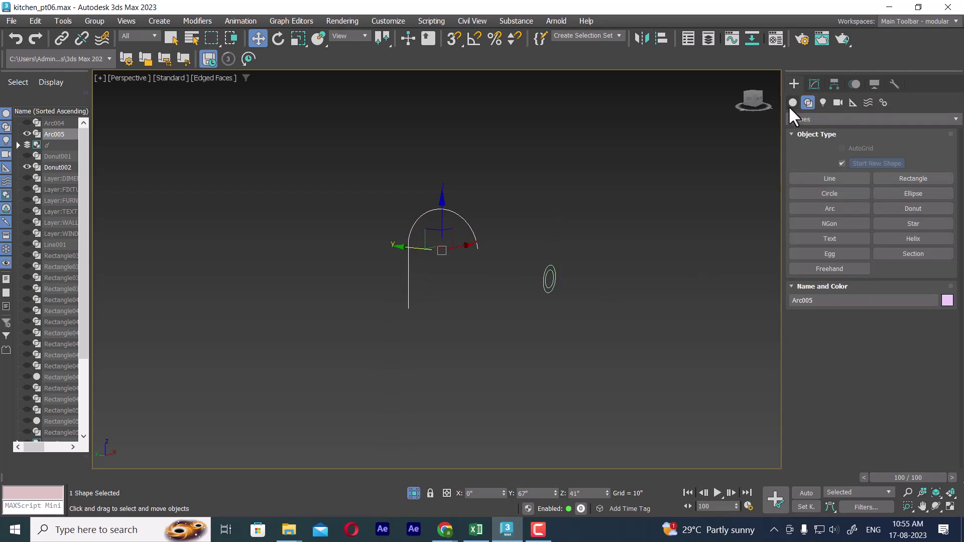
left_click(791, 104)
left_click(824, 119)
Step: Create Loft003 from Compound Objects, using the donut as the cross-section along Arc005
left_click(825, 150)
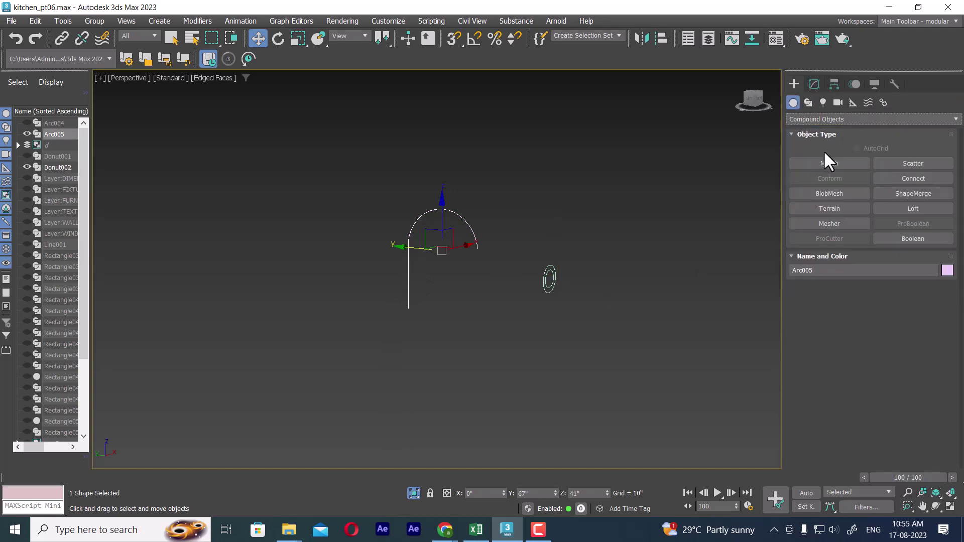
left_click(927, 208)
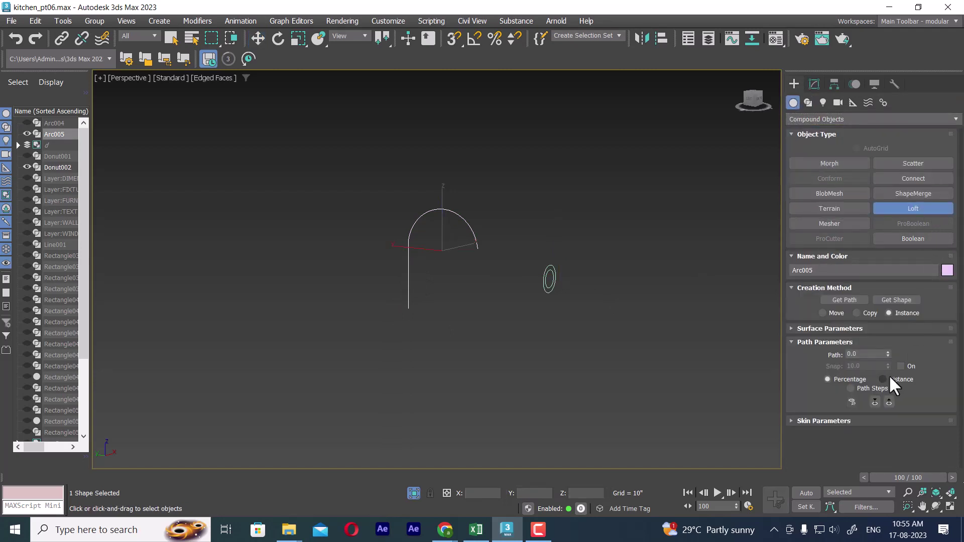
left_click(898, 299)
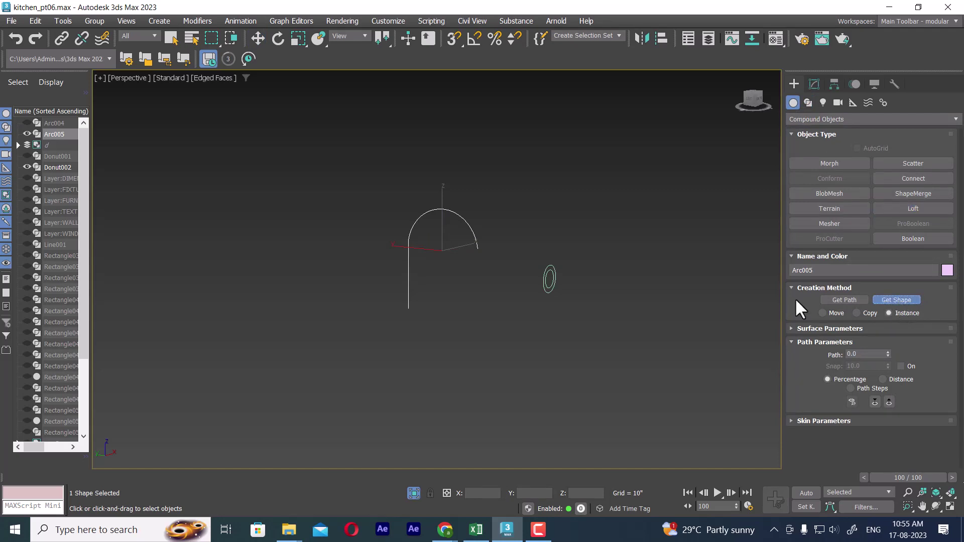
left_click(550, 280)
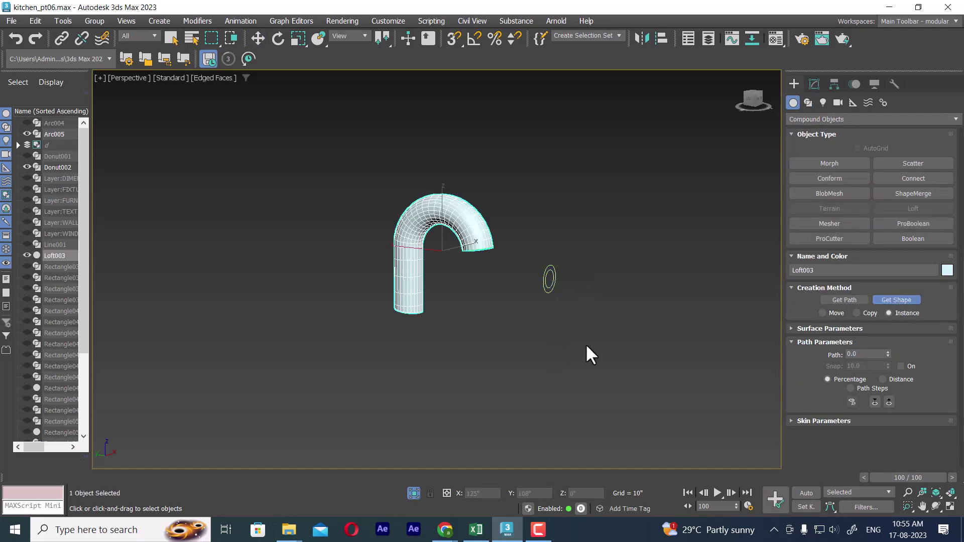
left_click(814, 84)
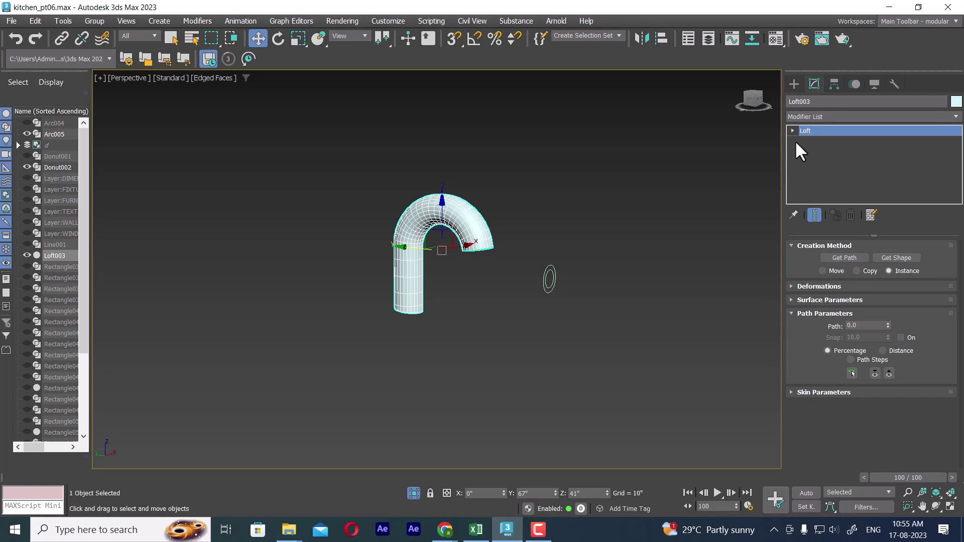
Step: Scale down Loft003's donut cross-section in Shape sub-object mode to slim the spout
left_click(812, 142)
scroll(520, 266, "up", 3)
scroll(565, 336, "up", 2)
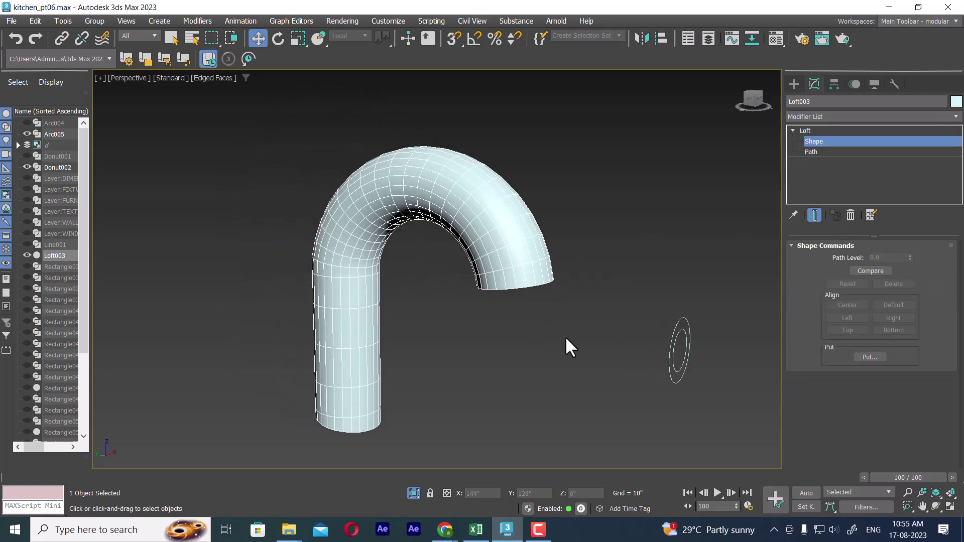
key("F3")
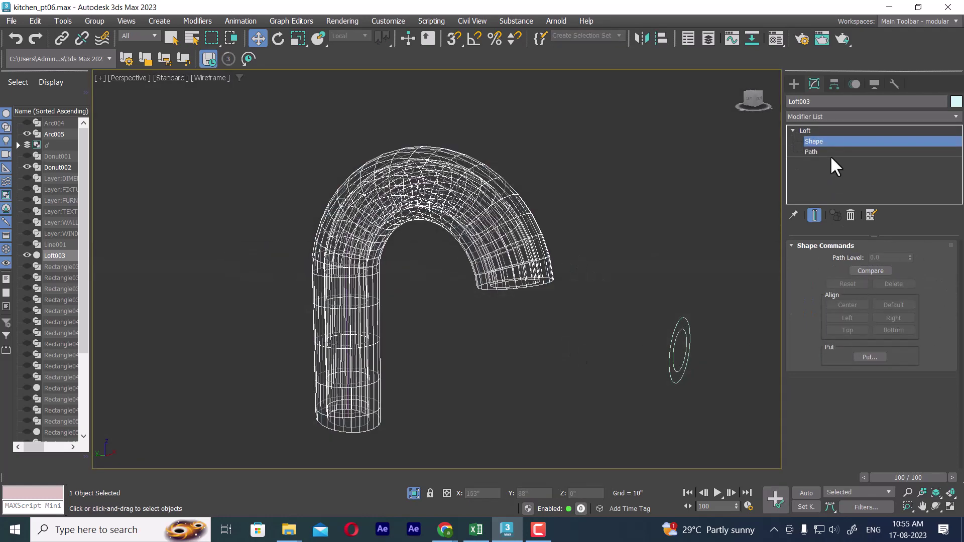
left_click(520, 283)
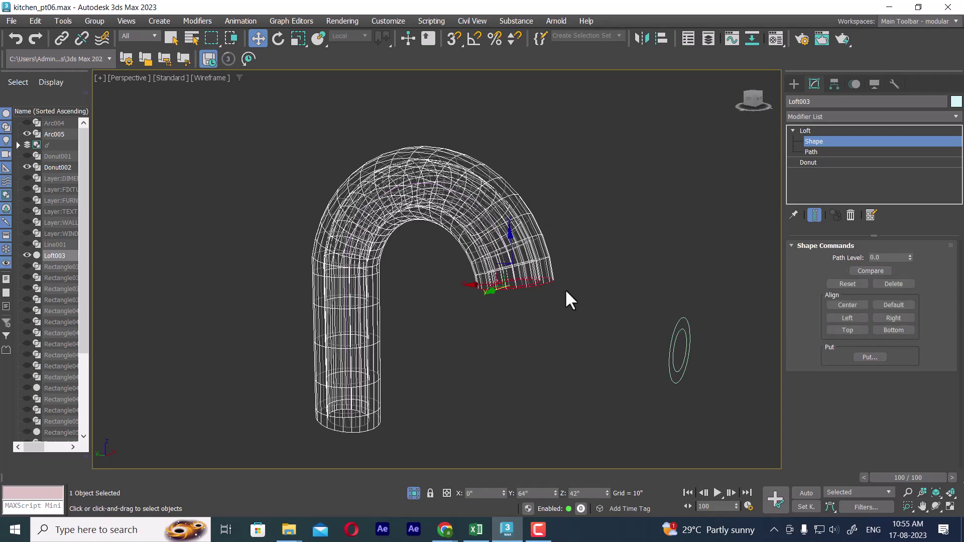
key("r")
left_click_drag(519, 279, 446, 352)
key("F3")
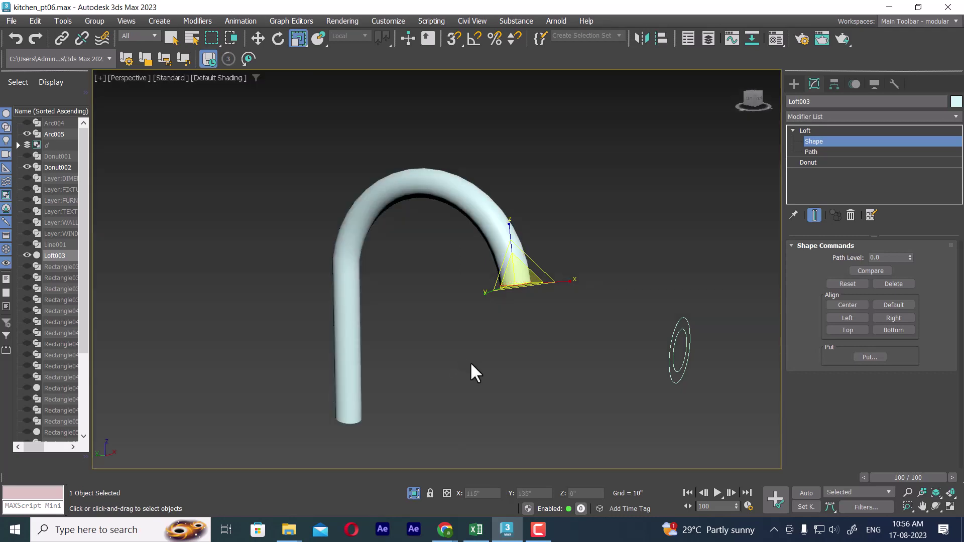
middle_click_drag(470, 362, 555, 340)
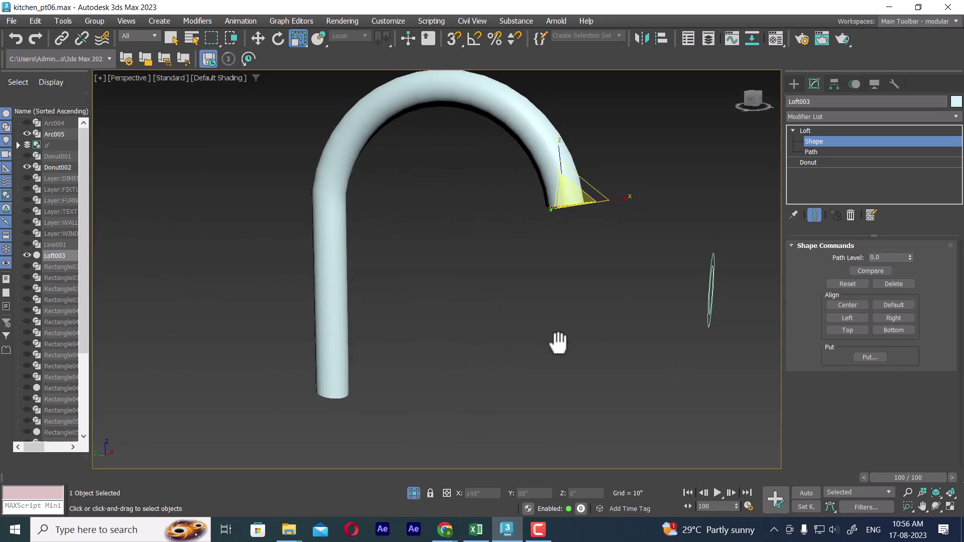
left_click(805, 130)
Step: Add the donut cross-section to Loft003 at path 85 and again at 90
left_click(871, 327)
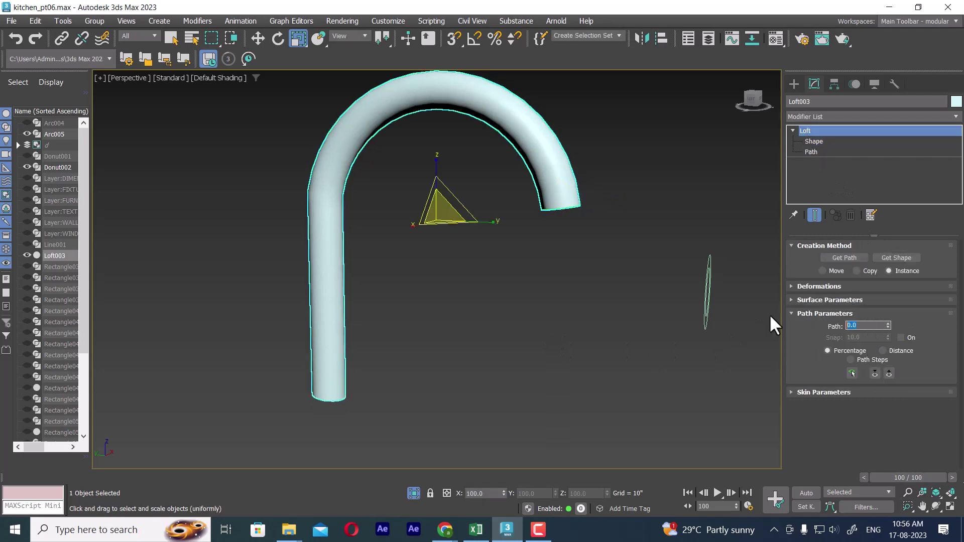
type("85")
key("Return")
left_click(708, 292)
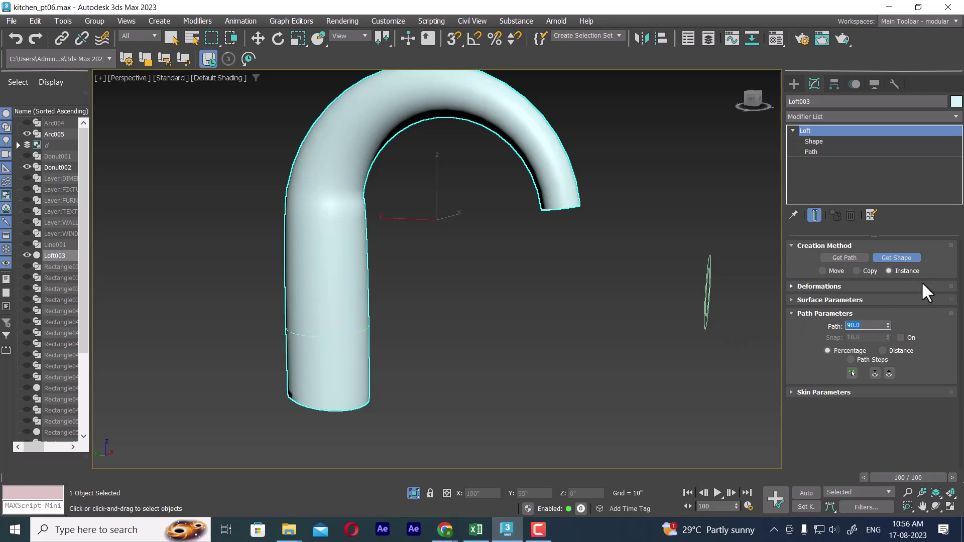
left_click(708, 280)
Step: Scale down the 85% ring and slide it along the path to flare the faucet base
key("w")
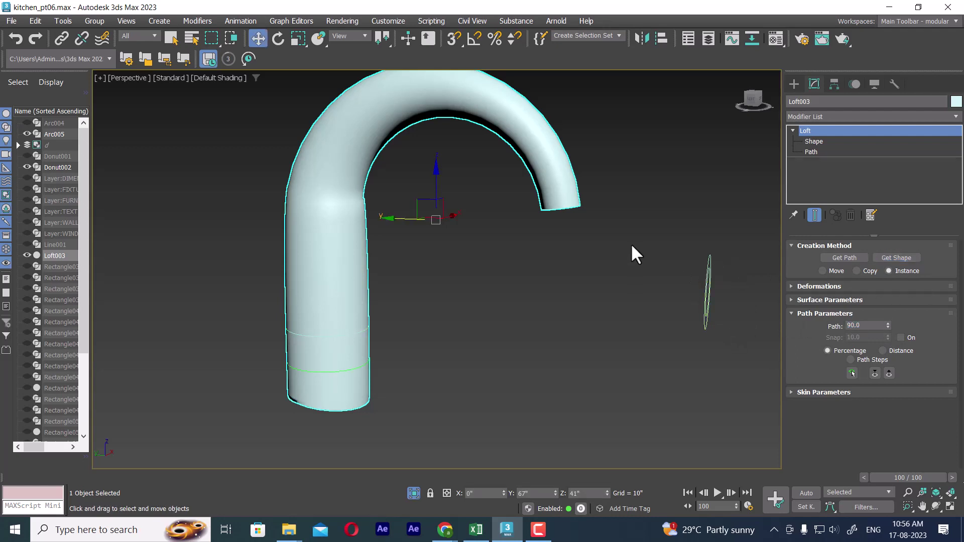
left_click(811, 144)
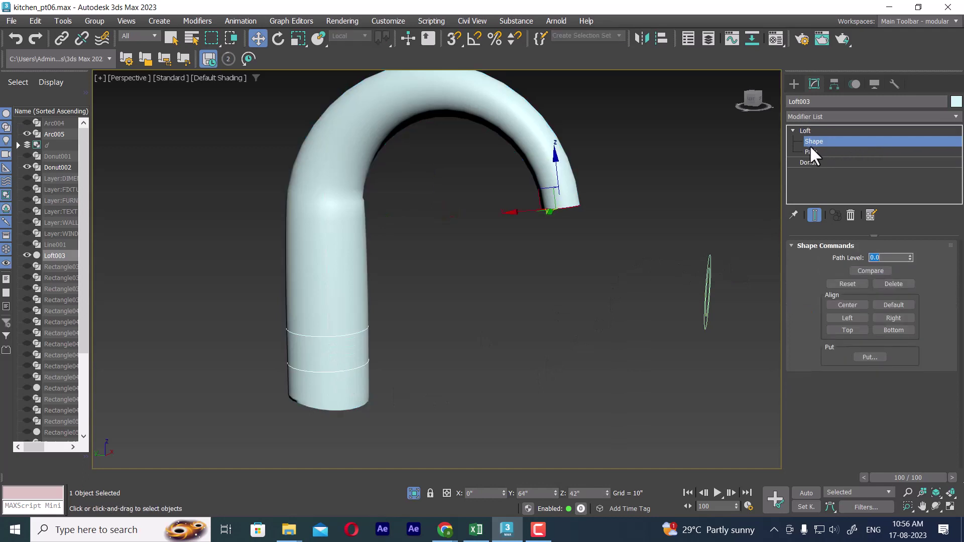
left_click(339, 342)
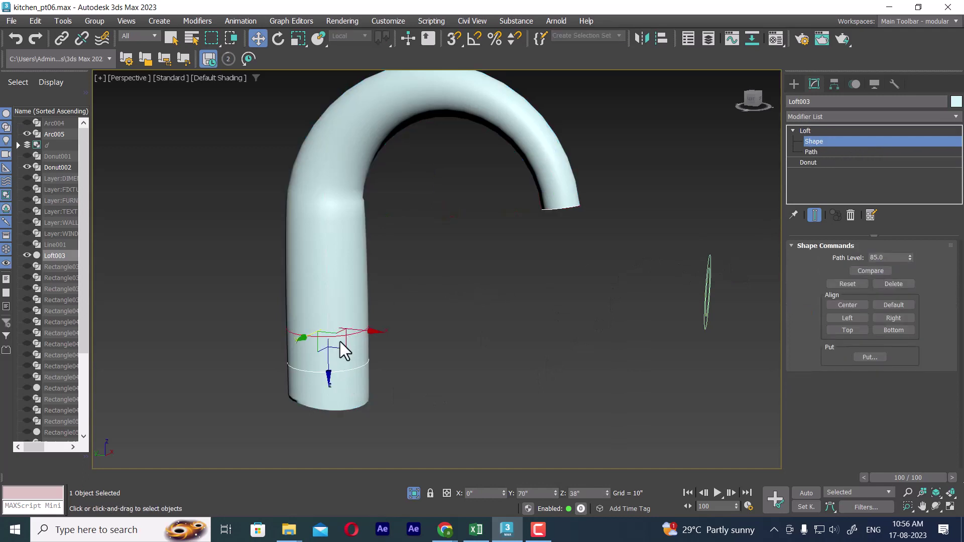
key("r")
mouse_move(327, 323)
left_mouse_down()
mouse_move(282, 349)
mouse_move(258, 398)
left_mouse_up()
key("w")
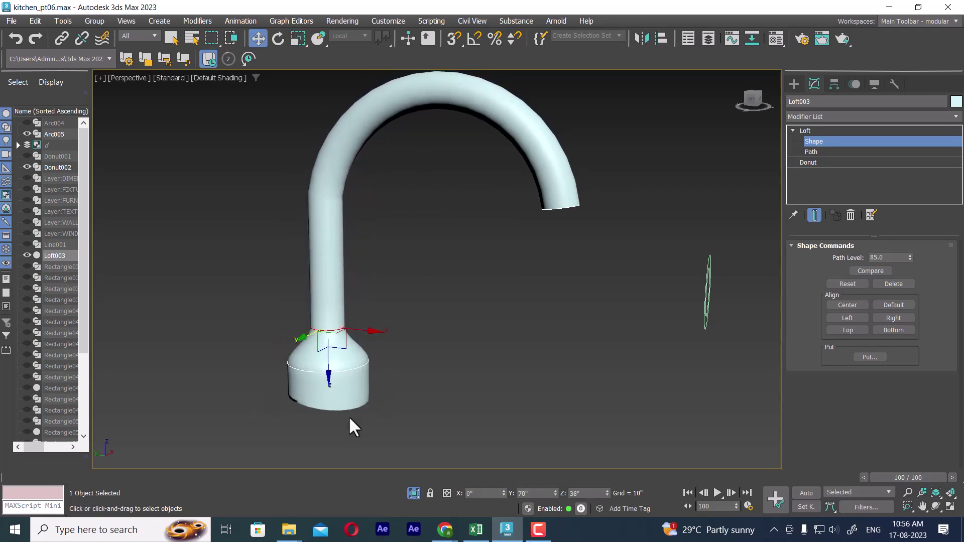
mouse_move(331, 387)
left_mouse_down()
mouse_move(323, 323)
mouse_move(333, 390)
left_mouse_up()
right_click(353, 333)
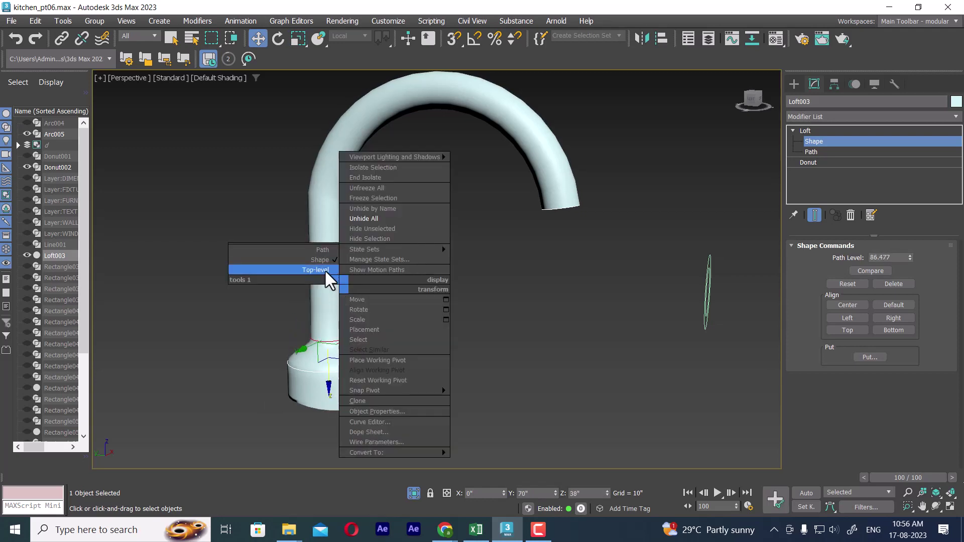
left_click(325, 270)
middle_click_drag(355, 373, 415, 311)
mouse_move(412, 362)
middle_mouse_down("alt")
mouse_move(457, 340)
mouse_move(340, 355)
mouse_move(362, 377)
mouse_move(529, 344)
middle_mouse_up("alt")
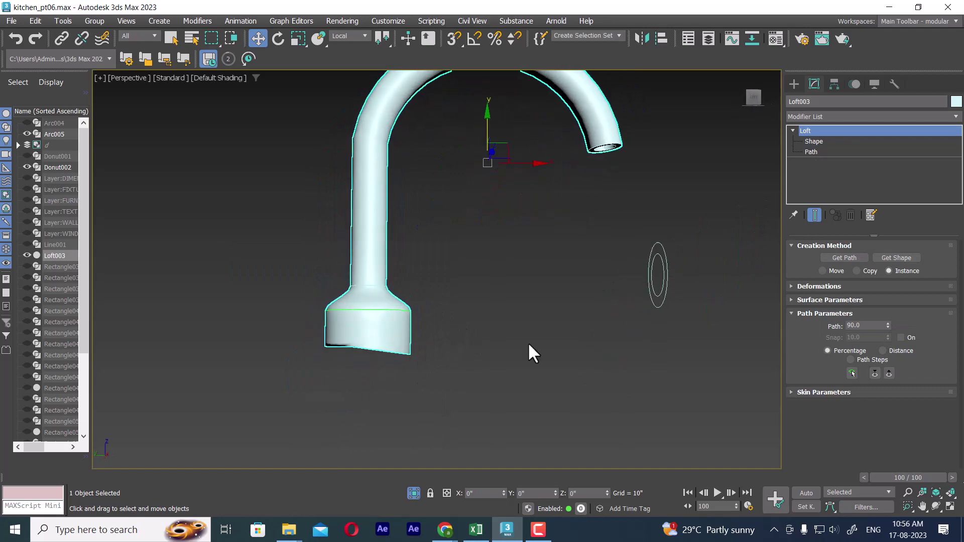
Step: Add a Slice modifier to Loft003
left_click(839, 116)
type("sl")
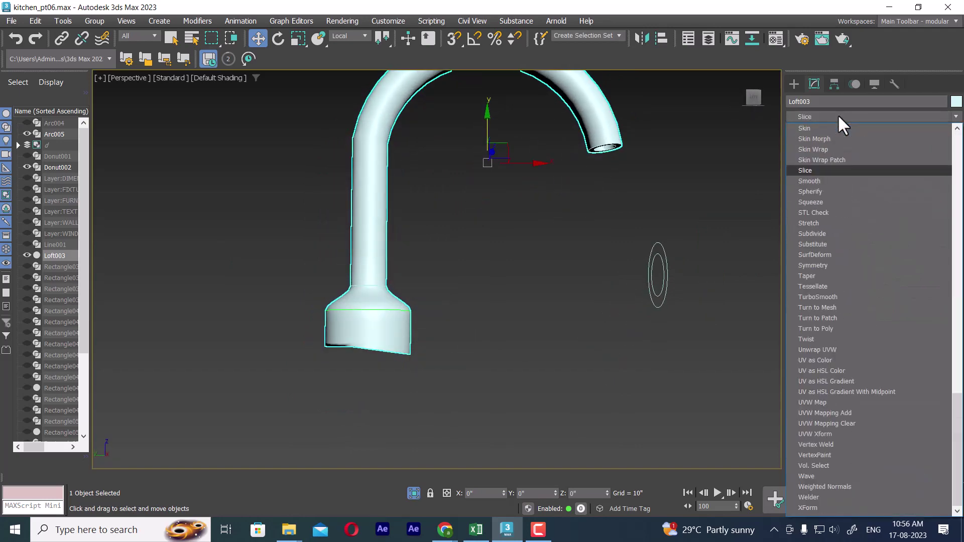
key("Return")
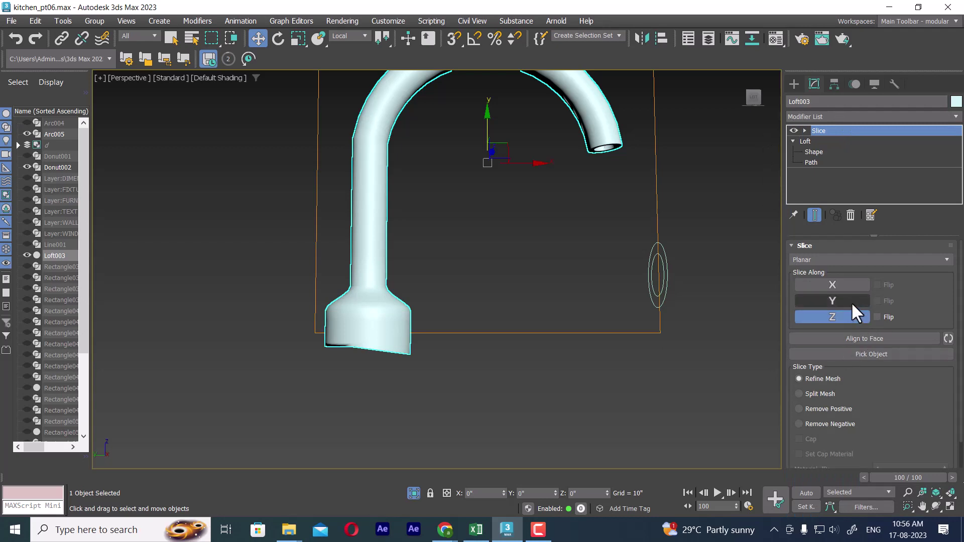
left_click(850, 301)
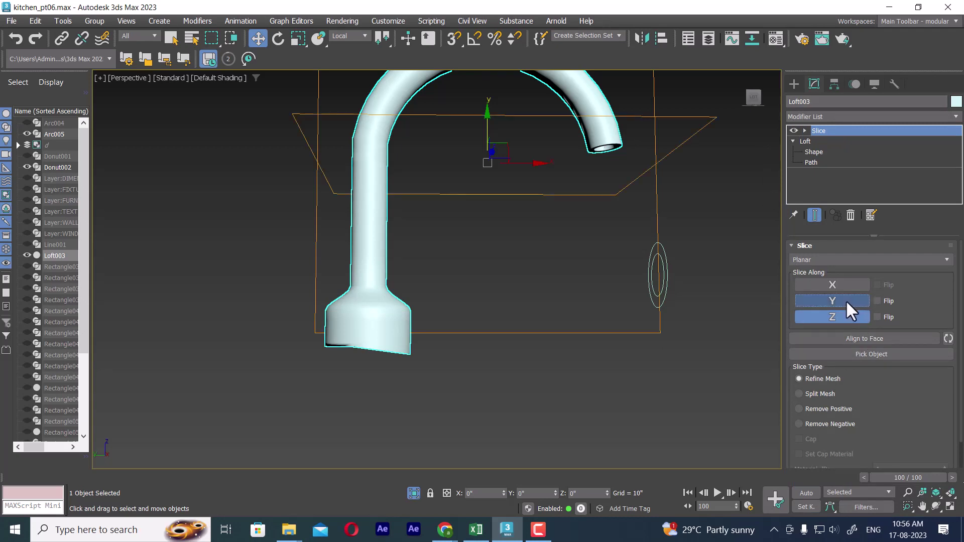
left_click(846, 300)
key("z")
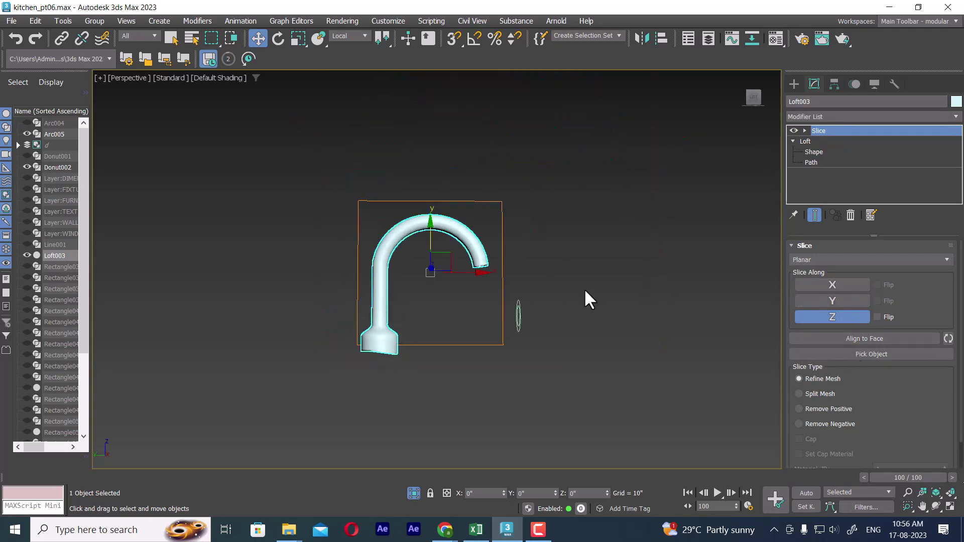
Step: Rotate the Slice Plane 90° to horizontal using angle snap
left_click(806, 130)
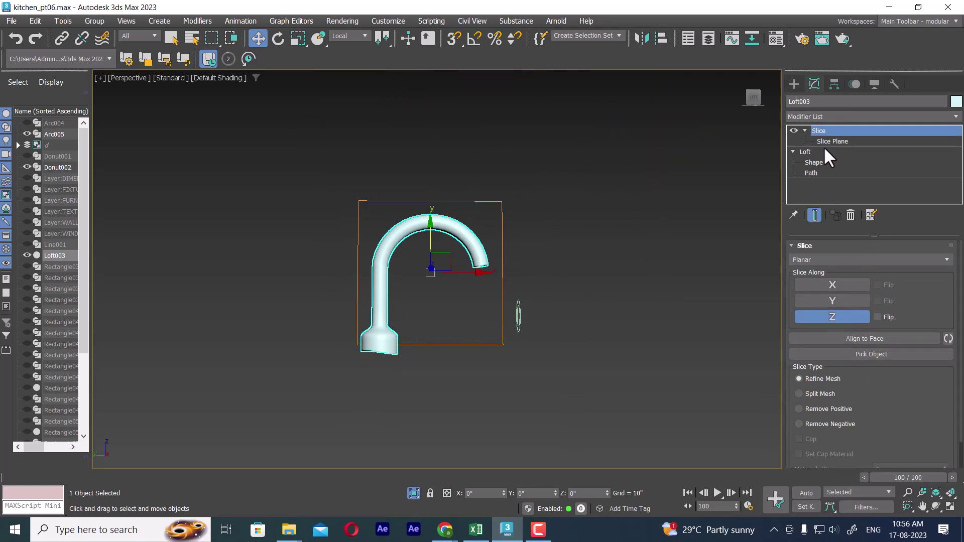
left_click(827, 142)
key("e")
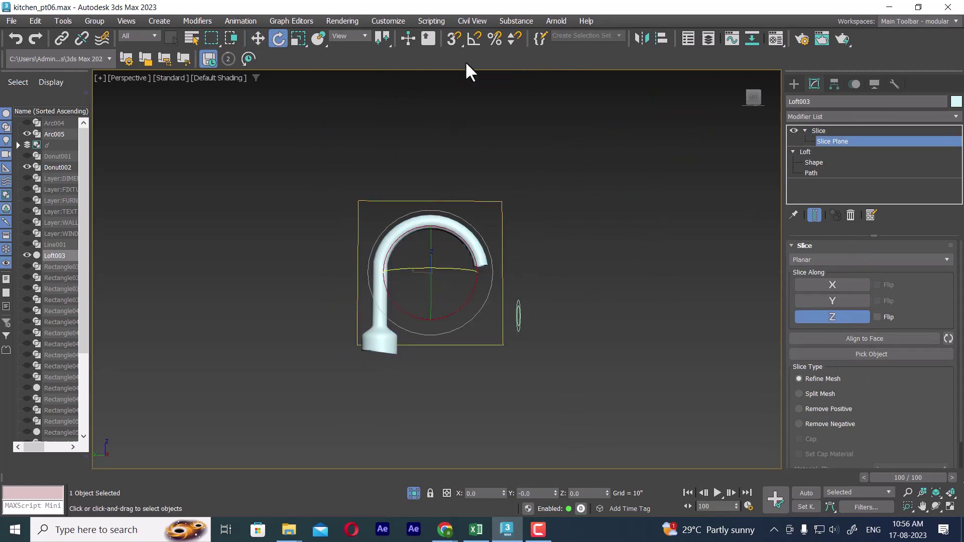
left_click(475, 39)
right_click(475, 38)
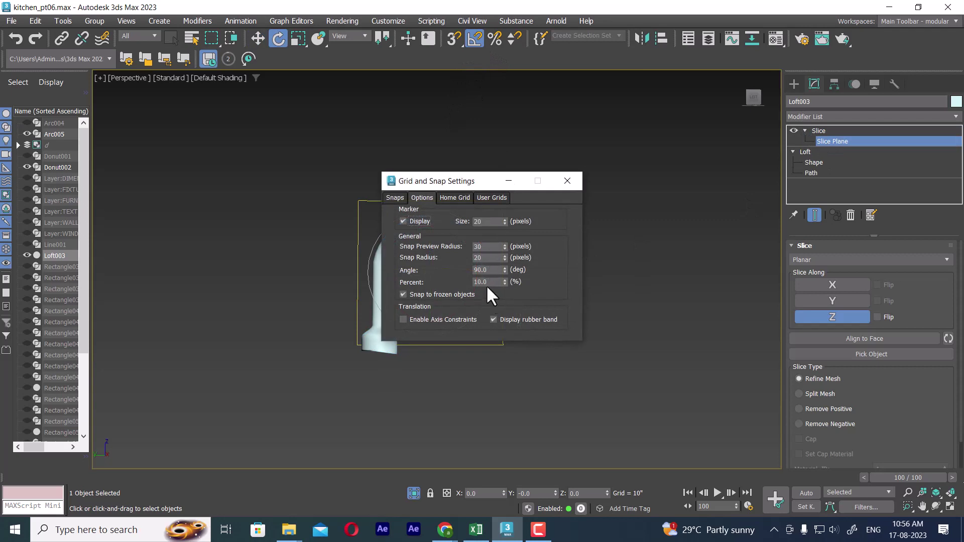
left_click(567, 182)
left_click_drag(432, 243, 432, 246)
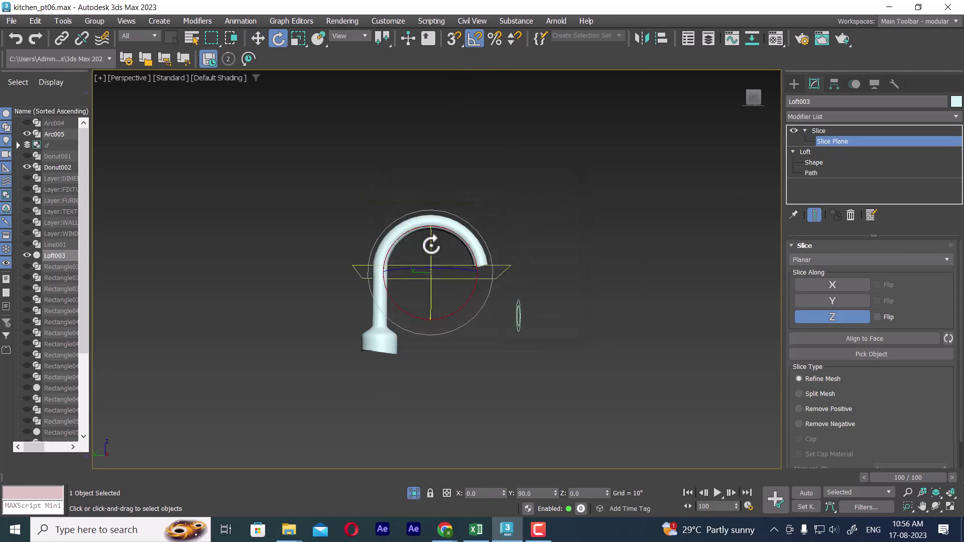
Step: Set the slice to Remove Negative and move the plane just below the faucet base
left_click(838, 410)
left_click(840, 425)
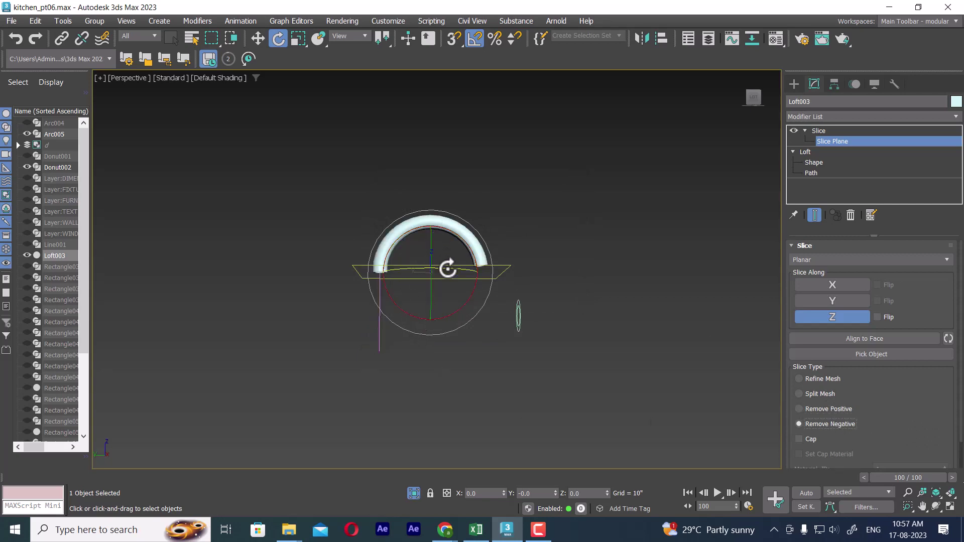
middle_click_drag(448, 269, 463, 302)
key("w")
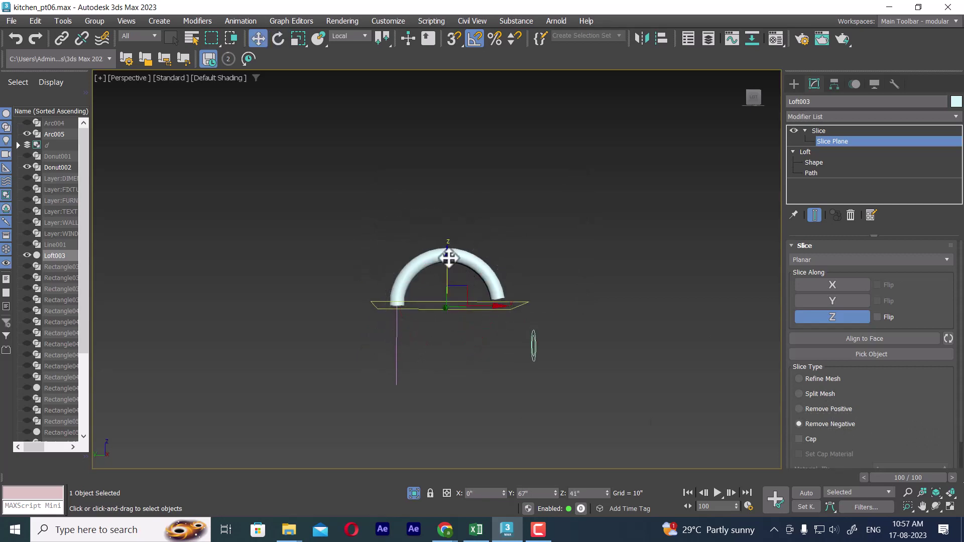
left_click_drag(447, 270, 445, 336)
scroll(454, 388, "up", 3)
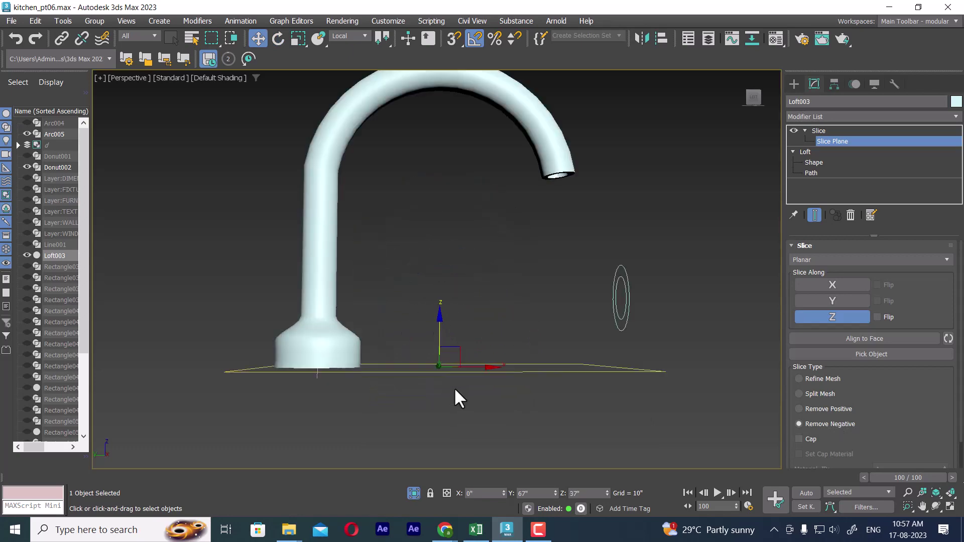
mouse_move(454, 388)
middle_mouse_down("alt")
mouse_move(465, 228)
mouse_move(627, 289)
mouse_move(693, 251)
middle_mouse_up("alt")
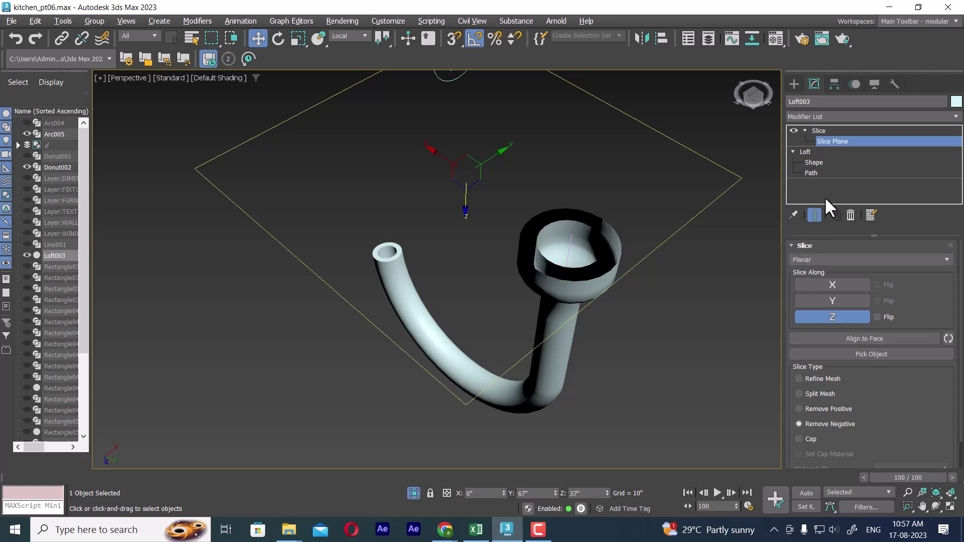
Step: Add a Cap Holes modifier above the Slice on Loft003
left_click(864, 116)
type("f")
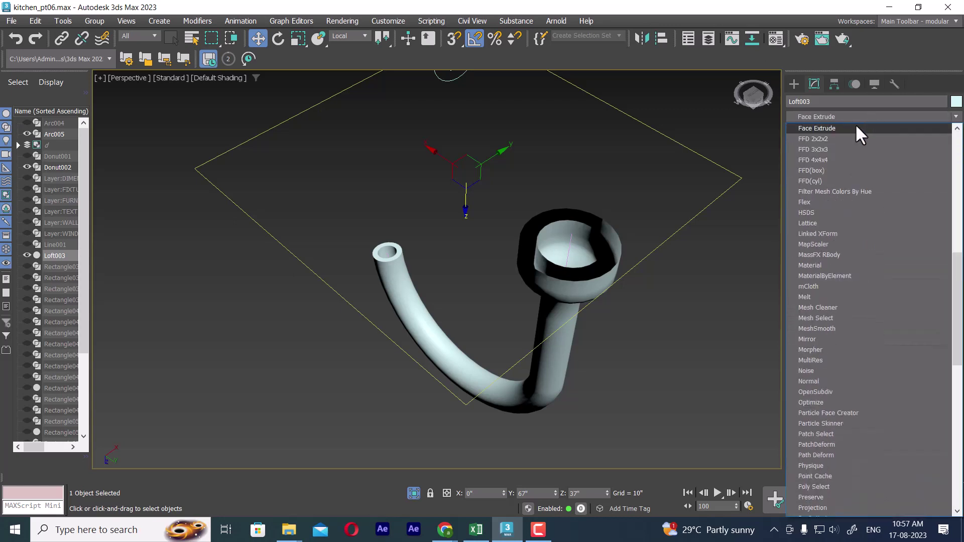
type("c")
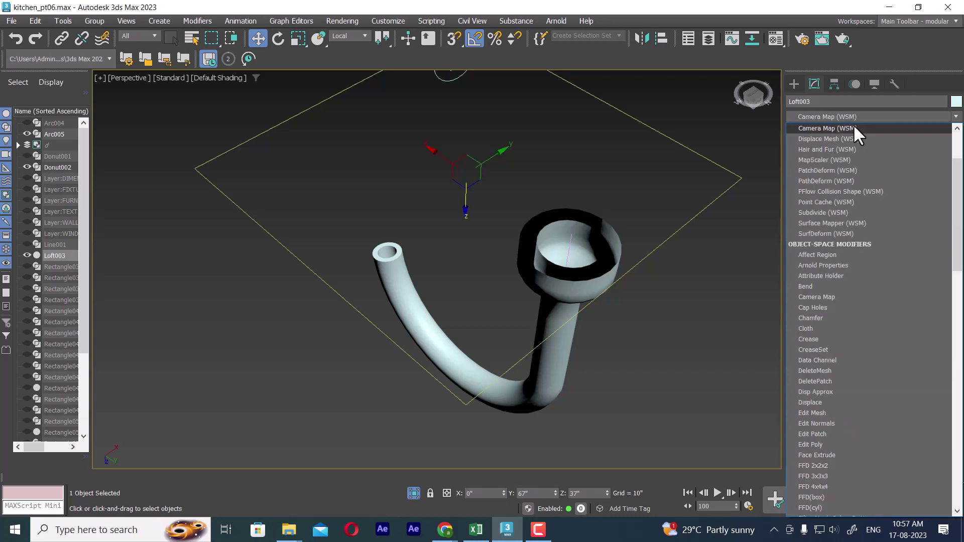
type("sli")
key("Return")
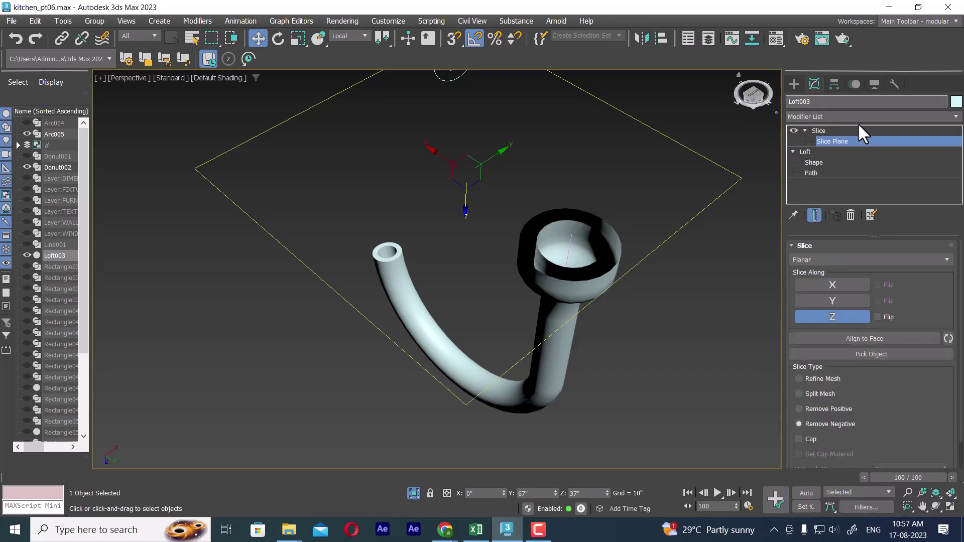
left_click(856, 119)
key("c")
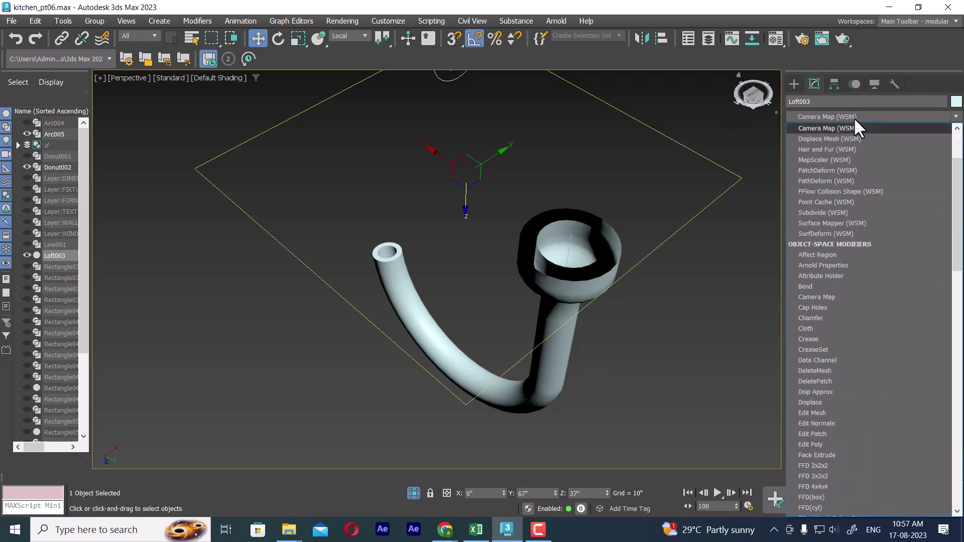
left_click(834, 140)
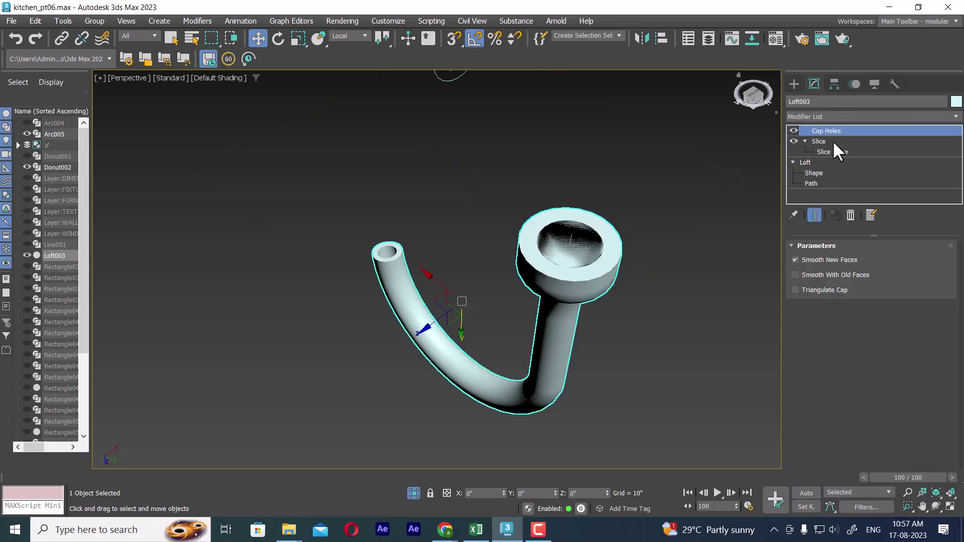
Step: Compare Cap Holes smoothing options, then switch the modifier off and show edged faces
mouse_move(737, 270)
middle_mouse_down("alt")
mouse_move(584, 426)
mouse_move(568, 394)
middle_mouse_up("alt")
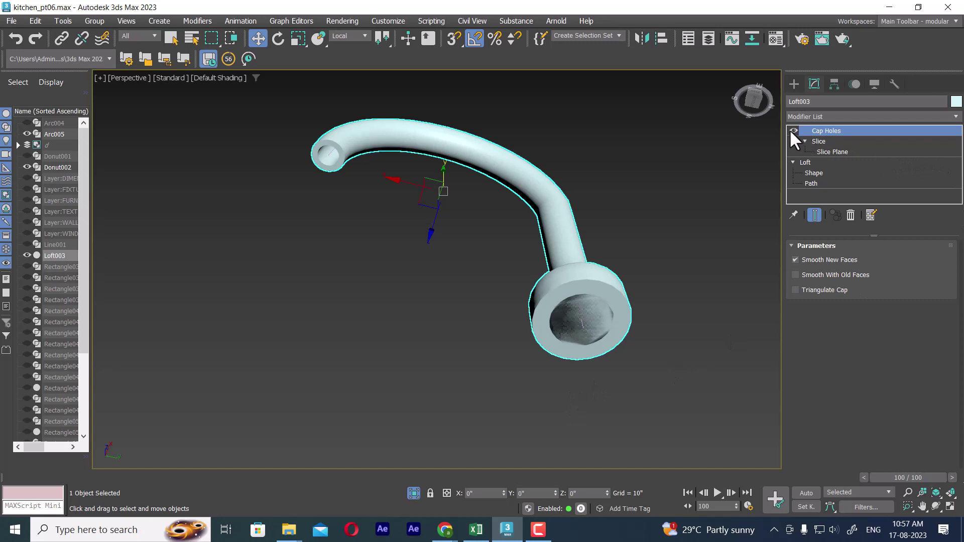
left_click(812, 275)
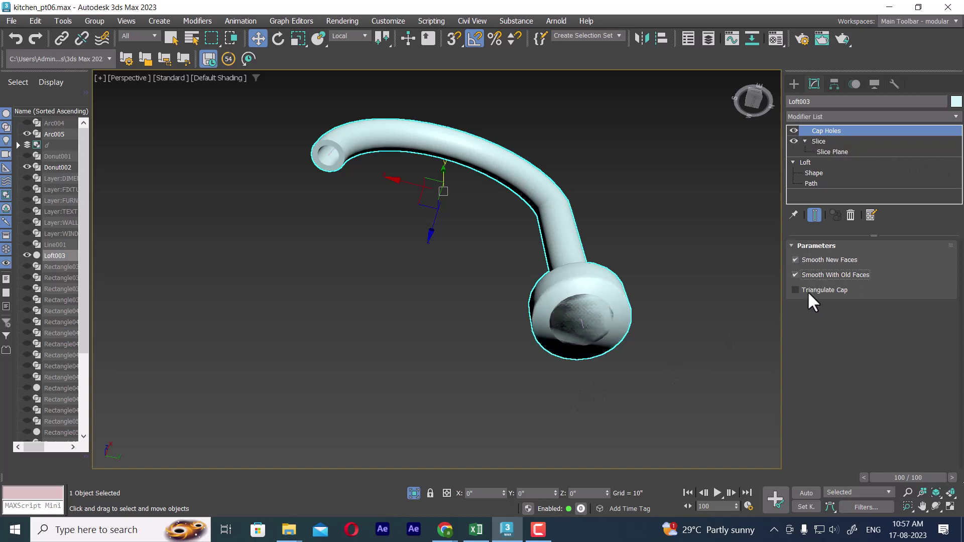
left_click(813, 275)
left_click(806, 290)
left_click(816, 257)
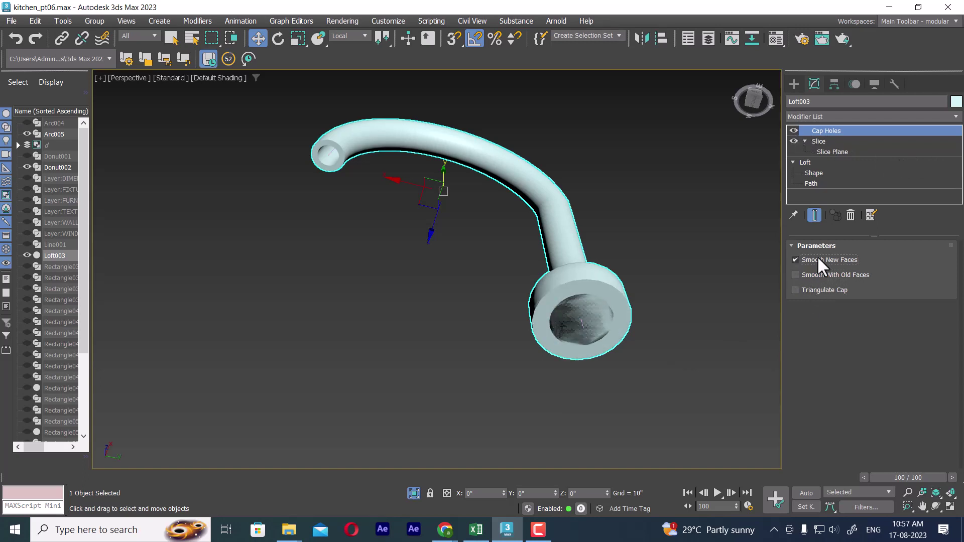
middle_click_drag(686, 304, 545, 307, "alt")
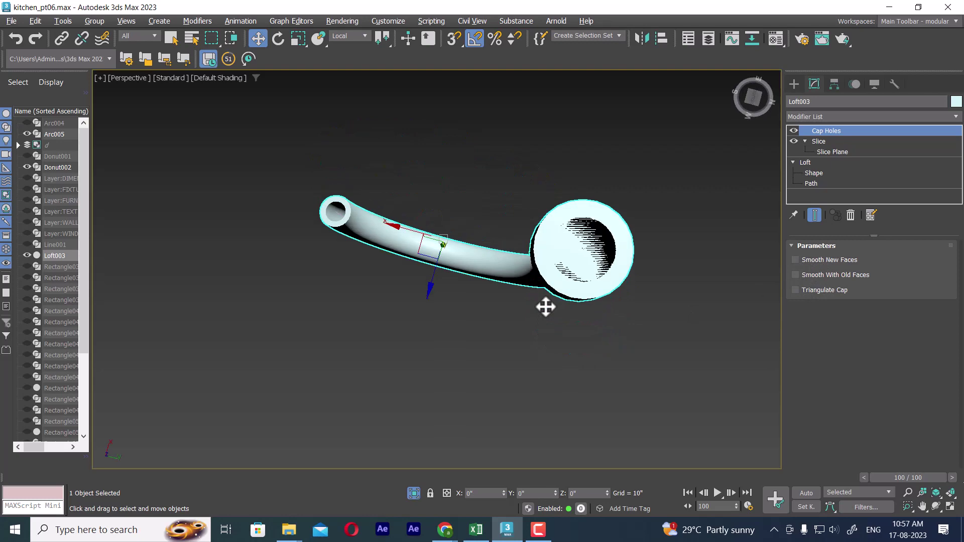
left_click(793, 130)
mouse_move(653, 352)
middle_mouse_down("alt")
mouse_move(640, 366)
mouse_move(625, 333)
mouse_move(690, 398)
mouse_move(701, 388)
mouse_move(639, 338)
mouse_move(657, 287)
mouse_move(681, 294)
mouse_move(701, 365)
middle_mouse_up("alt")
key("F3")
key("F3")
Step: Add Edit Poly to Loft003 and select the rim borders at the faucet's wide end
left_click(858, 114)
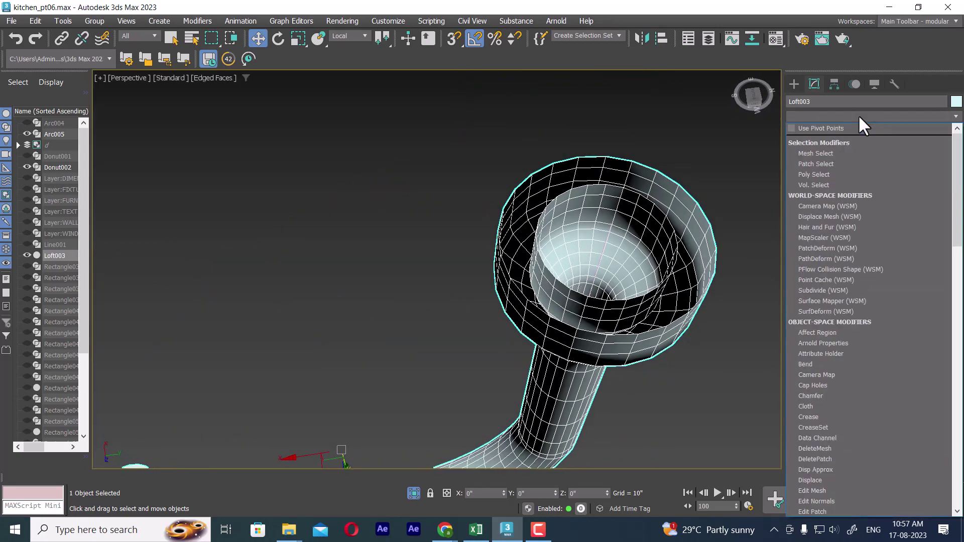
key("e")
left_click(842, 157)
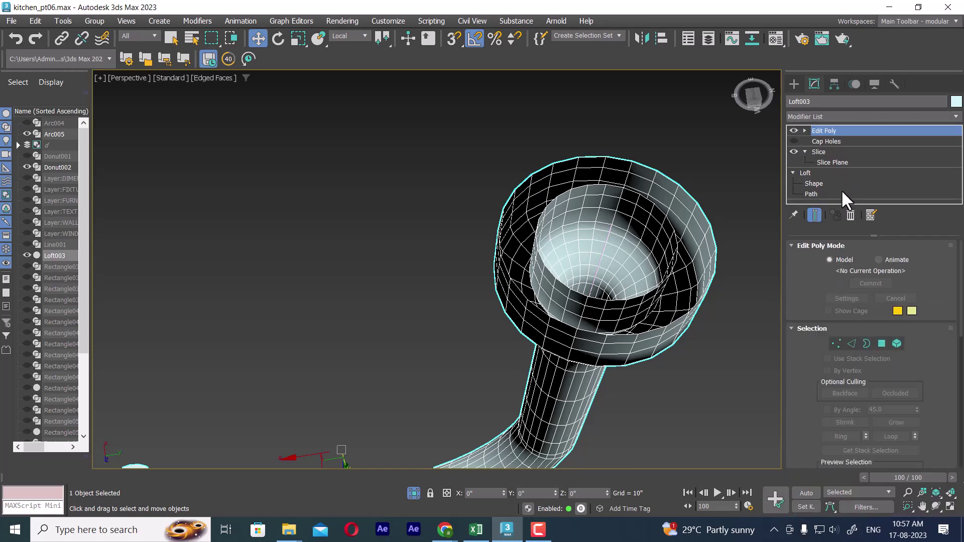
left_click(866, 343)
left_click(643, 209)
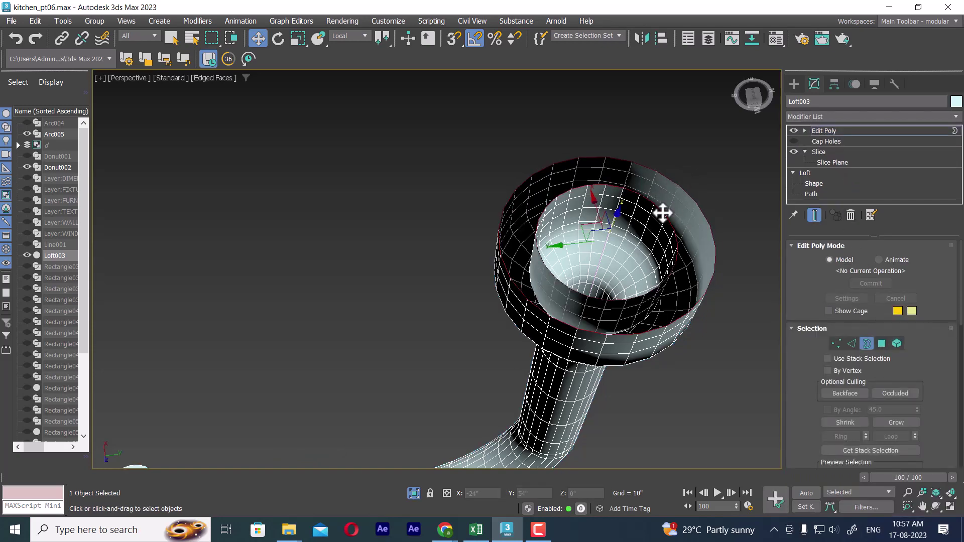
scroll(936, 430, "down", 3)
scroll(937, 390, "down", 2)
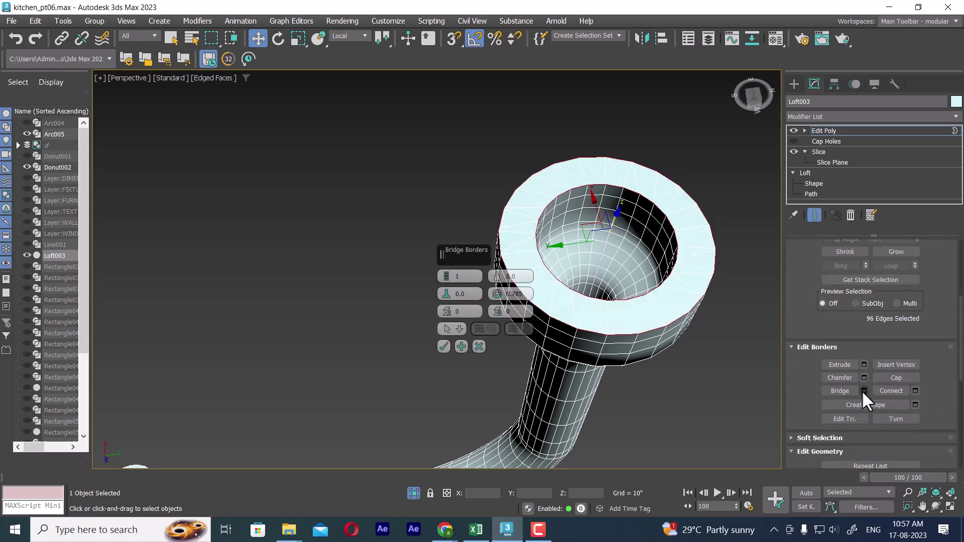
Step: Bridge the selected rim borders closed and return to the object's top level
left_click(444, 347)
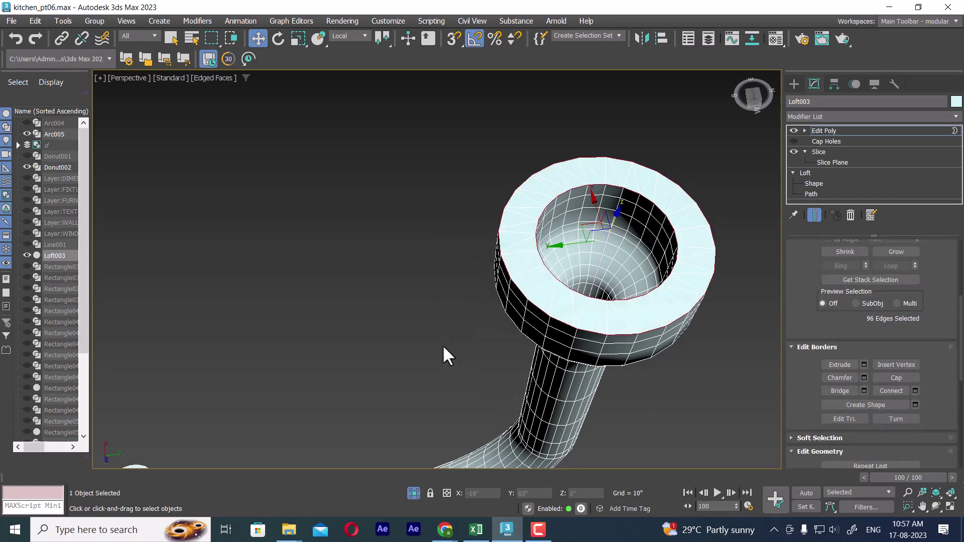
middle_click_drag(607, 267, 590, 364, "alt")
scroll(589, 363, "down", 2)
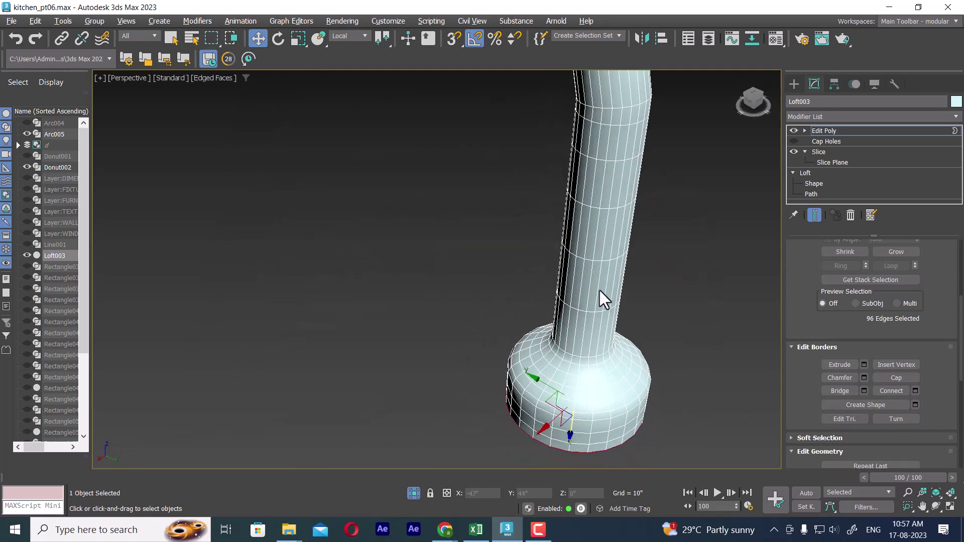
right_click(596, 282)
left_click(557, 265)
scroll(563, 291, "down", 5)
middle_click_drag(572, 323, 661, 306, "alt")
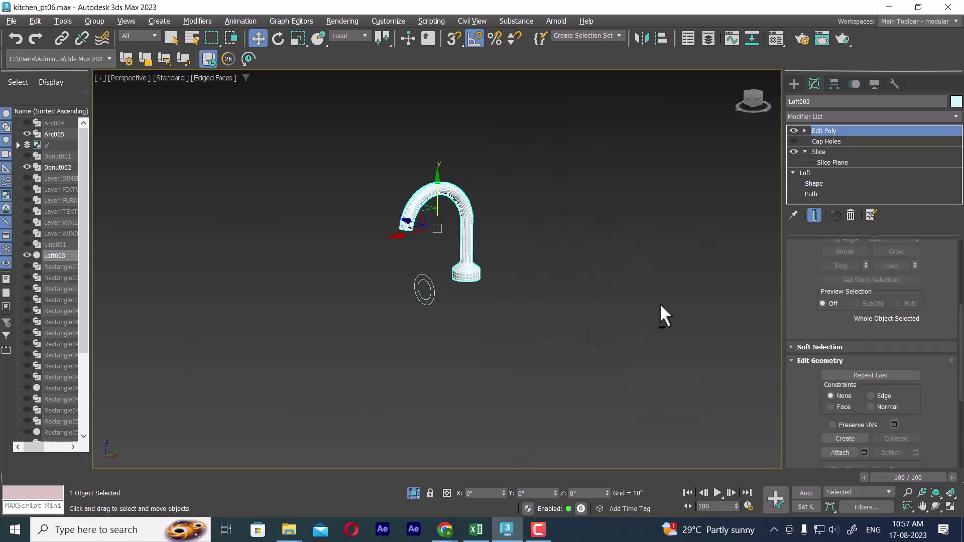
Step: Unhide all hidden objects, including hidden layers, and frame the sink and taps
right_click(696, 283)
left_click(719, 216)
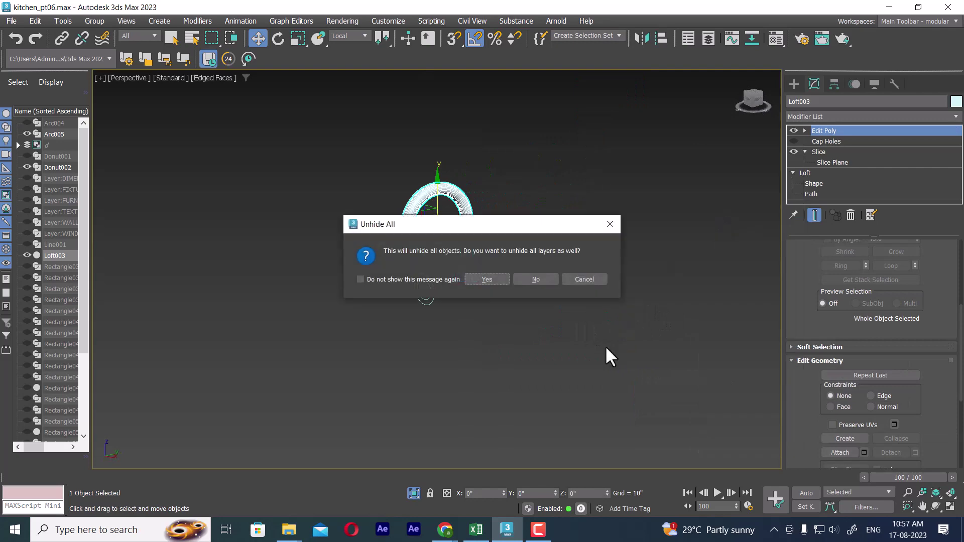
key("Return")
scroll(613, 289, "up", 2)
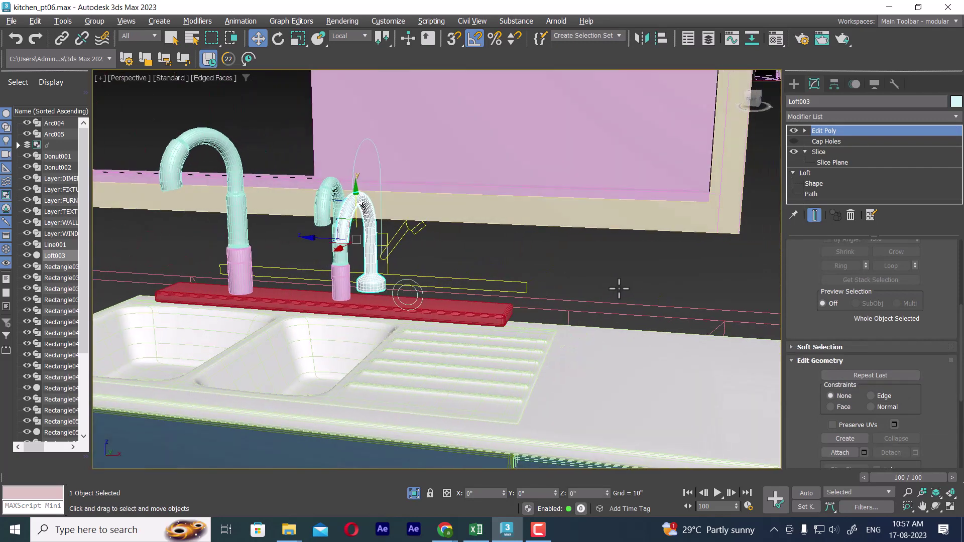
mouse_move(616, 287)
middle_mouse_down()
mouse_move(581, 287)
mouse_move(651, 297)
middle_mouse_up()
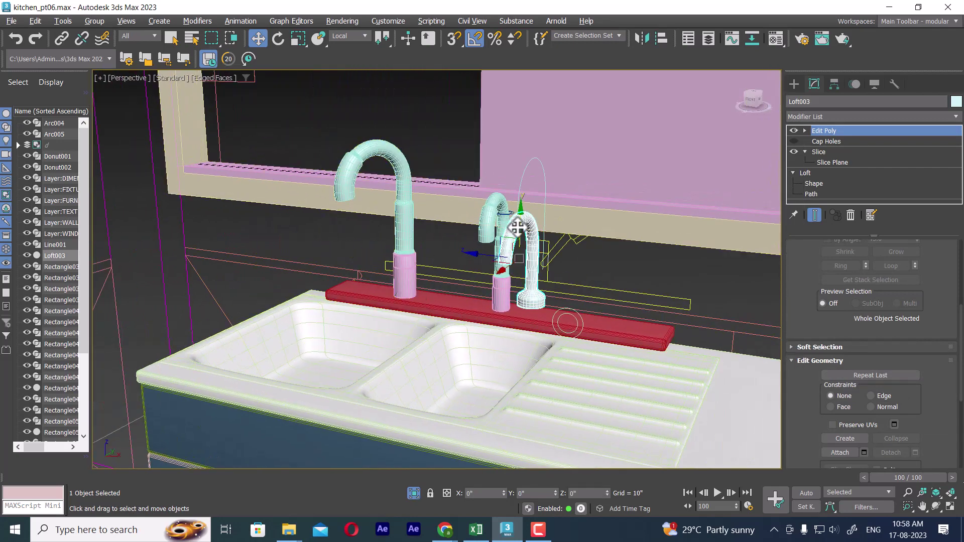
middle_click_drag(516, 258, 598, 312, "alt")
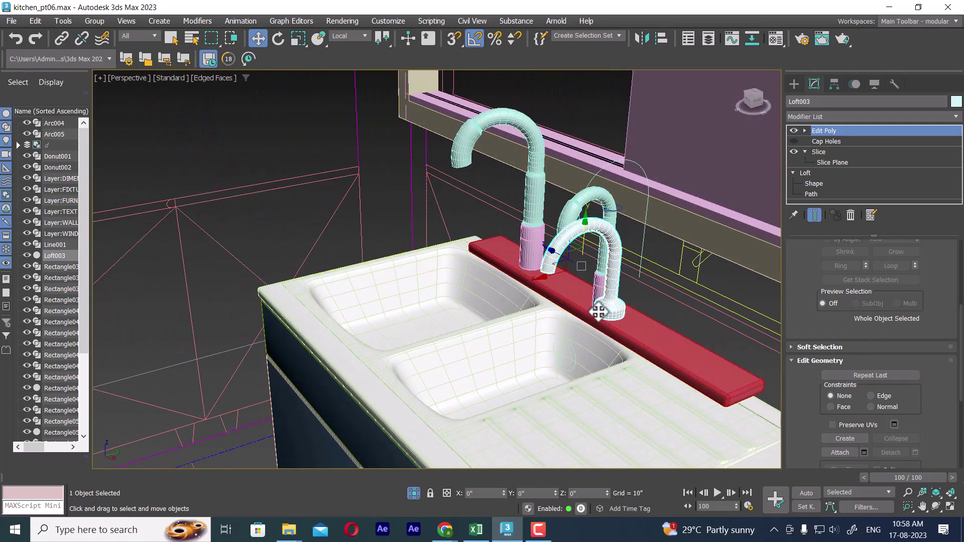
Step: In Top view, move Loft003 back along Y in line with the taps, then reselect it
key("t")
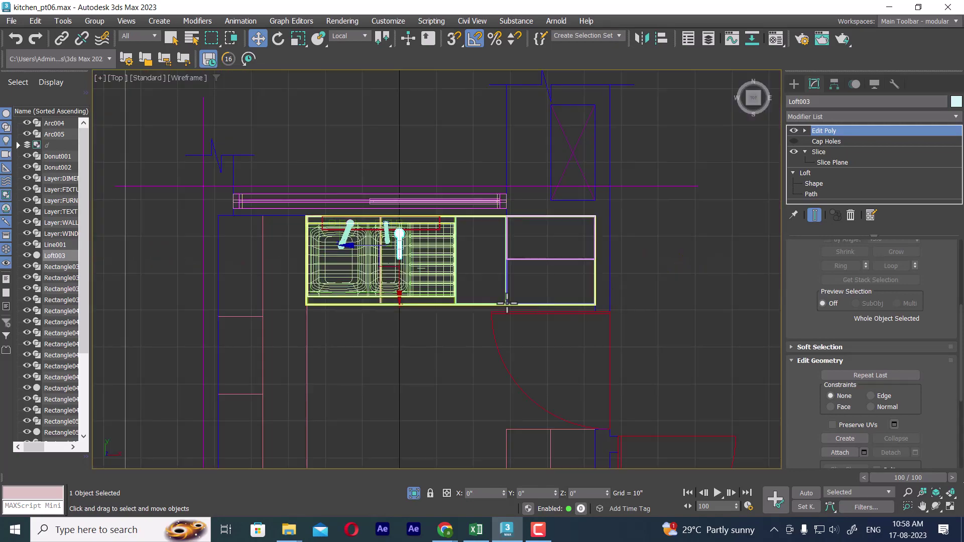
scroll(431, 329, "up", 4)
scroll(430, 329, "up", 3)
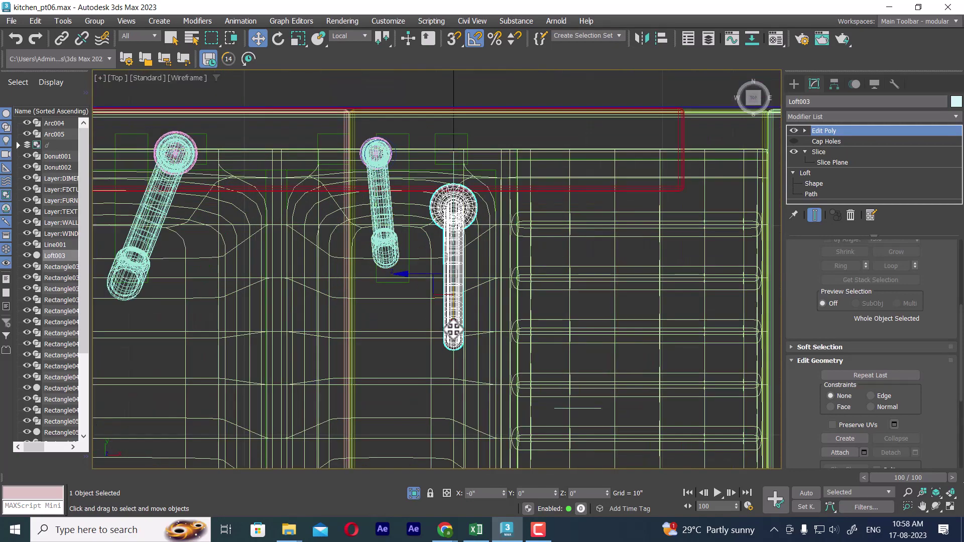
left_click_drag(451, 333, 451, 274)
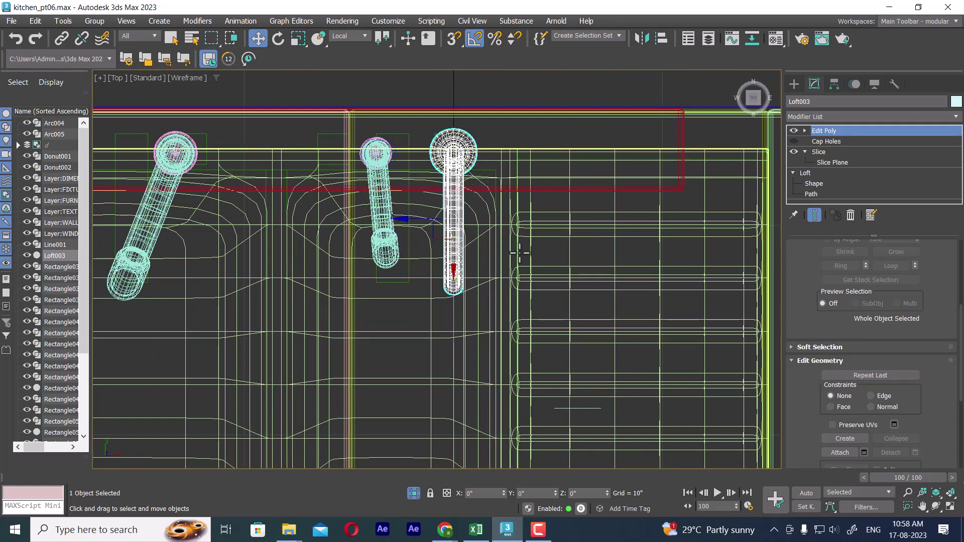
key("f")
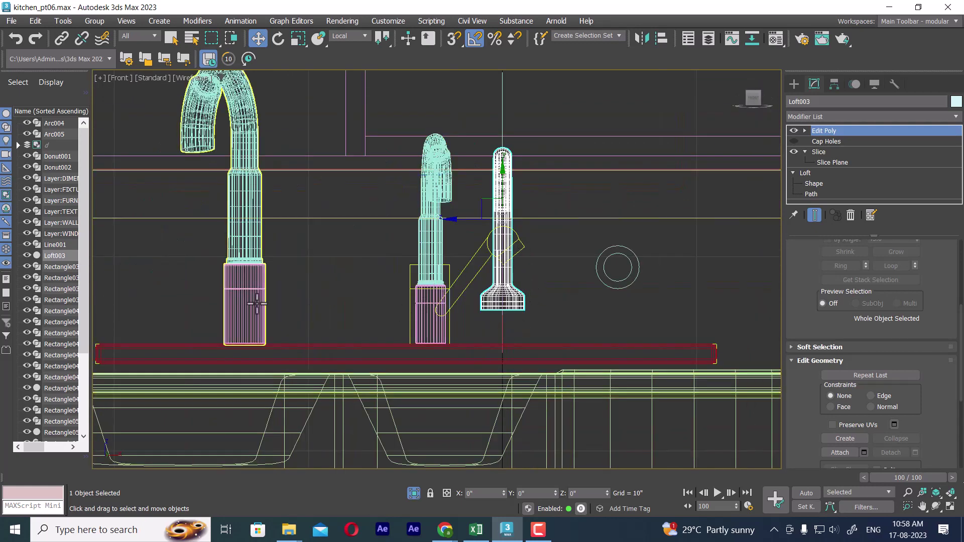
left_click(246, 248)
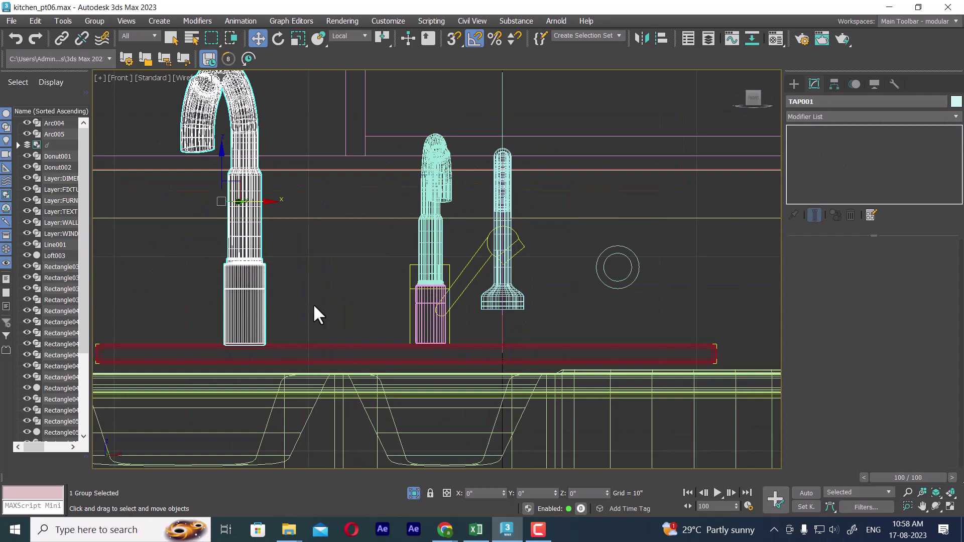
left_click(503, 206)
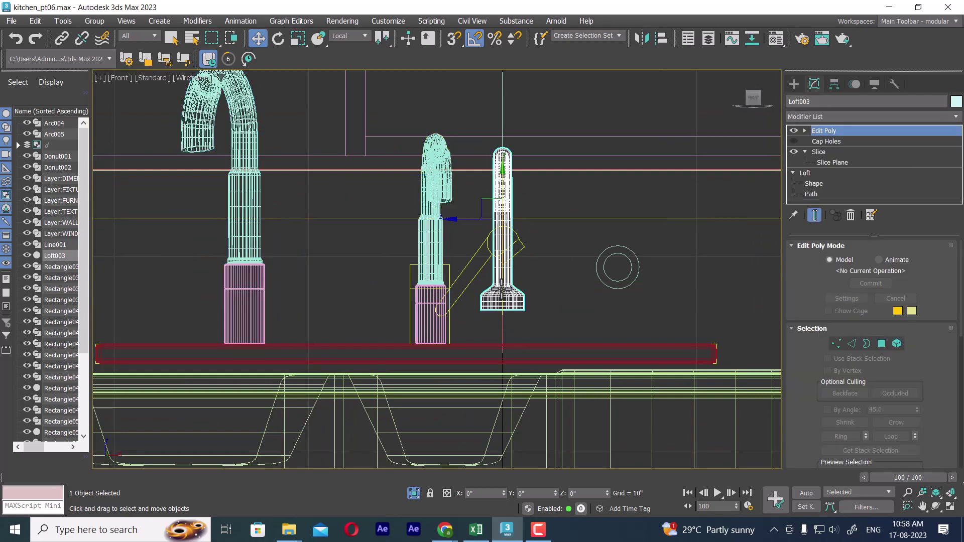
Step: Move Loft003's pivot down to the faucet's base with Affect Pivot Only
left_click(836, 84)
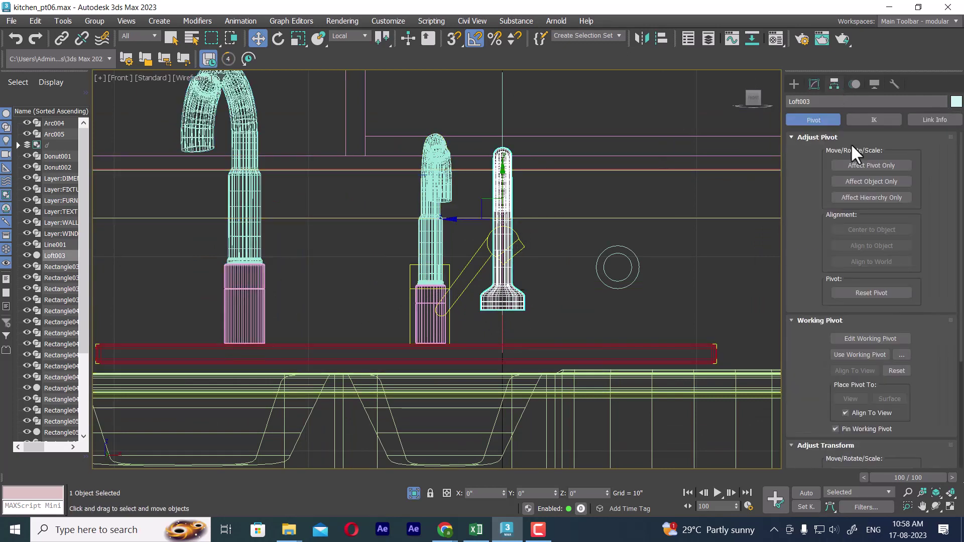
left_click(883, 162)
left_click_drag(503, 166, 502, 256)
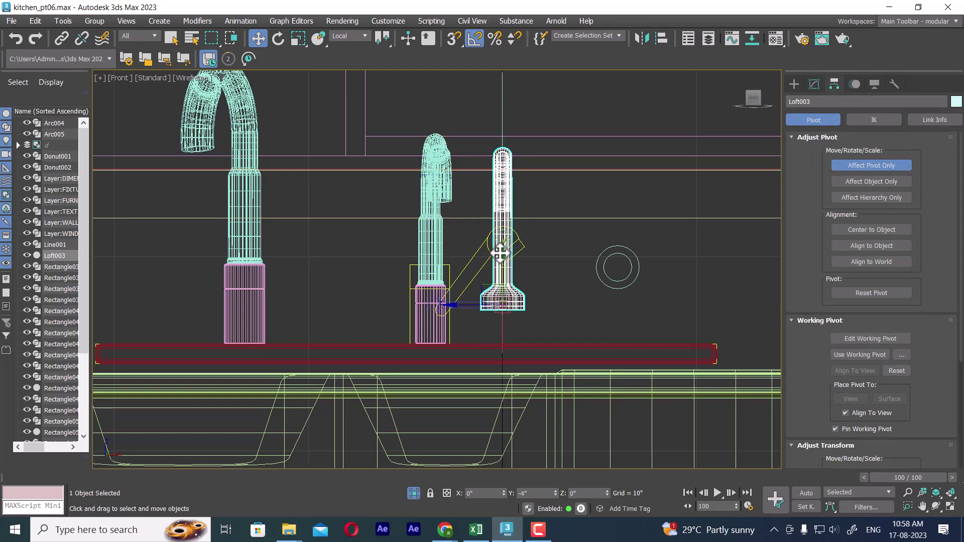
left_click(875, 164)
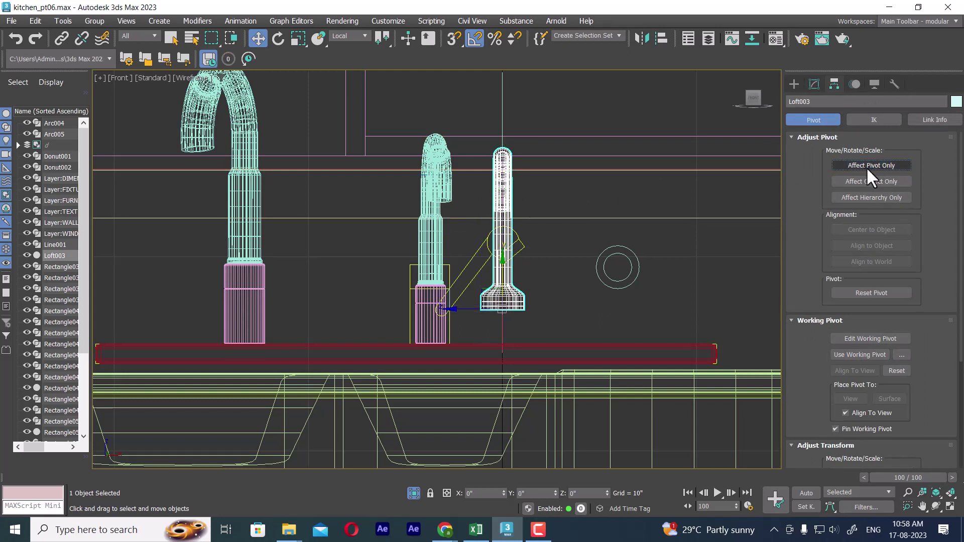
Step: Lower the faucet onto the counter and slide it left between the other taps
left_click_drag(502, 256, 502, 291)
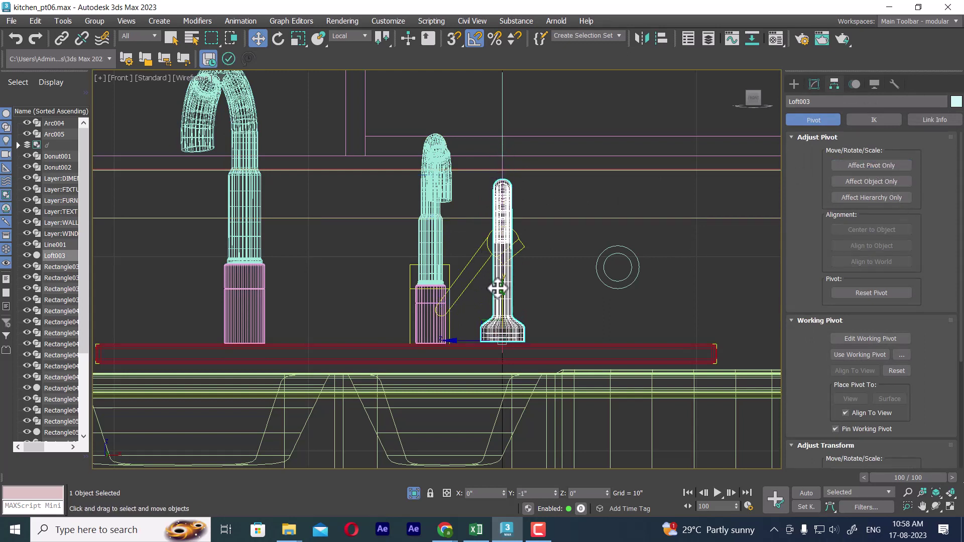
key("p")
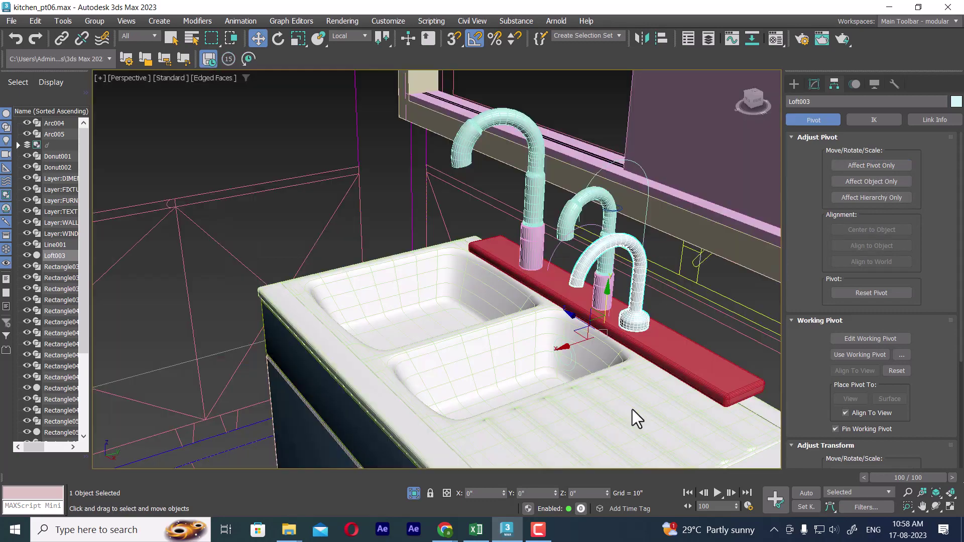
mouse_move(640, 401)
middle_mouse_down("alt")
mouse_move(610, 409)
mouse_move(648, 404)
mouse_move(538, 360)
middle_mouse_up("alt")
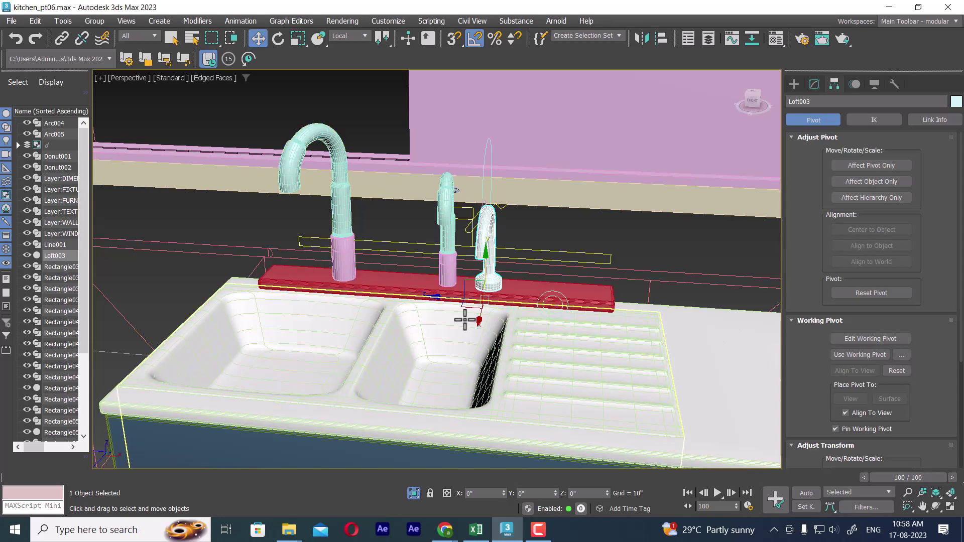
left_click_drag(441, 297, 233, 276)
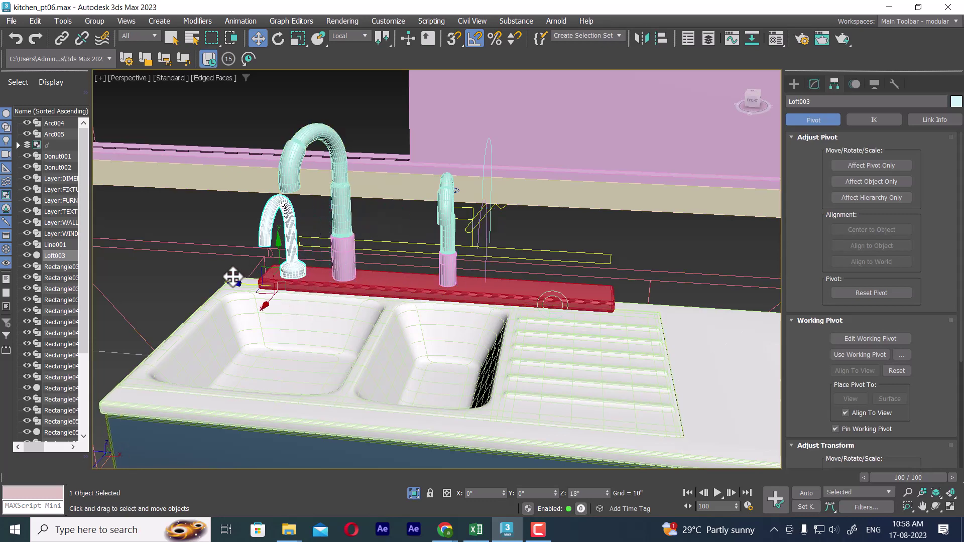
Step: Rotate the faucet about its vertical axis so the spout faces the sink
key("e")
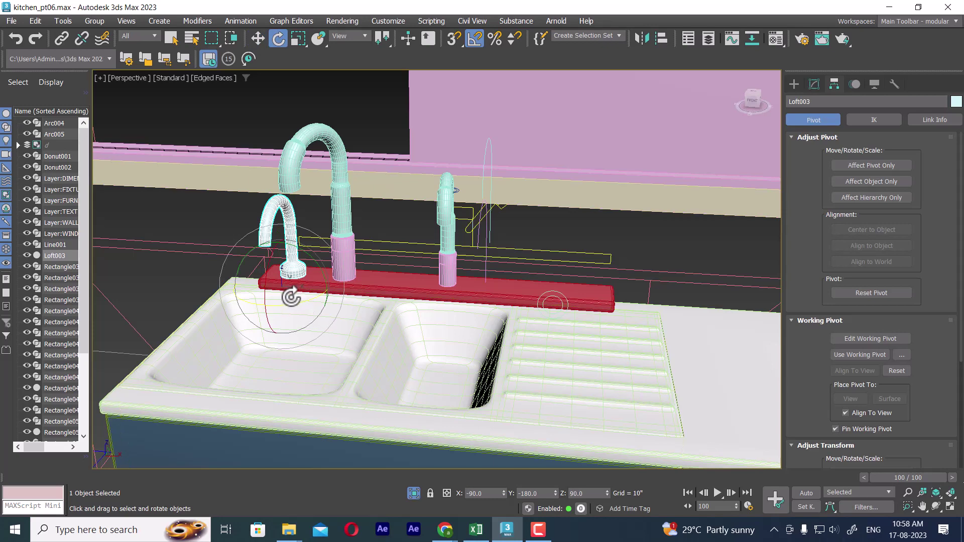
left_click_drag(291, 298, 299, 299)
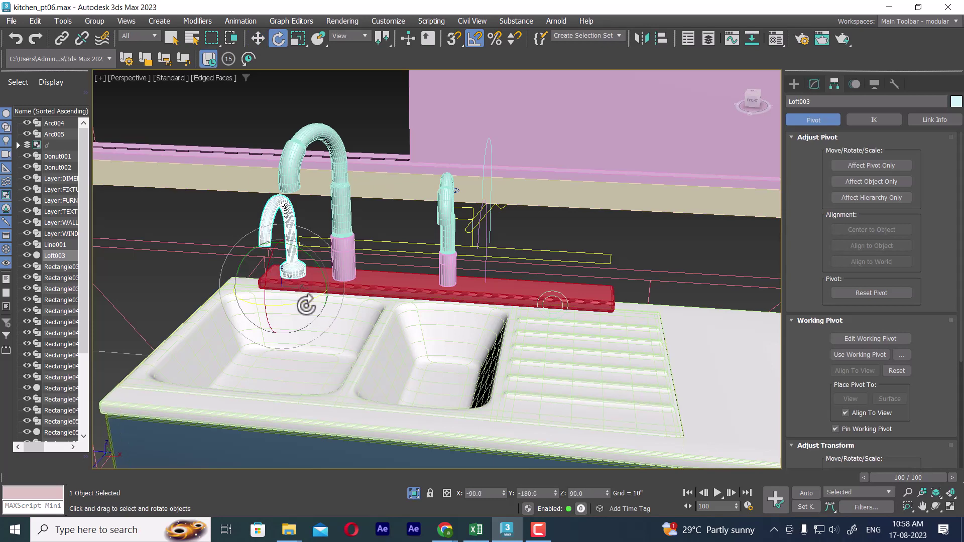
middle_click_drag(312, 319, 379, 327, "alt")
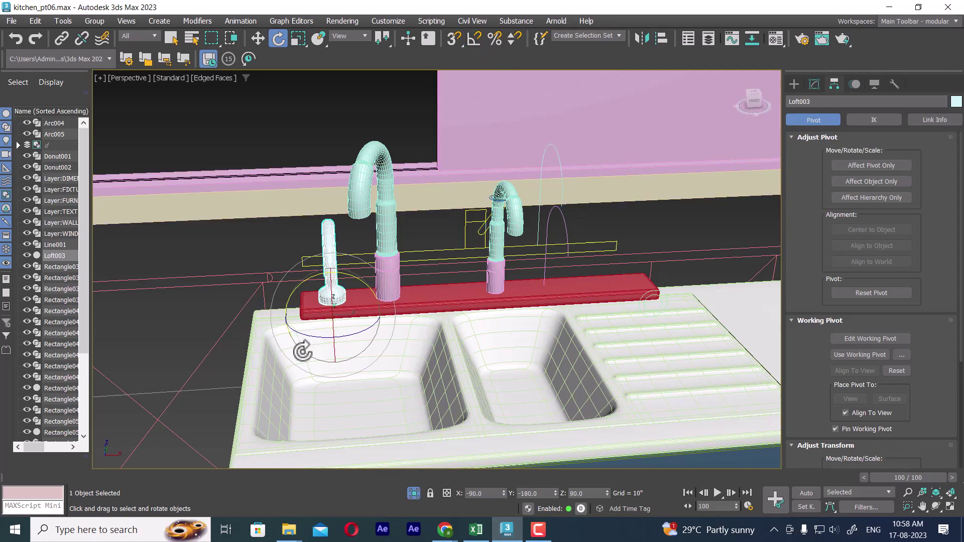
left_click_drag(301, 345, 314, 334)
key("w")
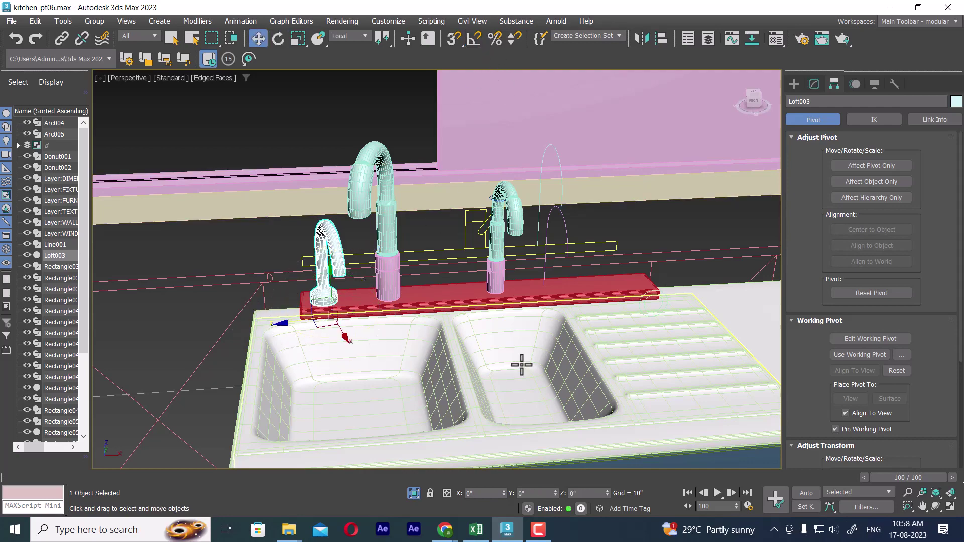
mouse_move(521, 365)
middle_mouse_down("alt")
mouse_move(598, 333)
mouse_move(543, 335)
middle_mouse_up("alt")
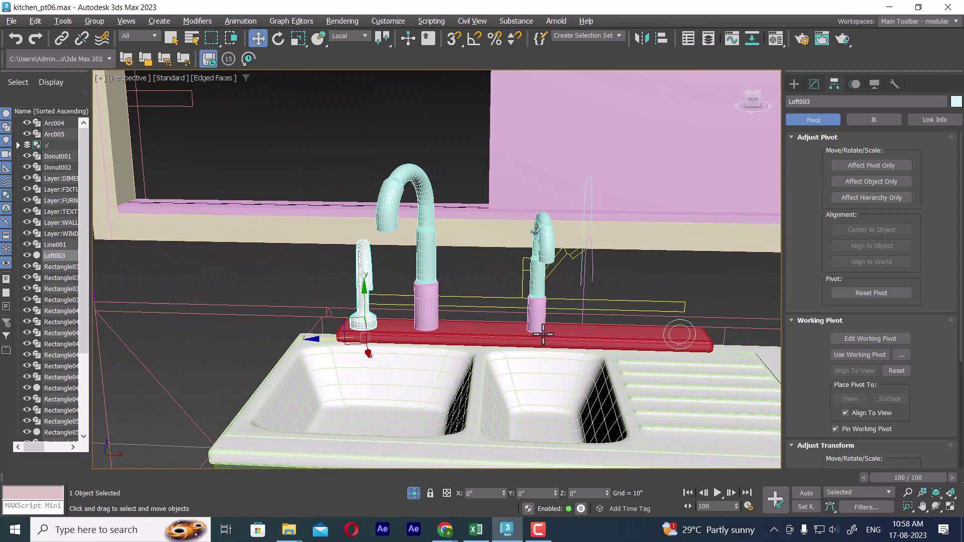
scroll(543, 329, "down", 3)
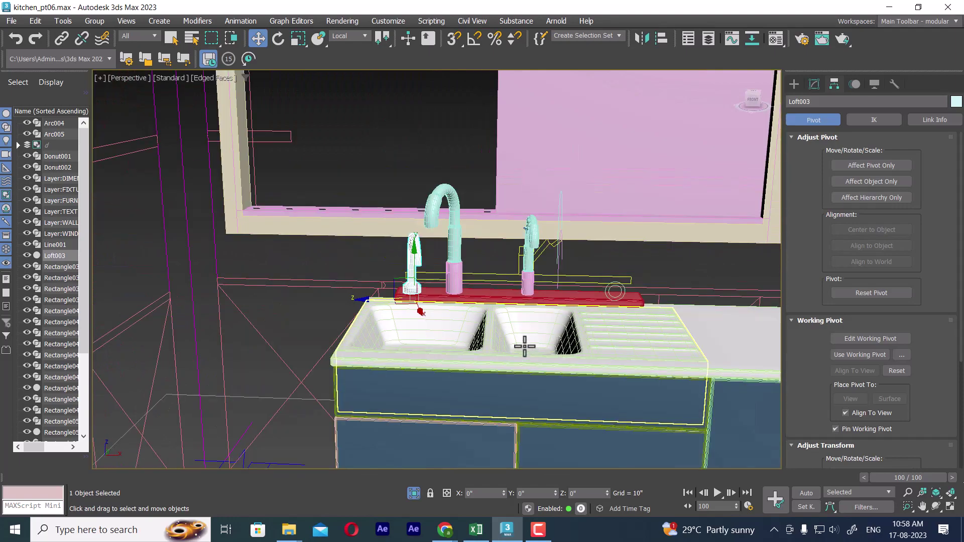
scroll(524, 347, "down", 2)
scroll(463, 338, "down", 3)
middle_click_drag(462, 338, 548, 274, "alt")
scroll(548, 273, "up", 2)
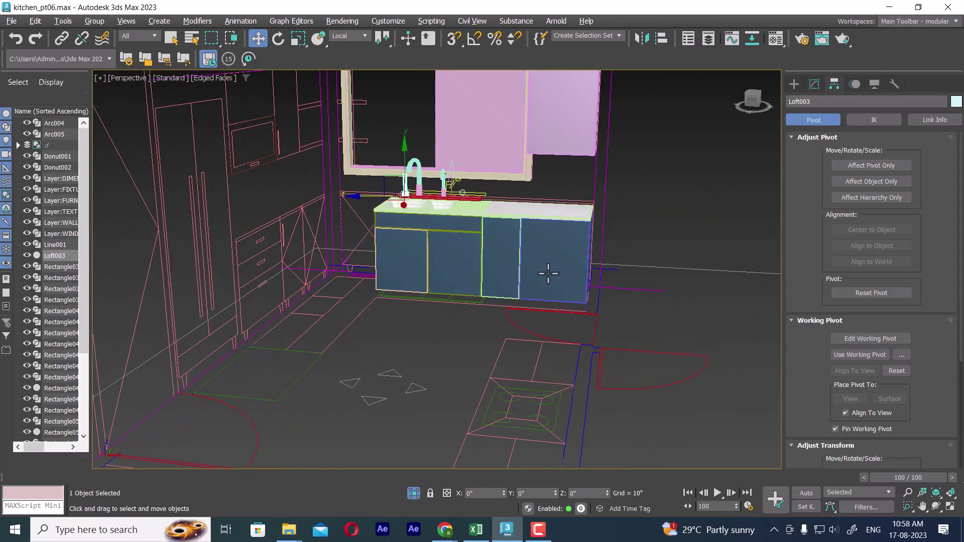
scroll(548, 274, "down", 2)
scroll(526, 276, "down", 2)
scroll(547, 282, "down", 2)
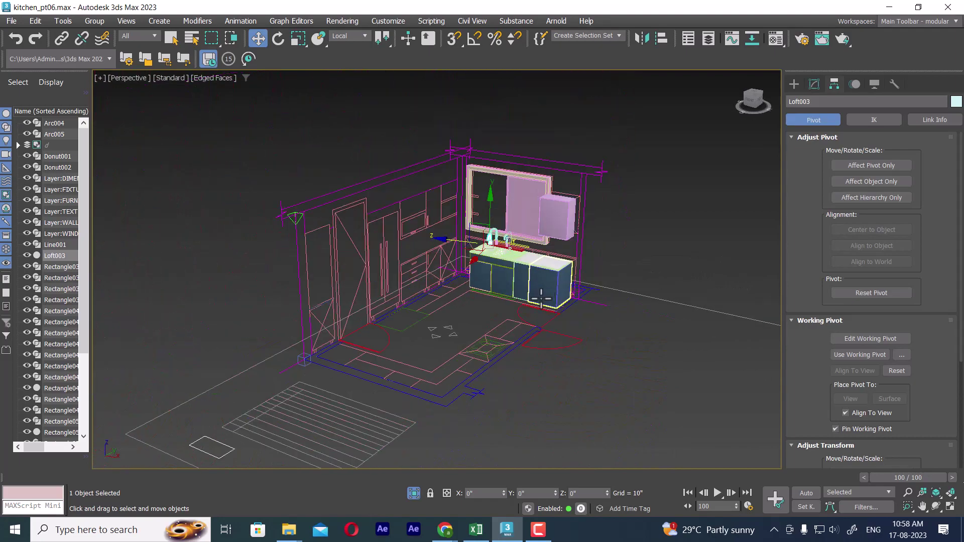
scroll(459, 338, "up", 1)
scroll(471, 323, "up", 3)
scroll(543, 333, "up", 2)
scroll(659, 247, "up", 2)
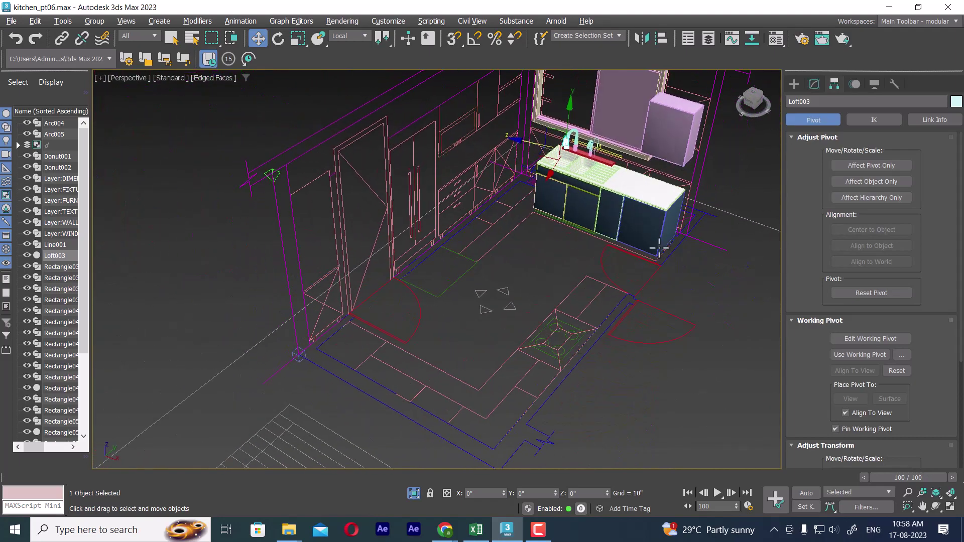
scroll(659, 247, "up", 2)
middle_click_drag(646, 224, 607, 181, "alt")
scroll(624, 210, "up", 2)
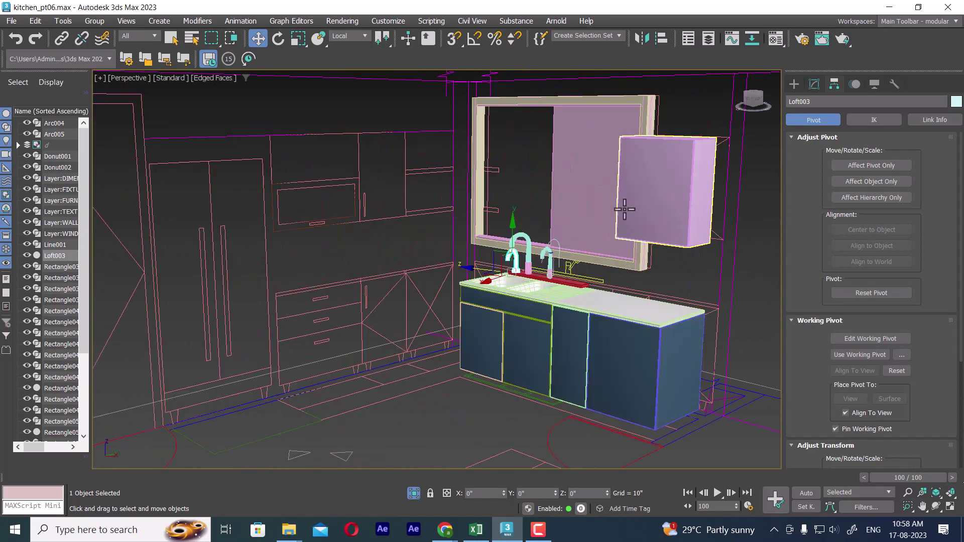
scroll(624, 210, "up", 2)
scroll(532, 295, "up", 2)
left_click(566, 215)
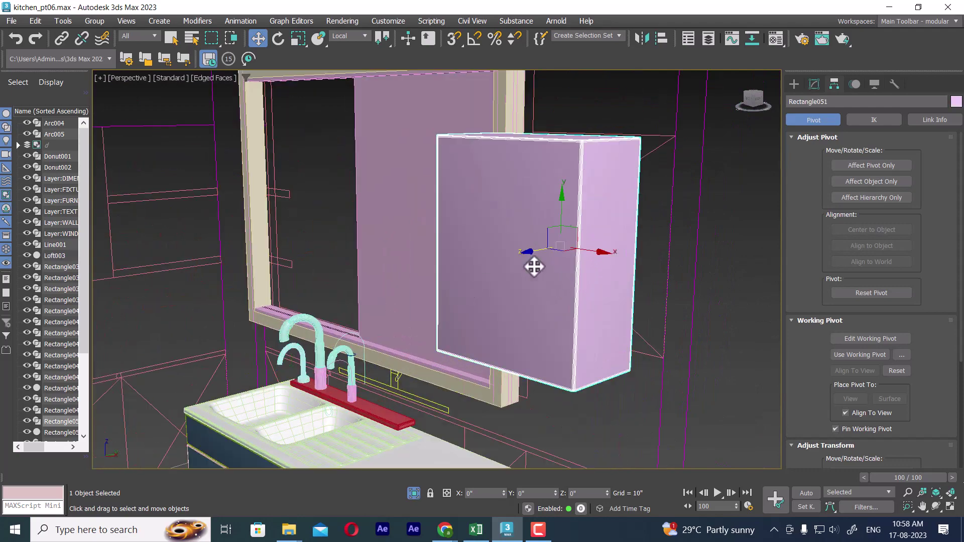
scroll(516, 341, "down", 4)
mouse_move(495, 370)
middle_mouse_down("alt")
mouse_move(619, 370)
mouse_move(536, 358)
middle_mouse_up("alt")
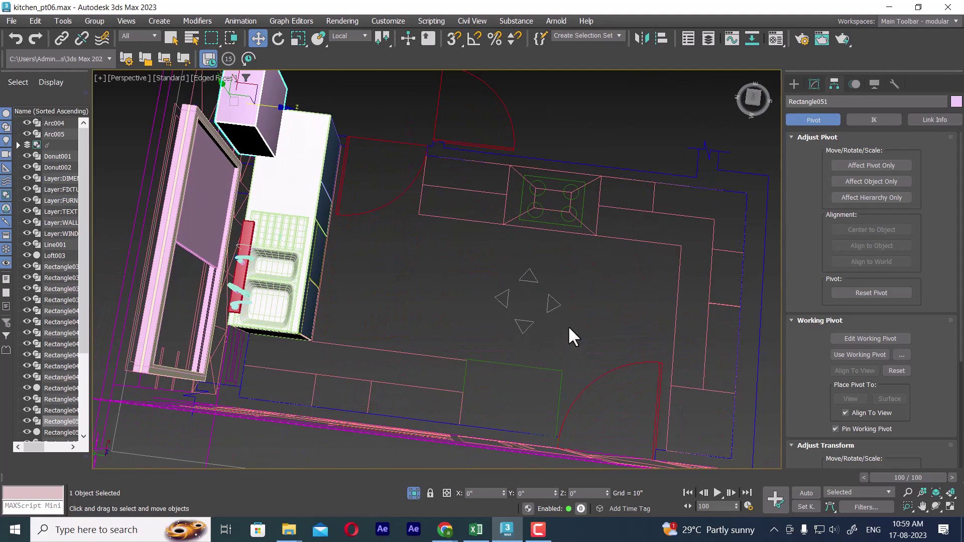
scroll(568, 325, "down", 4)
mouse_move(571, 320)
middle_mouse_down("alt")
mouse_move(525, 284)
mouse_move(522, 224)
mouse_move(482, 221)
mouse_move(529, 247)
middle_mouse_up("alt")
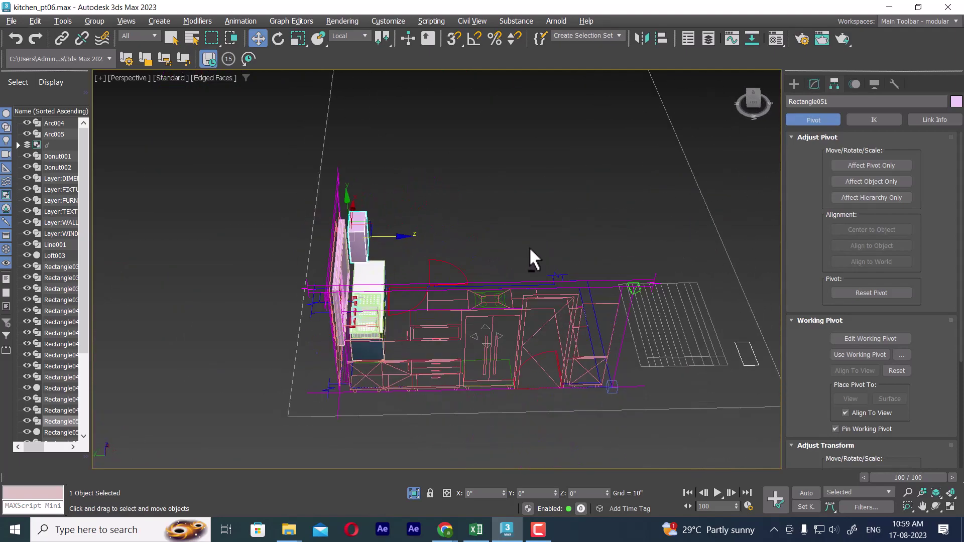
Step: Show the Layer Explorer, enlarge its list, and toggle Layer001's visibility on and off
left_click(707, 39)
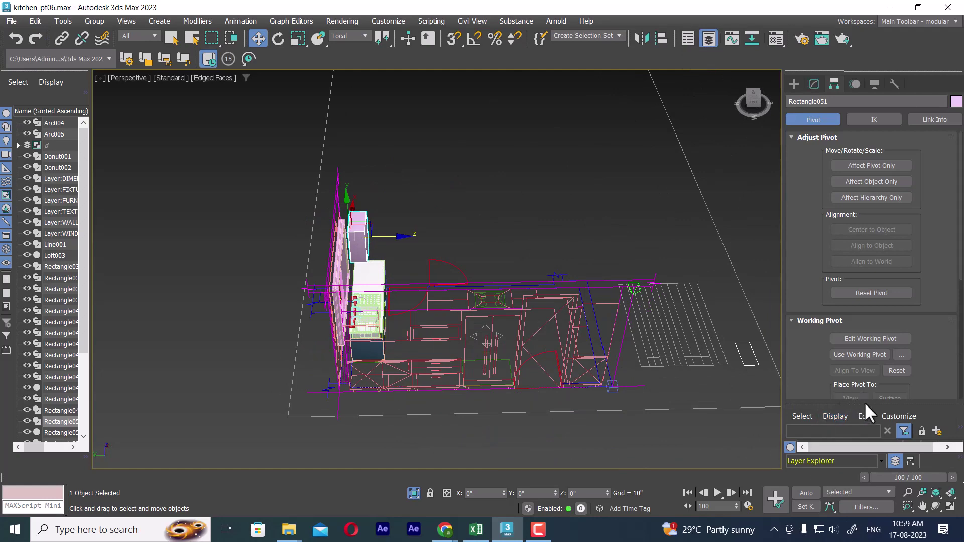
left_click_drag(864, 402, 851, 154)
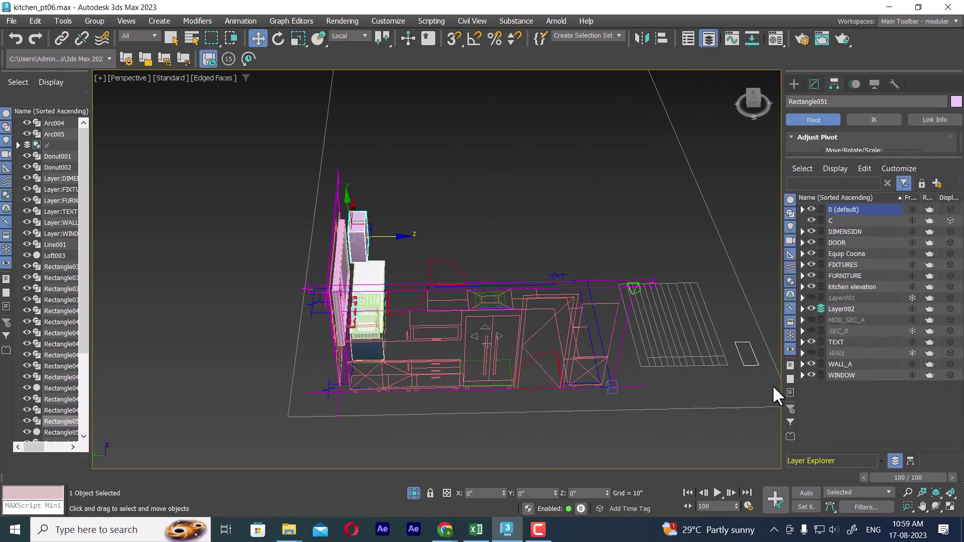
left_click(811, 298)
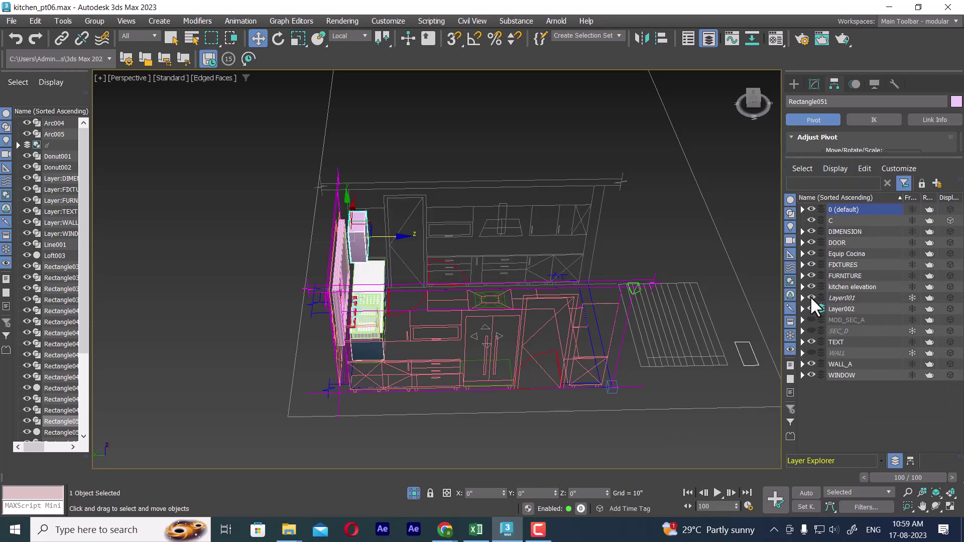
left_click(811, 298)
middle_click_drag(452, 321, 289, 324, "alt")
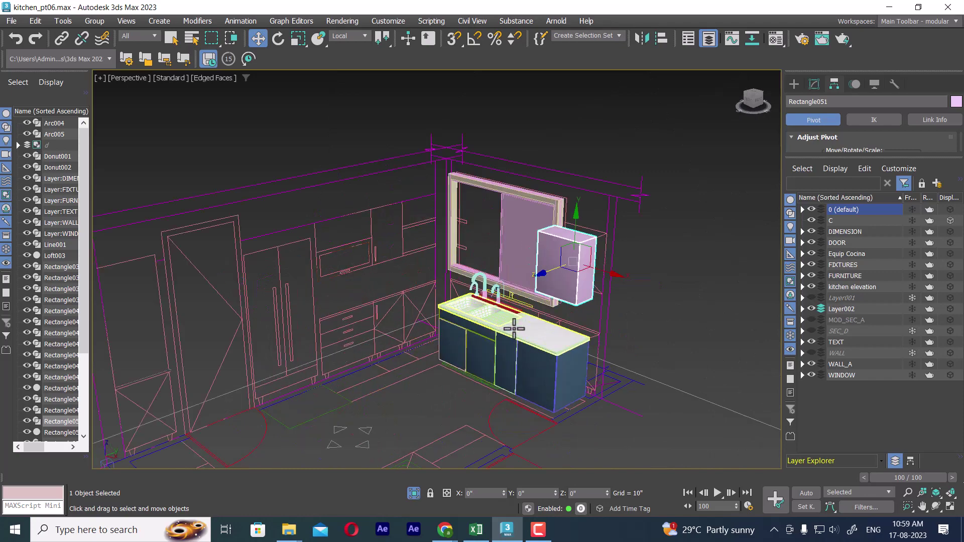
scroll(514, 329, "up", 3)
Step: Restore the four-viewport layout and frame the cabinets in the Front and Perspective views
scroll(510, 337, "up", 2)
key("alt+w")
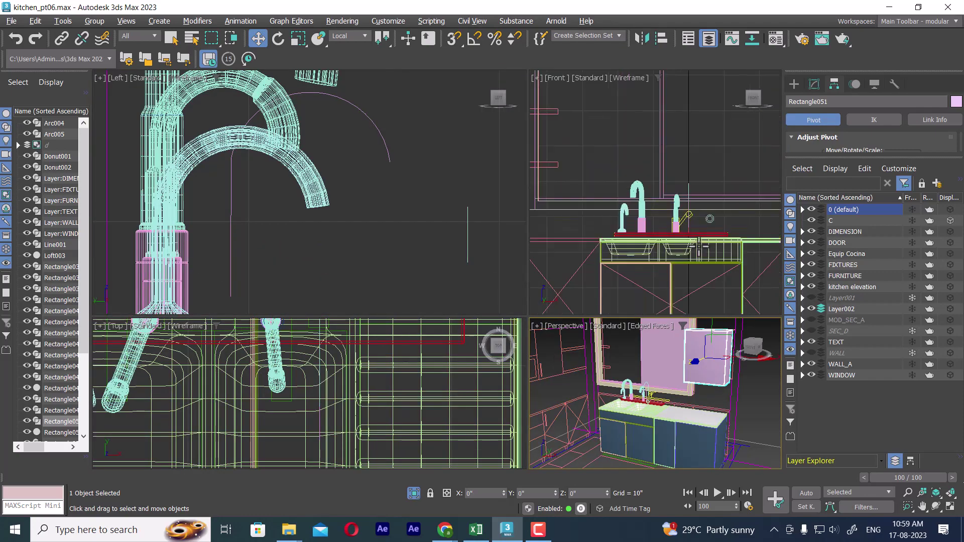
scroll(577, 171, "down", 2)
scroll(602, 191, "down", 2)
scroll(653, 241, "down", 1)
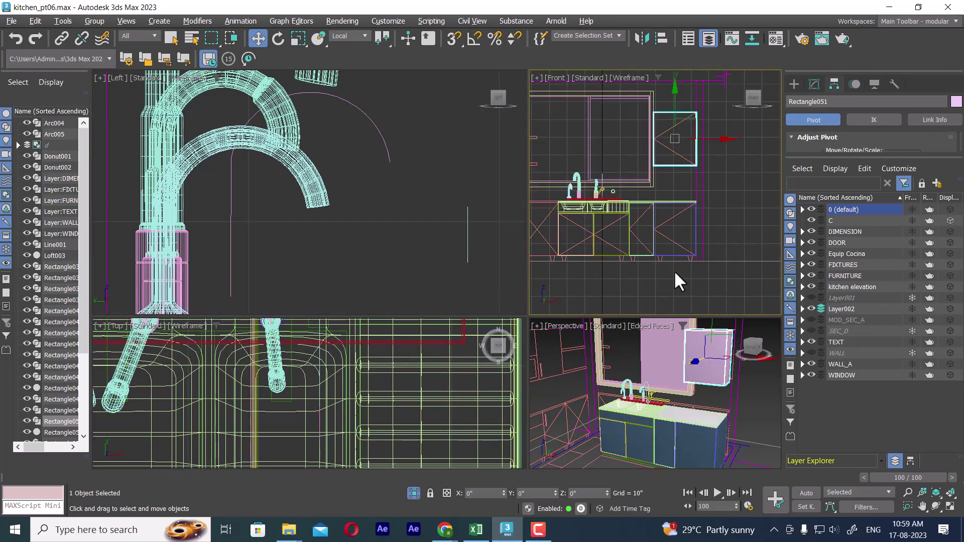
middle_click_drag(653, 446, 672, 309)
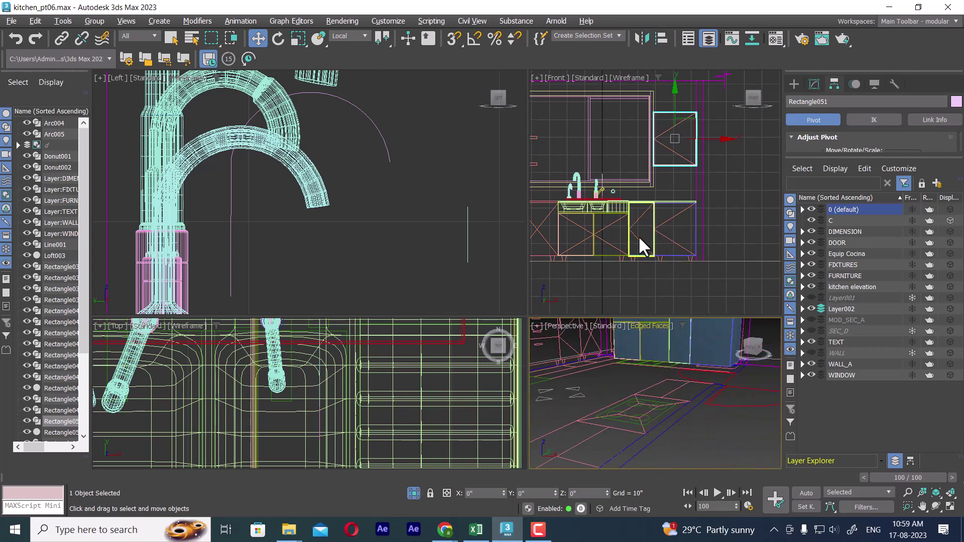
scroll(633, 247, "up", 3)
middle_click_drag(628, 259, 672, 250)
middle_click_drag(671, 384, 657, 394)
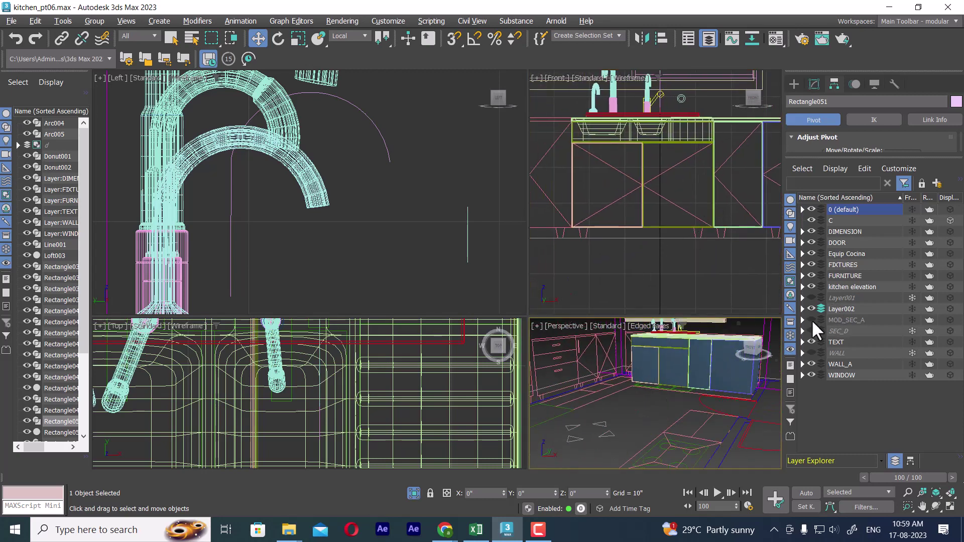
scroll(653, 392, "down", 3)
Step: Unhide all objects, confirming Yes, and maximize the Perspective view on the whole kitchen
scroll(653, 392, "down", 2)
right_click(644, 345)
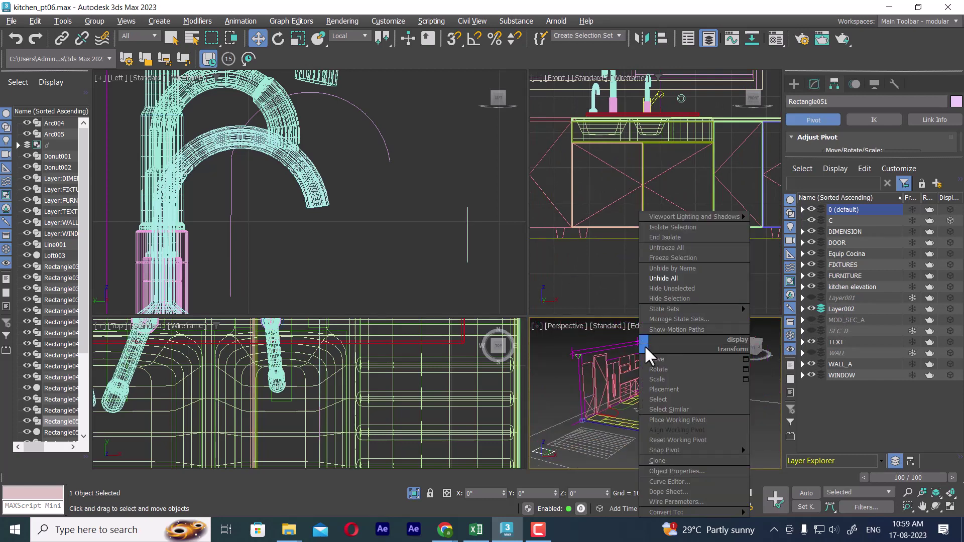
left_click(668, 278)
left_click(487, 279)
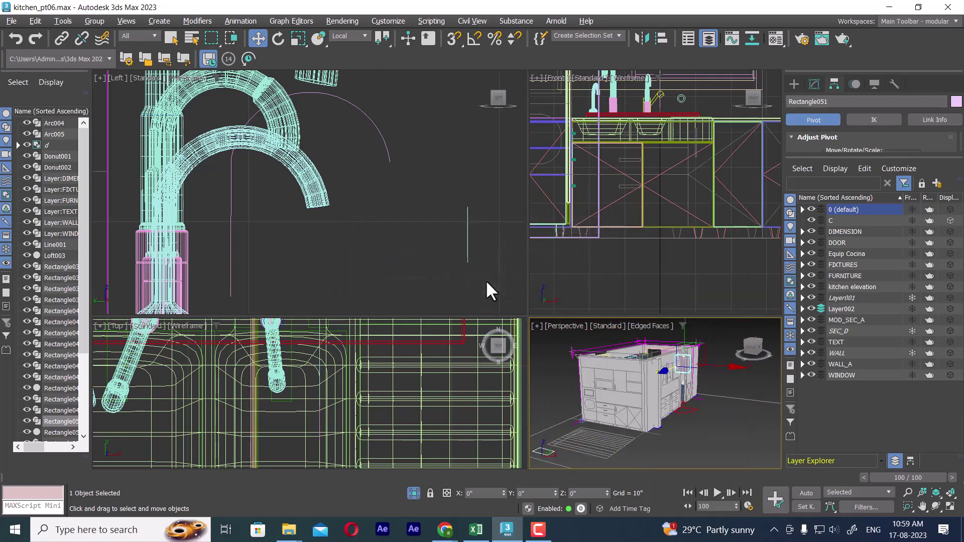
scroll(618, 438, "up", 3)
middle_click_drag(646, 413, 658, 438)
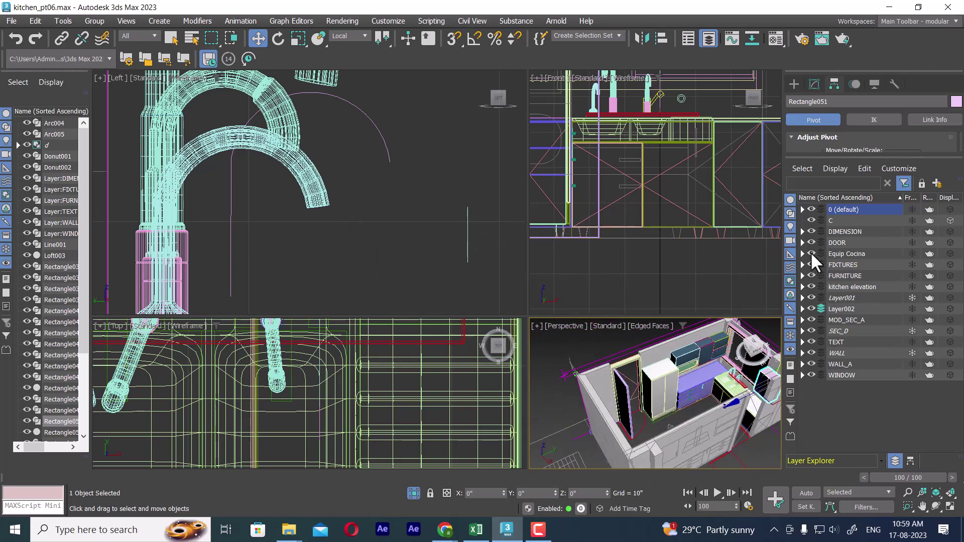
middle_click_drag(712, 418, 713, 426, "alt")
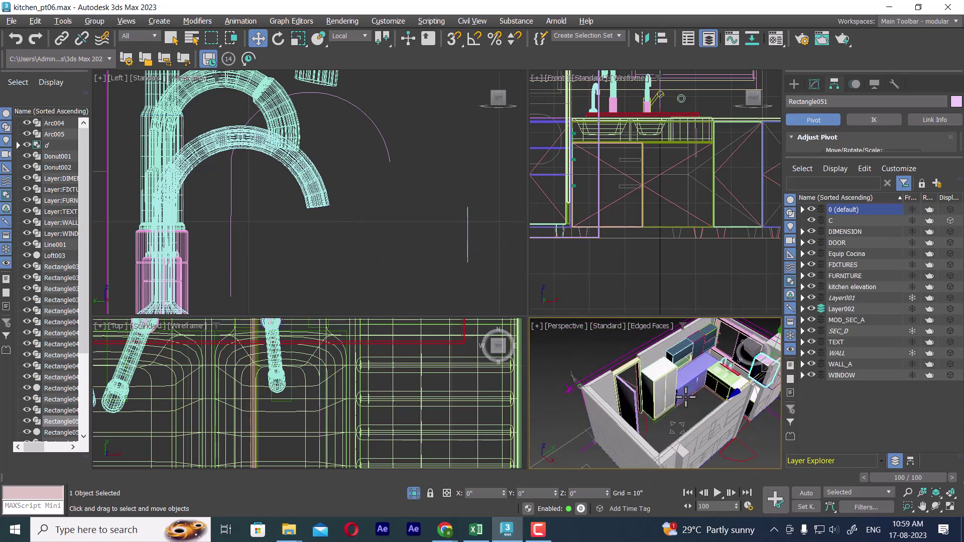
key("alt+w")
scroll(526, 321, "up", 3)
Step: Select the section_a cabinet group and inspect it from the front and below
left_click(487, 285)
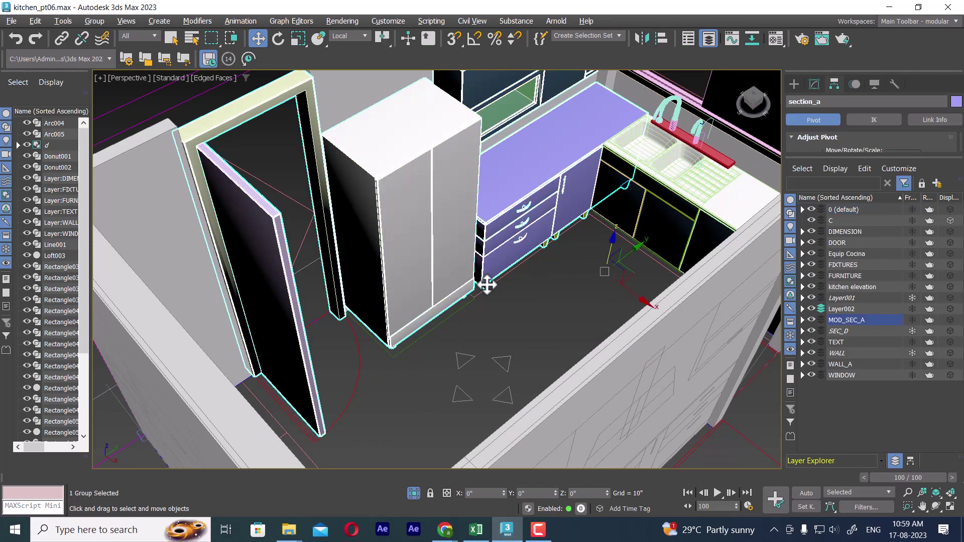
scroll(580, 307, "down", 5)
mouse_move(581, 311)
middle_mouse_down("alt")
mouse_move(553, 352)
mouse_move(573, 241)
middle_mouse_up("alt")
scroll(531, 382, "up", 5)
left_click(566, 448)
left_click(549, 271)
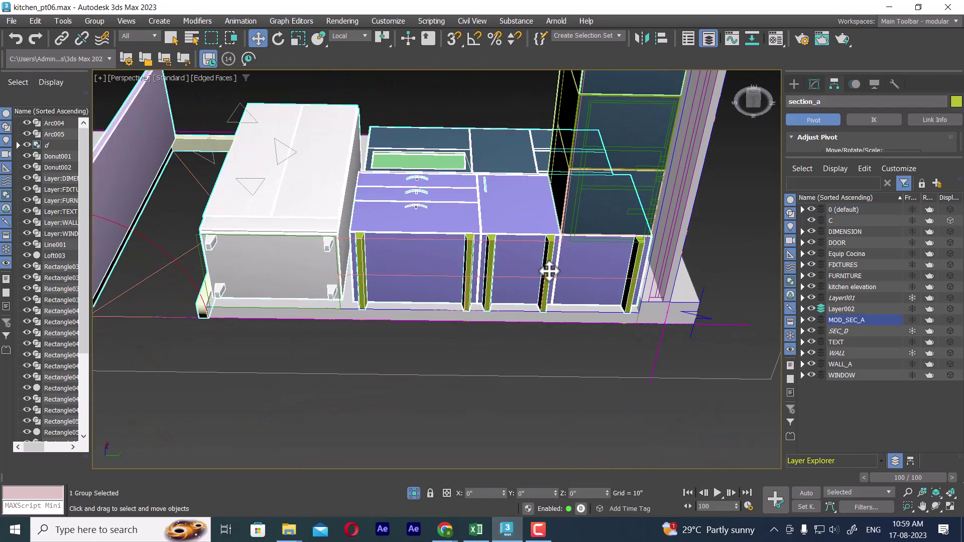
mouse_move(548, 271)
middle_mouse_down("alt")
mouse_move(581, 303)
mouse_move(510, 359)
middle_mouse_up("alt")
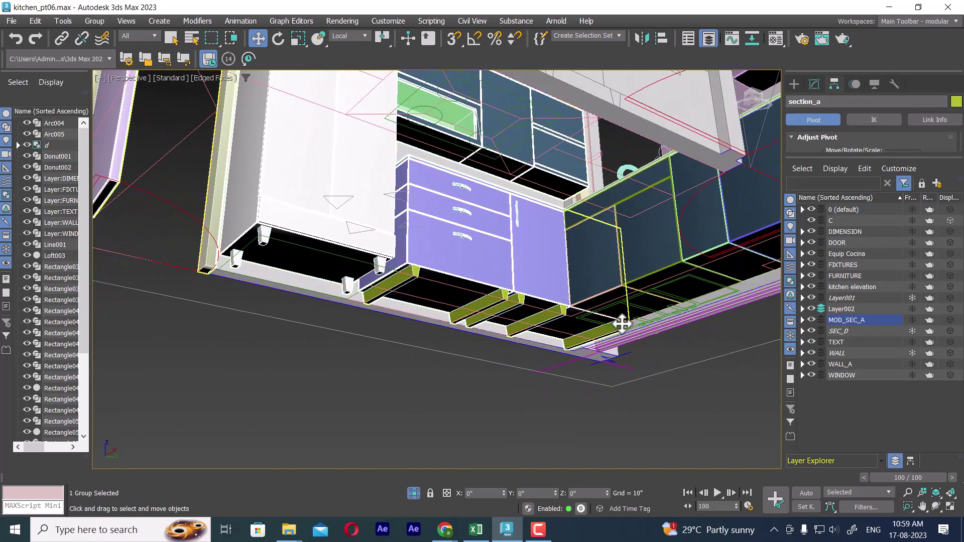
Step: Reselect the section_a group from a frontal view and bring up the Group commands
left_click(503, 431)
left_click(495, 304)
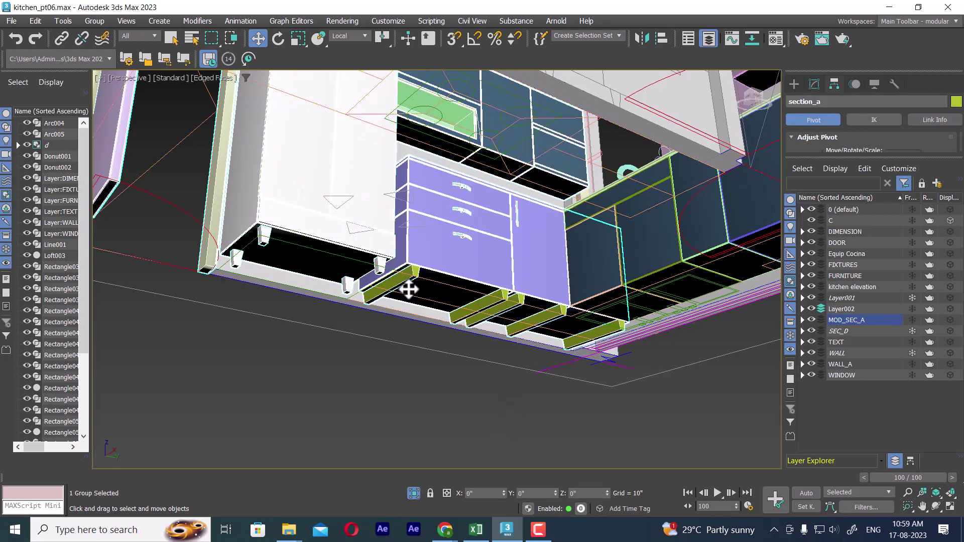
scroll(451, 302, "down", 5)
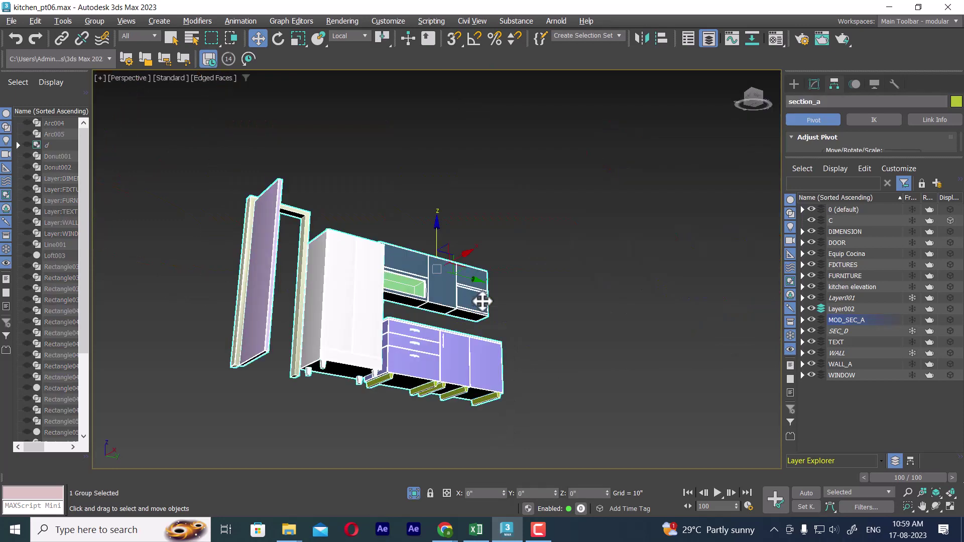
middle_click_drag(450, 302, 473, 327, "alt")
left_click(582, 334)
left_click(373, 378)
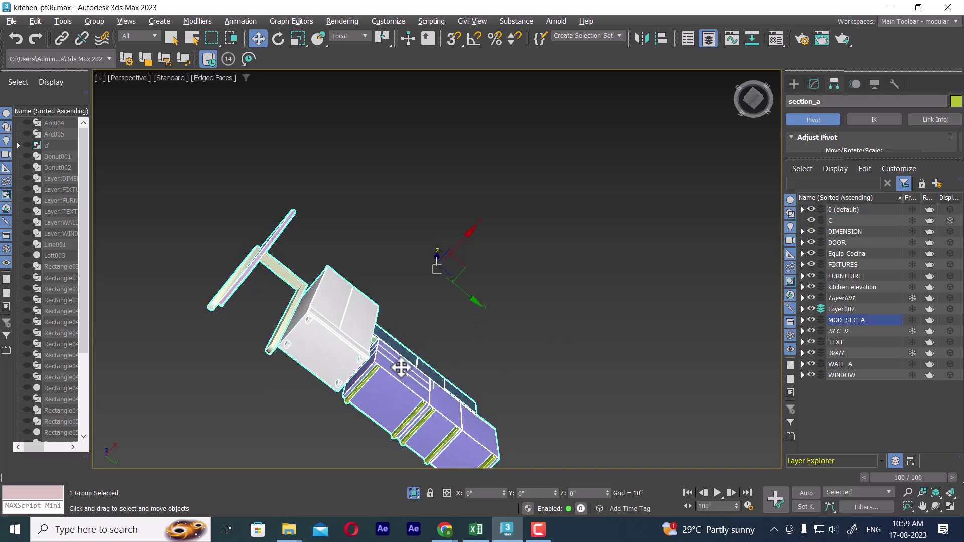
mouse_move(403, 367)
middle_mouse_down("alt")
mouse_move(607, 390)
mouse_move(381, 308)
middle_mouse_up("alt")
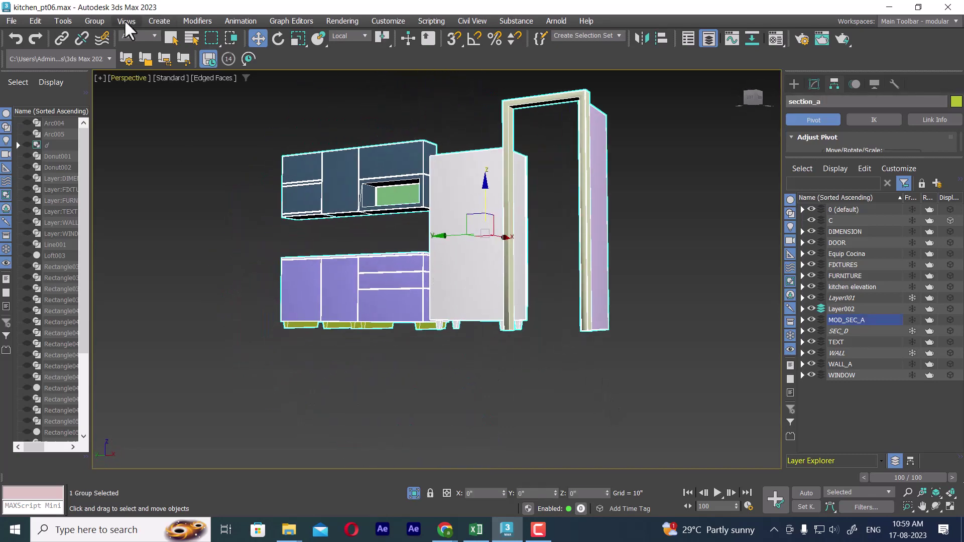
left_click(98, 20)
Step: Open the section_a group and select plinth Rectangle029, cancelling an accidental copy
left_click(116, 68)
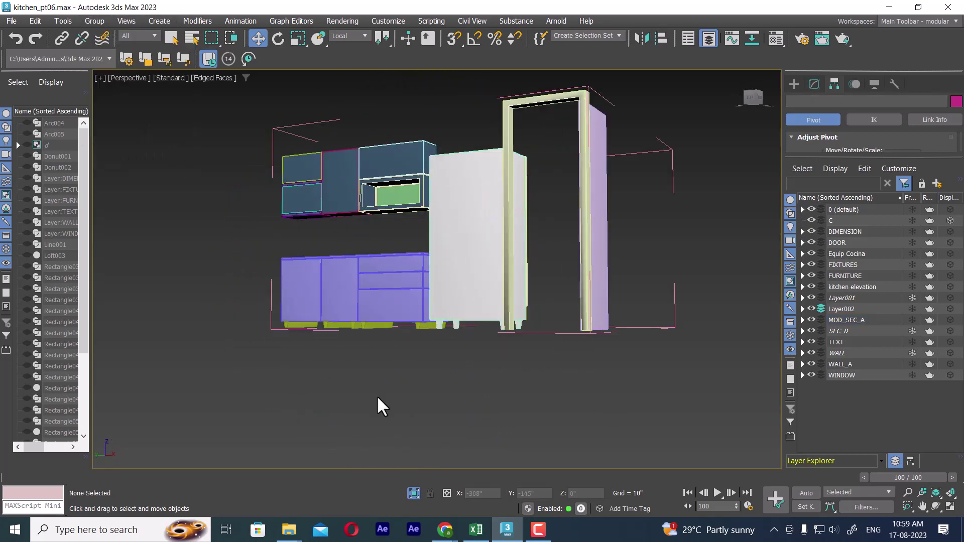
left_click(365, 326)
mouse_move(454, 345)
middle_mouse_down("alt")
mouse_move(370, 305)
mouse_move(333, 344)
mouse_move(370, 360)
middle_mouse_up("alt")
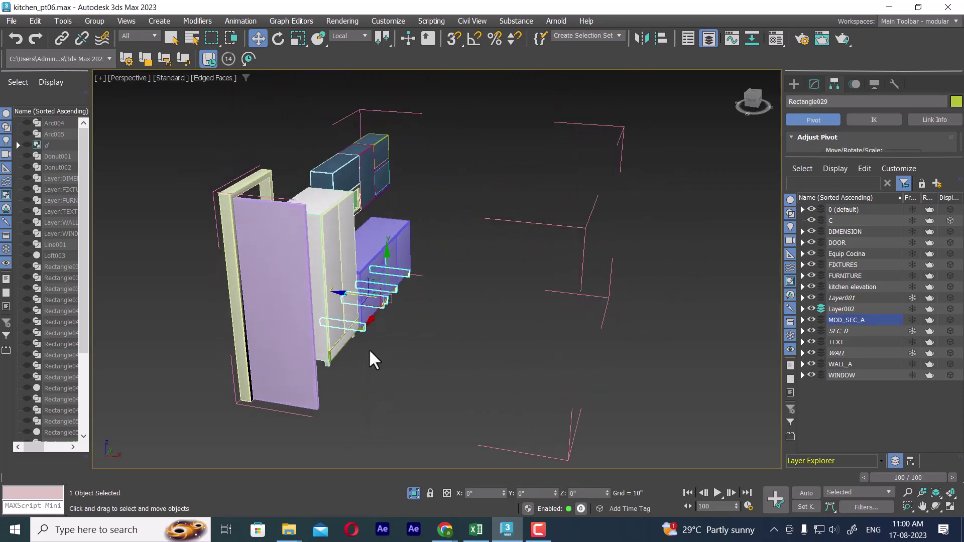
left_click(340, 293)
left_click_drag(392, 303, 392, 298, "shift")
left_click(537, 317)
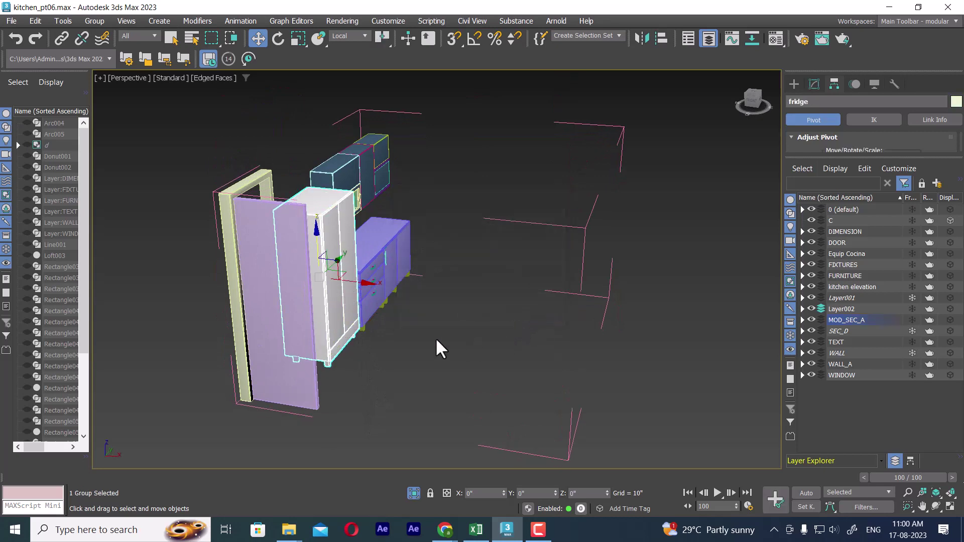
Step: From a top view, Shift-drag a plinth strip aside to clone it as Rectangle054
left_click(341, 292)
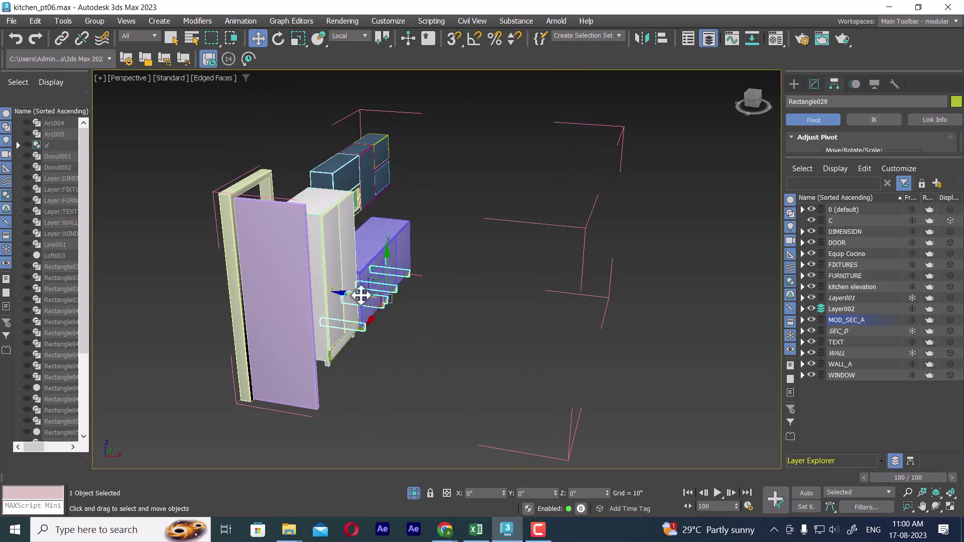
left_click(390, 272)
middle_click_drag(441, 342, 454, 223, "alt")
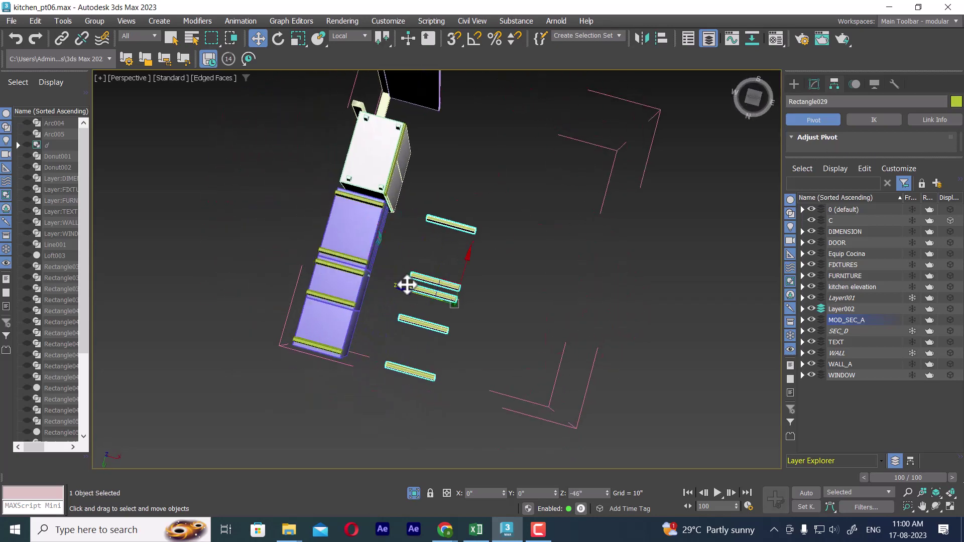
left_click_drag(313, 265, 424, 287, "shift")
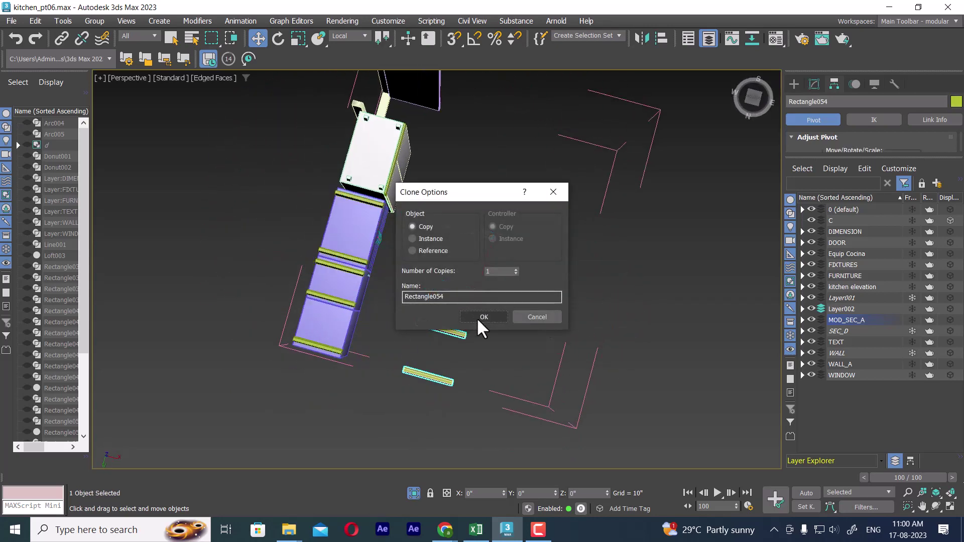
Step: Confirm the Rectangle054 copy and rotate it 90° with Angle Snap on
left_click(477, 318)
middle_click_drag(505, 282, 494, 327, "alt")
key("e")
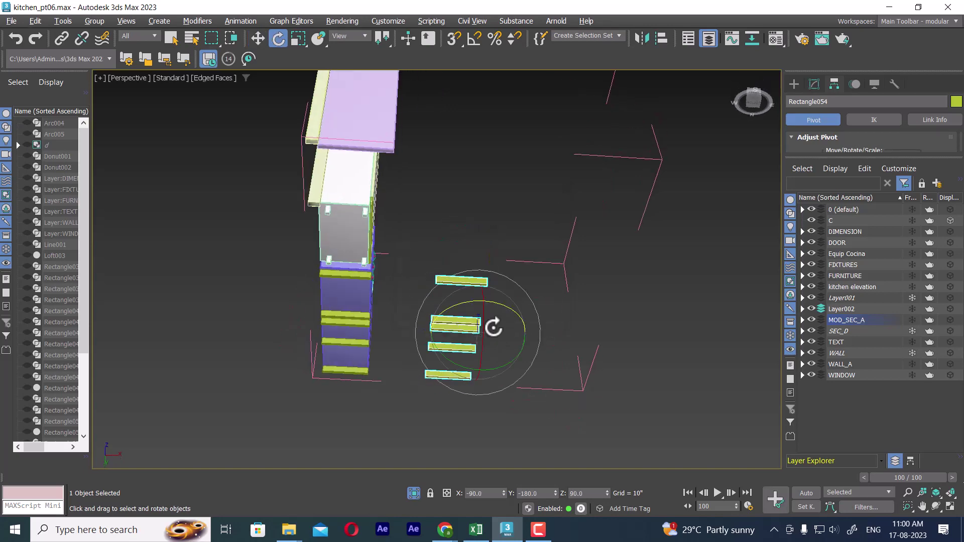
left_click(472, 40)
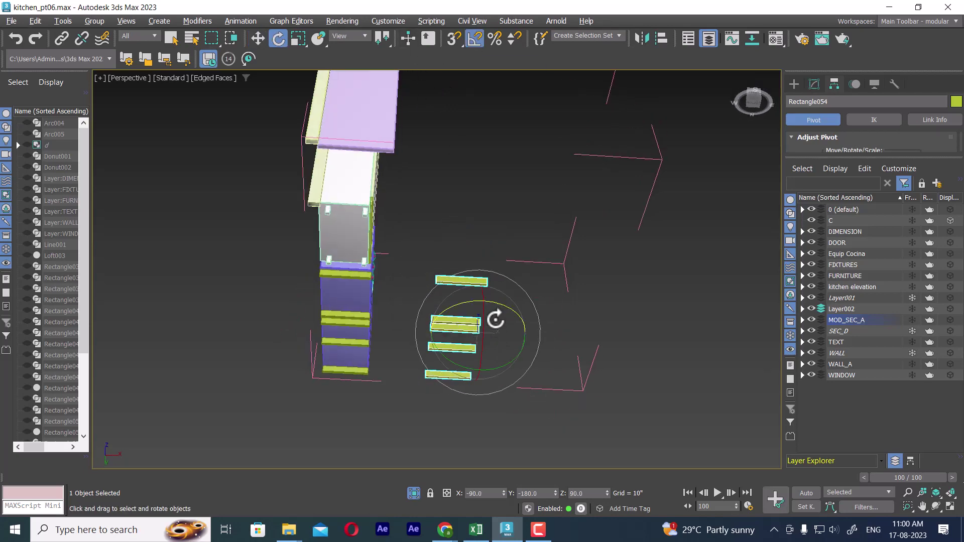
left_click_drag(504, 305, 535, 321)
middle_click_drag(535, 321, 540, 304, "alt")
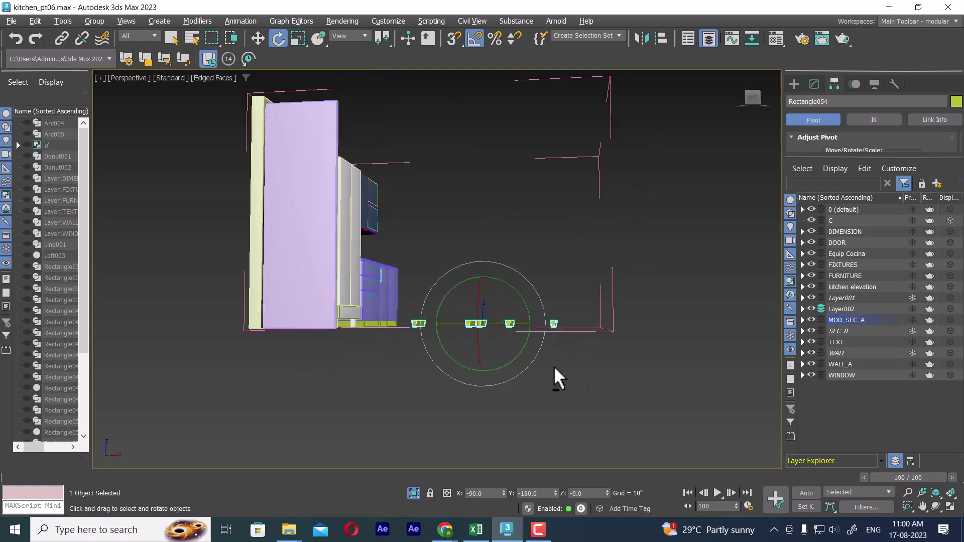
Step: Unhide all hidden objects and view down into the kitchen
right_click(541, 303)
left_click(583, 234)
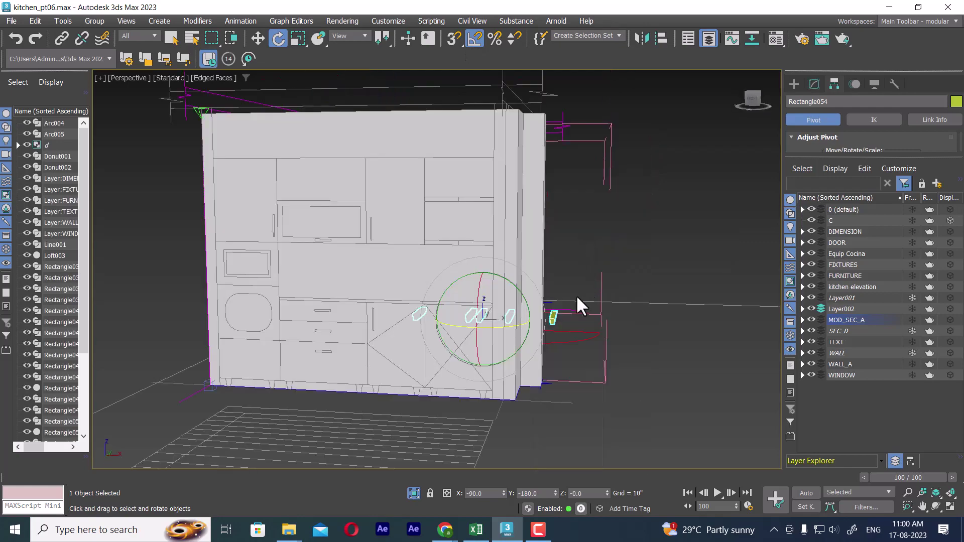
mouse_move(568, 285)
middle_mouse_down("alt")
mouse_move(590, 298)
mouse_move(583, 297)
middle_mouse_up("alt")
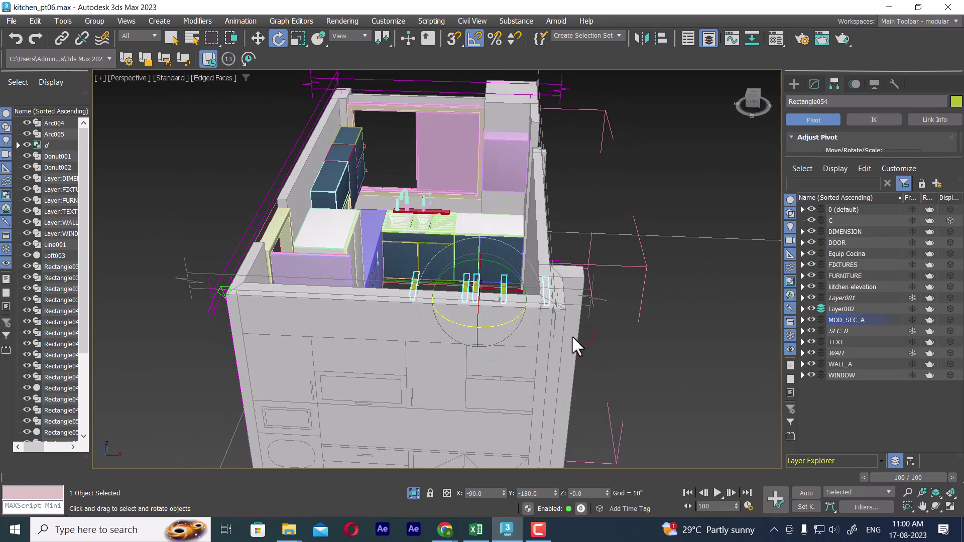
Step: Deselect everything, then unfreeze, hide and refreeze the WALL layer
key("w")
left_click(616, 357)
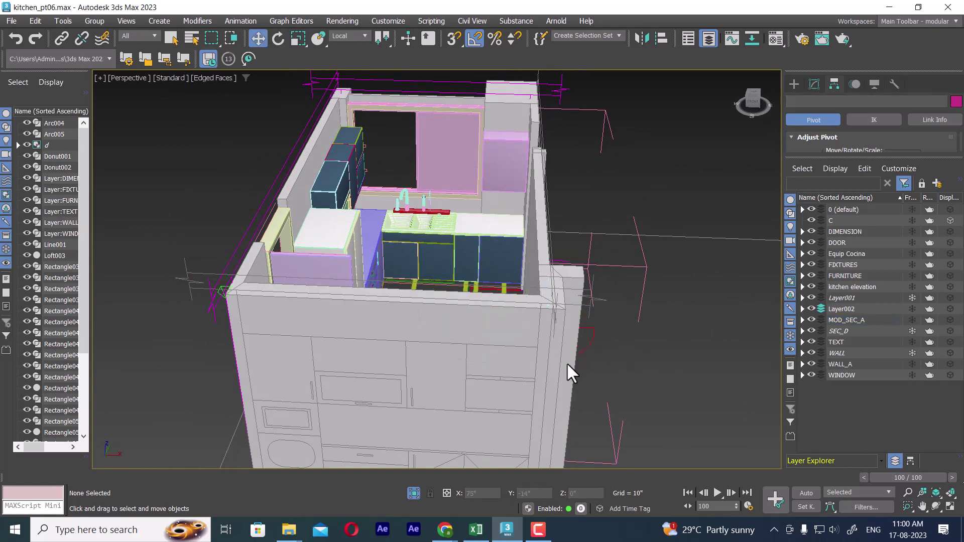
right_click(609, 324)
left_click(632, 346)
mouse_move(575, 377)
middle_mouse_down("alt")
mouse_move(551, 384)
mouse_move(904, 415)
middle_mouse_up("alt")
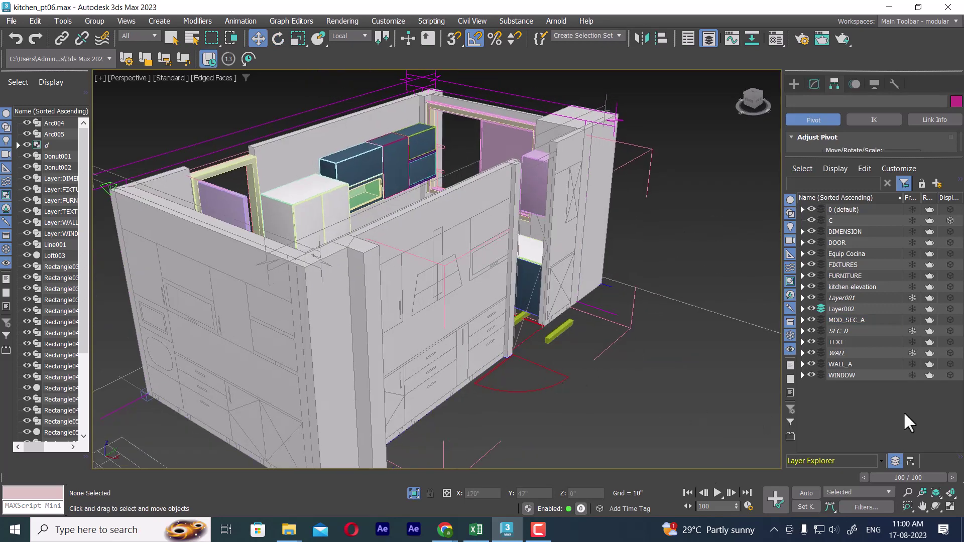
left_click(913, 353)
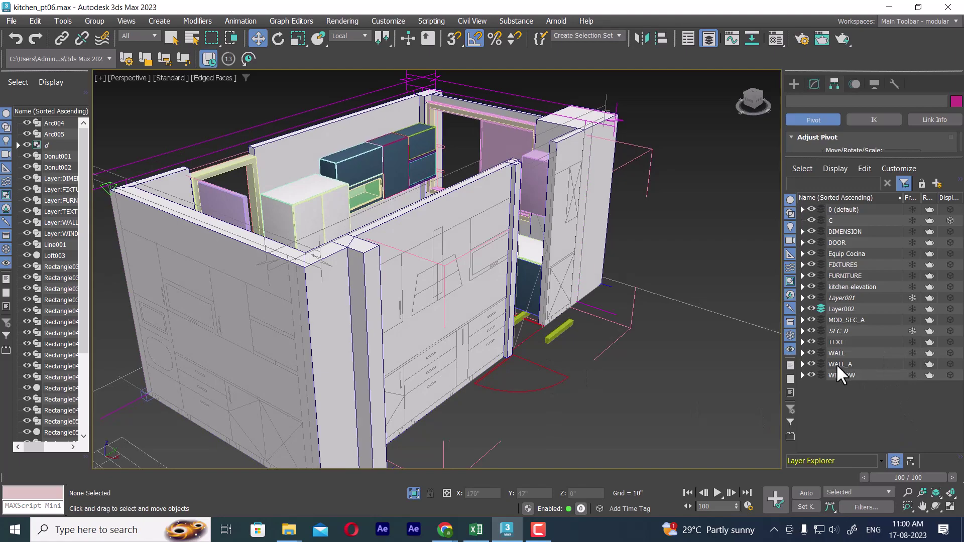
left_click(811, 353)
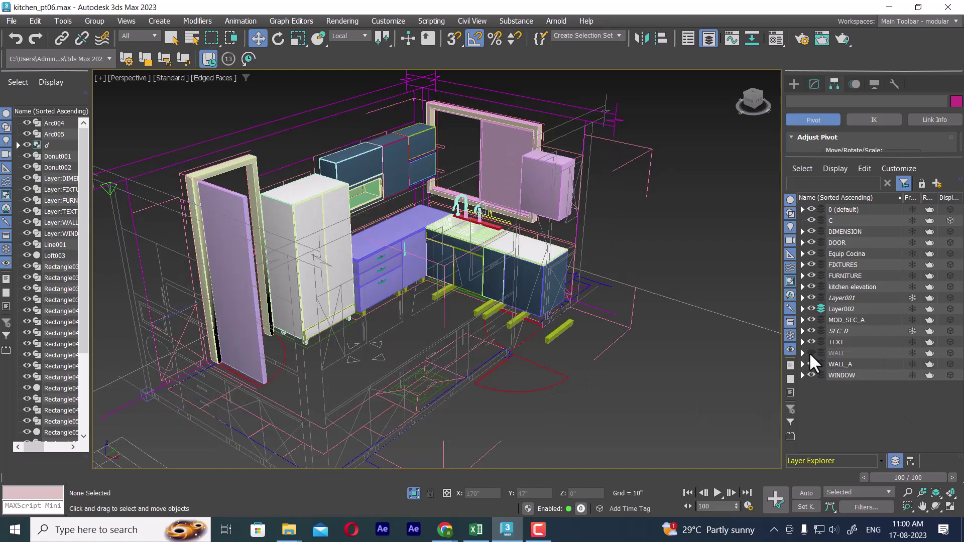
left_click(912, 354)
Step: Hide the SEC_D and Layer001 layers and return to the four-viewport layout
mouse_move(433, 364)
middle_mouse_down("alt")
mouse_move(458, 344)
mouse_move(307, 350)
mouse_move(391, 384)
mouse_move(325, 245)
middle_mouse_up("alt")
middle_click_drag(355, 199, 361, 211, "alt")
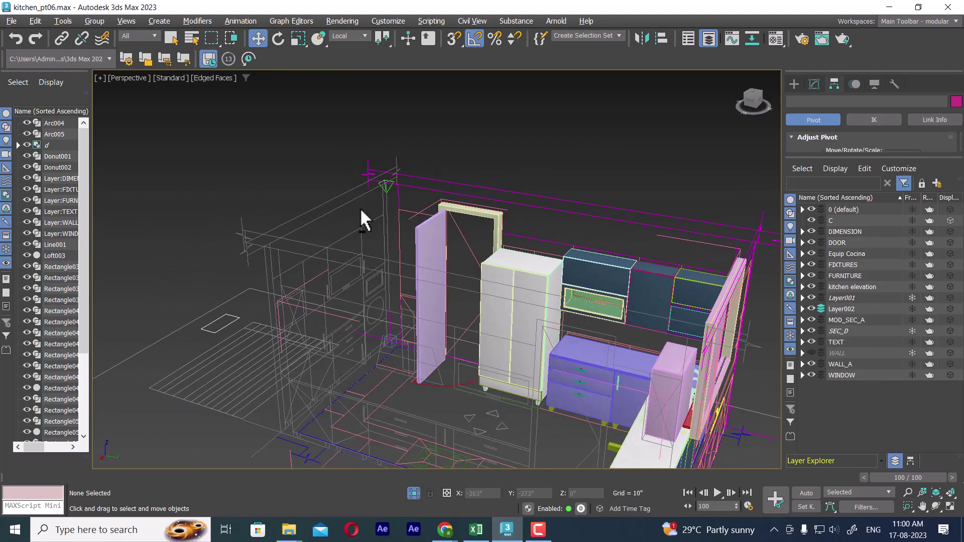
left_click(811, 331)
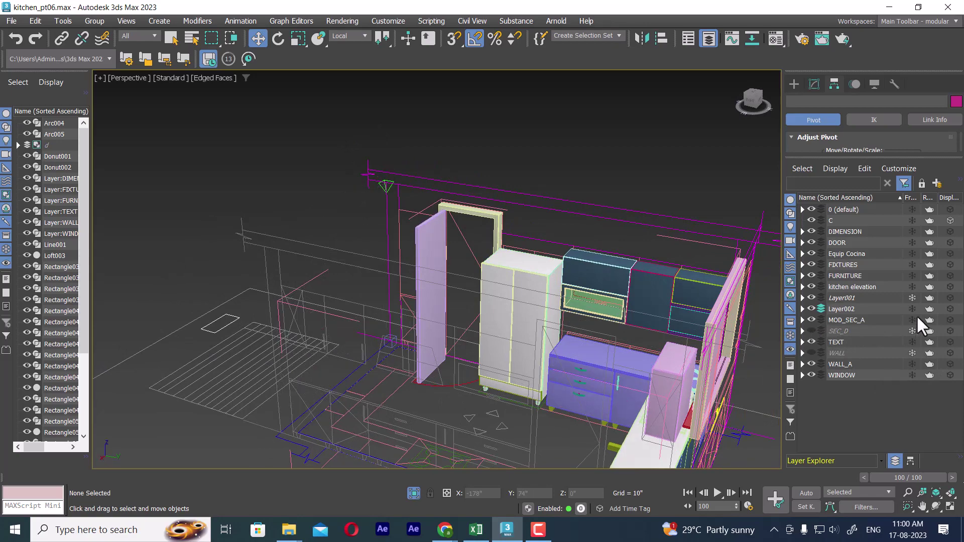
left_click(811, 298)
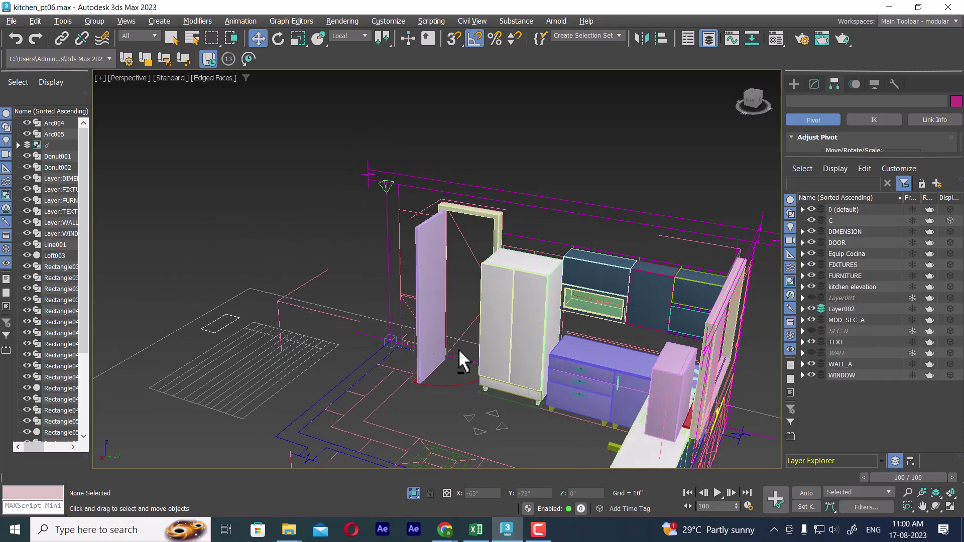
mouse_move(459, 362)
middle_mouse_down("alt")
mouse_move(568, 336)
mouse_move(594, 360)
middle_mouse_up("alt")
key("alt+w")
scroll(462, 229, "down", 3)
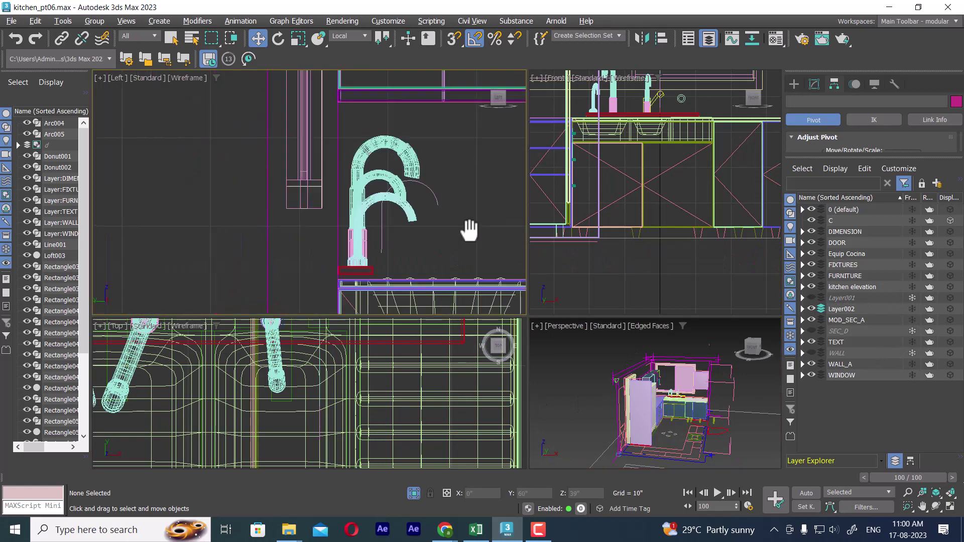
scroll(427, 216, "down", 3)
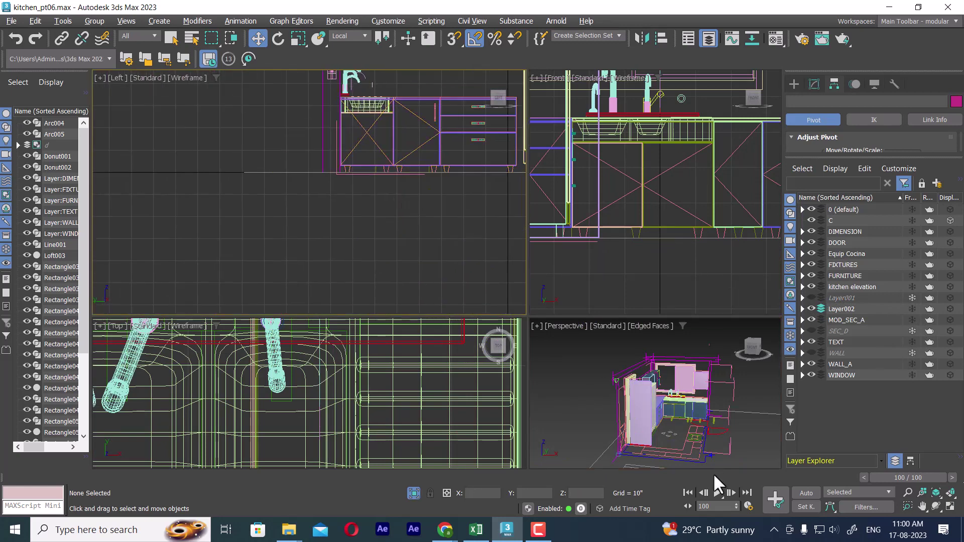
Step: Select Rectangle054's legs, slide them left along X under the base cabinets, and show their Extrude settings
scroll(713, 426, "up", 5)
left_click(718, 416)
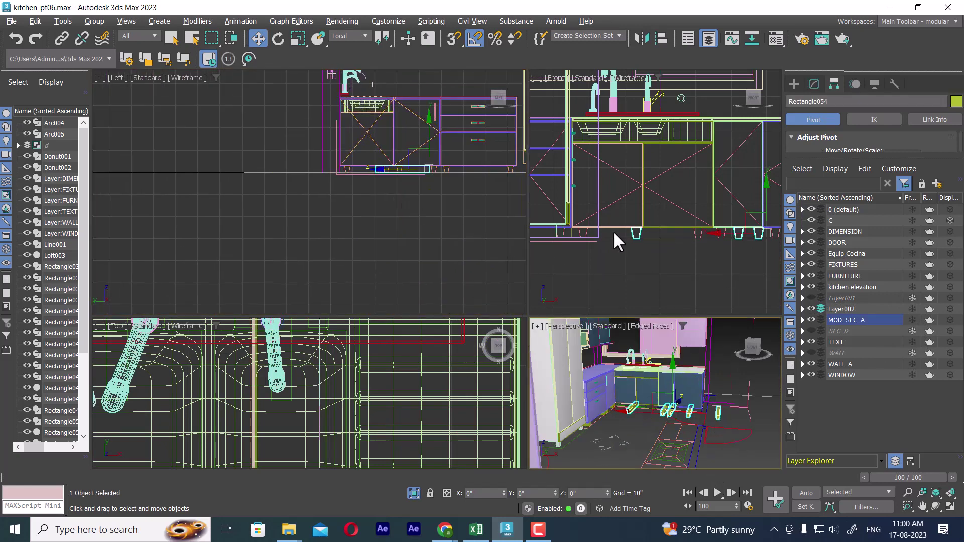
scroll(630, 245, "up", 2)
key("alt+w")
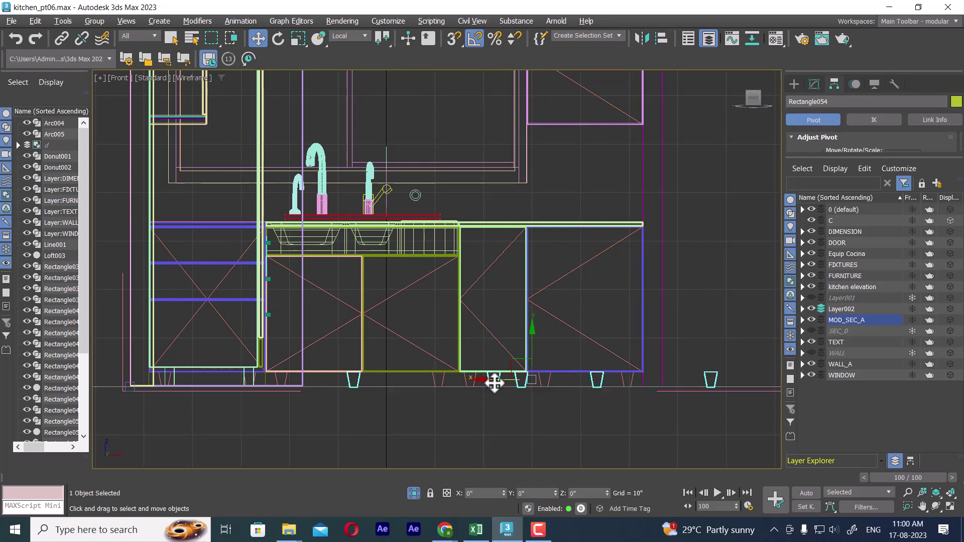
left_click_drag(490, 383, 418, 383)
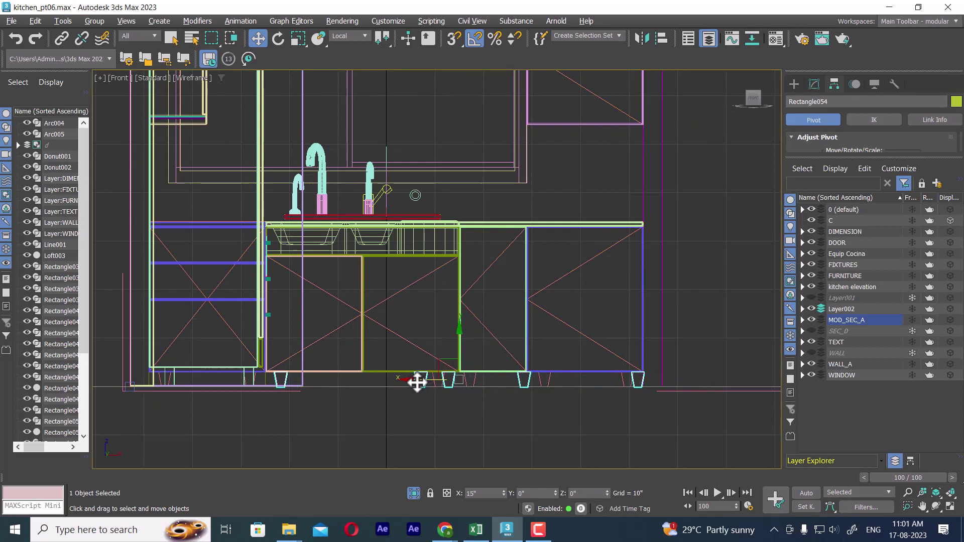
scroll(496, 417, "up", 2)
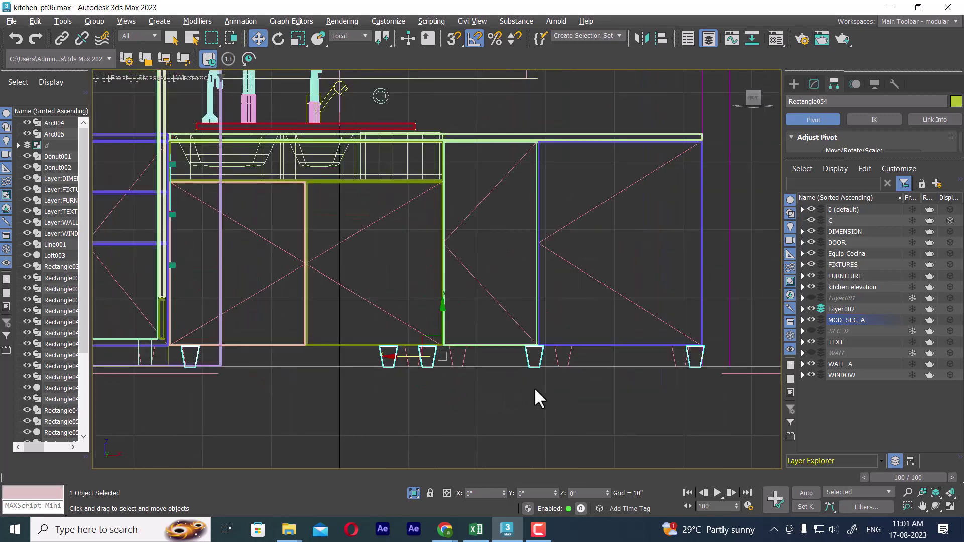
left_click(816, 80)
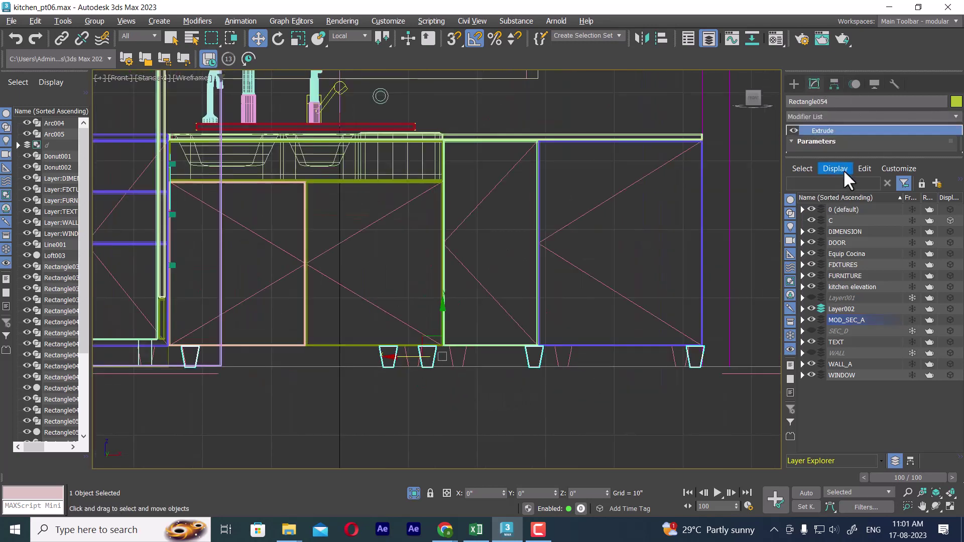
Step: Turn off Rectangle054's Extrude modifier and enter the spline's Vertex level
left_click_drag(856, 152, 849, 203)
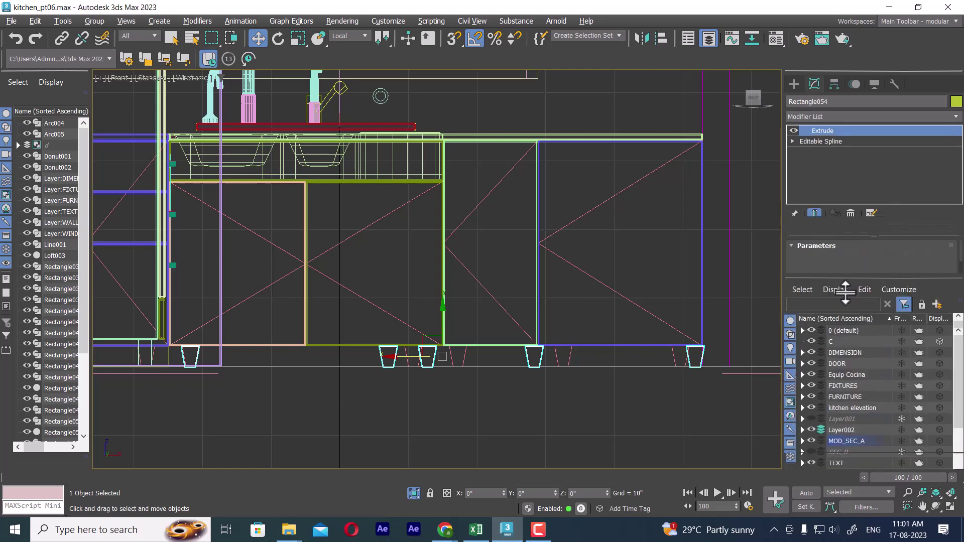
left_click(793, 130)
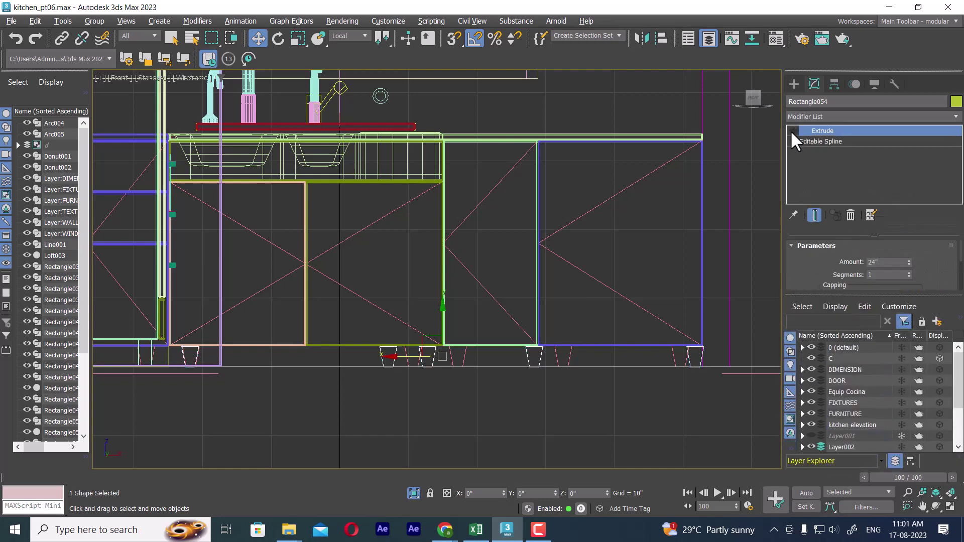
double_click(807, 144)
left_click(814, 152)
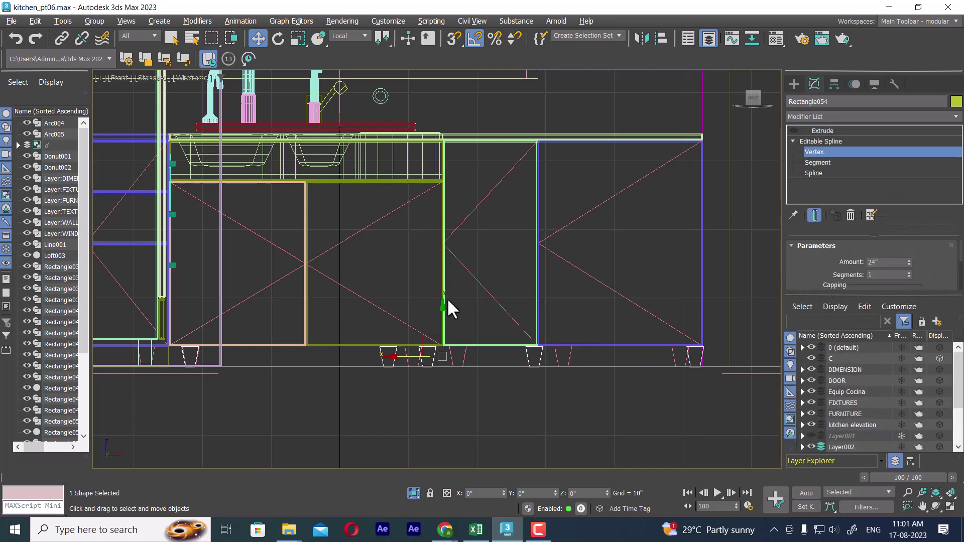
Step: Move each foot's vertices along X to respace the feet under the cabinets, then return to Extrude
left_click_drag(357, 331, 454, 405)
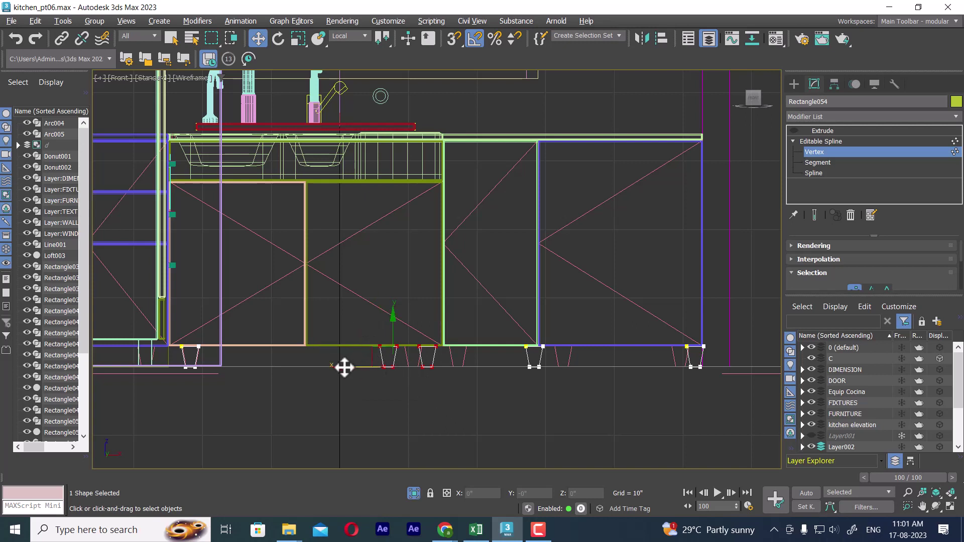
left_click_drag(345, 368, 369, 368)
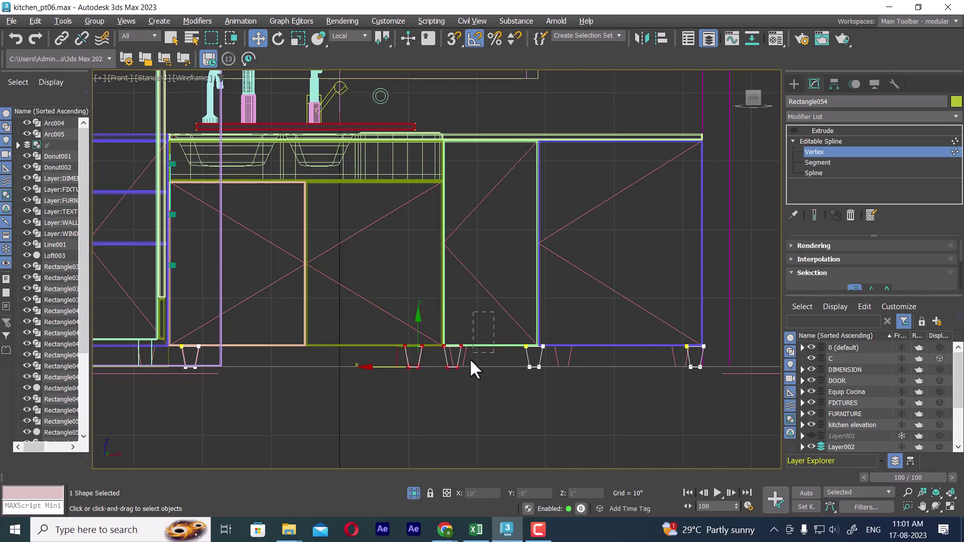
left_click_drag(470, 358, 441, 397)
left_click_drag(404, 369, 408, 369)
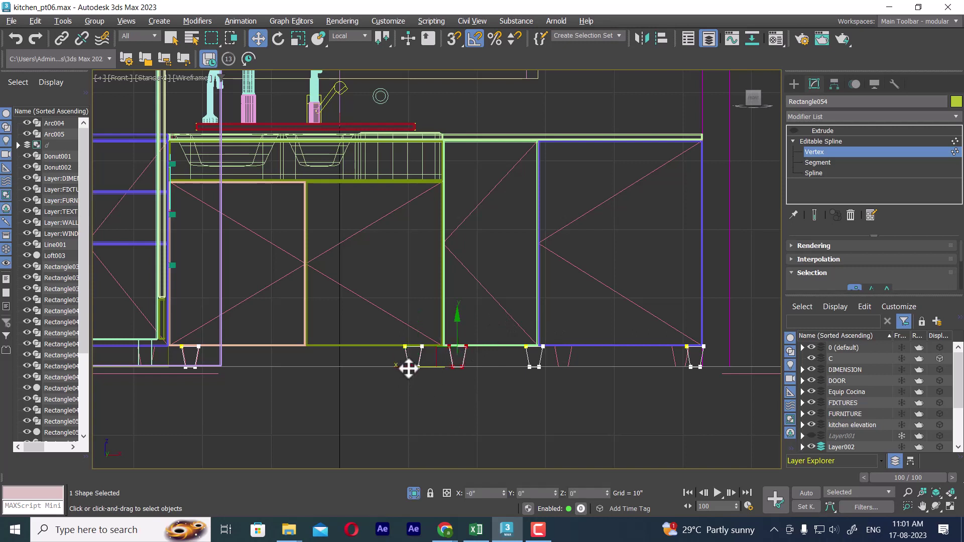
mouse_move(558, 351)
left_mouse_down()
mouse_move(493, 393)
mouse_move(515, 375)
left_mouse_up()
left_click_drag(706, 334, 650, 421)
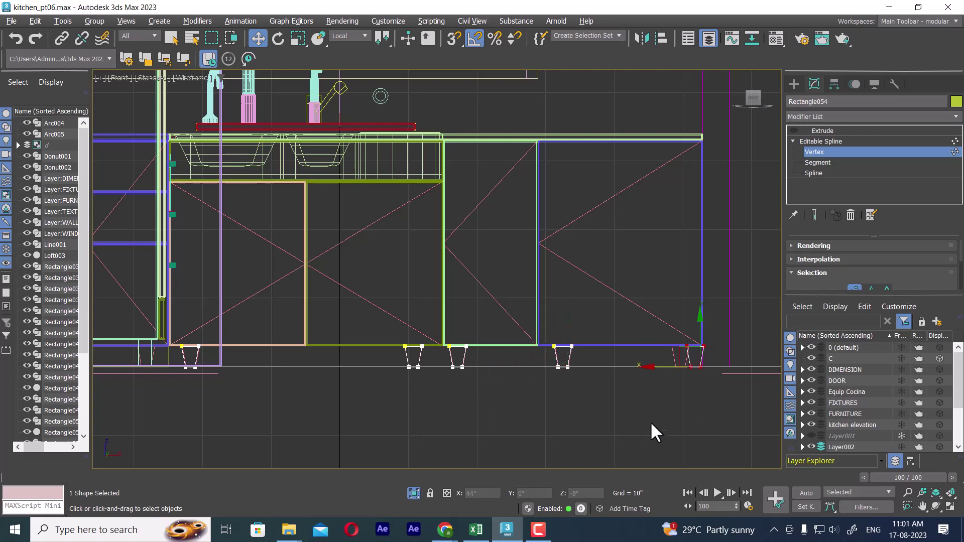
left_click_drag(648, 367, 632, 372)
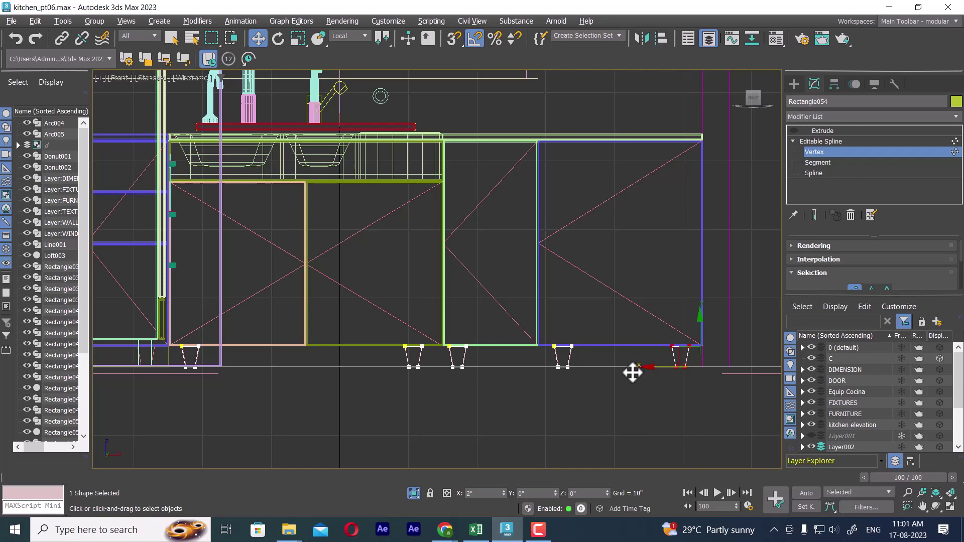
left_click(834, 140)
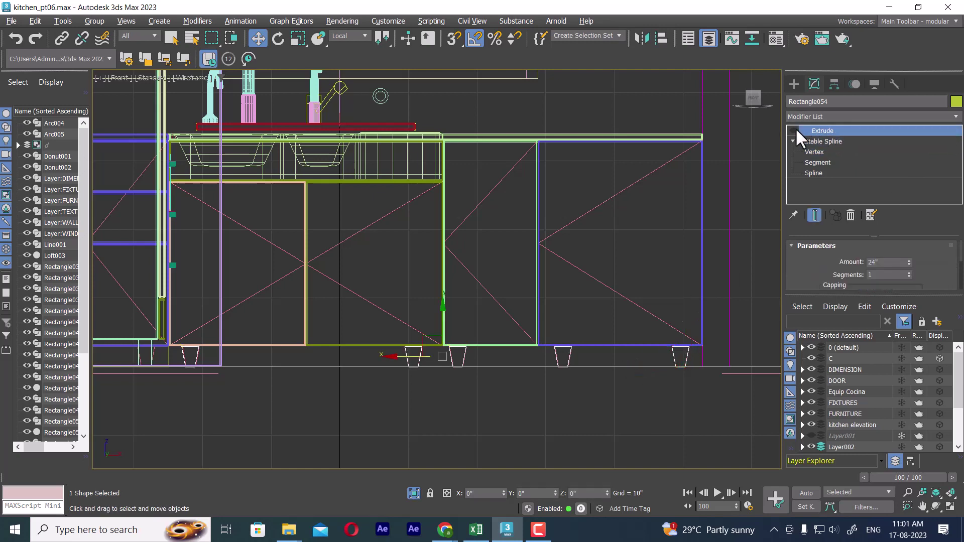
Step: In a maximized Top view, move the legs back so they sit under the cabinets in plan
middle_click_drag(486, 365, 490, 372)
key("alt+w")
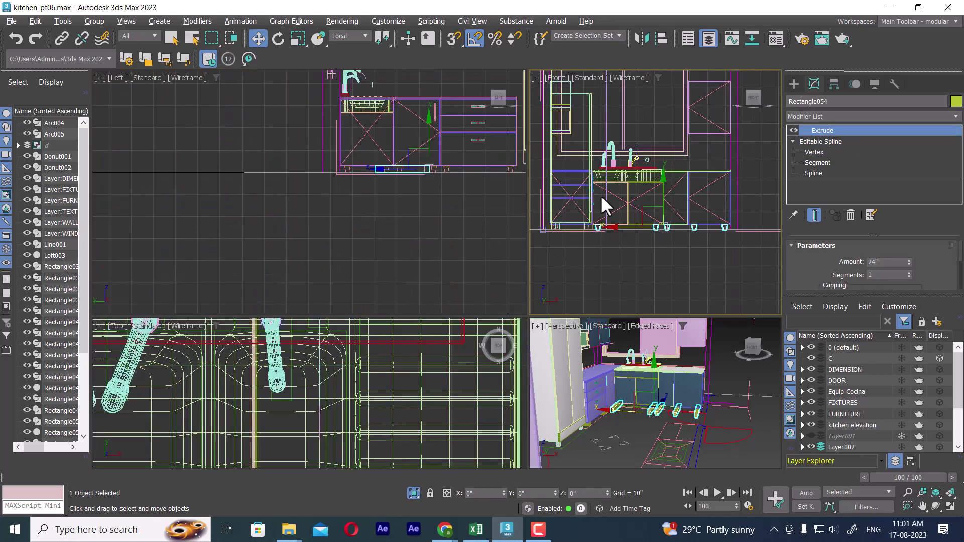
scroll(608, 204, "down", 4)
scroll(324, 440, "up", 3)
scroll(301, 409, "up", 2)
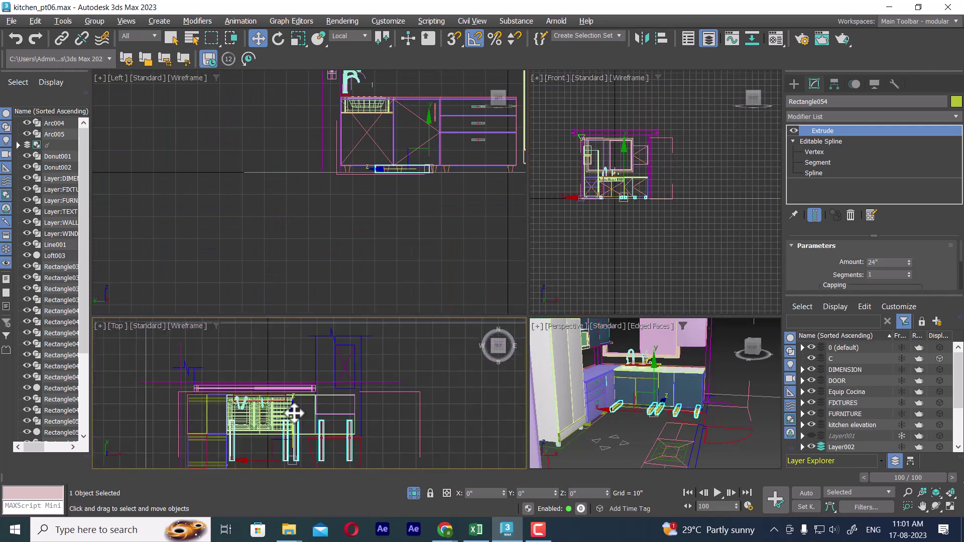
key("alt+w")
scroll(491, 289, "up", 2)
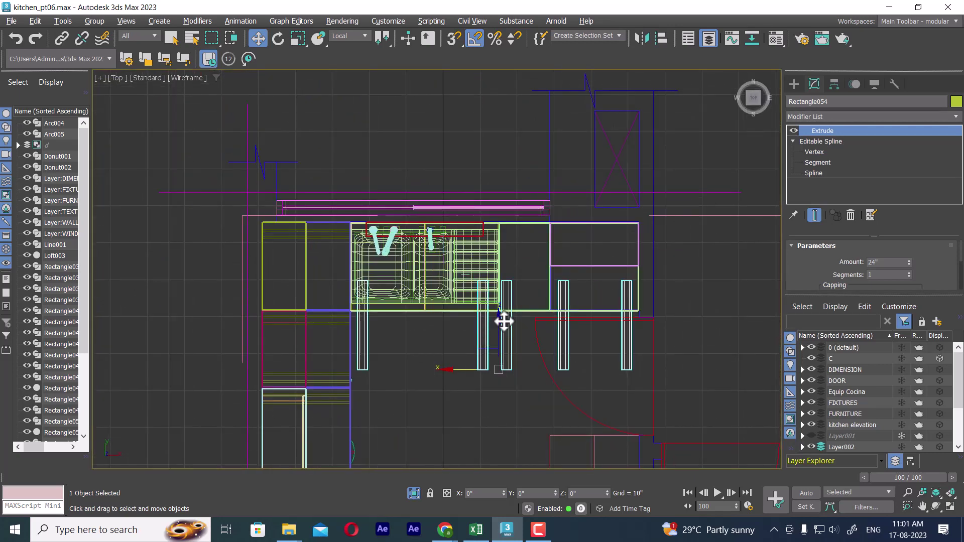
left_click_drag(495, 274, 492, 265)
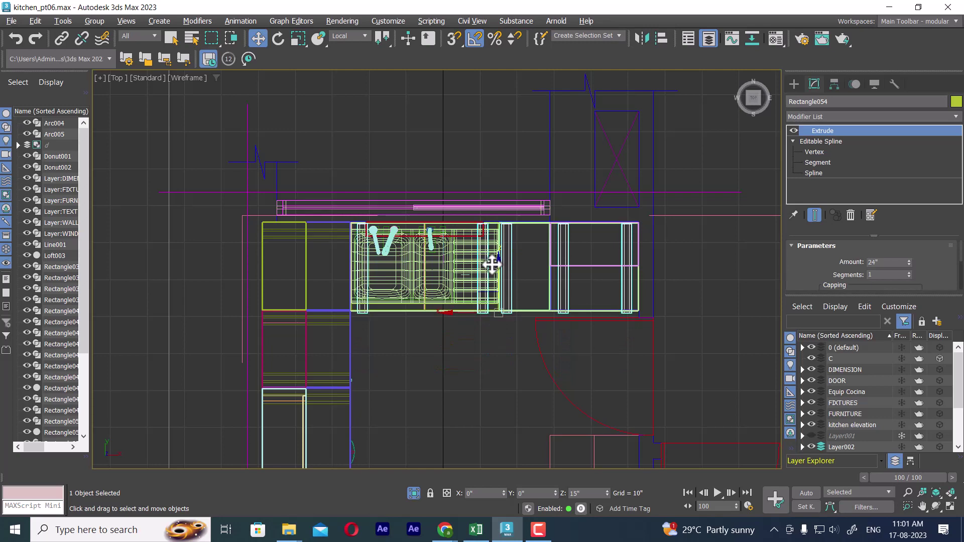
scroll(492, 261, "up", 2)
scroll(508, 263, "up", 3)
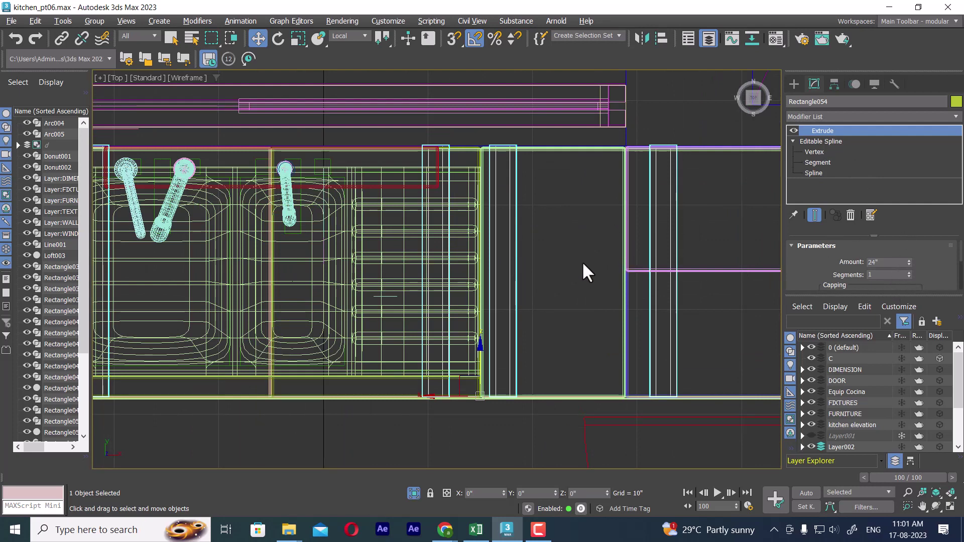
scroll(582, 263, "down", 1)
Step: Maximize the Perspective view and pan to inspect the legs beneath the drawer cabinet
key("alt+w")
middle_click(635, 367)
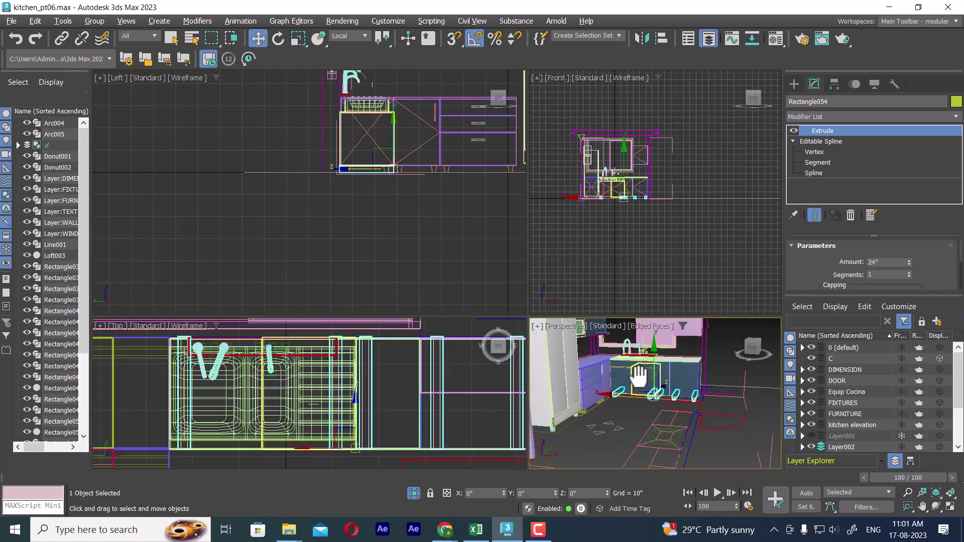
key("alt+w")
scroll(670, 384, "up", 3)
scroll(542, 360, "down", 2)
scroll(631, 377, "down", 3)
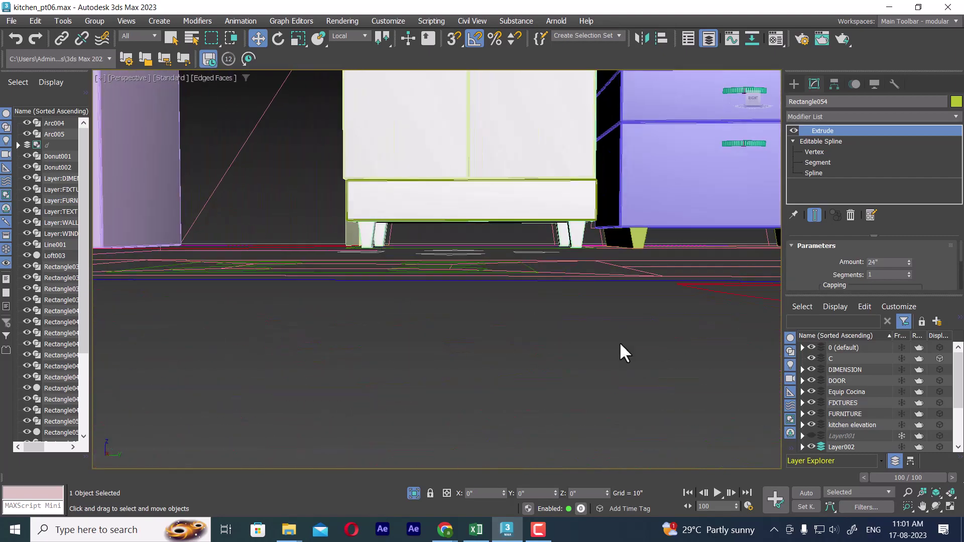
scroll(620, 351, "down", 3)
scroll(618, 338, "down", 2)
scroll(665, 348, "up", 3)
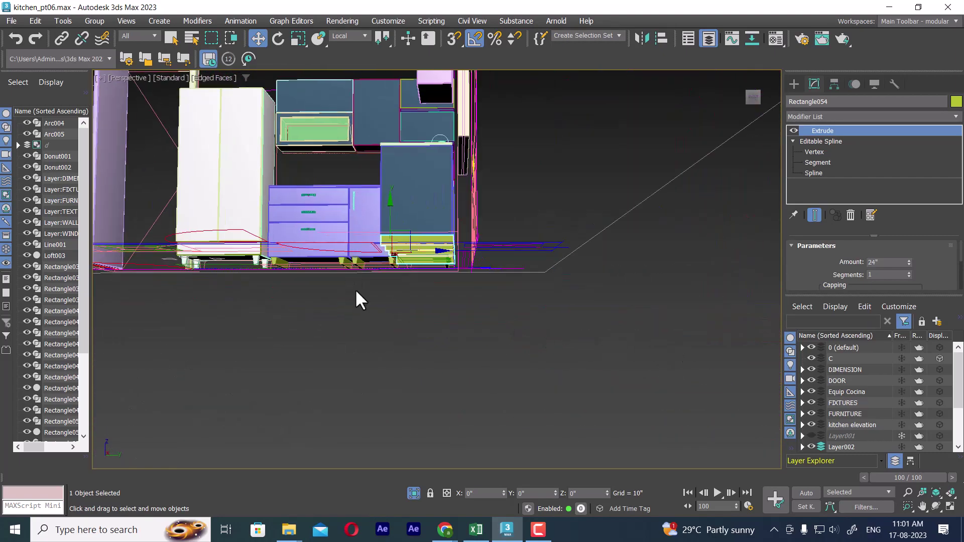
middle_click_drag(357, 297, 502, 323)
scroll(632, 374, "up", 2)
mouse_move(632, 374)
middle_mouse_down()
mouse_move(491, 320)
mouse_move(491, 302)
mouse_move(504, 301)
middle_mouse_up()
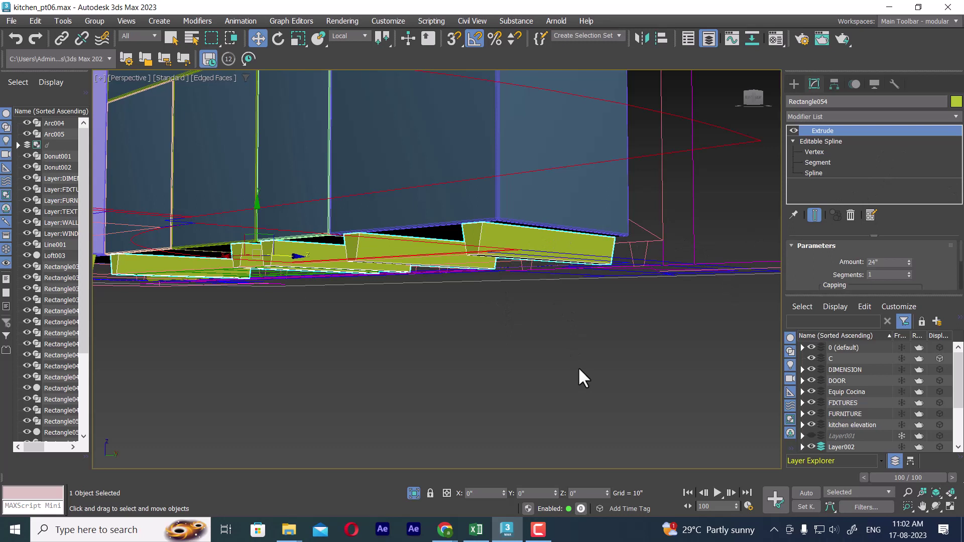
double_click(897, 262)
type("6")
key("Return")
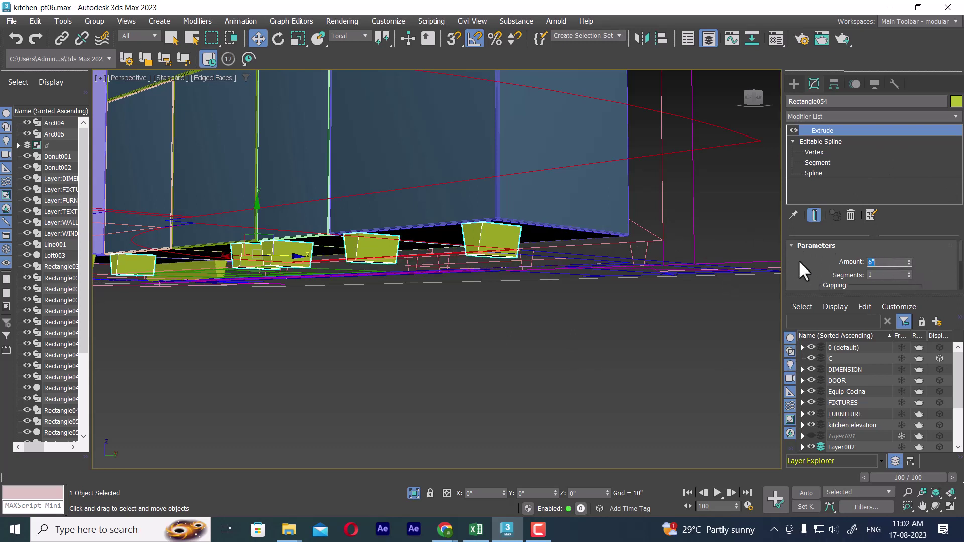
type("2")
key("Return")
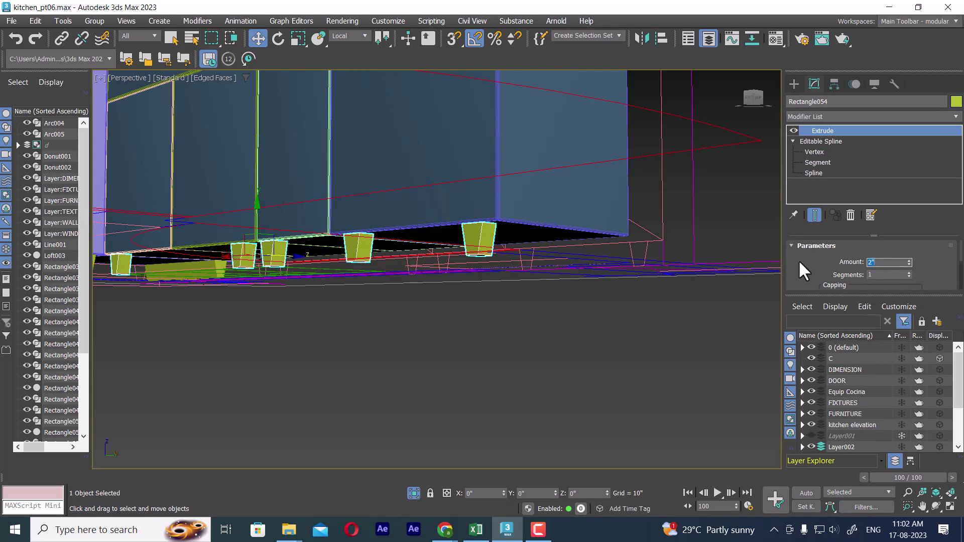
middle_click_drag(669, 281, 440, 205, "alt")
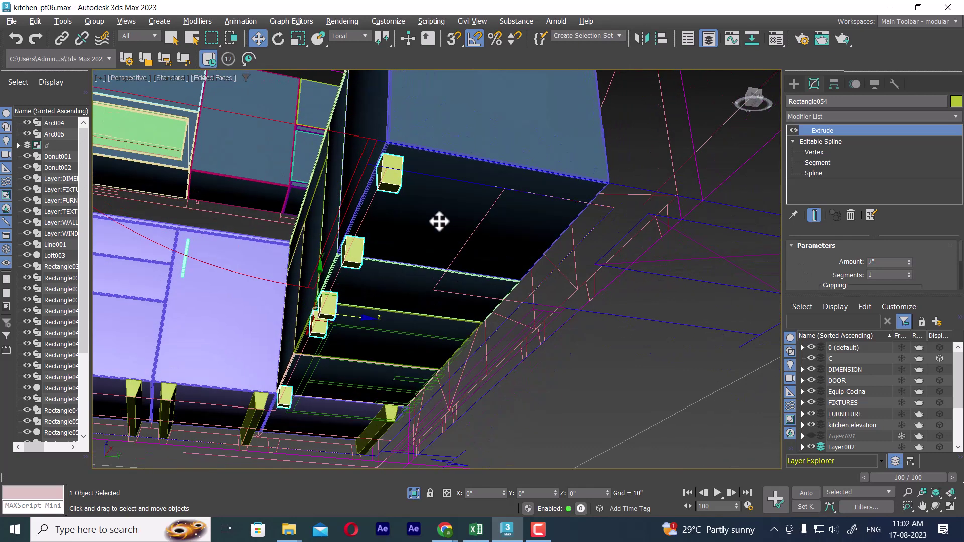
double_click(888, 262)
type("24")
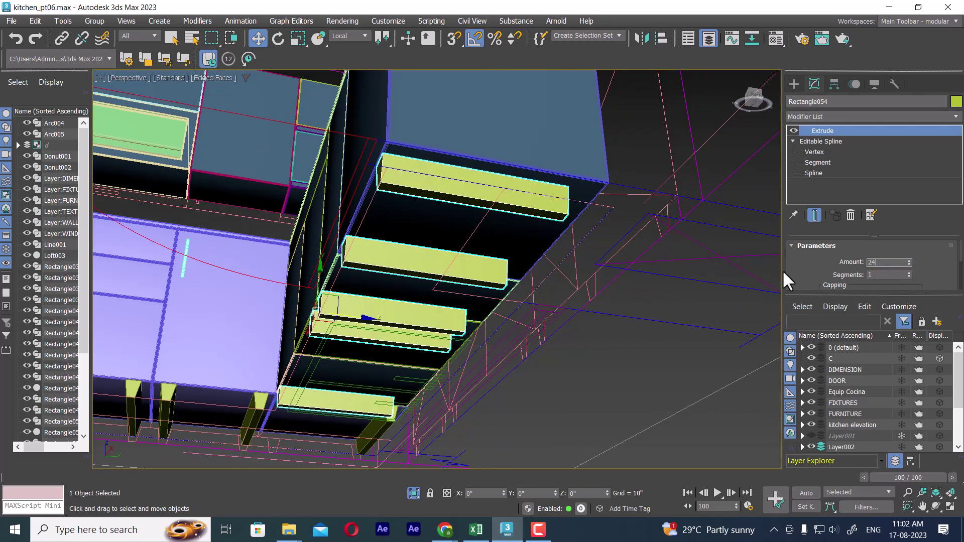
key("Return")
middle_click_drag(597, 330, 563, 300, "alt")
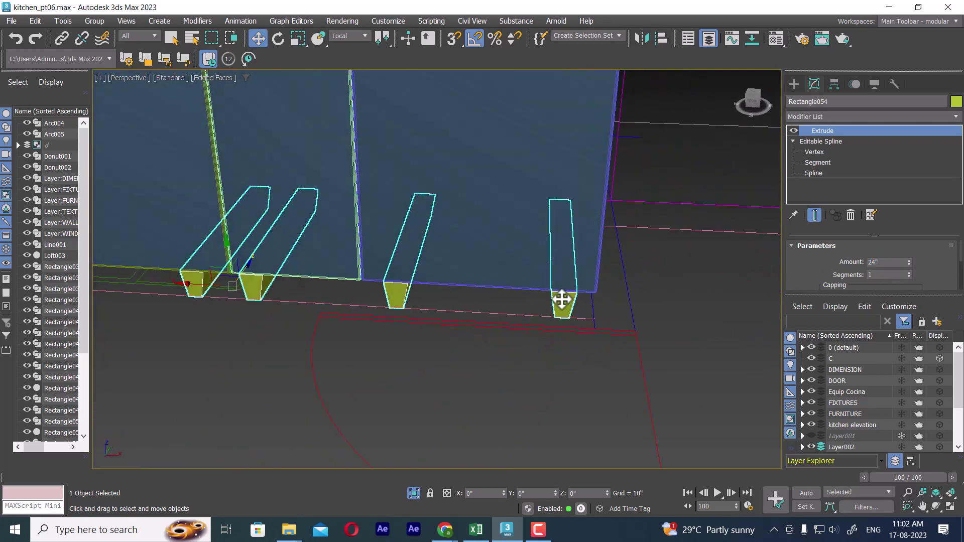
scroll(563, 300, "down", 3)
scroll(553, 301, "down", 2)
scroll(545, 304, "down", 2)
Step: Orbit the Perspective view and select the door frame group, undoing an accidental move
scroll(539, 305, "down", 2)
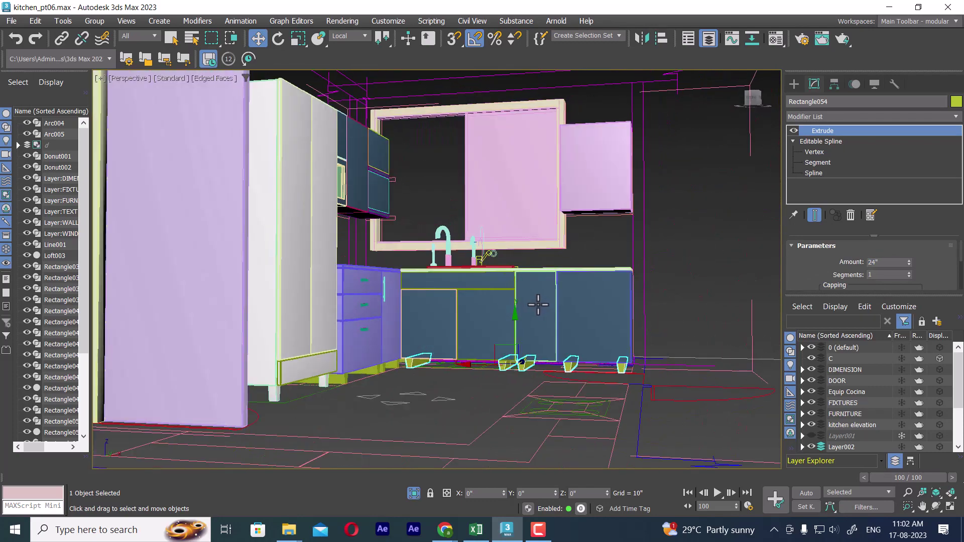
scroll(538, 304, "down", 3)
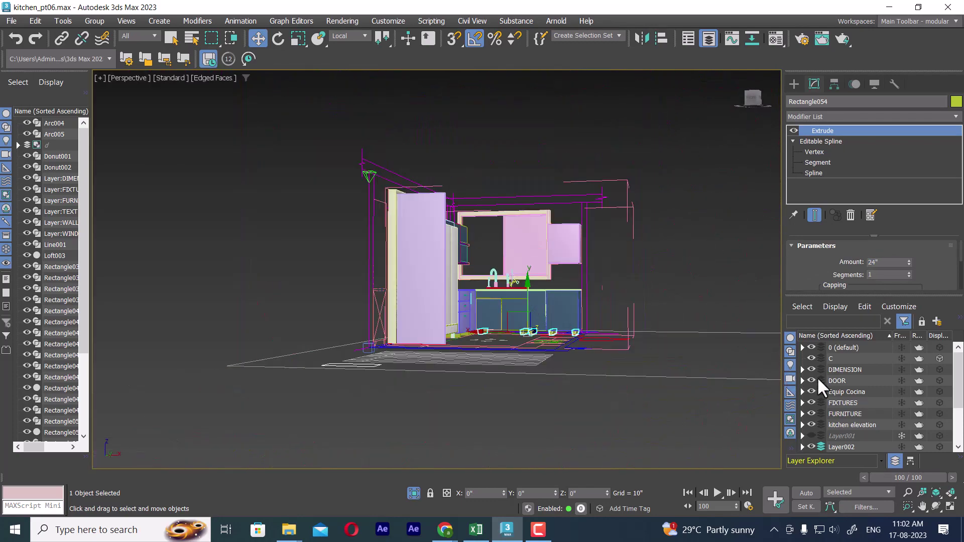
middle_click_drag(420, 263, 349, 286, "alt")
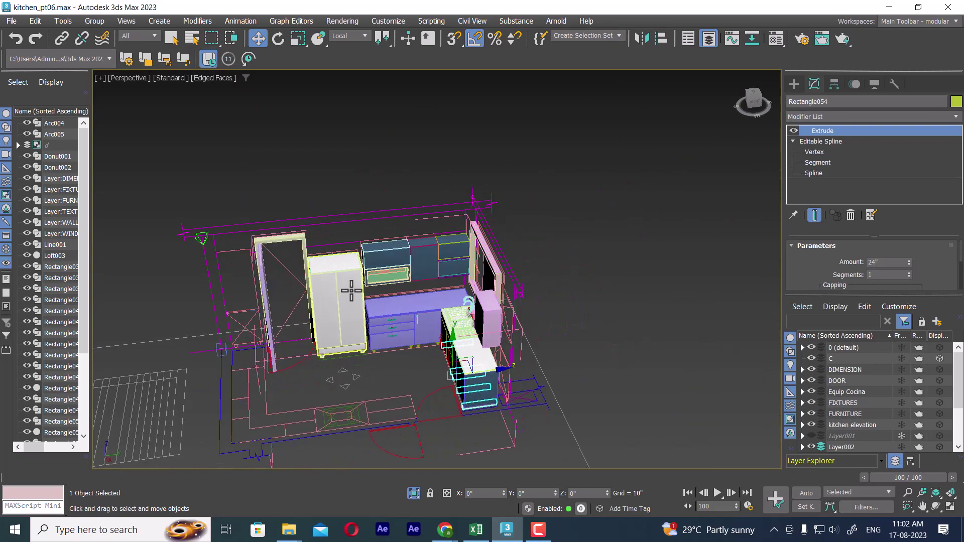
scroll(521, 330, "up", 5)
mouse_move(521, 329)
middle_mouse_down("alt")
mouse_move(435, 253)
mouse_move(502, 411)
middle_mouse_up("alt")
left_click(435, 253)
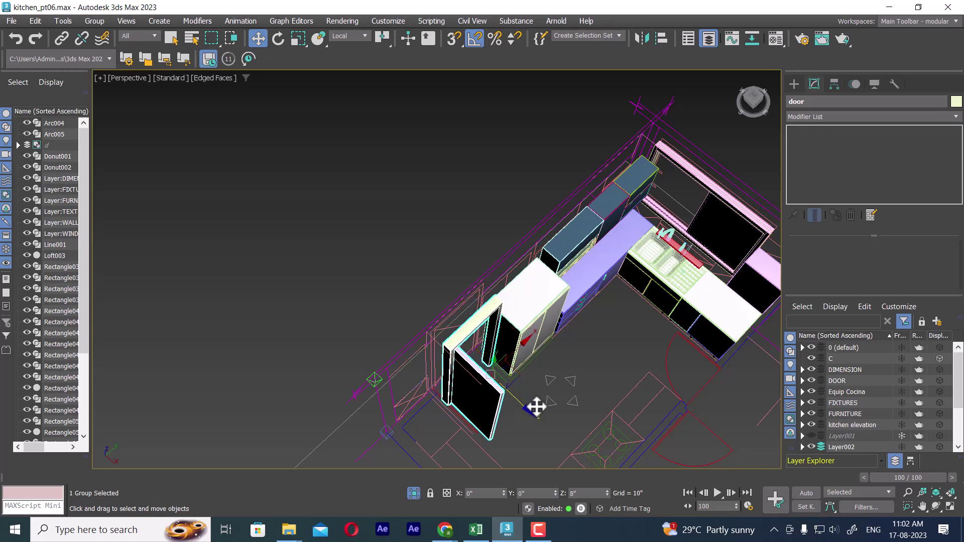
left_click_drag(514, 399, 564, 415)
key("ctrl+z")
Step: Switch to the Top view and zoom to show the whole kitchen plan
key("t")
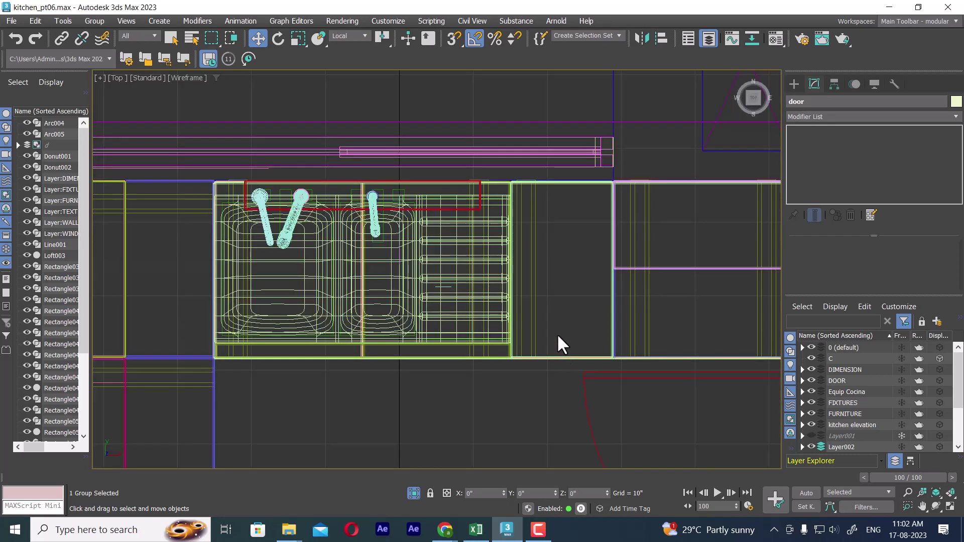
scroll(550, 350, "down", 3)
scroll(444, 255, "down", 3)
scroll(511, 325, "up", 2)
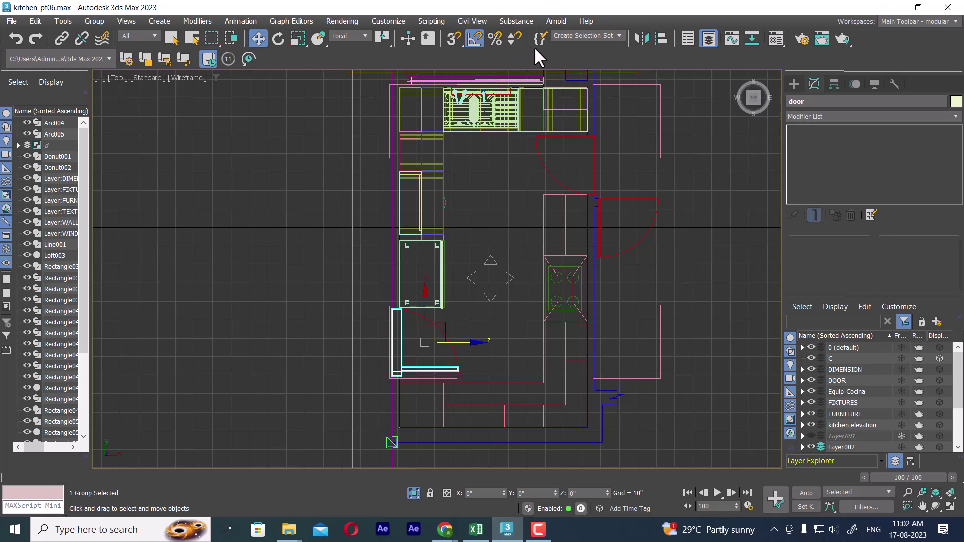
Step: Set up a Mirror copy of the door group on the Z axis with a 74" offset
left_click(642, 37)
mouse_move(484, 151)
left_mouse_down()
mouse_move(511, 156)
mouse_move(738, 108)
left_mouse_up()
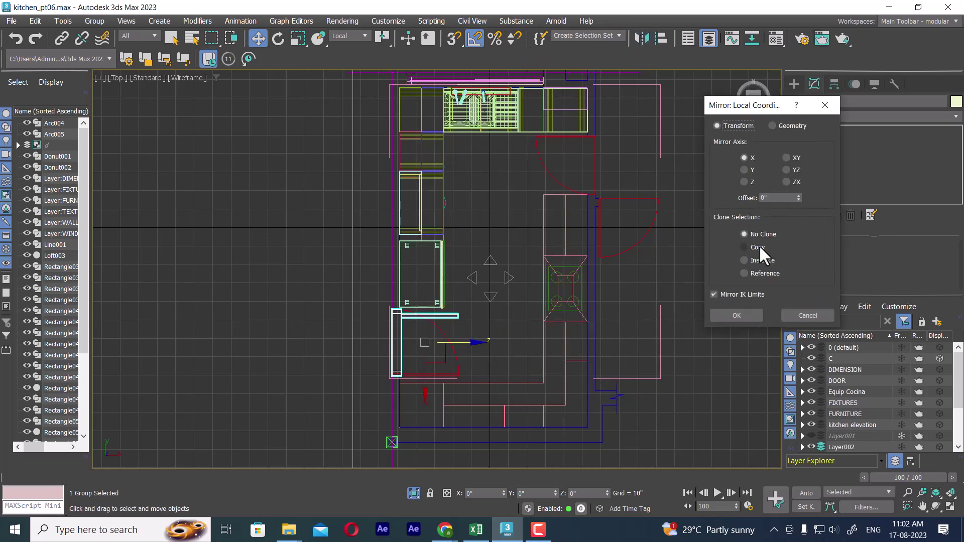
left_click(759, 246)
left_click_drag(799, 197, 705, 282)
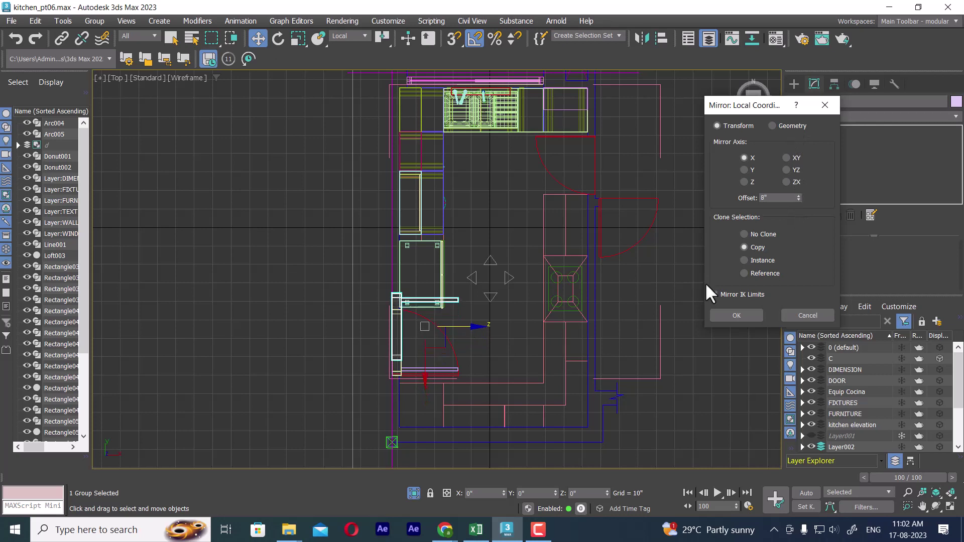
left_click(745, 170)
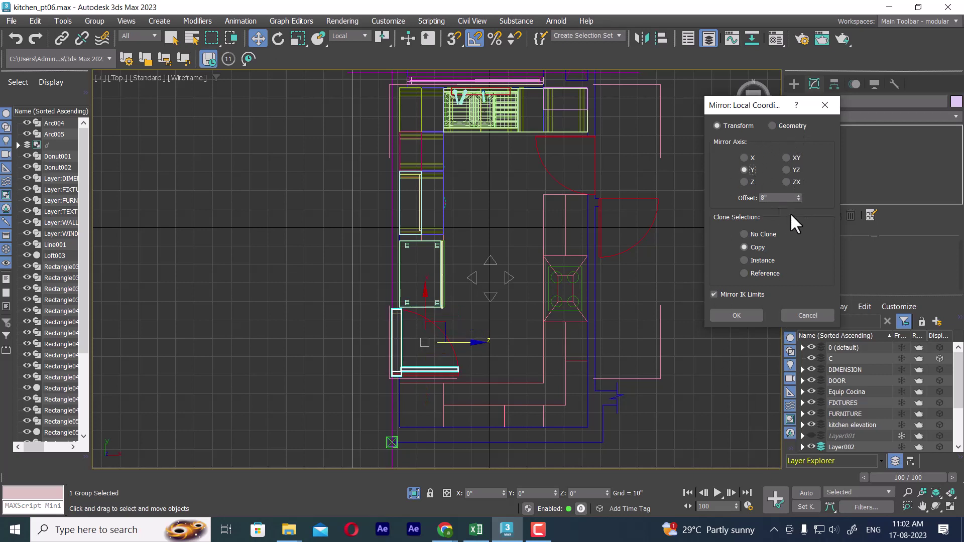
left_click(745, 182)
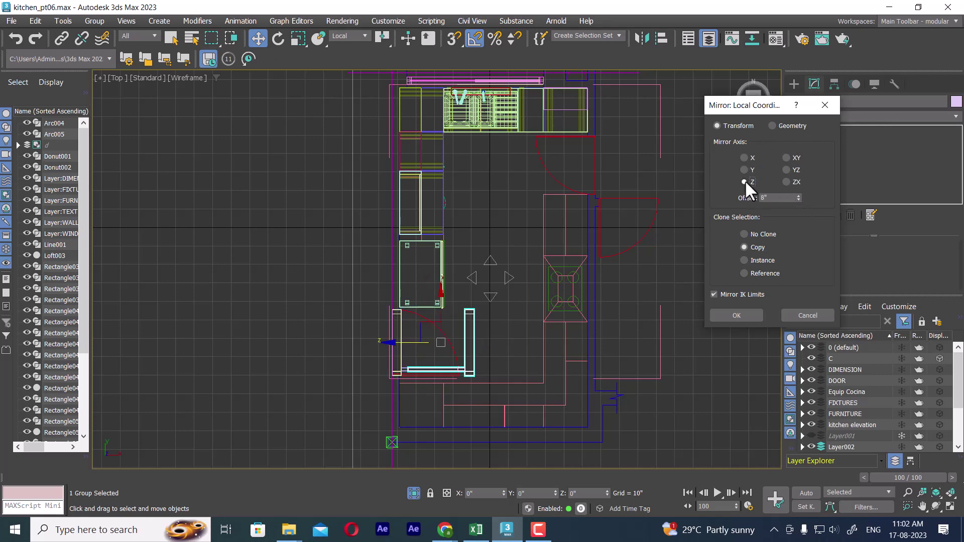
left_click_drag(799, 198, 804, 344)
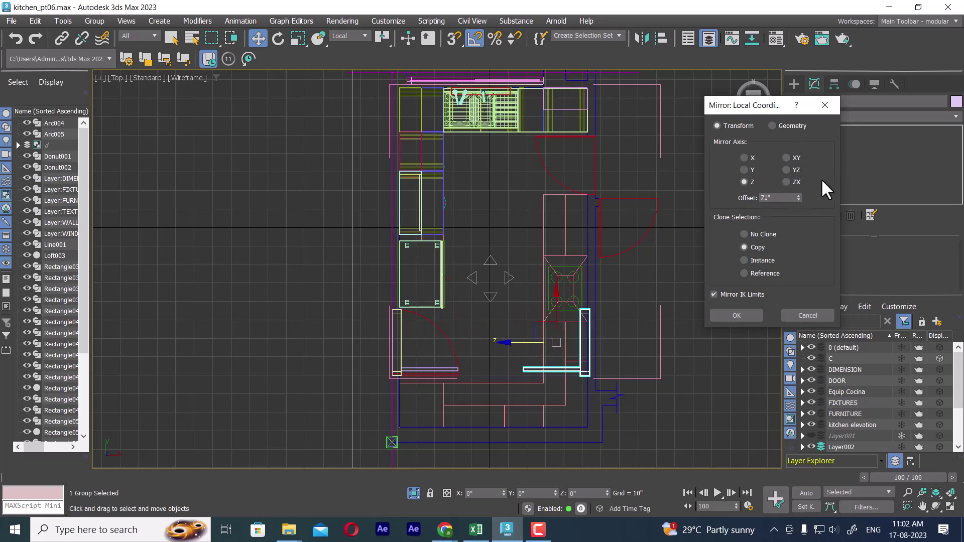
left_click_drag(798, 196, 797, 197)
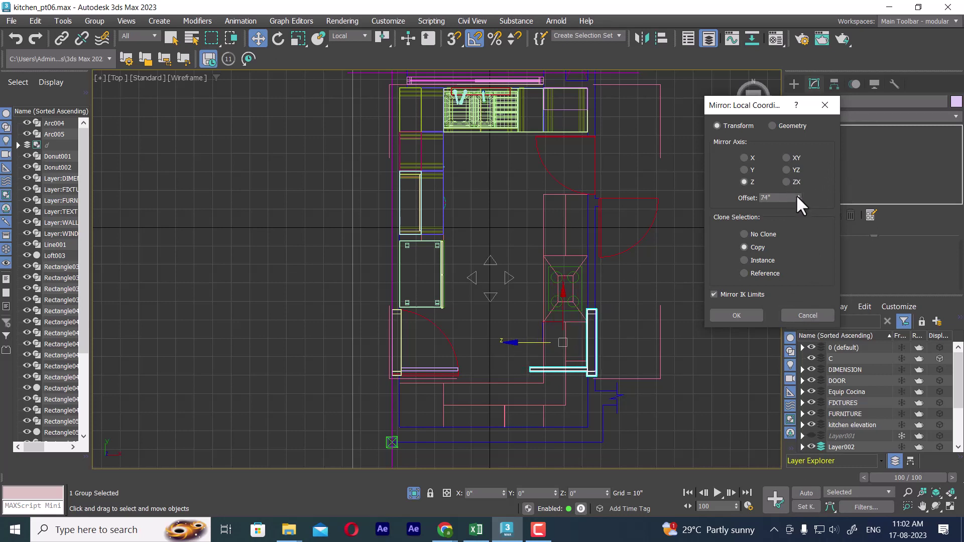
Step: Create the mirrored copy door001 and align it with the top-right upper cabinets
left_click(741, 317)
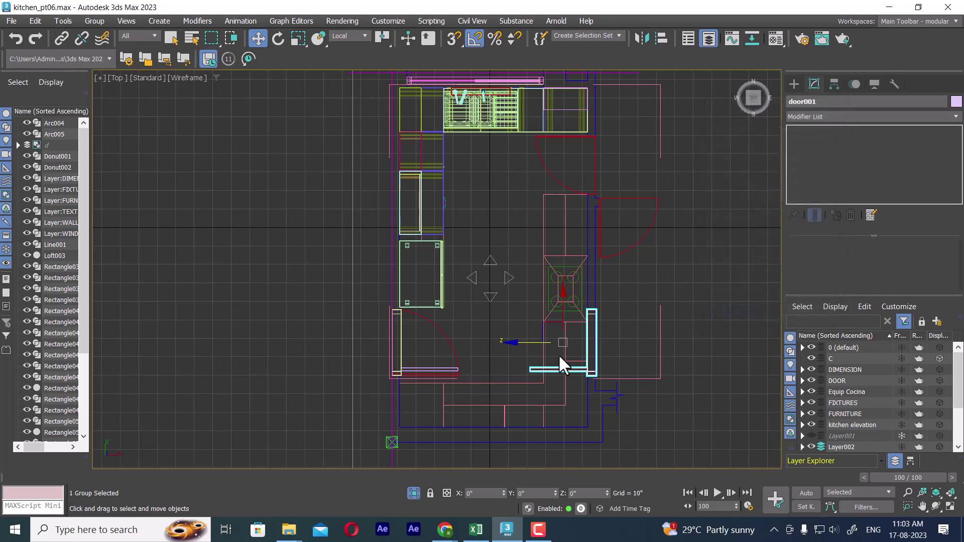
left_click_drag(562, 295, 563, 120)
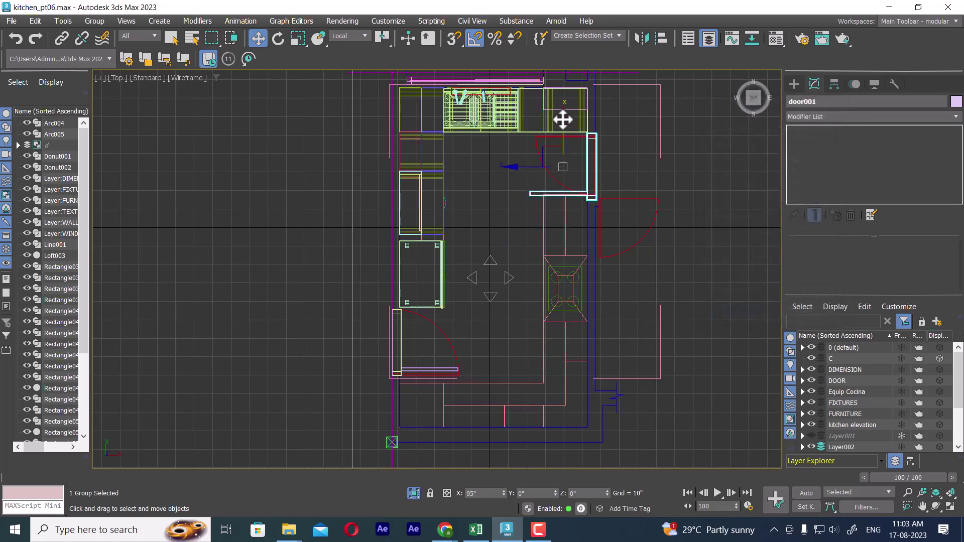
scroll(638, 331, "up", 4)
scroll(623, 332, "up", 2)
scroll(603, 342, "up", 1)
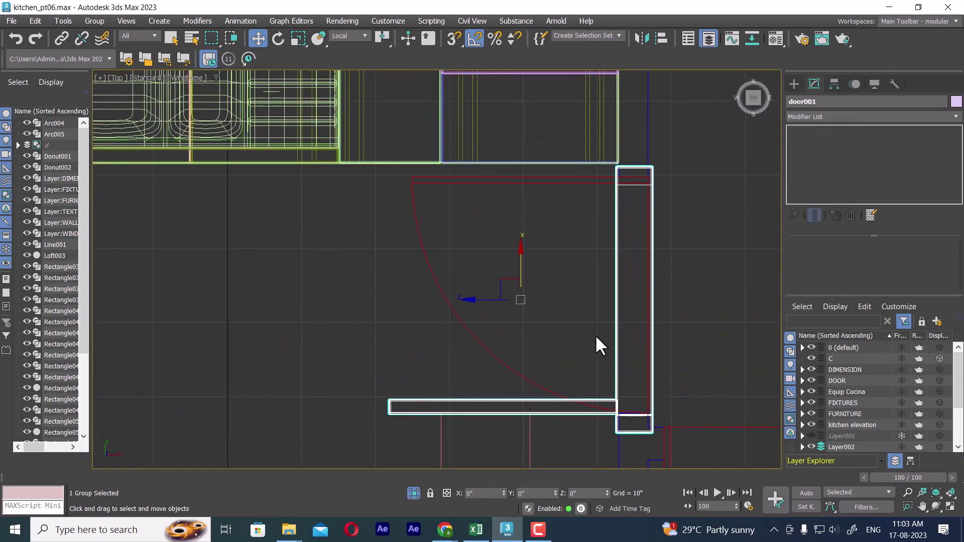
left_click_drag(522, 249, 520, 231)
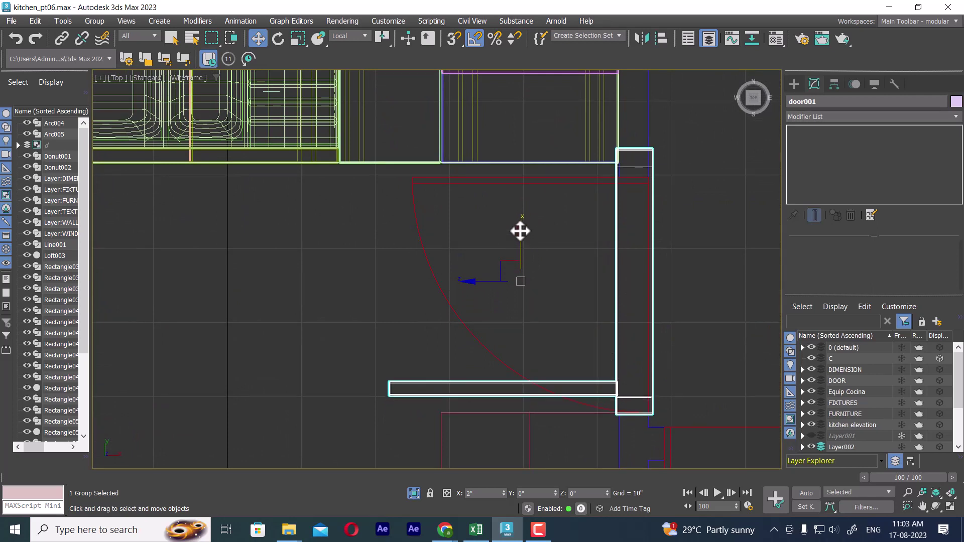
left_click_drag(521, 231, 517, 245)
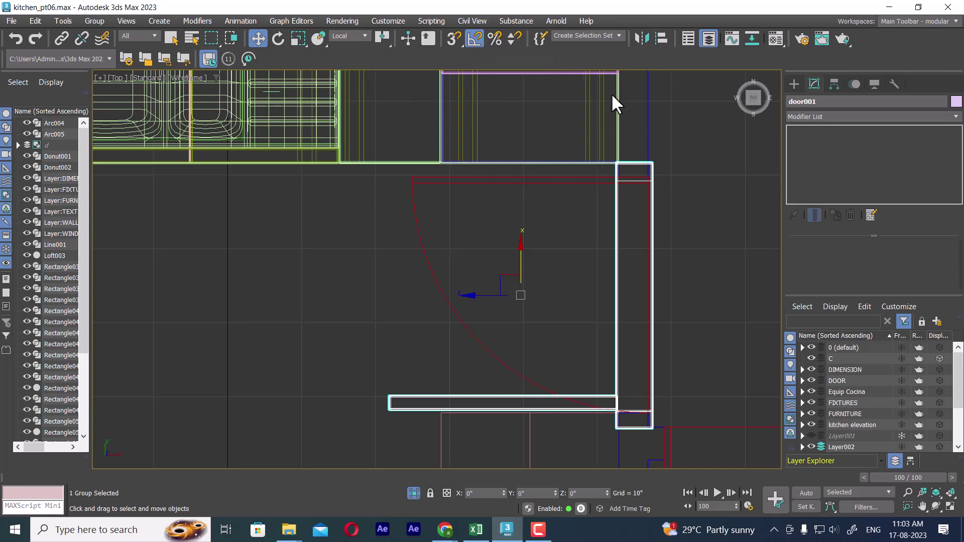
Step: Mirror door001 across X with No Clone to flip its swing in place
left_click(646, 38)
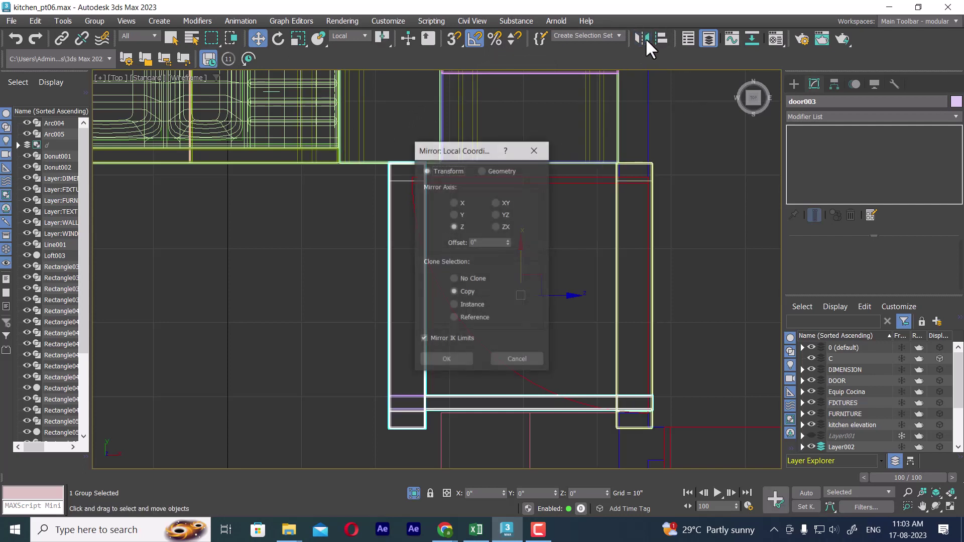
left_click_drag(468, 150, 799, 115)
left_click(800, 244)
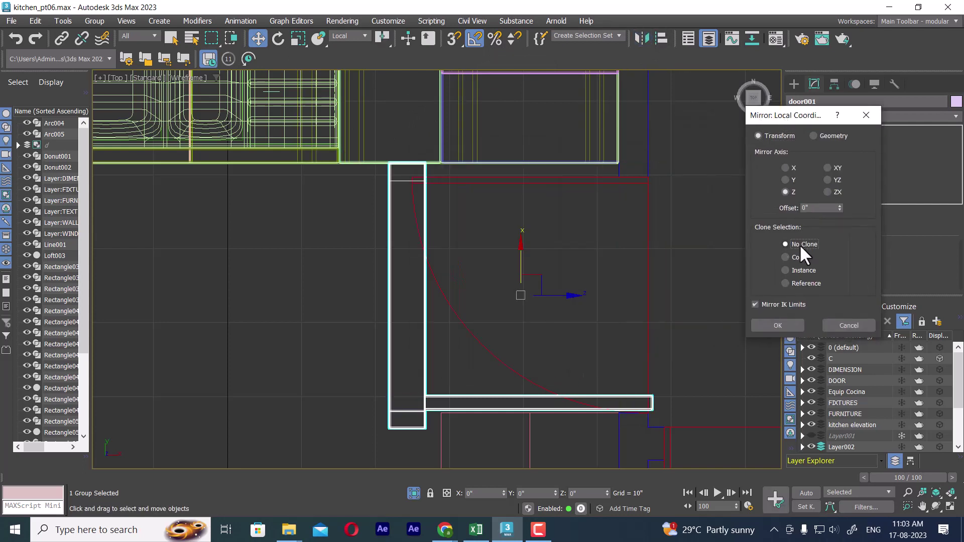
left_click(790, 180)
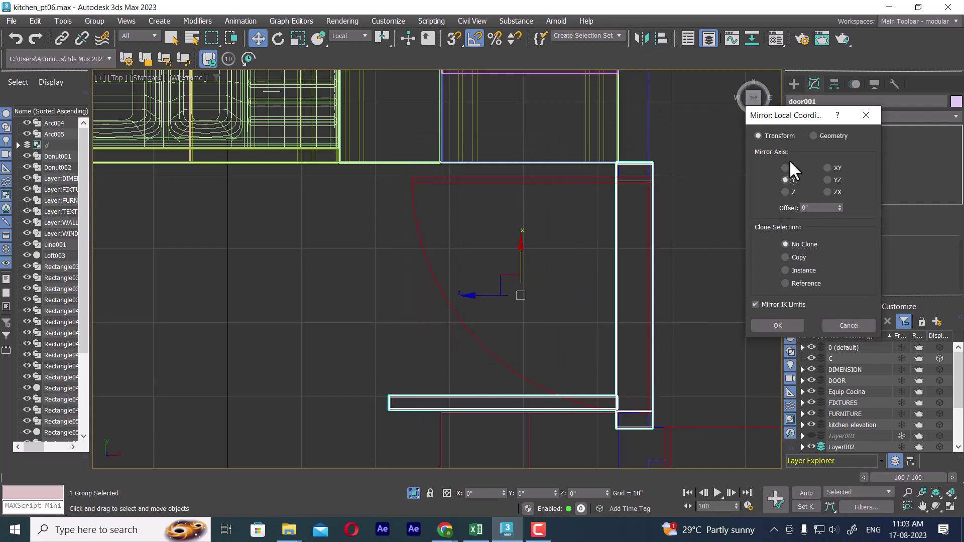
left_click(792, 163)
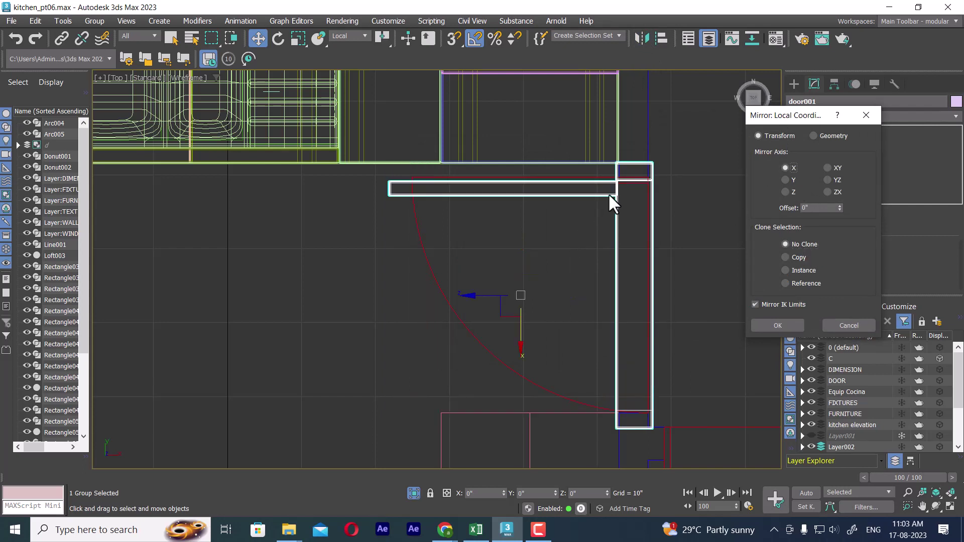
left_click(778, 325)
Step: Pan onto the flipped door, then orbit the Perspective view to check it
middle_click_drag(742, 335, 646, 403)
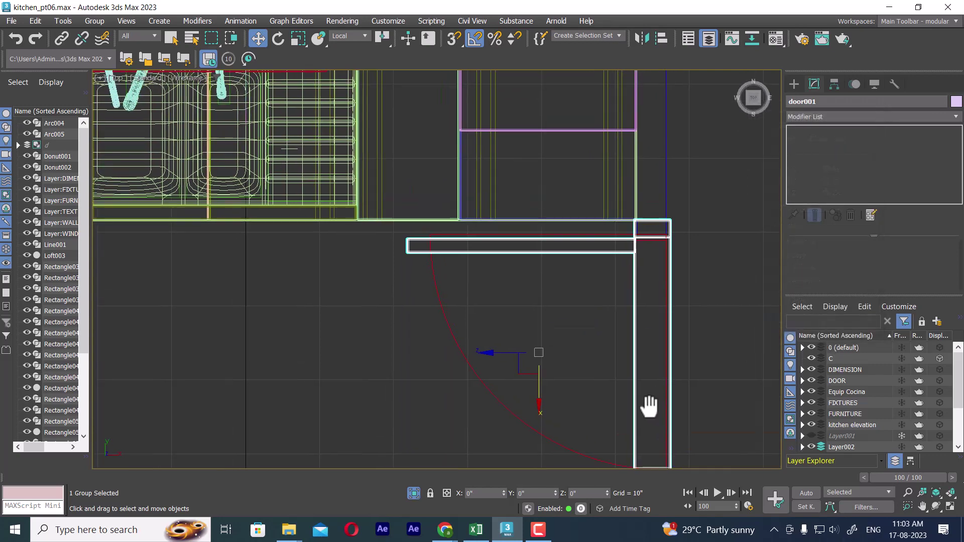
scroll(647, 352, "up", 2)
middle_click_drag(646, 288, 594, 388)
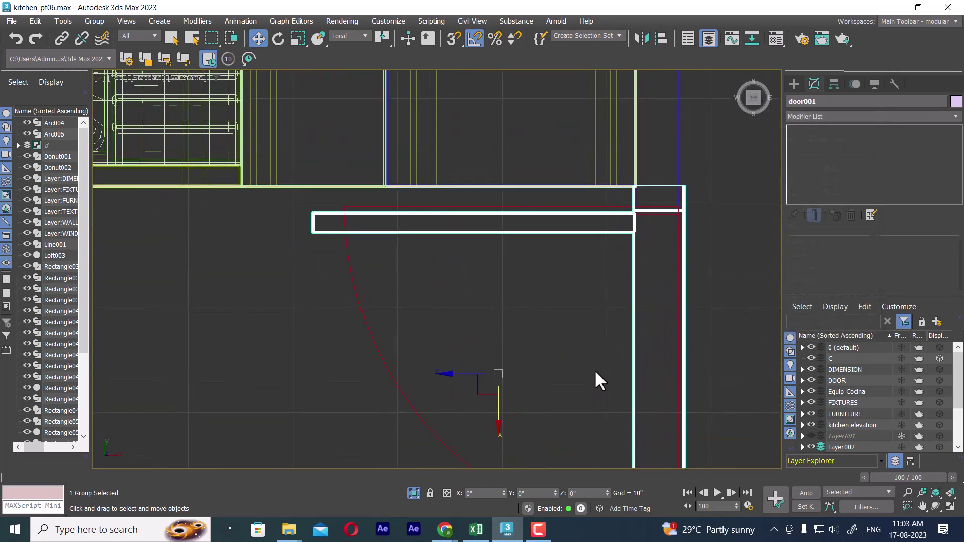
key("p")
mouse_move(616, 328)
middle_mouse_down("alt")
mouse_move(646, 241)
mouse_move(593, 339)
mouse_move(500, 250)
mouse_move(553, 281)
mouse_move(608, 281)
mouse_move(576, 272)
mouse_move(631, 323)
mouse_move(427, 146)
mouse_move(440, 196)
middle_mouse_up("alt")
scroll(482, 276, "up", 4)
scroll(493, 276, "up", 2)
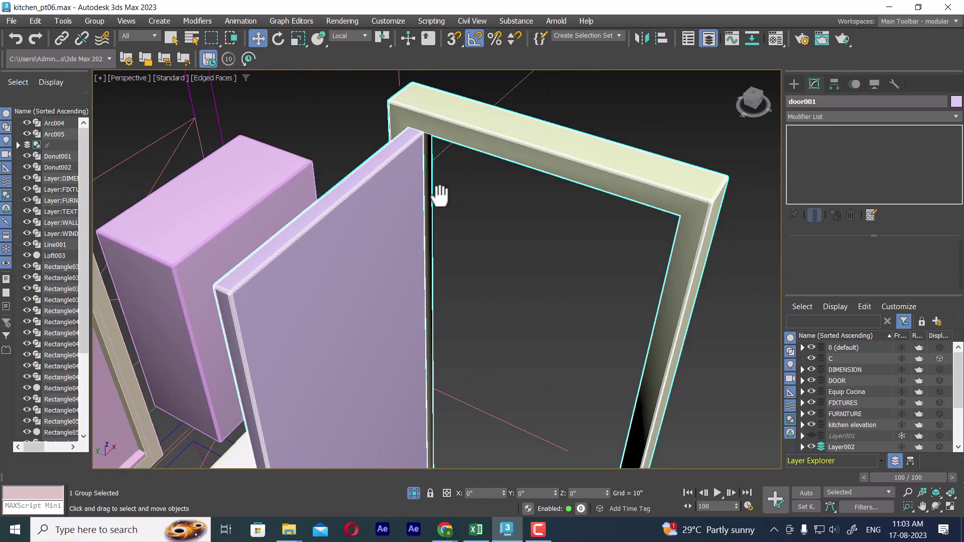
key("t")
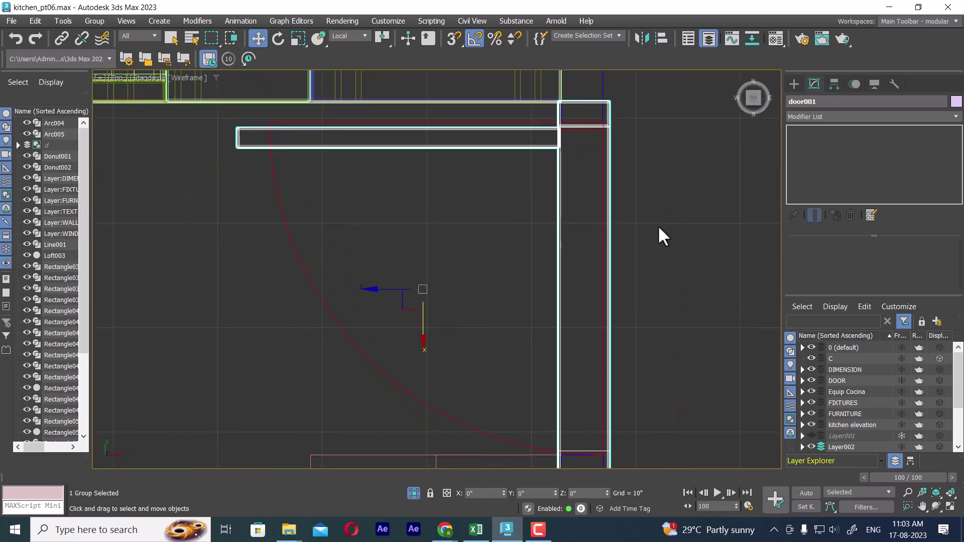
Step: Reselect the door group and nudge it slightly down in the Top view
left_click(619, 270)
left_click(611, 273)
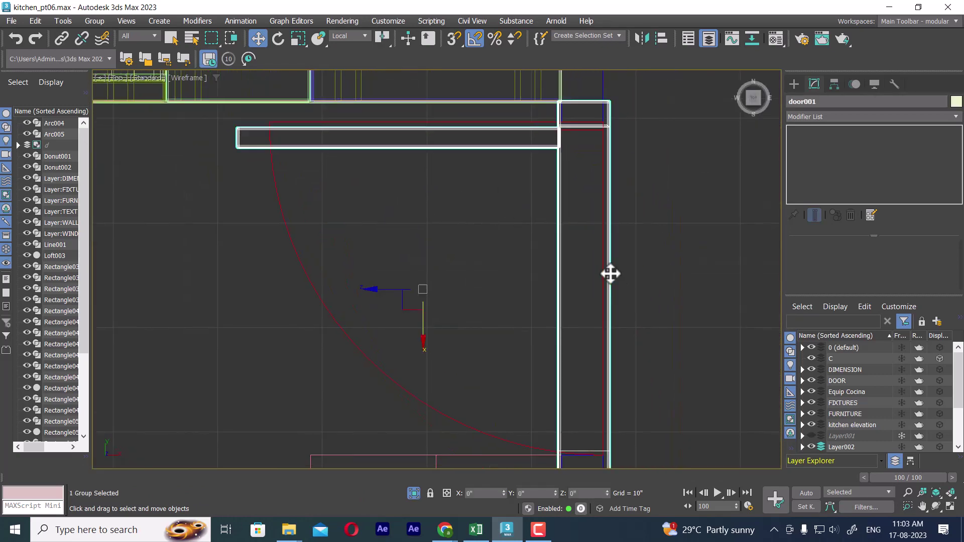
scroll(616, 300, "down", 3)
scroll(616, 297, "up", 3)
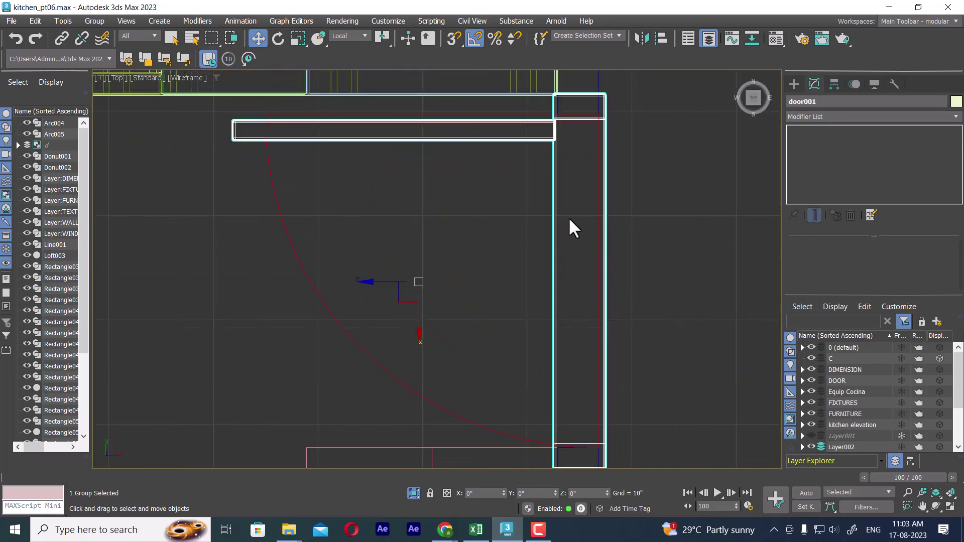
scroll(569, 217, "down", 2)
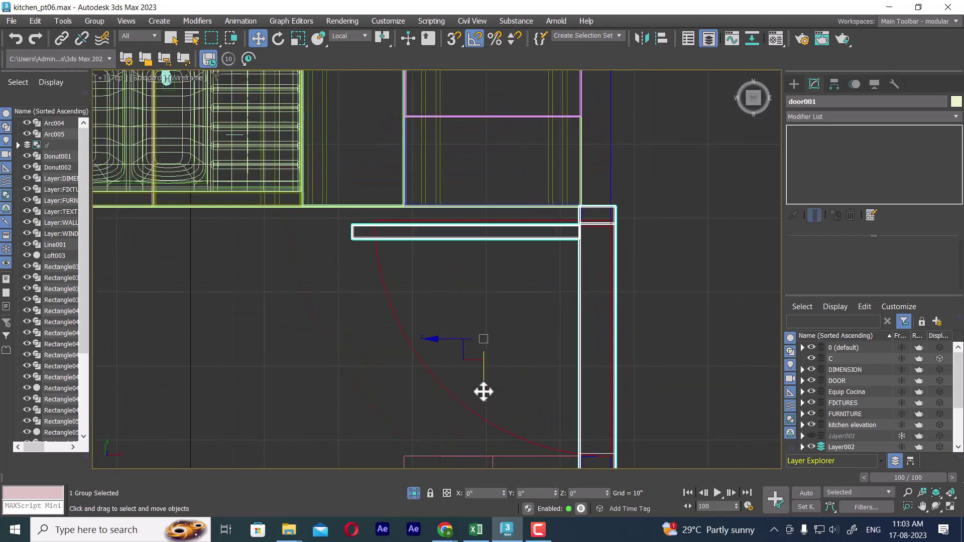
mouse_move(483, 397)
left_mouse_down()
mouse_move(484, 432)
mouse_move(486, 390)
left_mouse_up()
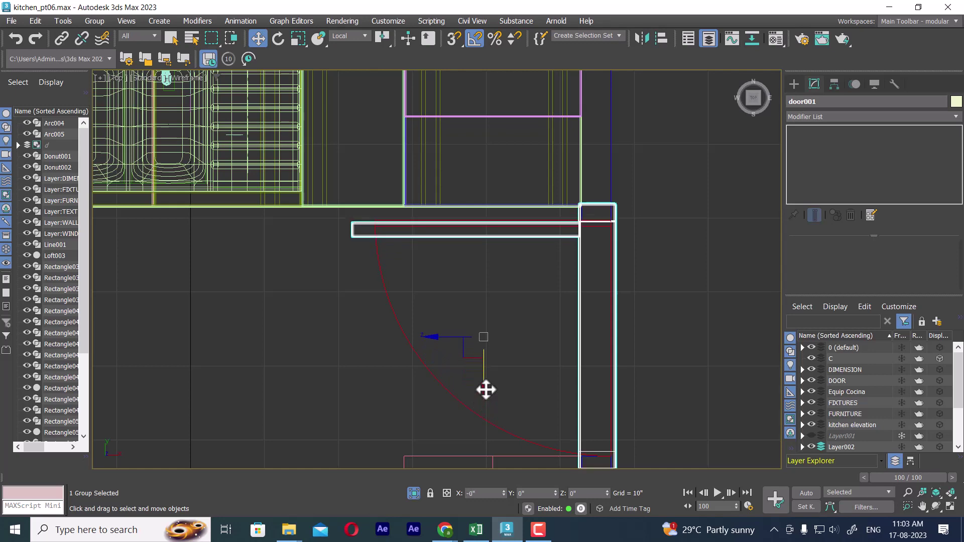
Step: Switch between views, then restore the four-viewport layout and pan over the plan
mouse_move(619, 396)
middle_mouse_down()
mouse_move(596, 349)
mouse_move(622, 385)
middle_mouse_up()
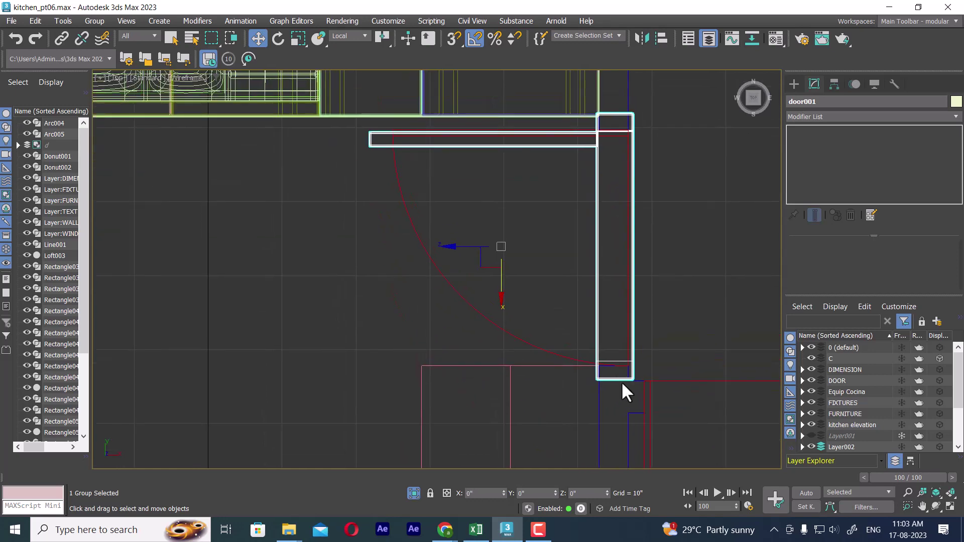
key("shift+z")
key("shift+z")
key("shift+z")
key("shift+z")
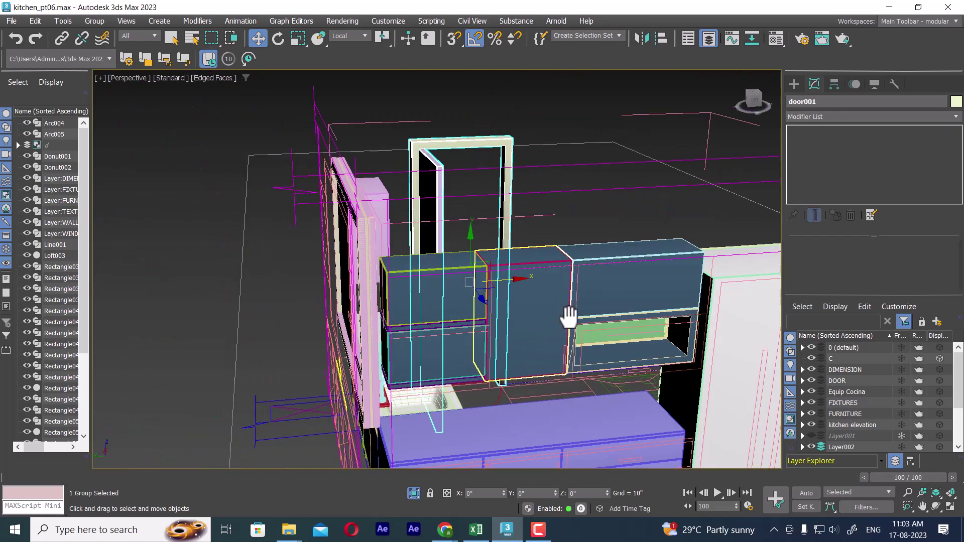
key("shift+z")
key("shift+z")
key("shift+z")
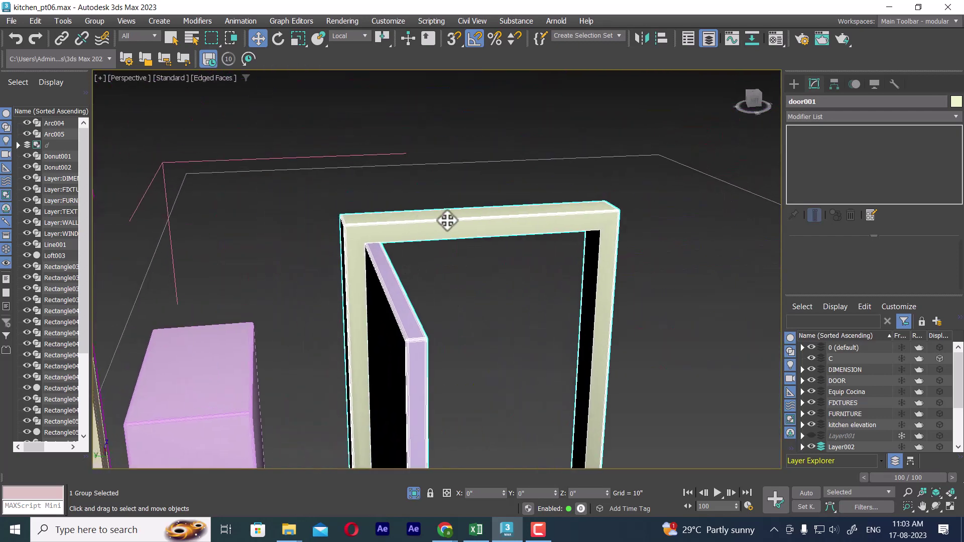
key("alt+w")
scroll(387, 192, "up", 3)
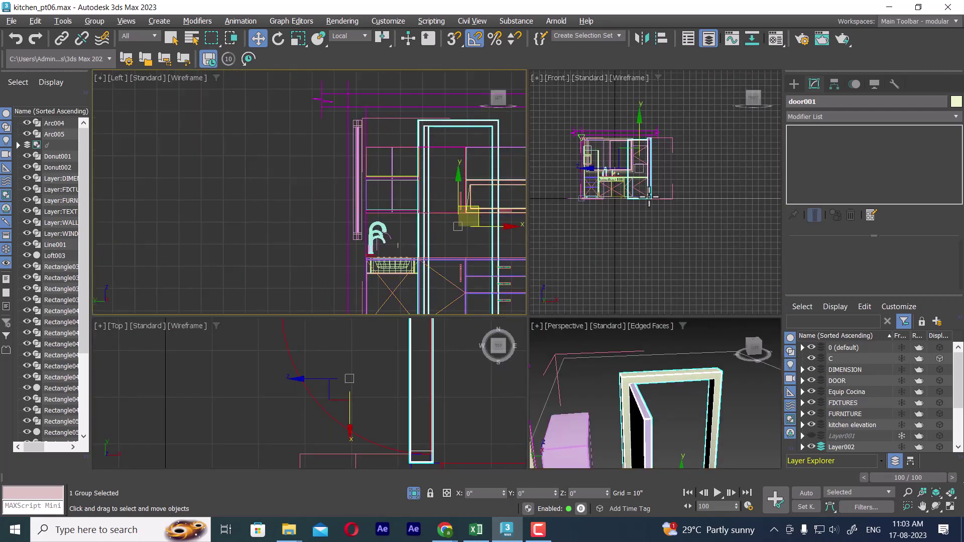
scroll(600, 288, "up", 1)
scroll(252, 380, "down", 3)
middle_click_drag(252, 381, 300, 412)
Step: Maximize the Top view on the door and cabinet corner, then open Customize > Show UI
key("alt+w")
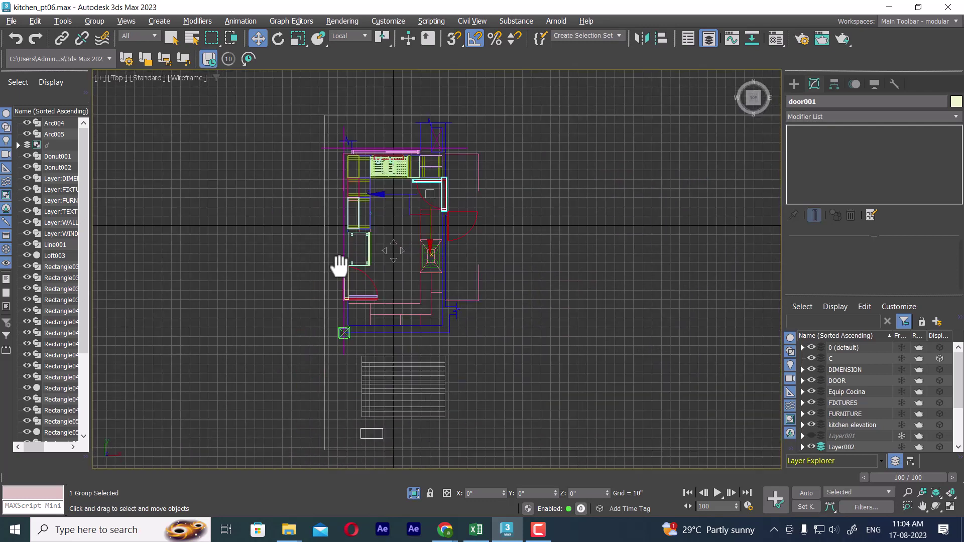
scroll(339, 266, "up", 3)
middle_click_drag(424, 204, 448, 280)
scroll(448, 280, "up", 3)
scroll(384, 197, "up", 1)
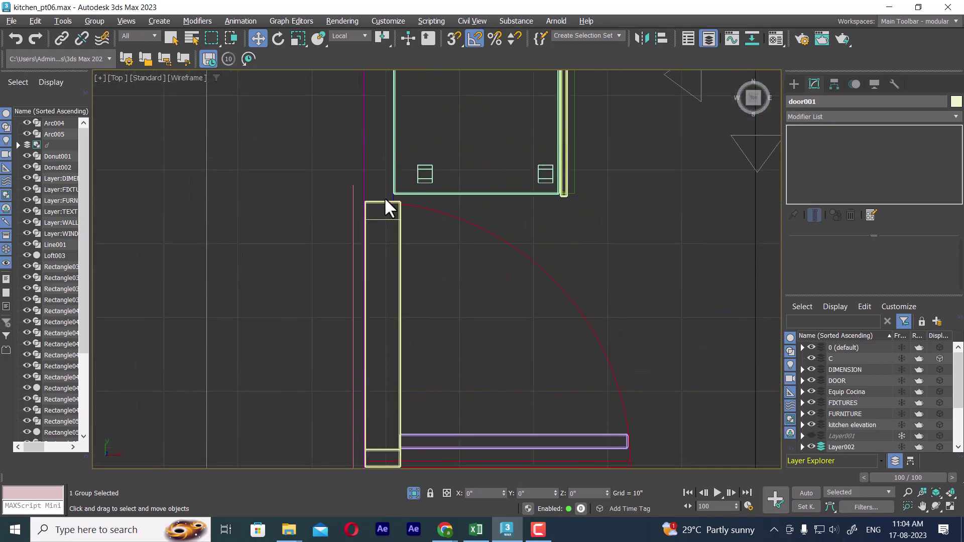
scroll(567, 224, "down", 5)
scroll(540, 339, "up", 3)
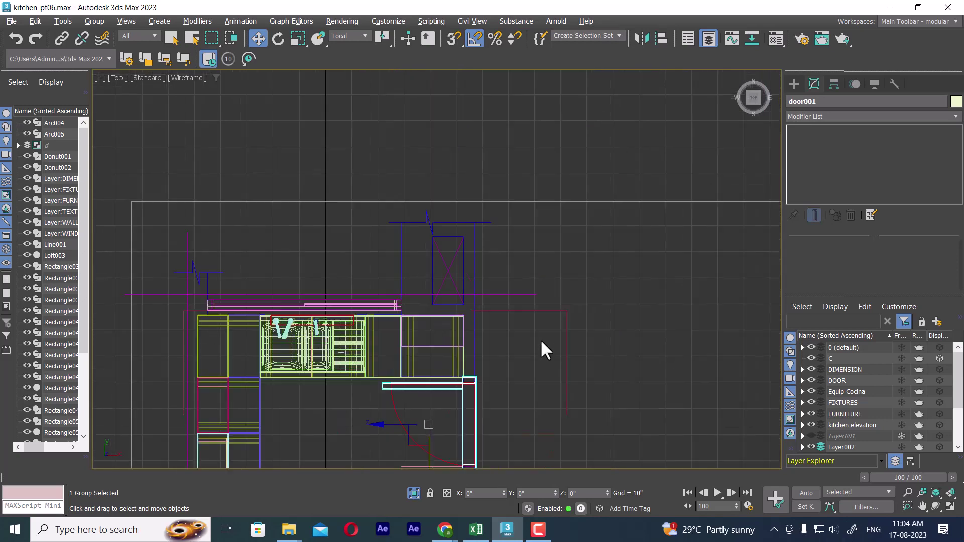
scroll(540, 339, "up", 2)
middle_click_drag(541, 339, 513, 219)
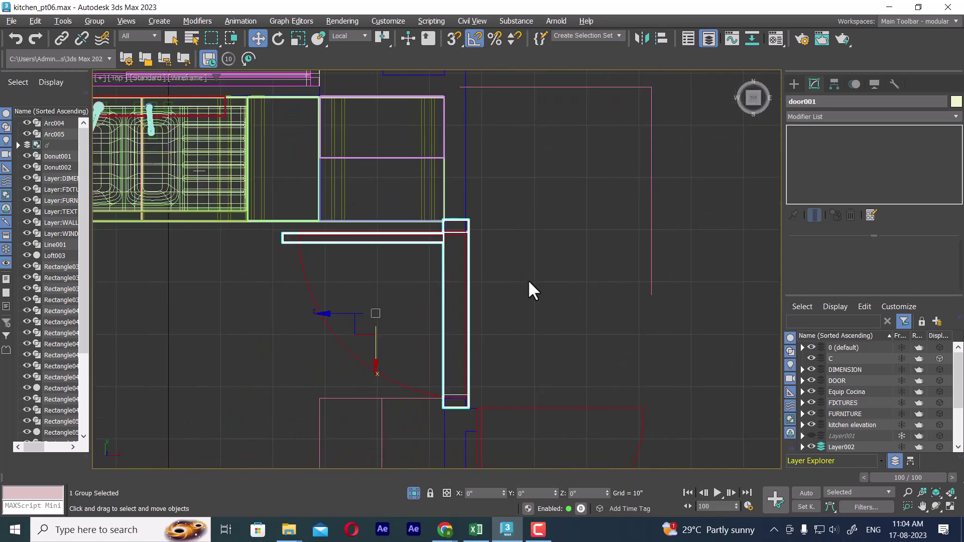
scroll(420, 307, "up", 2)
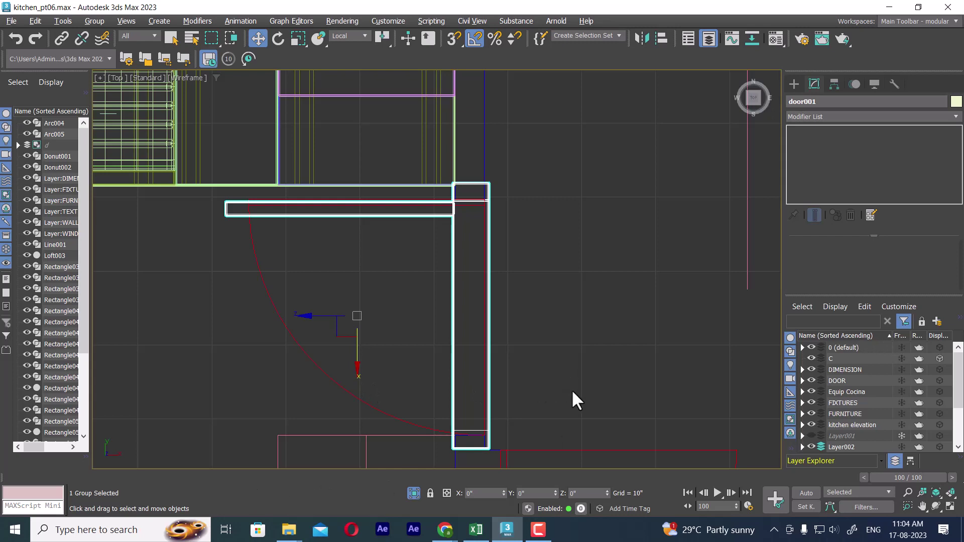
left_click(383, 21)
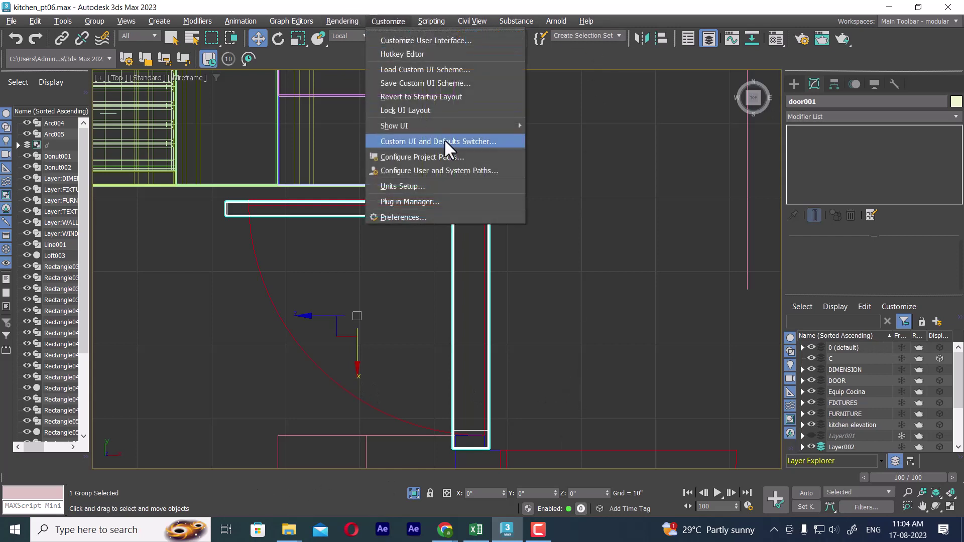
mouse_move(407, 126)
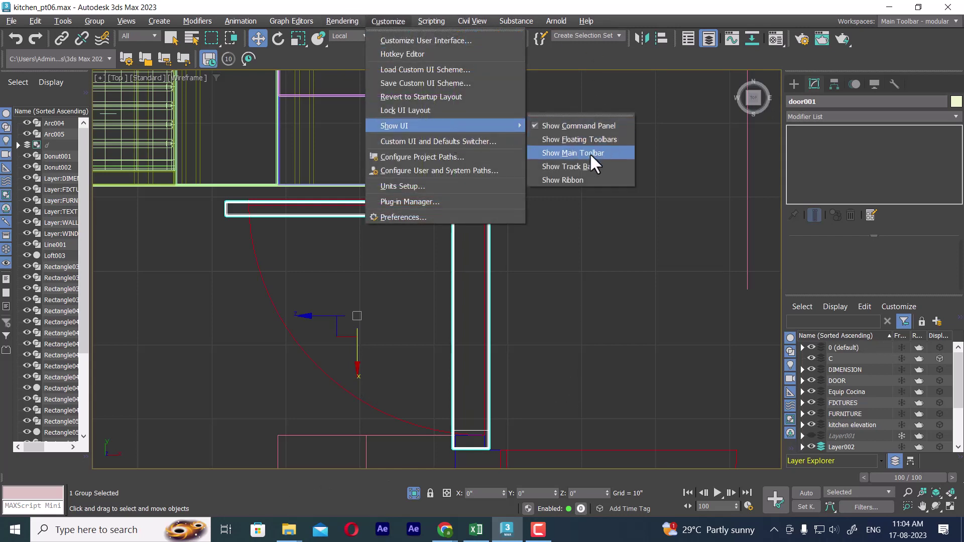
Step: Turn on Show Track Bar, then play and stop the door animation
left_click(590, 168)
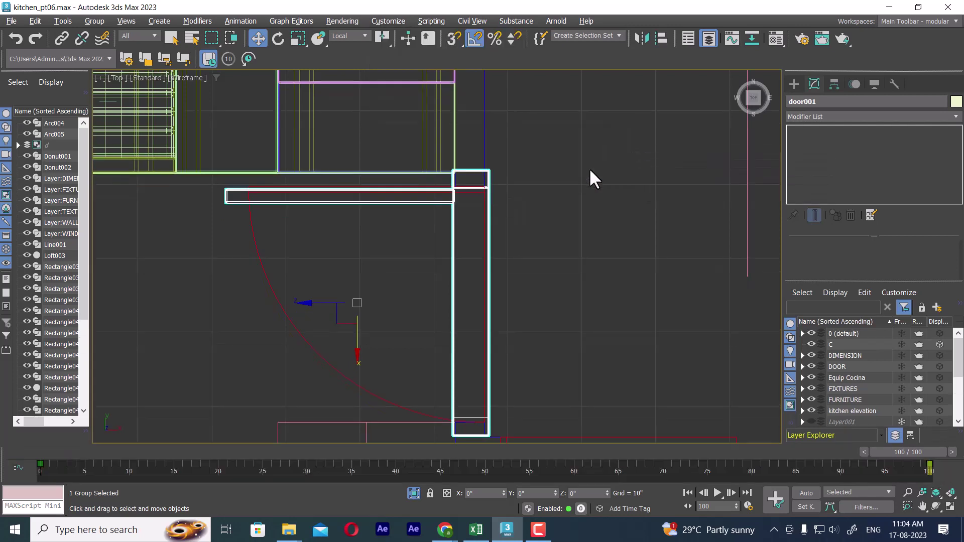
left_click(715, 494)
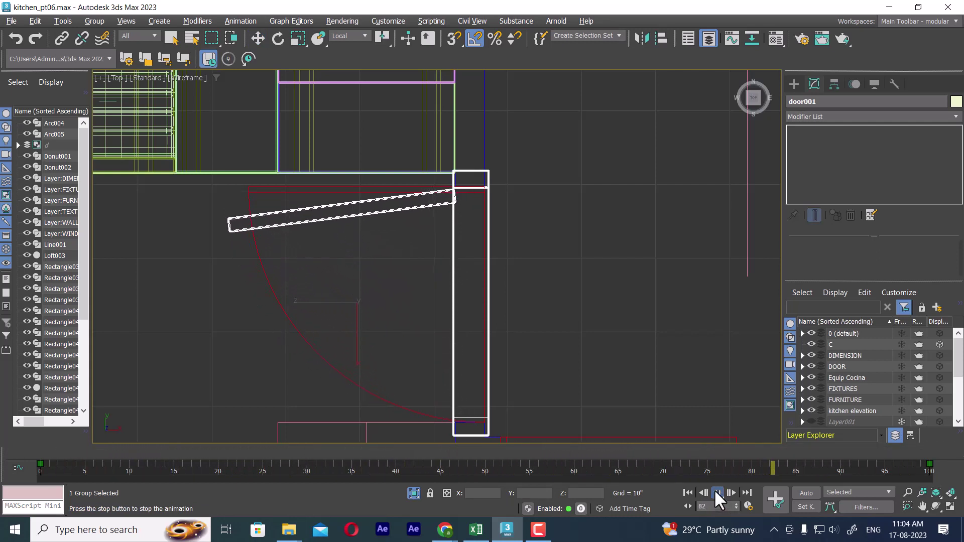
left_click(715, 491)
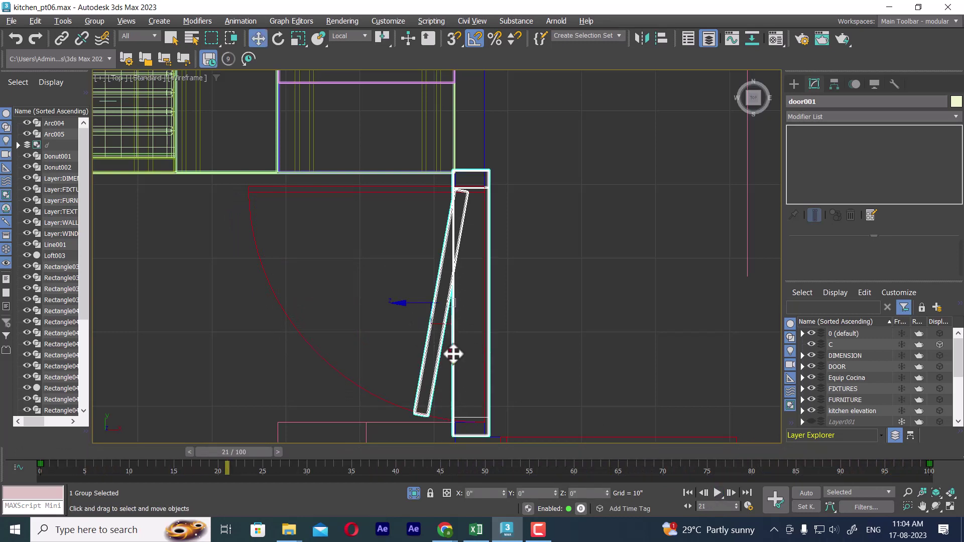
Step: Nudge the door group into the wall opening, scrubbing the timeline to check its swing
left_click_drag(453, 354, 455, 340)
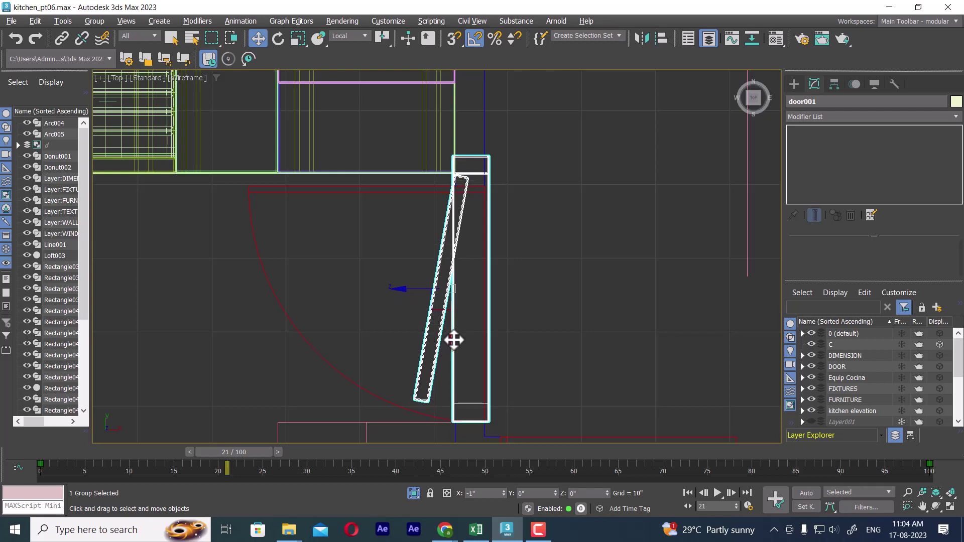
mouse_move(251, 450)
left_mouse_down()
mouse_move(328, 454)
mouse_move(190, 451)
mouse_move(116, 434)
left_mouse_up()
key("w")
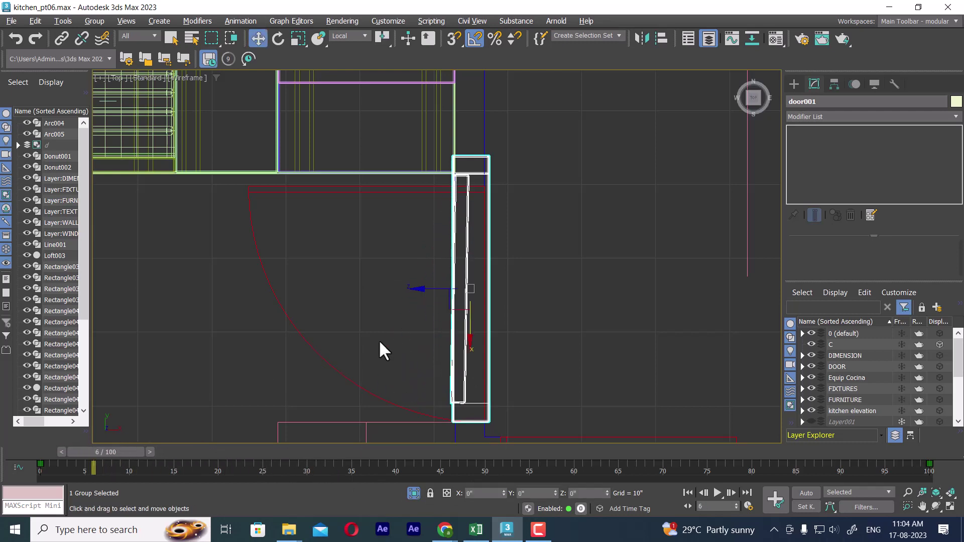
left_click_drag(472, 343, 474, 362)
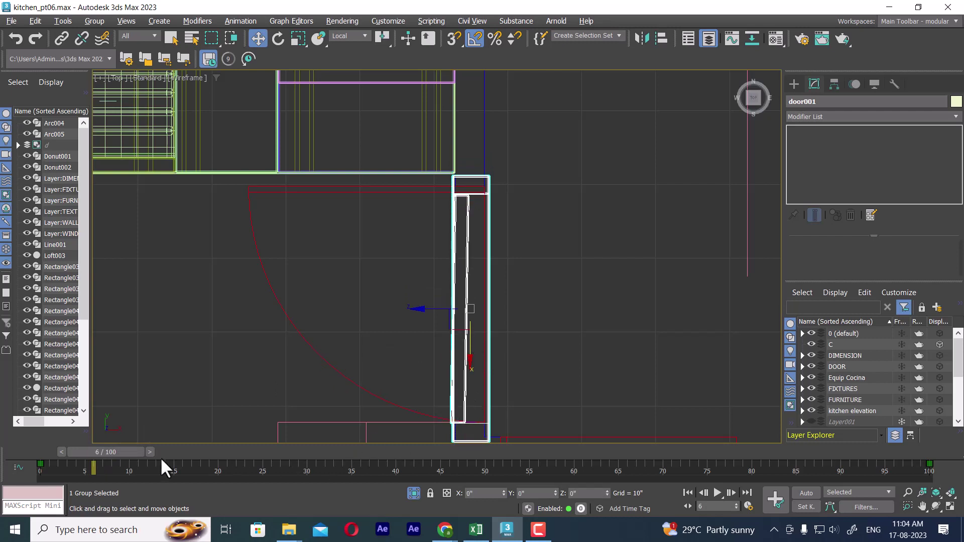
mouse_move(122, 449)
left_mouse_down()
mouse_move(414, 426)
mouse_move(939, 425)
mouse_move(107, 452)
left_mouse_up()
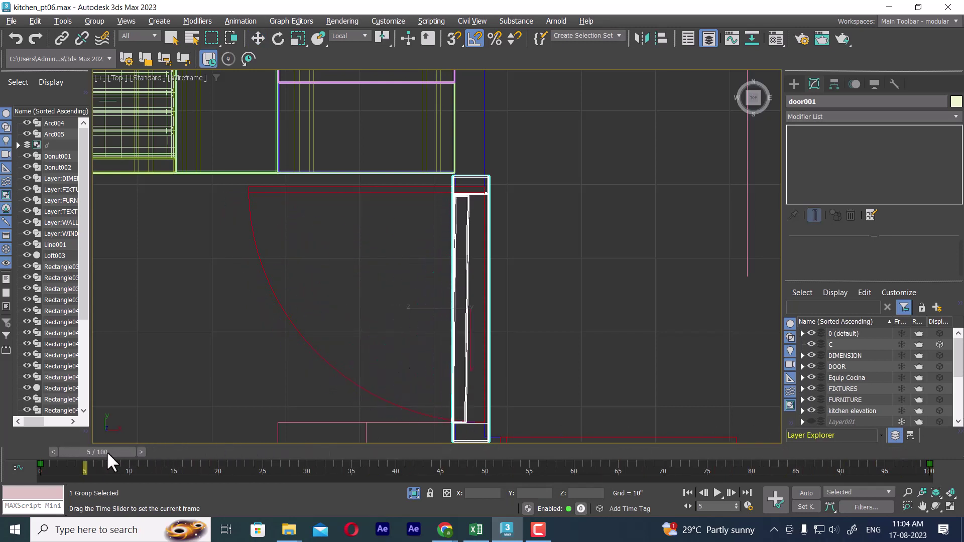
middle_click_drag(527, 238, 542, 83)
Step: Frame the door together with the kitchen cabinets in the Top view
scroll(539, 215, "up", 2)
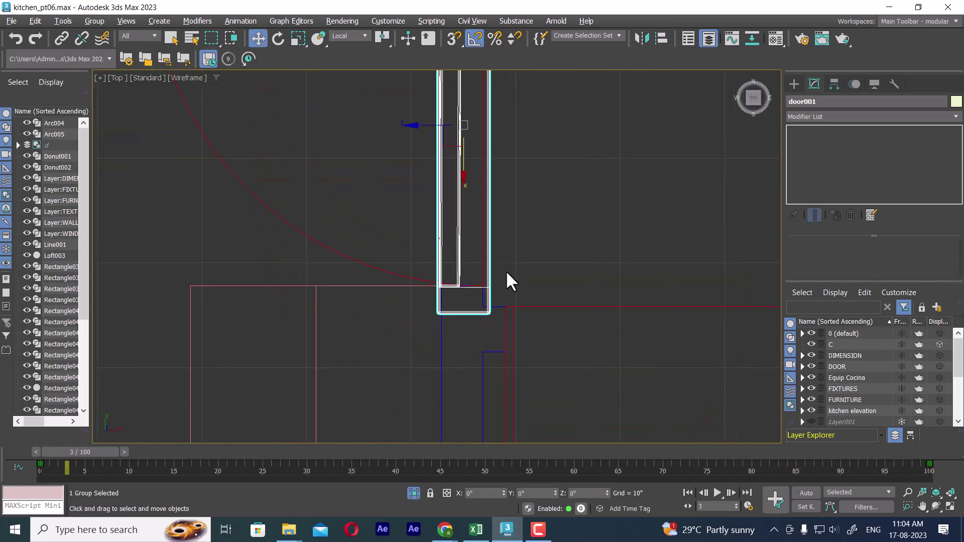
middle_click_drag(505, 270, 545, 355)
scroll(546, 355, "down", 2)
middle_click_drag(526, 322, 529, 385)
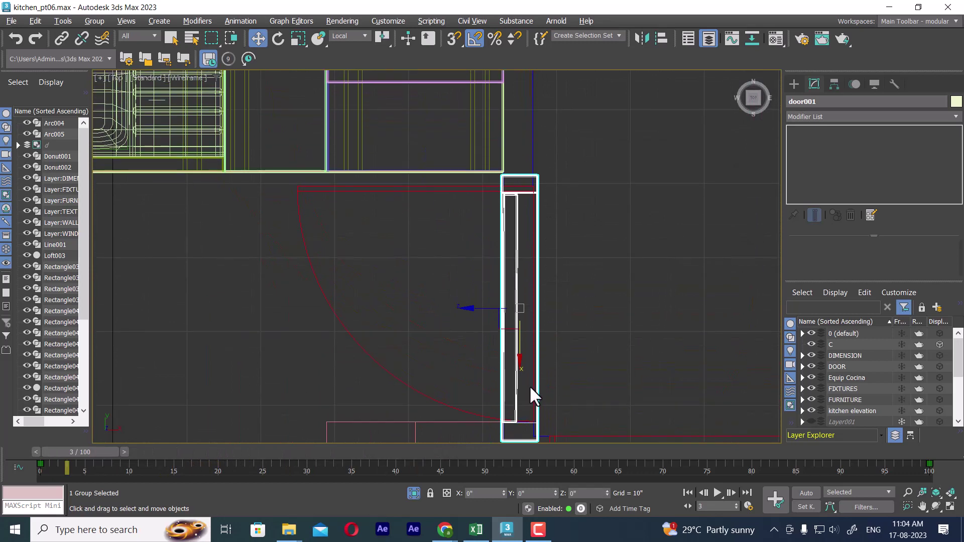
Step: Add an FFD 2x2x2 modifier to door001 and raise its bottom control points to shorten it
left_click(842, 117)
scroll(837, 117, "down", 1)
scroll(837, 117, "down", 10)
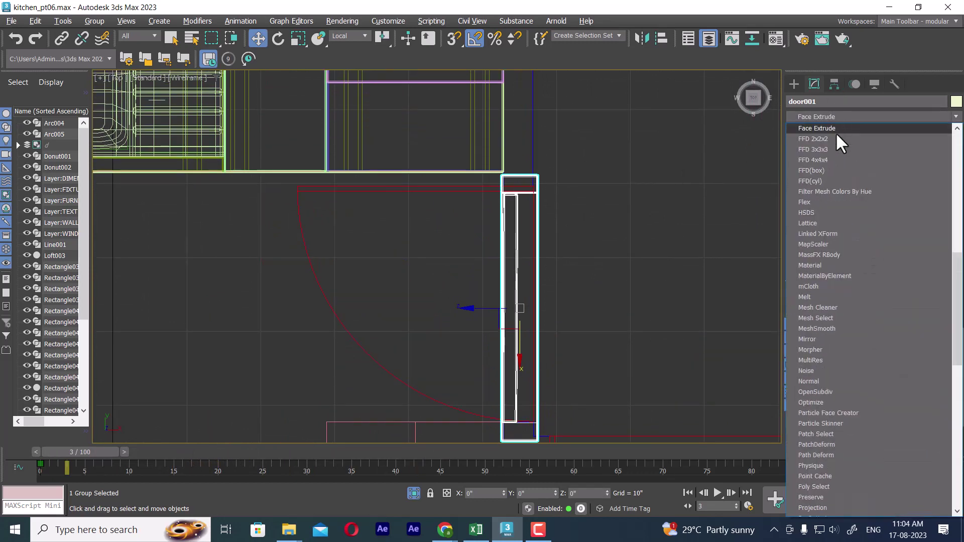
left_click(834, 141)
middle_click_drag(677, 280, 678, 226)
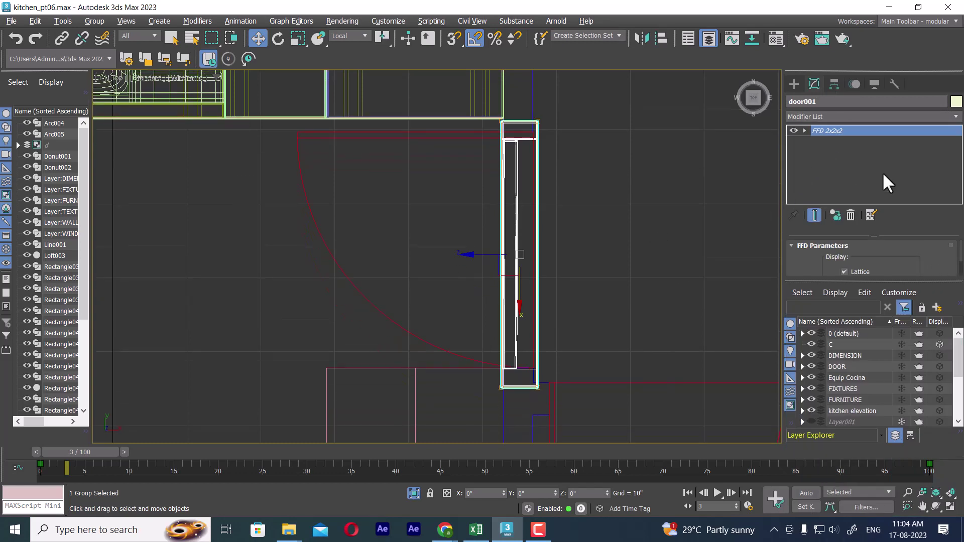
left_click(804, 130)
left_click(827, 142)
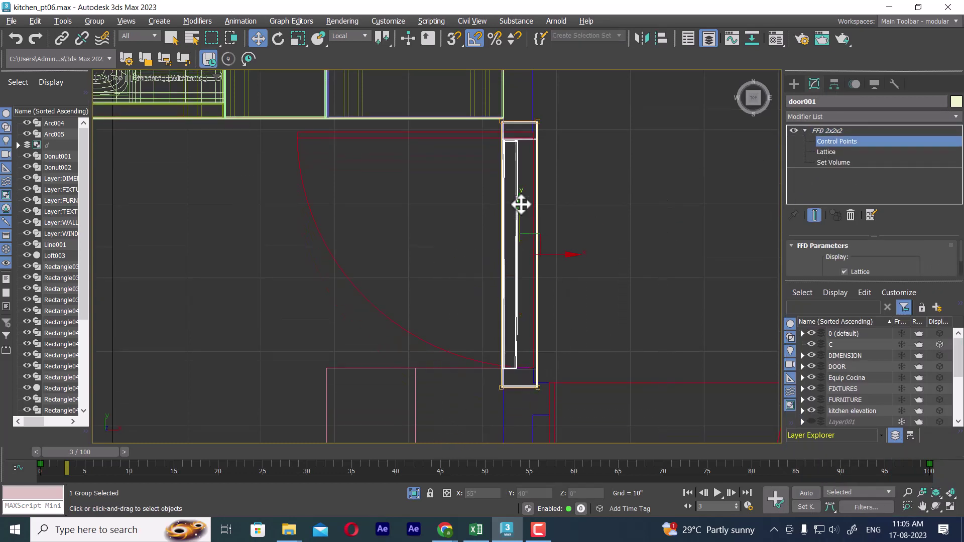
left_click_drag(521, 213, 521, 183)
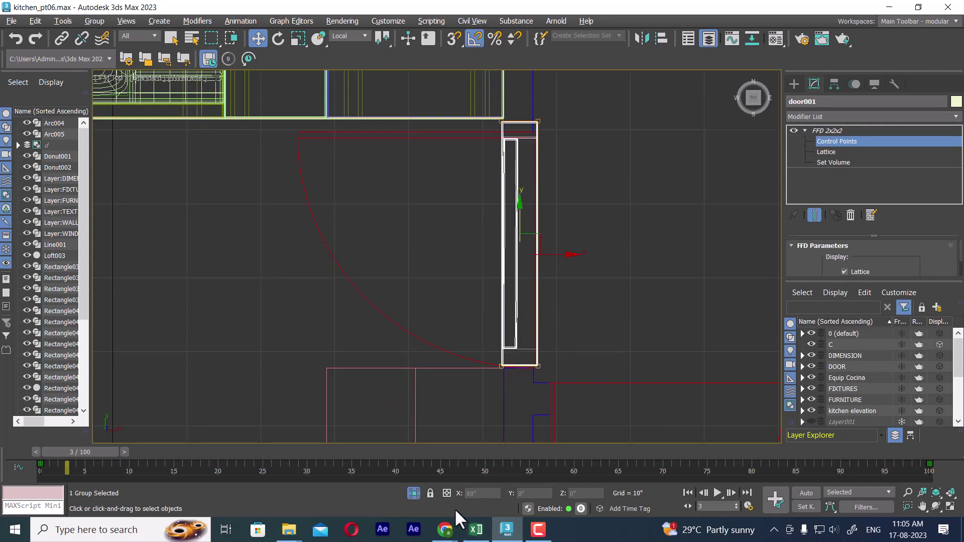
Step: Orbit the Perspective view and scrub the timeline to check the reshaped door swinging
middle_click_drag(564, 345, 580, 384)
key("p")
mouse_move(583, 351)
middle_mouse_down()
mouse_move(502, 295)
mouse_move(545, 222)
mouse_move(538, 309)
middle_mouse_up()
scroll(538, 308, "down", 5)
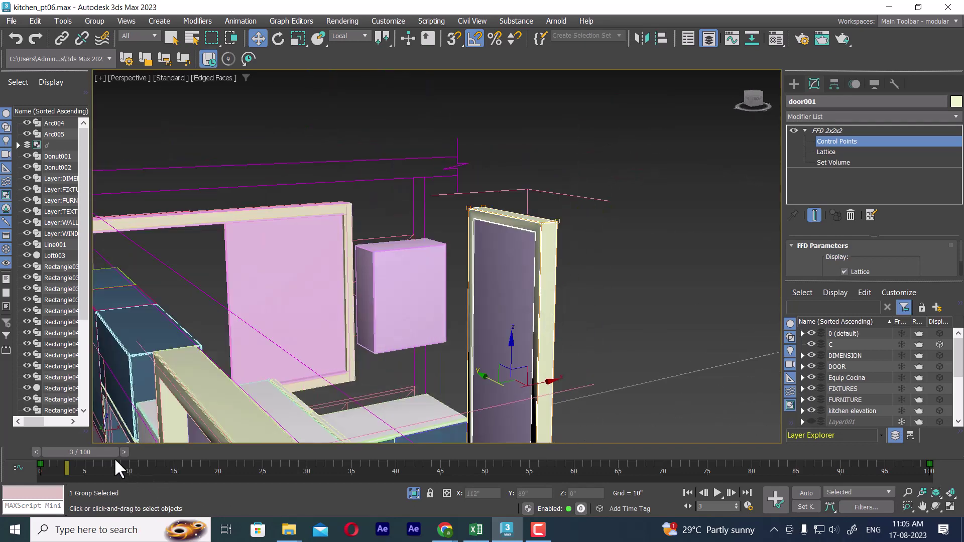
mouse_move(114, 454)
left_mouse_down()
mouse_move(460, 469)
mouse_move(748, 461)
mouse_move(87, 439)
left_mouse_up()
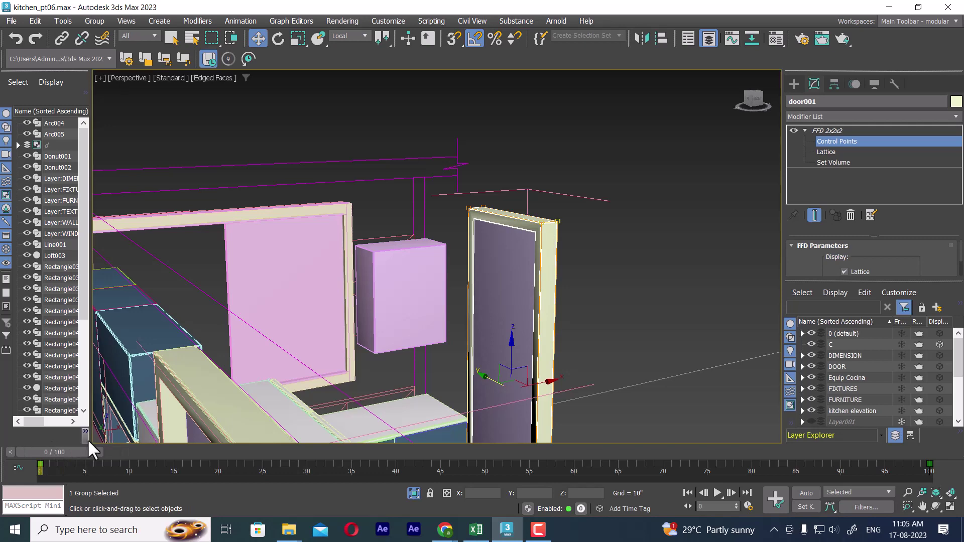
Step: Exit the FFD 2x2x2 control-point level and orbit around the kitchen
left_click(821, 131)
scroll(578, 281, "down", 8)
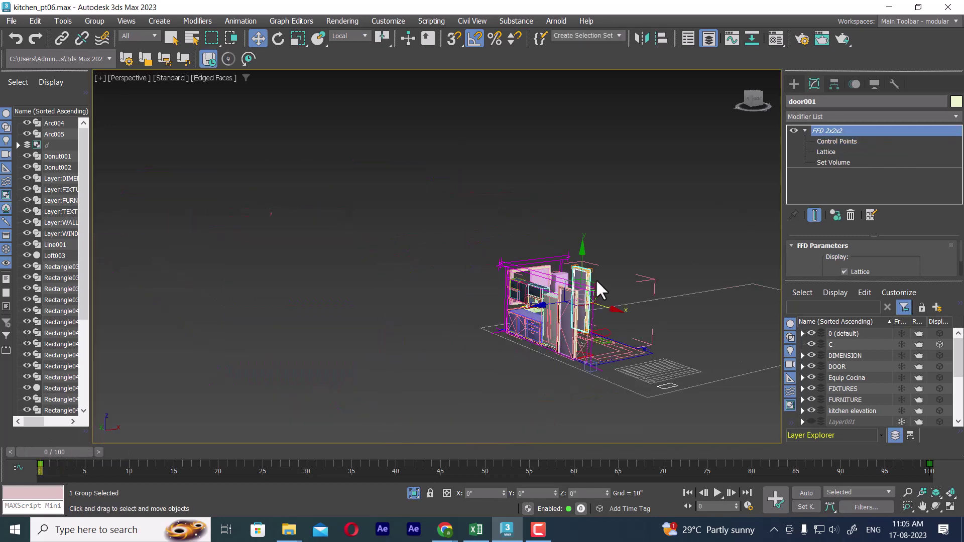
scroll(595, 279, "up", 6)
mouse_move(587, 302)
middle_mouse_down("alt")
mouse_move(482, 348)
mouse_move(570, 329)
mouse_move(631, 367)
mouse_move(656, 334)
middle_mouse_up("alt")
scroll(603, 331, "up", 5)
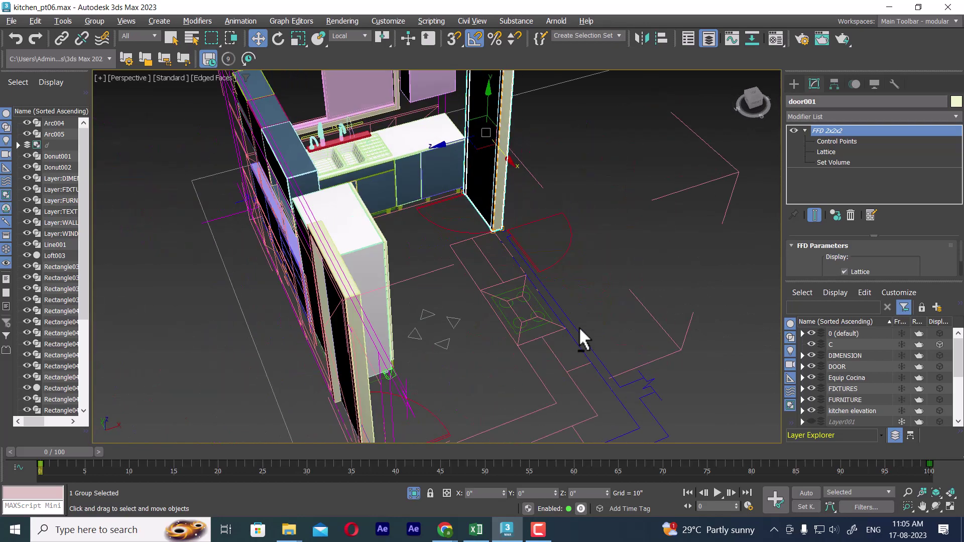
scroll(580, 327, "down", 3)
Step: Inspect the sink and door area in the top and perspective views
key("alt+w")
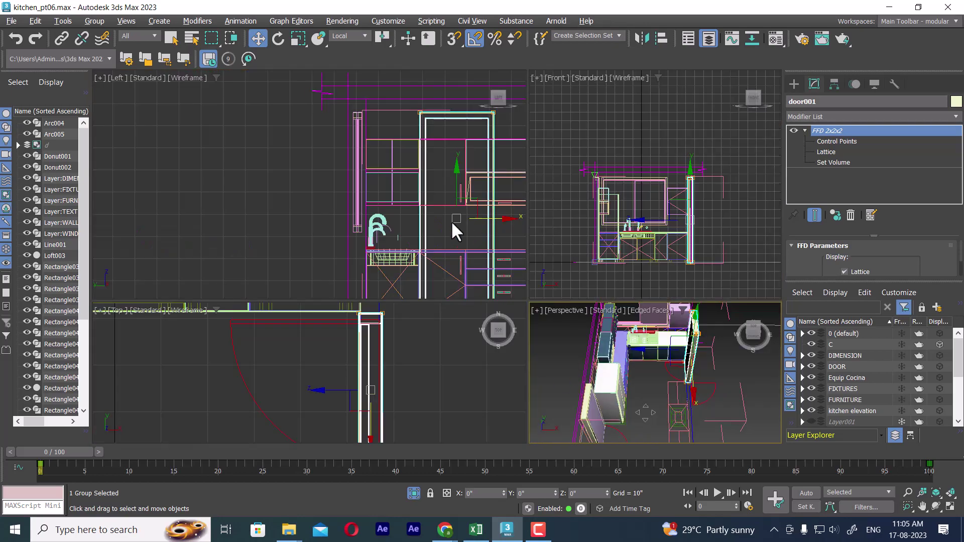
scroll(451, 221, "up", 2)
key("alt+w")
scroll(516, 355, "down", 3)
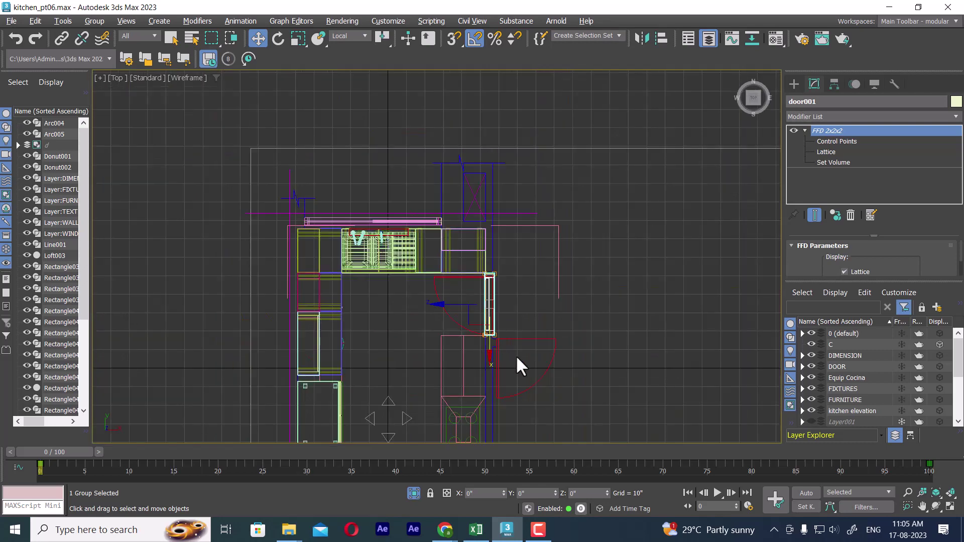
middle_click_drag(516, 355, 523, 264)
scroll(523, 288, "up", 2)
scroll(442, 250, "up", 1)
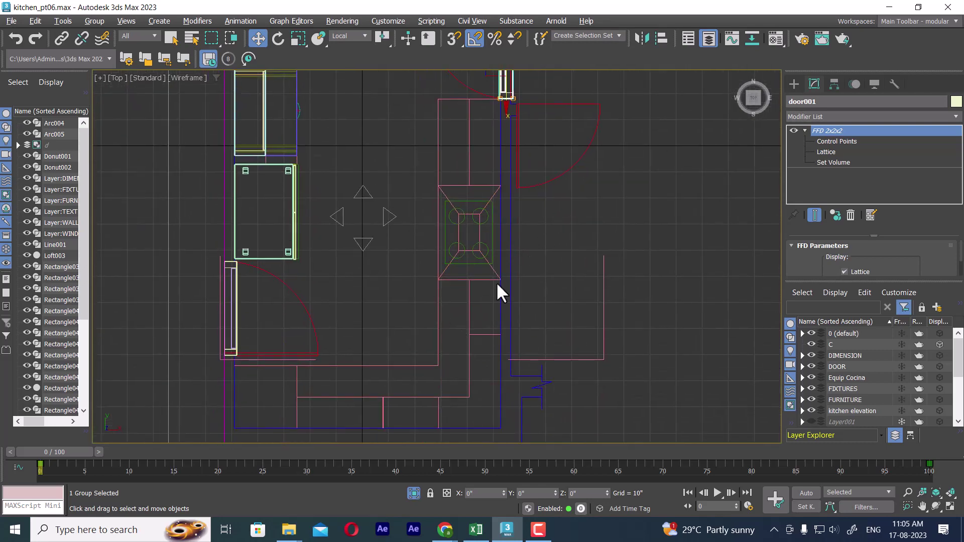
scroll(496, 282, "down", 2)
scroll(505, 280, "down", 2)
key("alt+w")
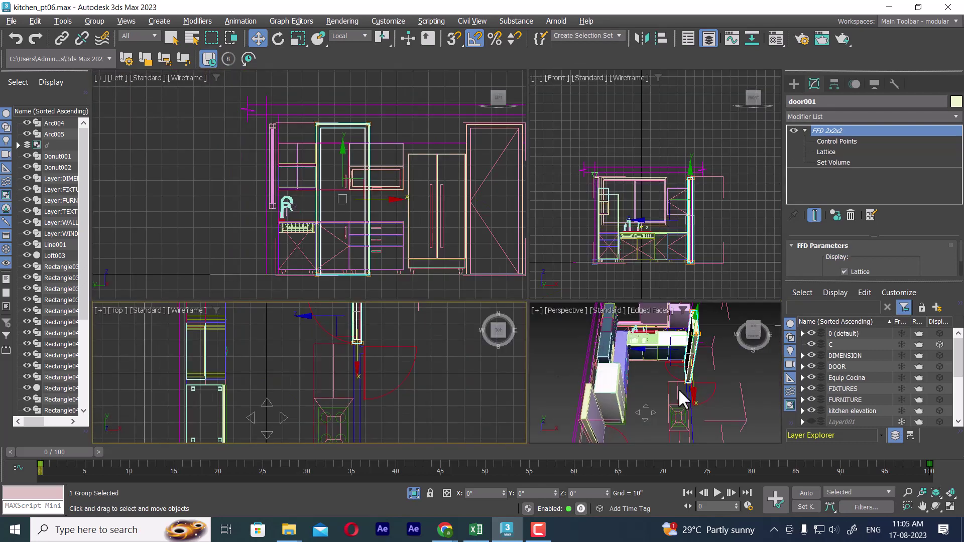
key("alt+w")
mouse_move(692, 397)
middle_mouse_down("alt")
mouse_move(516, 275)
mouse_move(574, 275)
mouse_move(471, 279)
middle_mouse_up("alt")
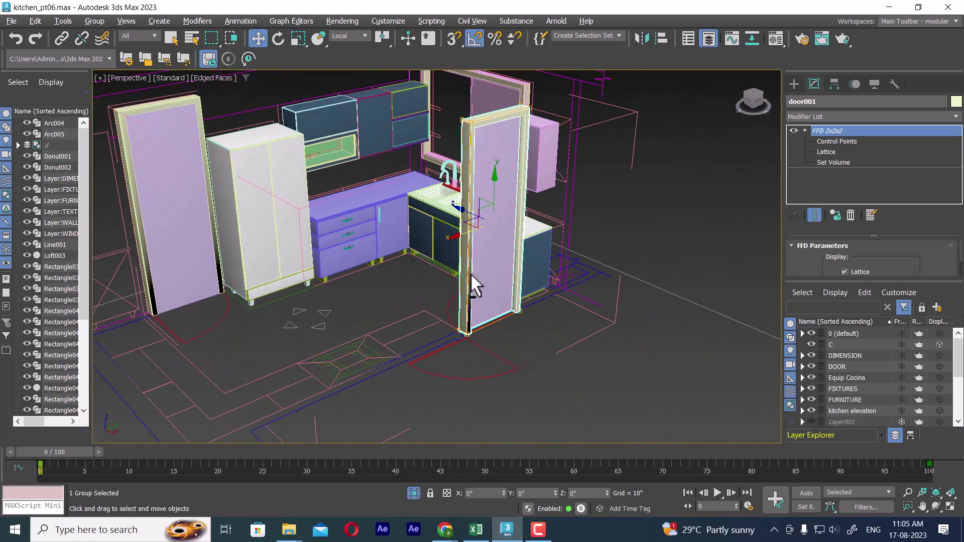
scroll(589, 320, "up", 3)
Step: Select the fridge and close its group back into section_a
left_click(512, 281)
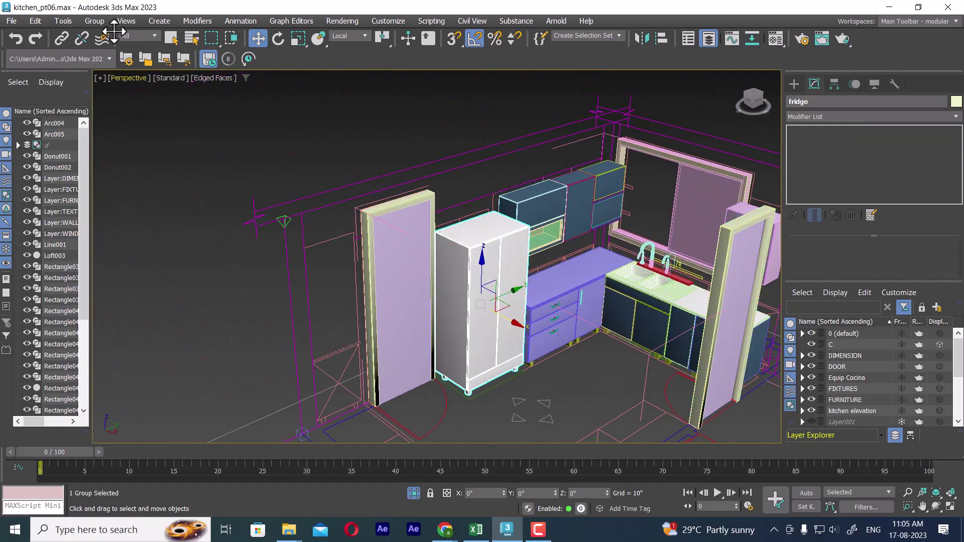
left_click(96, 22)
left_click(102, 96)
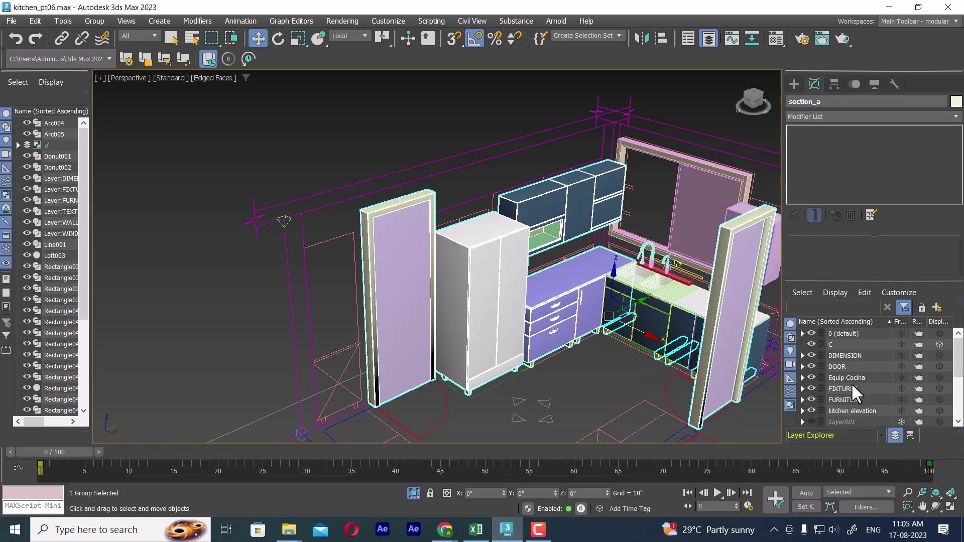
Step: Hide and re-show the WALL_A and WINDOW layers, then reselect the section_a group
scroll(852, 384, "down", 3)
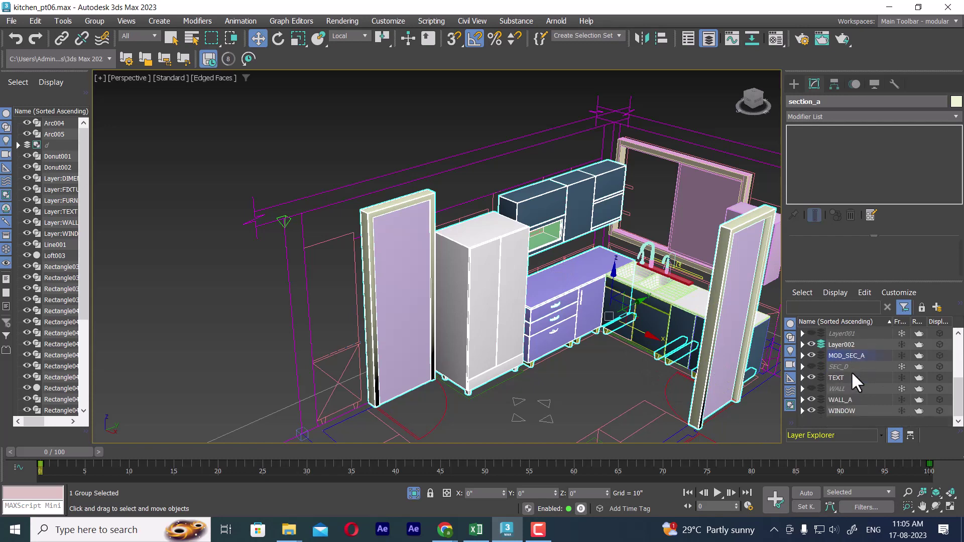
left_click(810, 400)
left_click(810, 399)
left_click(810, 399)
left_click(811, 411)
scroll(839, 402, "up", 3)
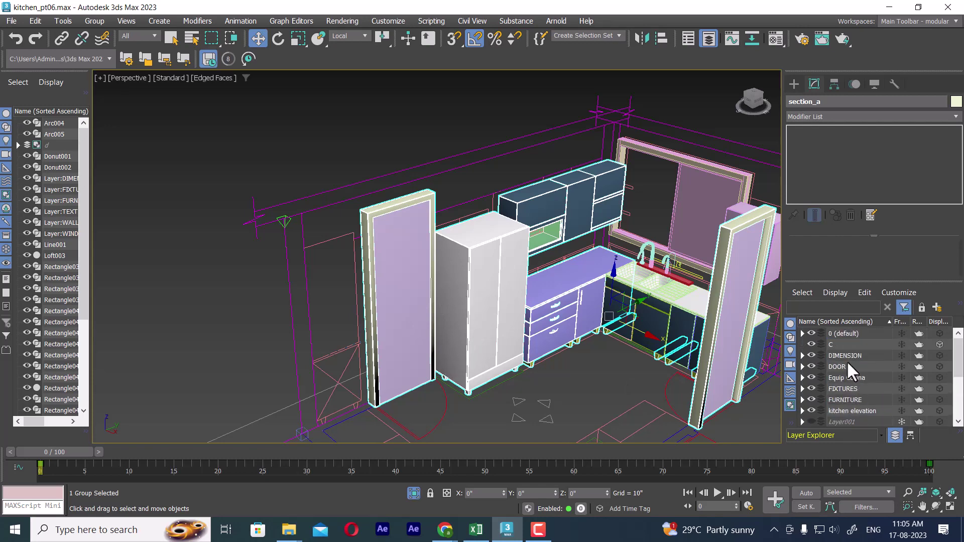
scroll(848, 354, "down", 2)
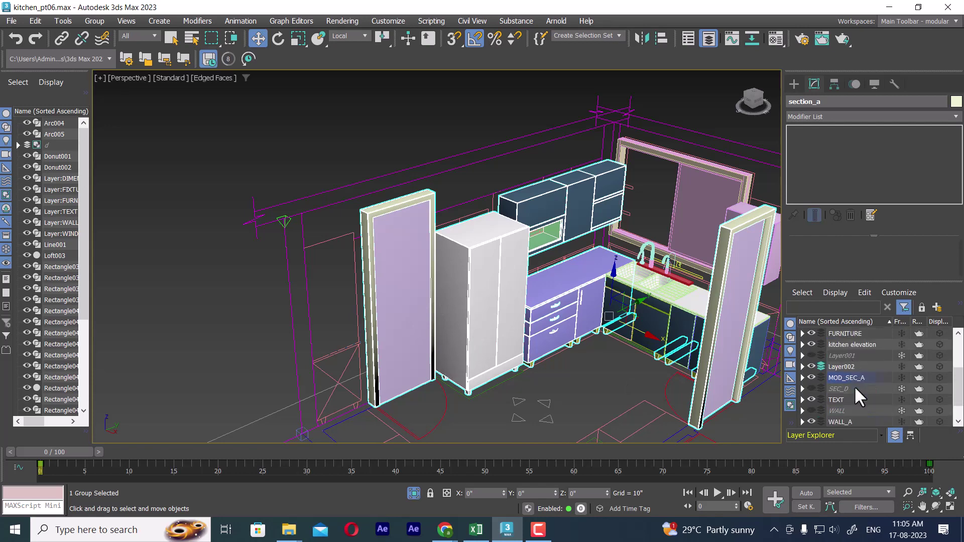
scroll(854, 392, "down", 1)
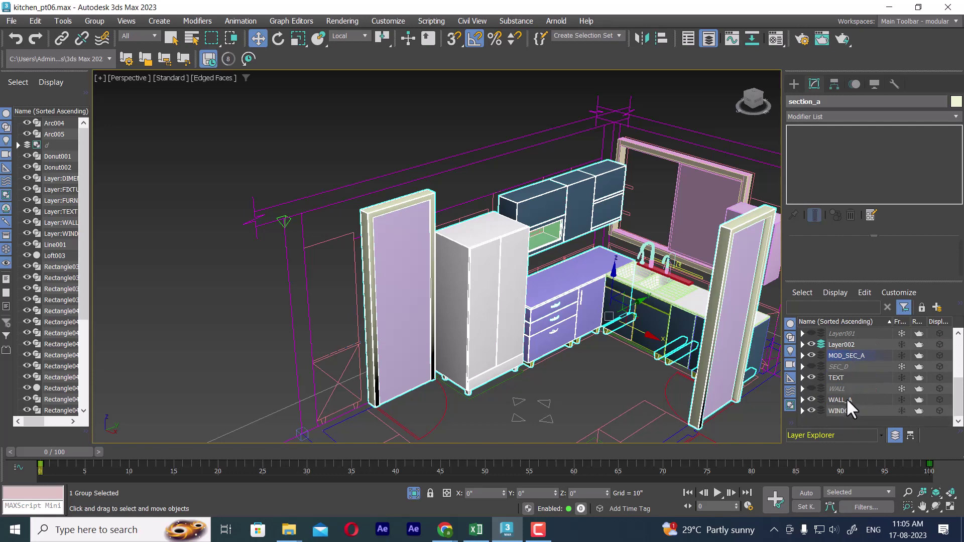
left_click(242, 346)
left_click(491, 273)
Step: Test hiding the MOD_SEC_A cabinets layer, then select the section_a group
scroll(840, 408, "up", 2)
scroll(841, 401, "up", 1)
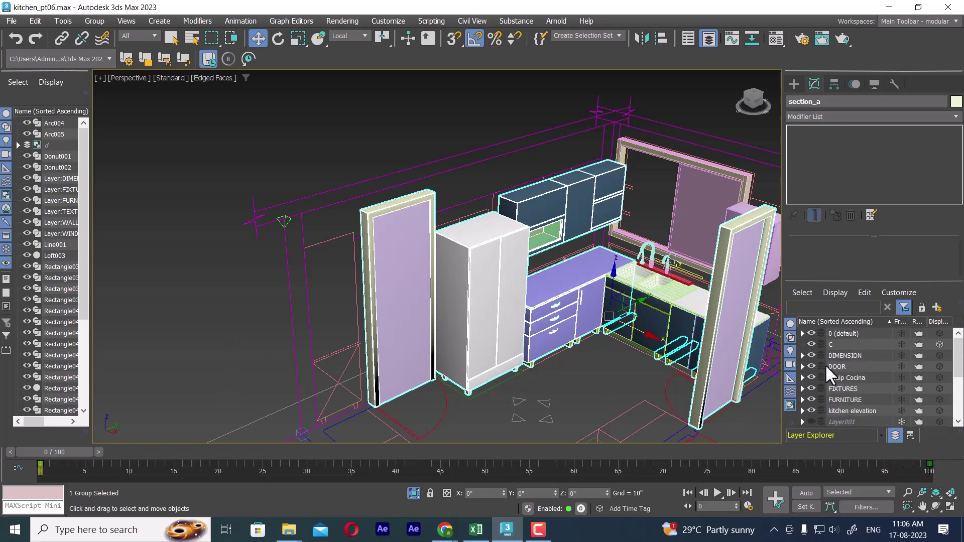
scroll(826, 365, "down", 3)
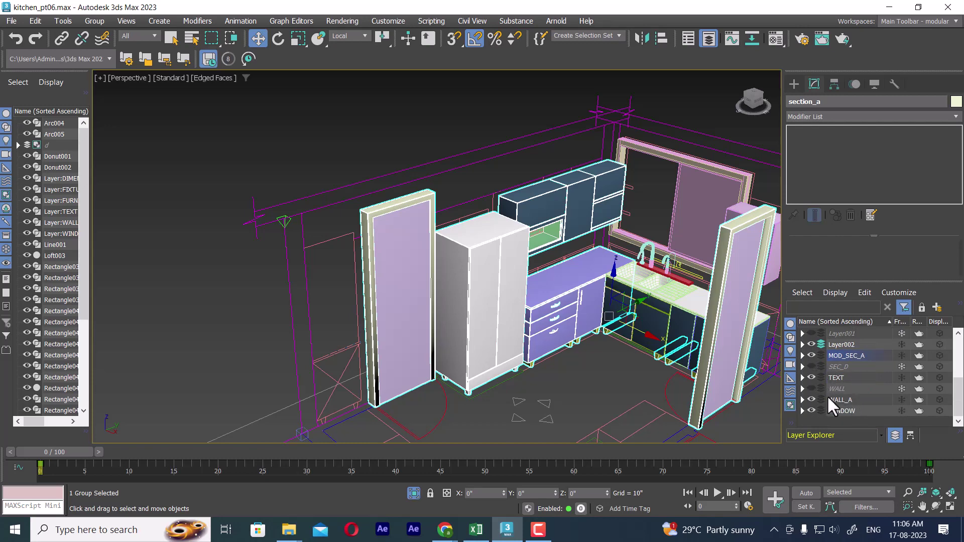
left_click(811, 355)
left_click(812, 355)
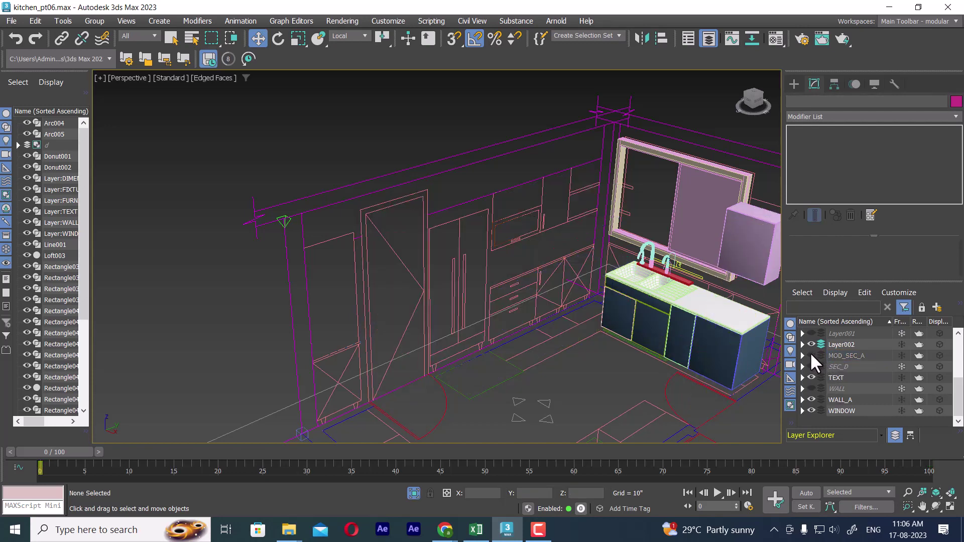
left_click(812, 355)
left_click(430, 246)
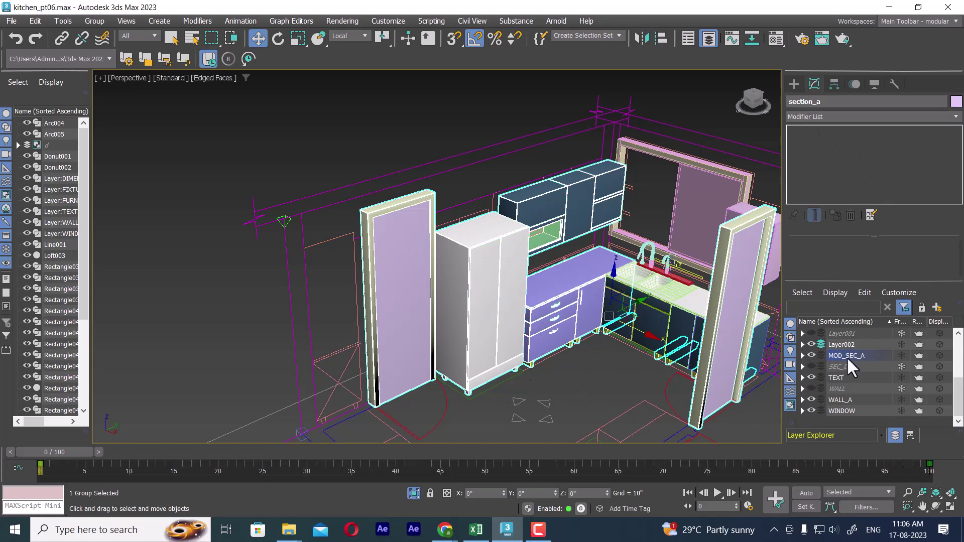
Step: Toggle the MOD_SEC_A and SEC_D layers' visibility and select section_a again
left_click(810, 355)
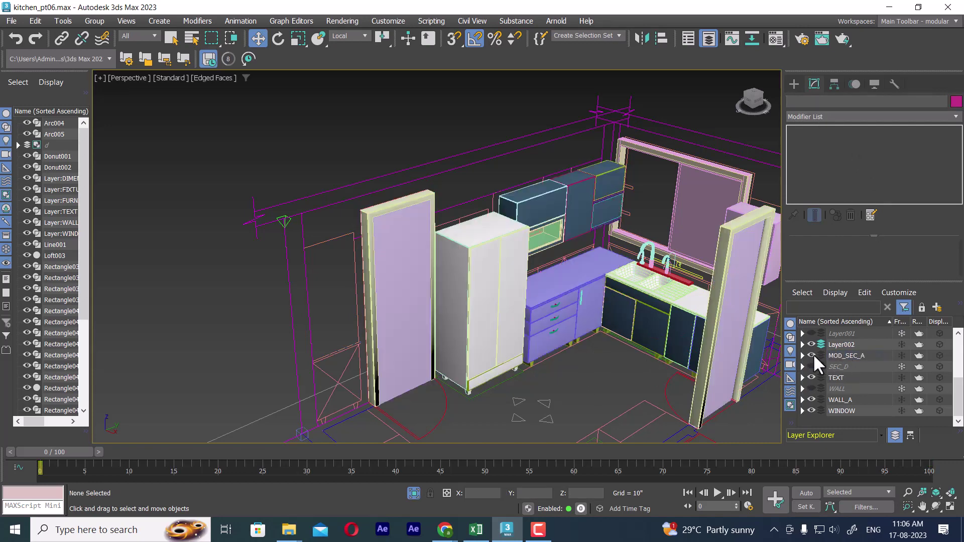
left_click(813, 355)
left_click(812, 366)
left_click(811, 366)
left_click(810, 355)
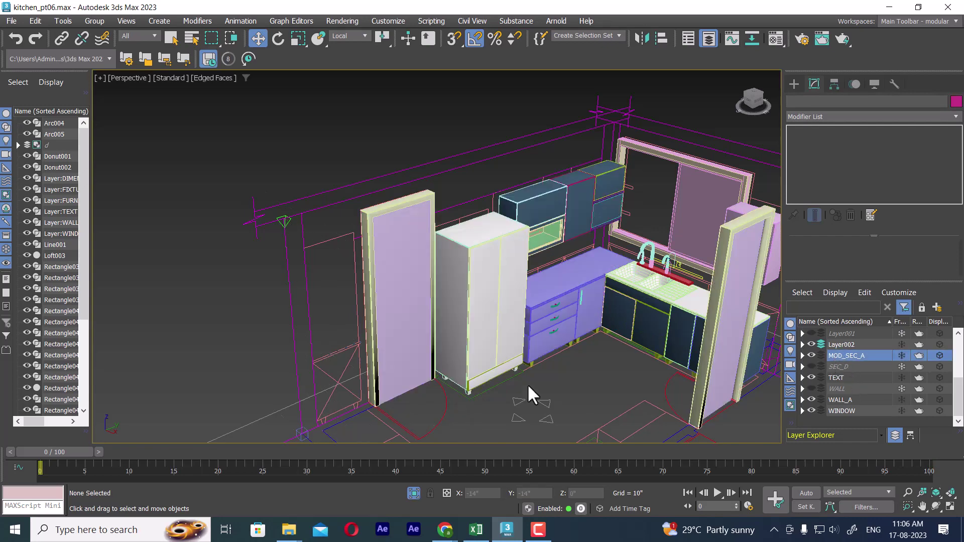
left_click(475, 256)
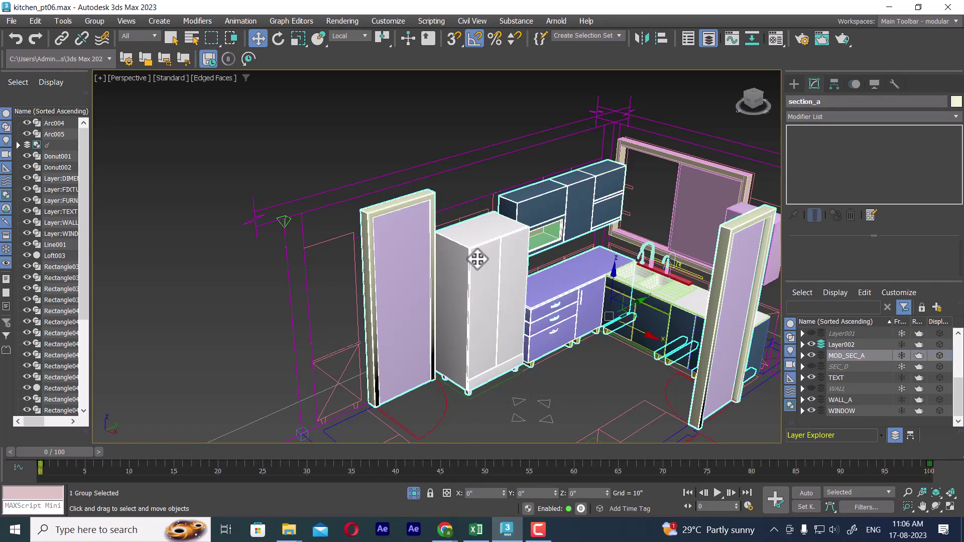
Step: Rename the section_a group to MOD_SEC_A and hide the MOD_SEC_A layer
left_click(824, 101)
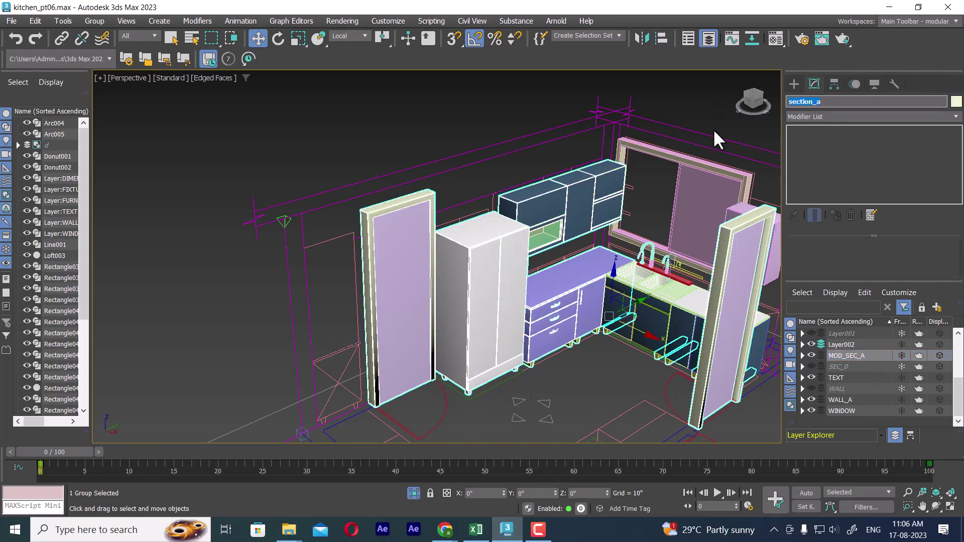
type("MOD")
type("_SE")
type("C_A")
key("Return")
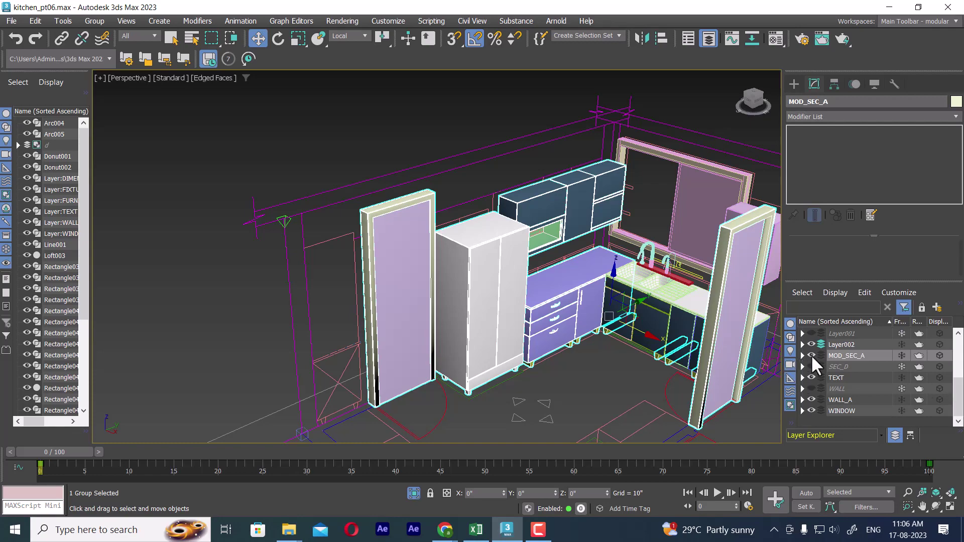
left_click(812, 355)
Step: Select the upper box, window, countertop and a lower cabinet door on the sink wall
mouse_move(713, 282)
middle_mouse_down("alt")
mouse_move(649, 244)
mouse_move(593, 266)
middle_mouse_up("alt")
scroll(562, 276, "up", 2)
left_click(575, 243)
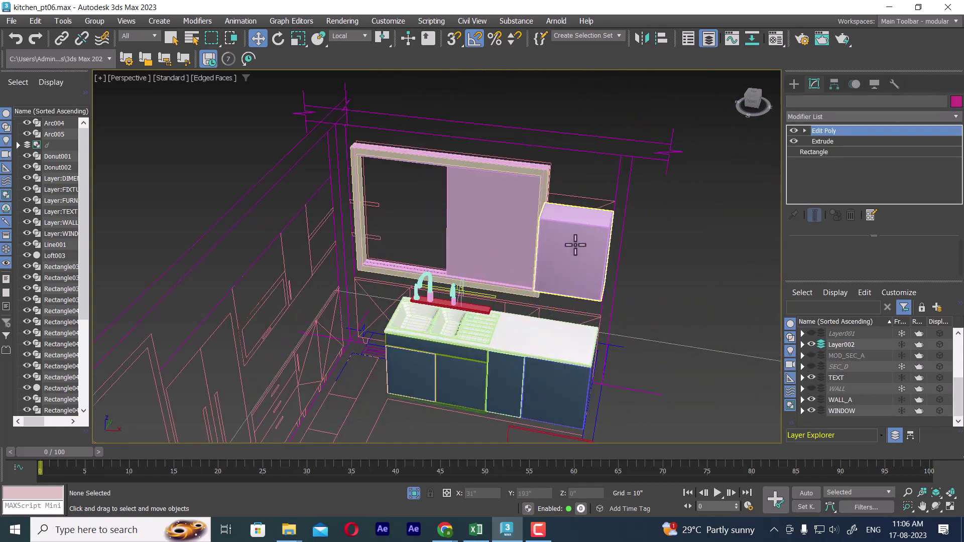
left_click(495, 244, "ctrl")
left_click(523, 337, "ctrl")
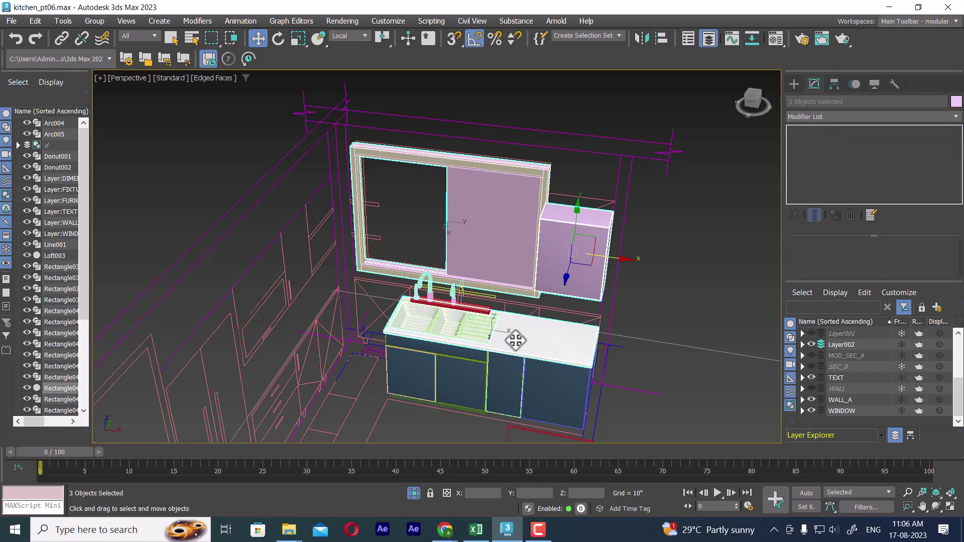
left_click(516, 354, "ctrl")
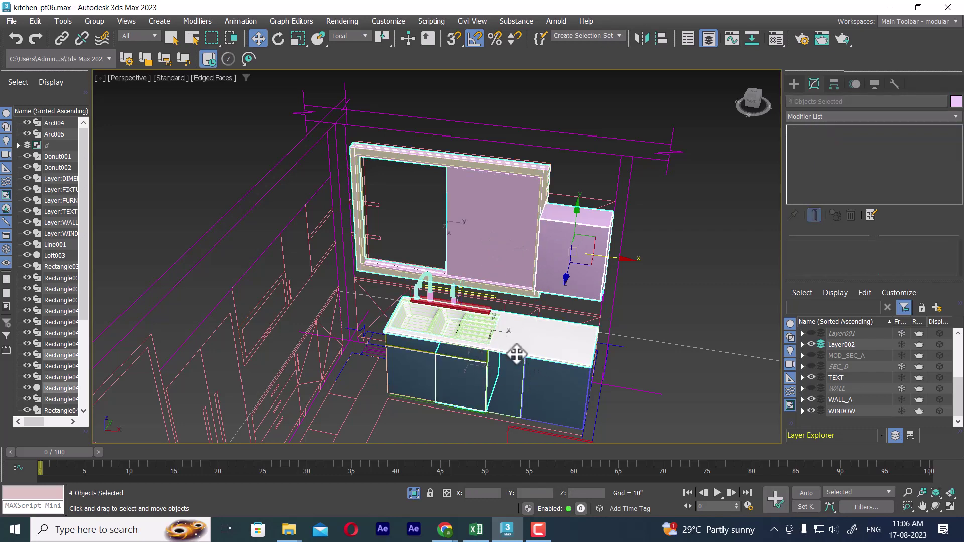
scroll(502, 342, "down", 2)
scroll(490, 329, "down", 2)
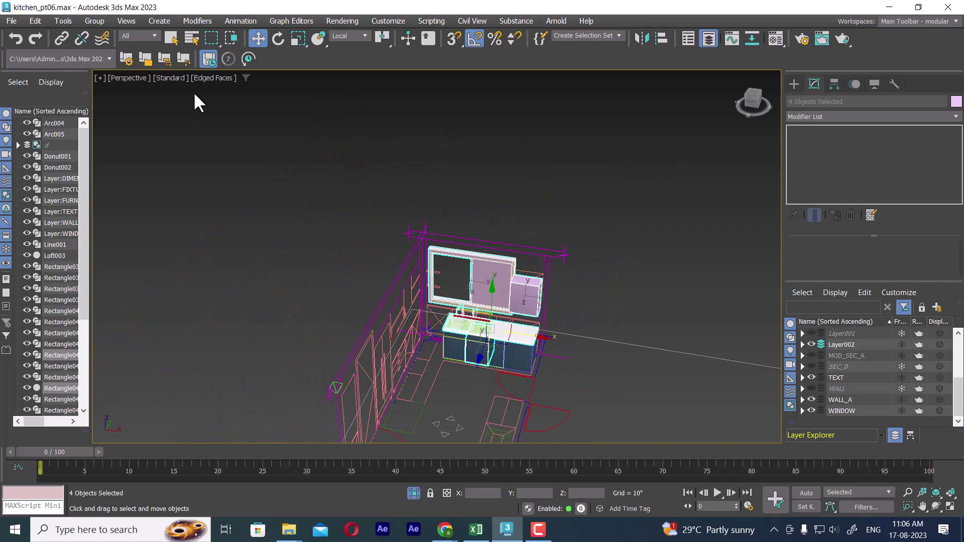
Step: With the selection filter set to Geometry, select and isolate all sink-wall pieces
left_click(138, 34)
left_click(139, 56)
left_click_drag(641, 176, 281, 451)
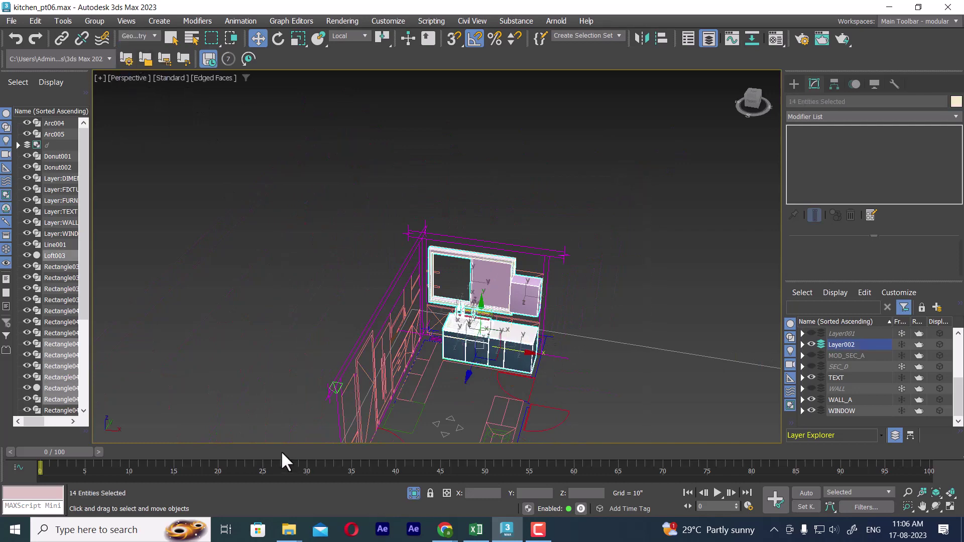
key("alt+q")
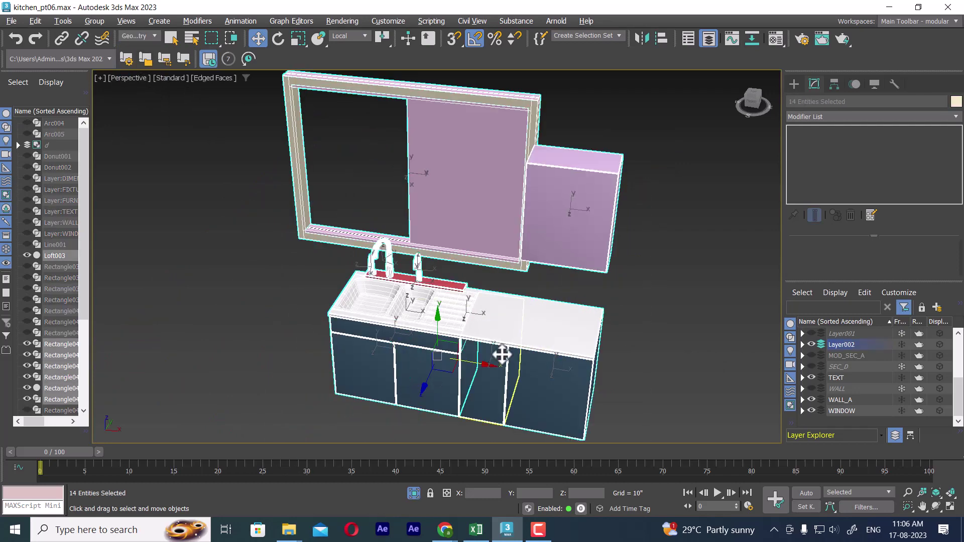
mouse_move(499, 350)
middle_mouse_down("alt")
mouse_move(528, 317)
mouse_move(484, 314)
mouse_move(511, 344)
middle_mouse_up("alt")
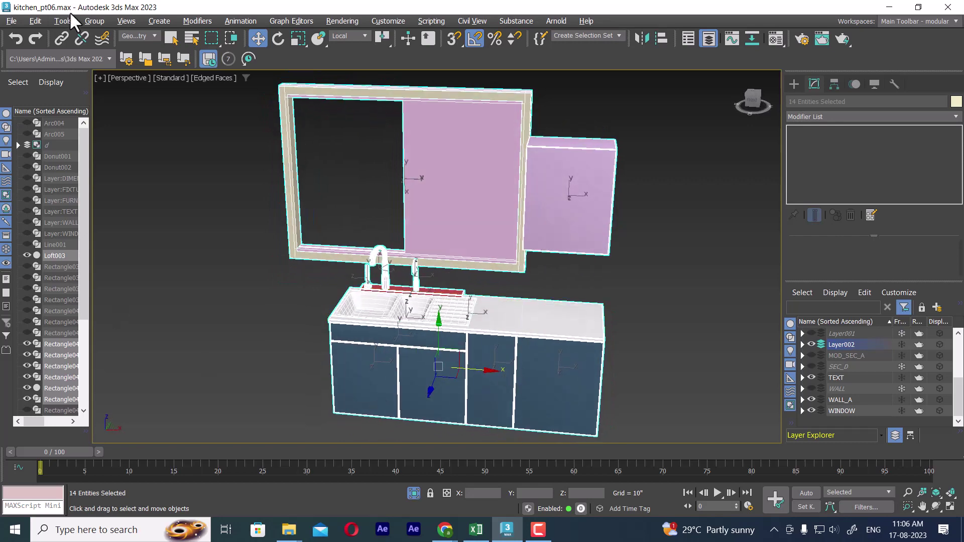
Step: Group the isolated sink-wall objects as MOD_SEC_B
left_click(95, 21)
left_click(102, 40)
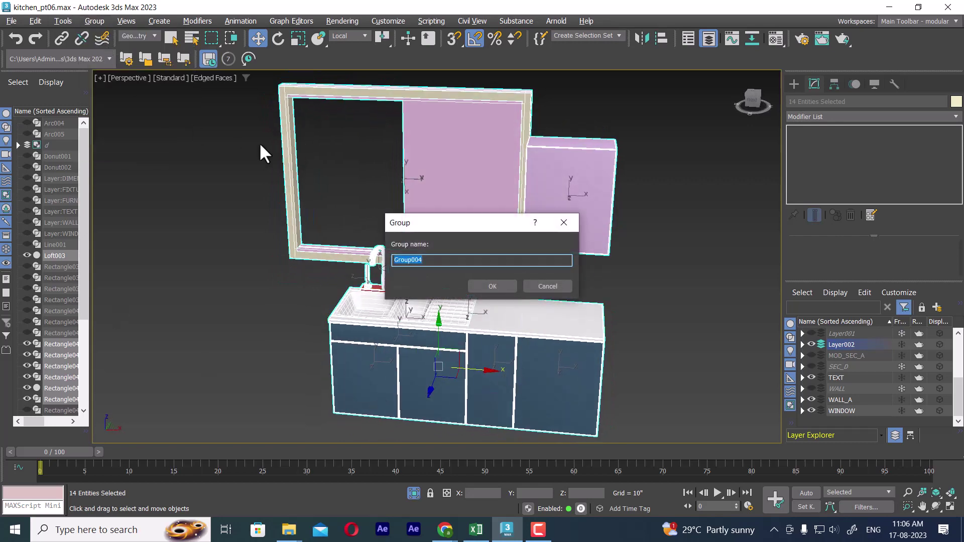
type("SEC_")
key("Home")
type("MOD_")
left_click(498, 287)
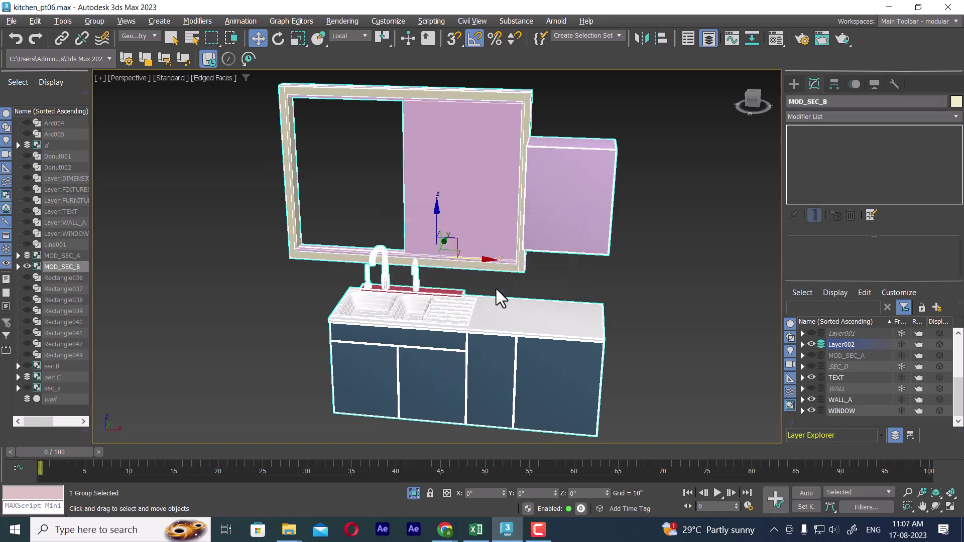
Step: Batch-rename the group, changing its base name to end in B
right_click(841, 350)
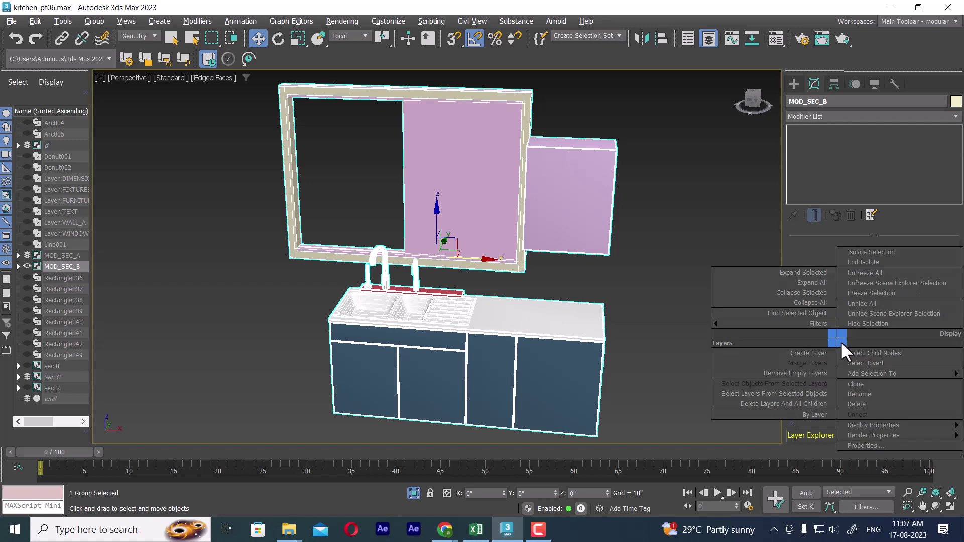
left_click(866, 394)
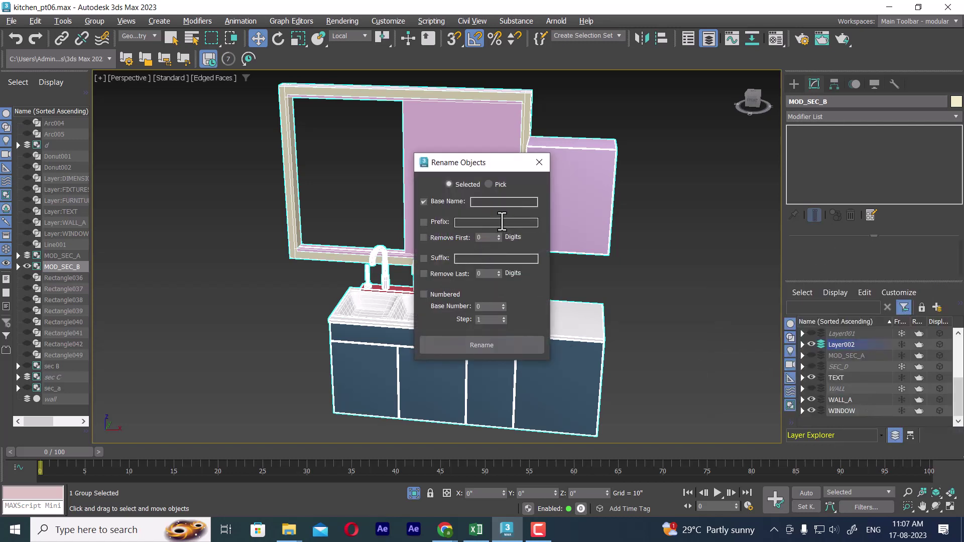
left_click(491, 202)
type("B")
left_click(479, 345)
left_click(538, 164)
Step: In the Rename dialog, enable a prefix and copy MOD into it
right_click(836, 344)
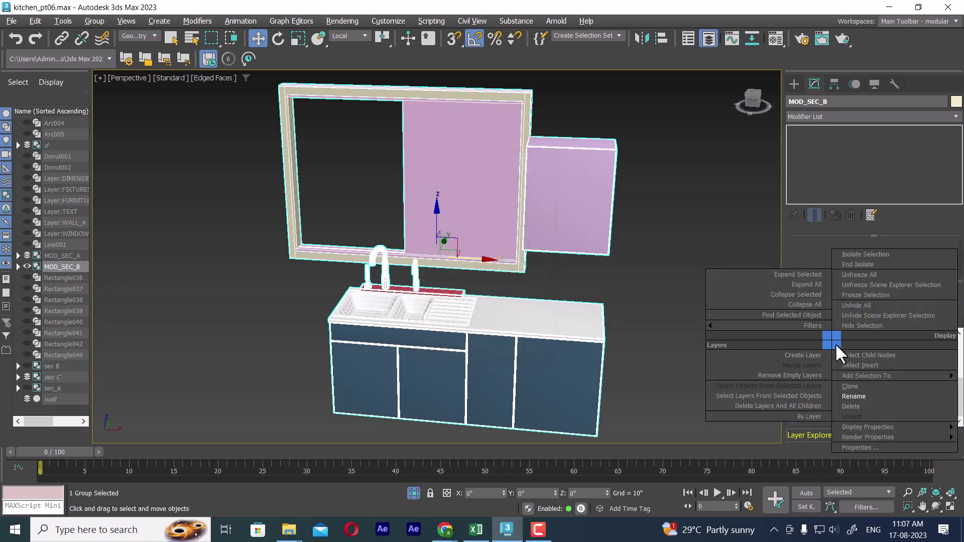
left_click(858, 394)
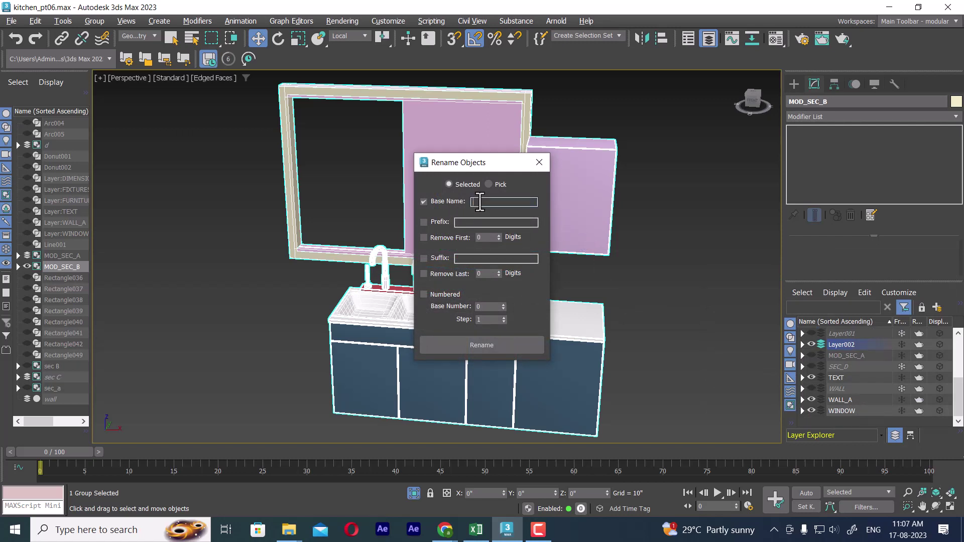
type("S")
type("B")
type("M")
type("OD")
type("_")
left_click(423, 222)
left_click_drag(486, 202, 451, 201)
key("ctrl+c")
left_click(465, 223)
key("ctrl+v")
Step: Trim the base name to SEC_B and apply, giving the group MODSEC_B
left_click(489, 202)
key("BackSpace")
key("BackSpace")
key("BackSpace")
left_click(480, 342)
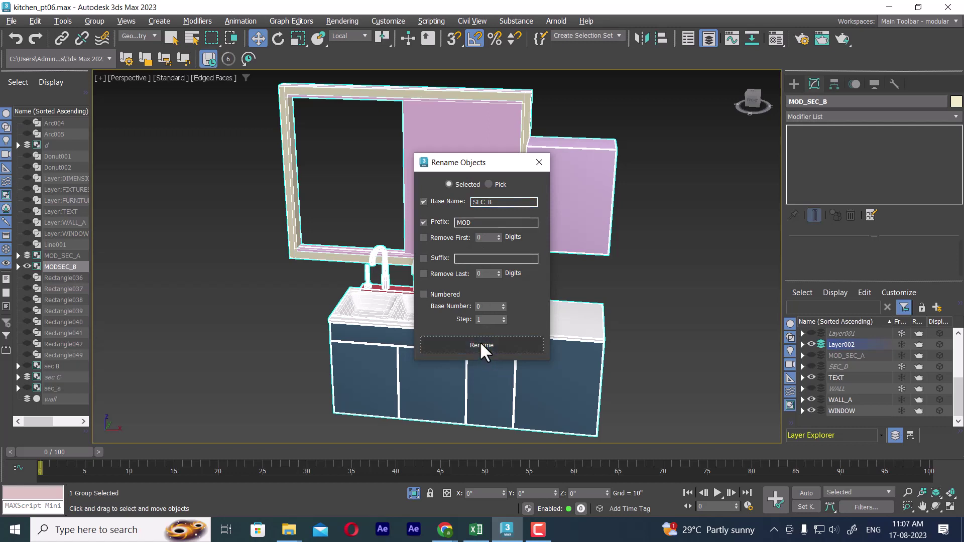
scroll(894, 360, "up", 1)
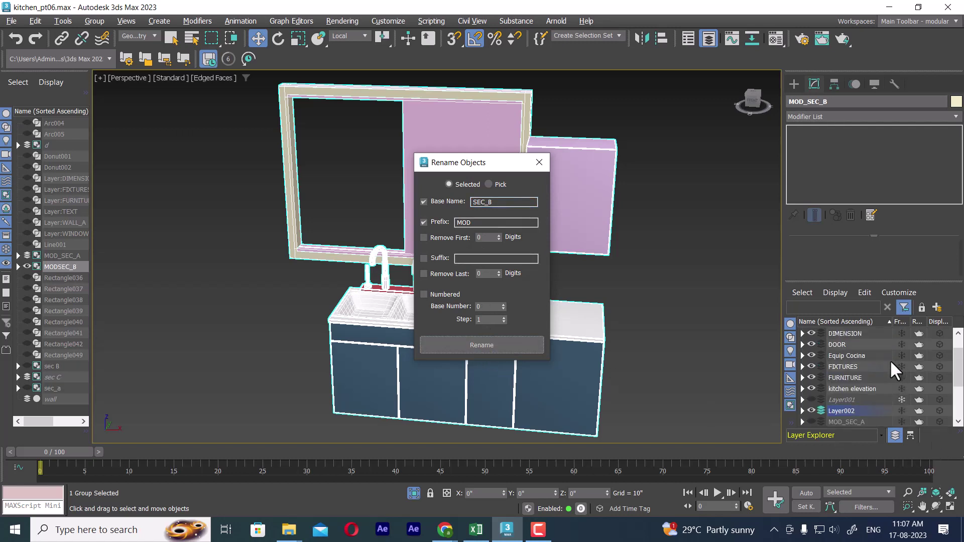
scroll(890, 360, "down", 1)
scroll(885, 384, "up", 3)
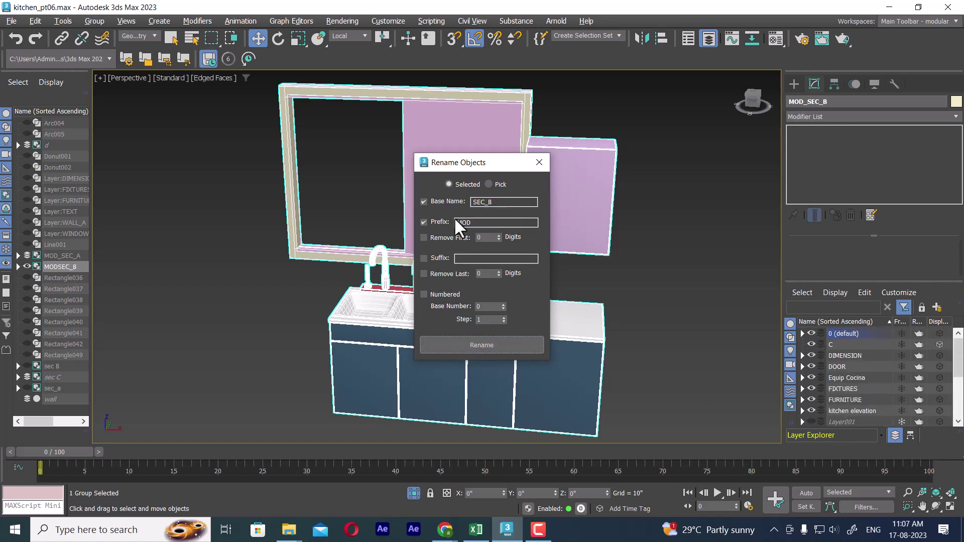
left_click(464, 343)
Step: Set the selection filter to All and drag-select the whole kitchen unit
left_click(540, 163)
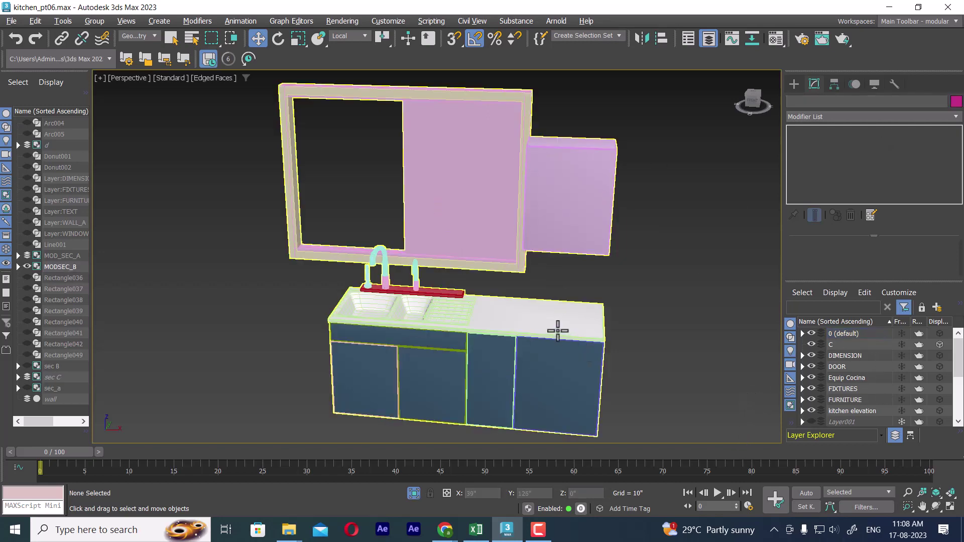
left_click(812, 334)
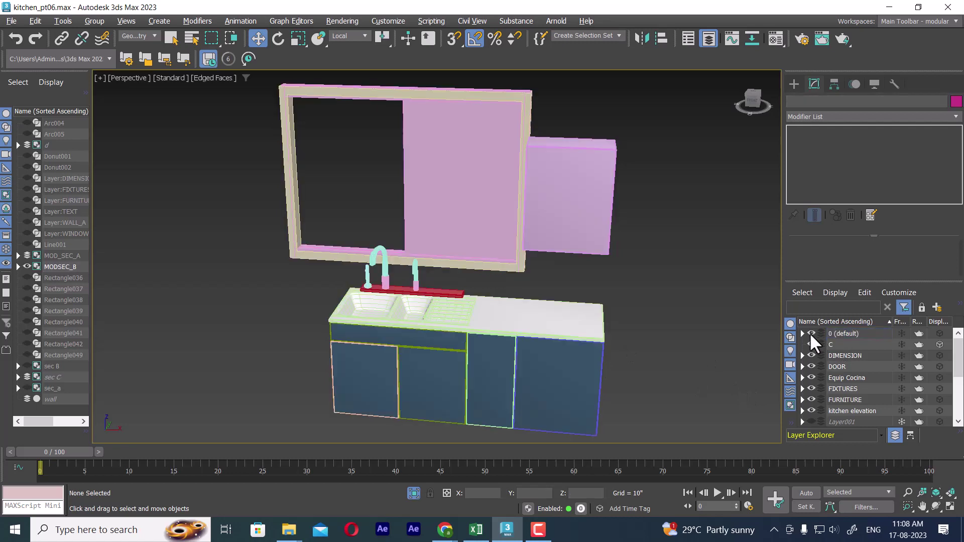
left_click(812, 334)
left_click(134, 38)
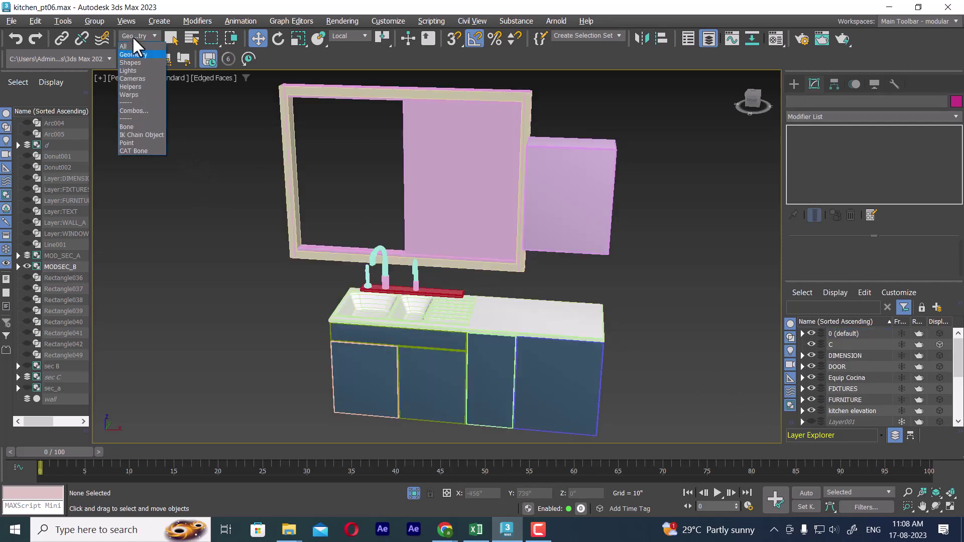
left_click(127, 46)
left_click_drag(215, 140, 533, 368)
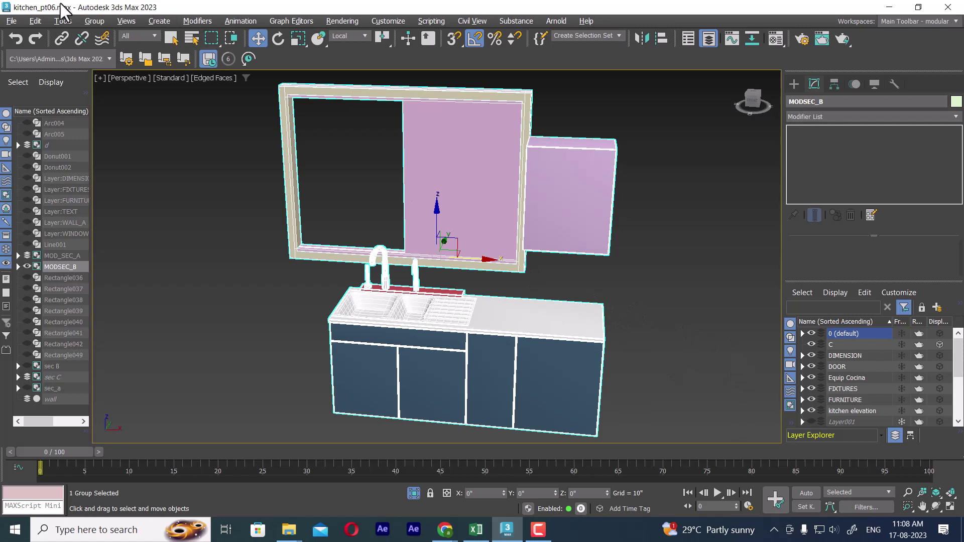
Step: Group the selected kitchen objects under the name MOD_SEC_B
left_click(85, 18)
left_click(104, 31)
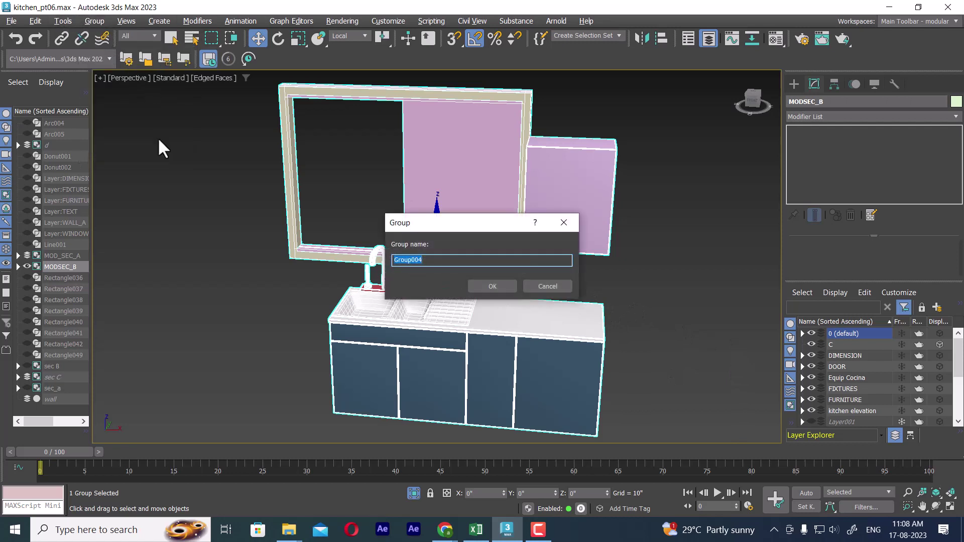
type("D")
key("BackSpace")
type("SEC")
key("Home")
type("_")
type("MOD")
key("BackSpace")
key("BackSpace")
key("BackSpace")
key("BackSpace")
type("MOD")
type("_")
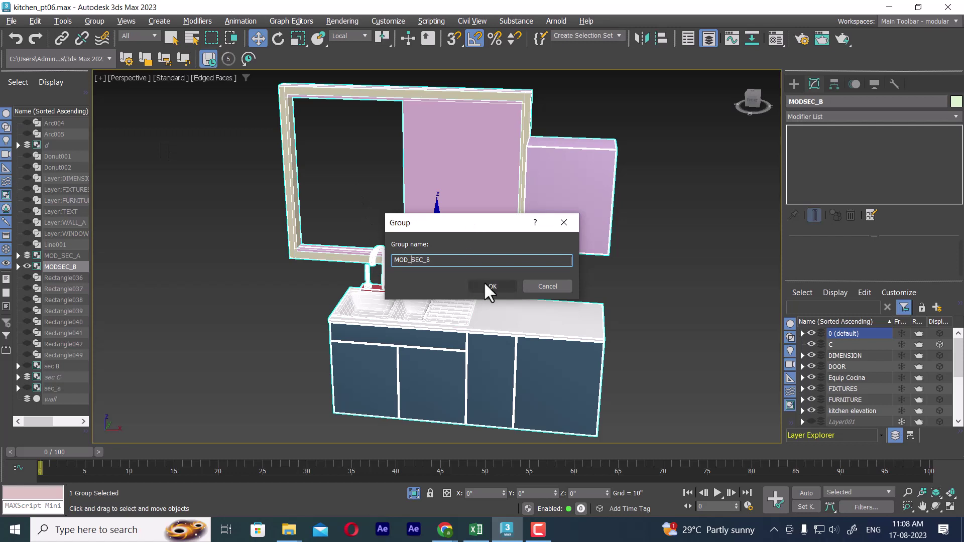
left_click(485, 286)
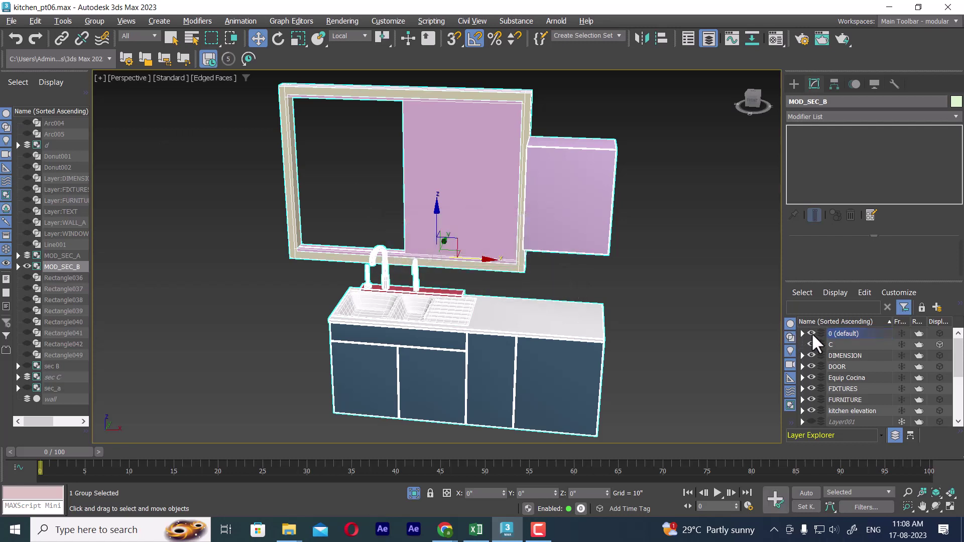
Step: Toggle the default layer's visibility and select the MOD_SEC_B and kitchen groups
left_click(811, 334)
left_click(811, 333)
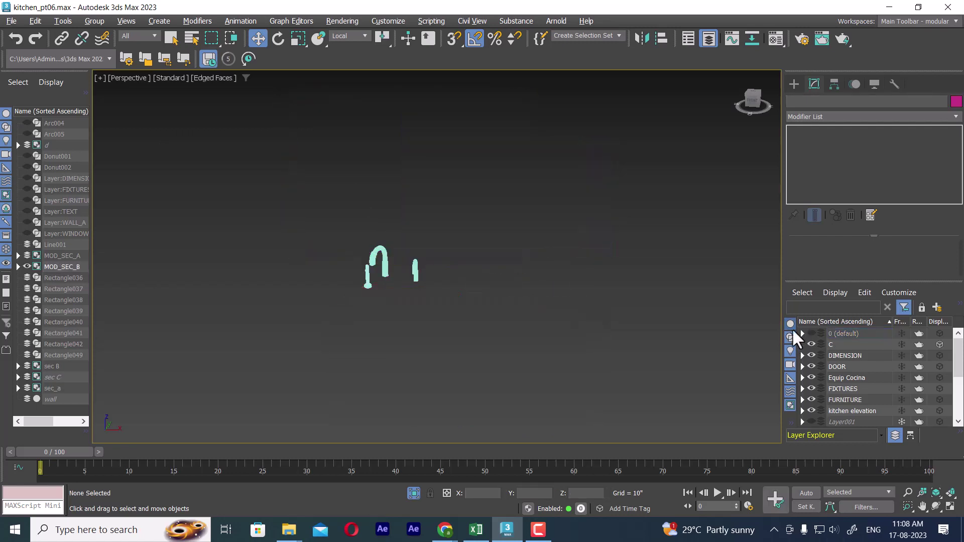
left_click_drag(440, 209, 366, 290)
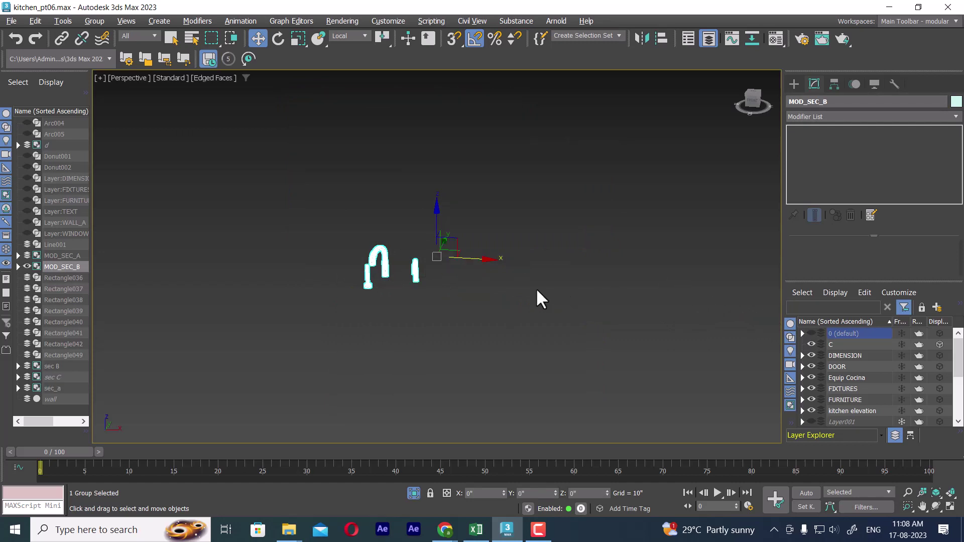
left_click(558, 291)
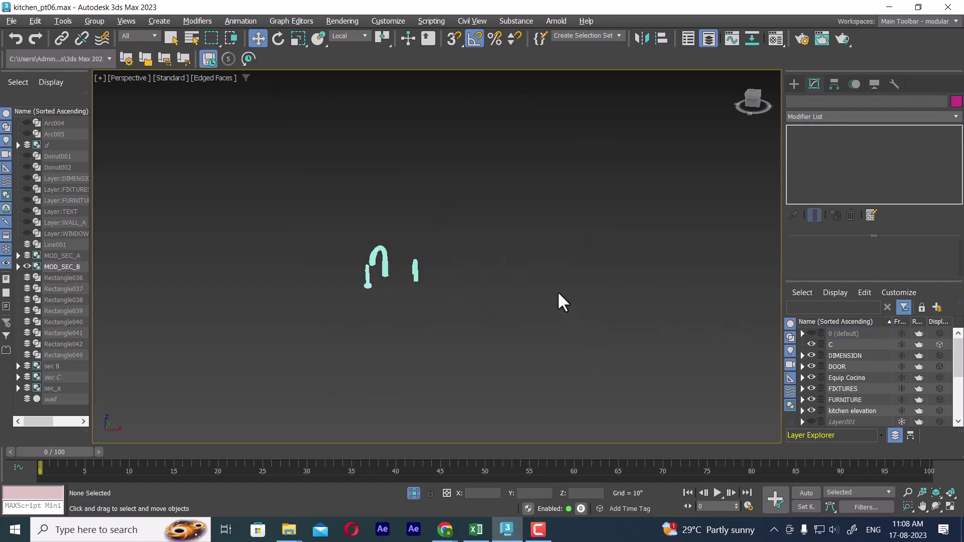
left_click_drag(260, 390, 255, 420)
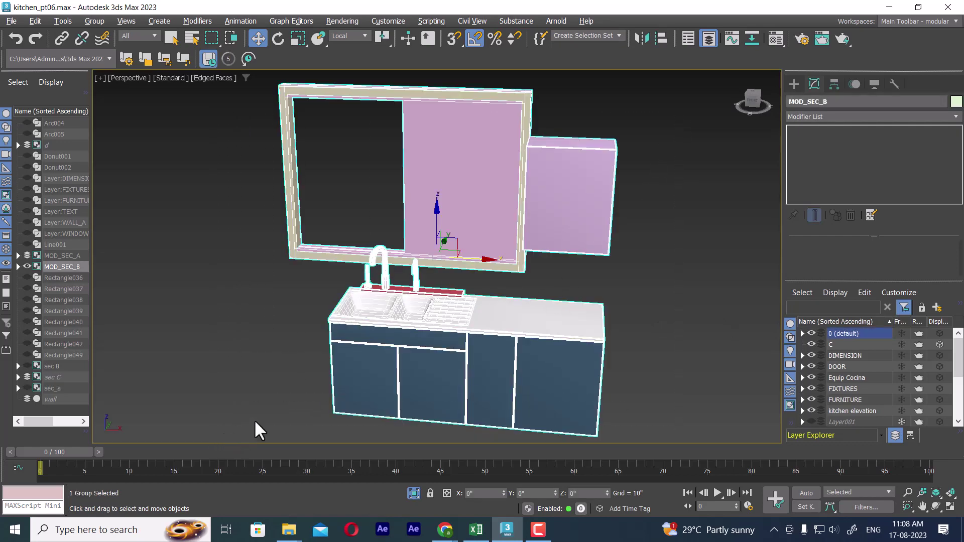
scroll(385, 338, "up", 5)
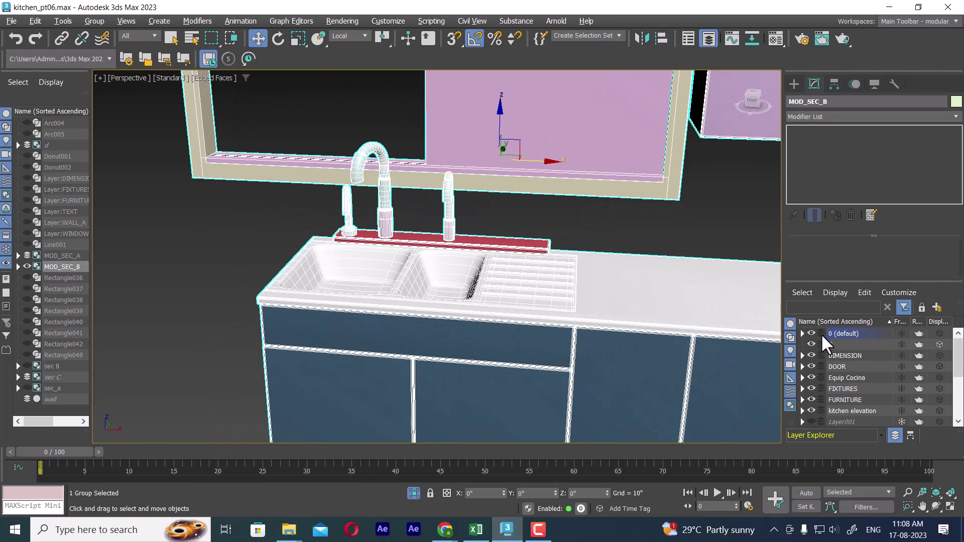
Step: Select the cabinet group, slide it right, then undo the move
left_click(812, 333)
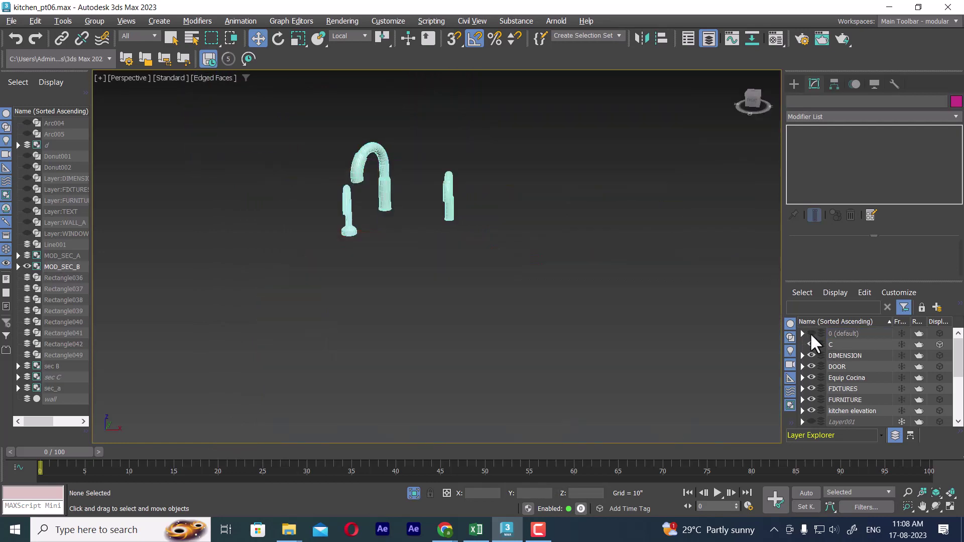
left_click(812, 334)
scroll(570, 307, "down", 3)
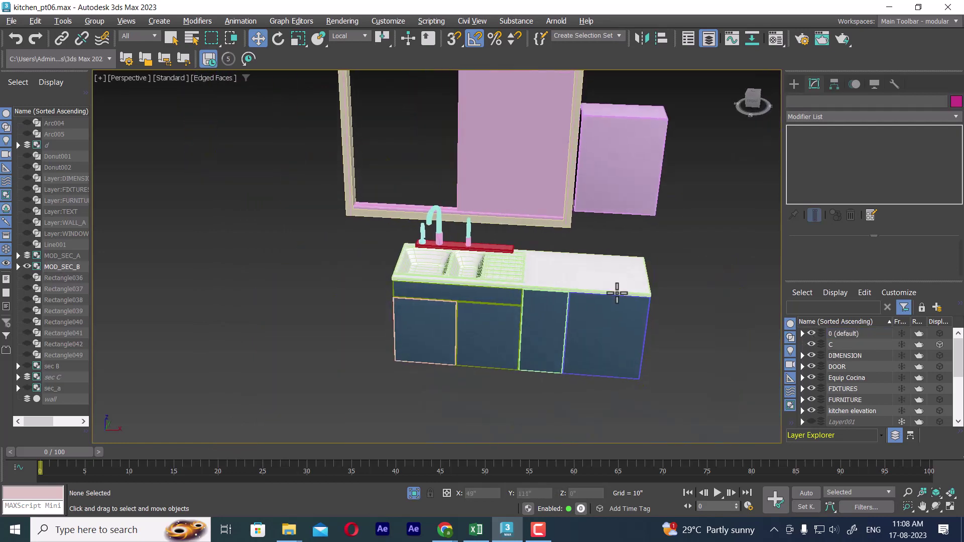
scroll(618, 293, "down", 3)
left_click_drag(478, 125, 635, 270)
scroll(547, 227, "up", 2)
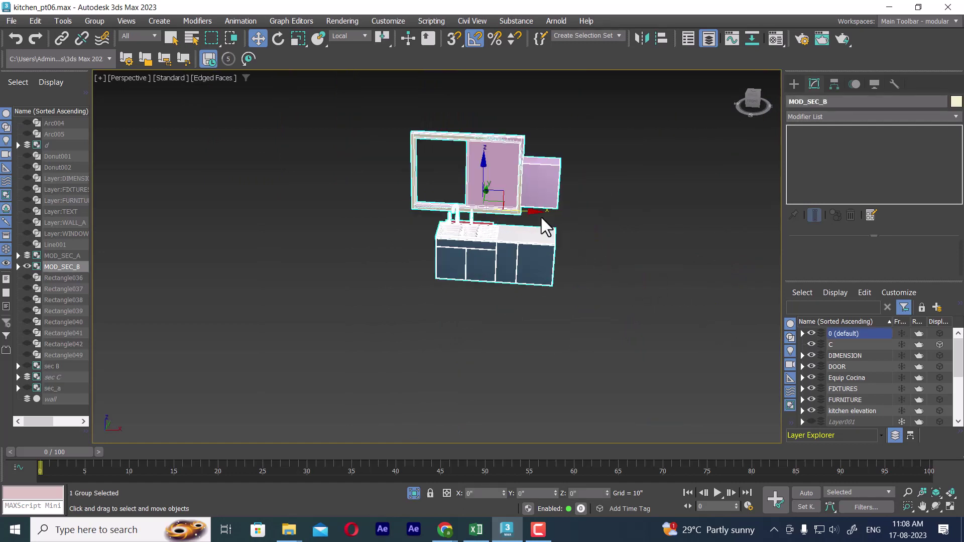
left_click_drag(543, 220, 724, 221)
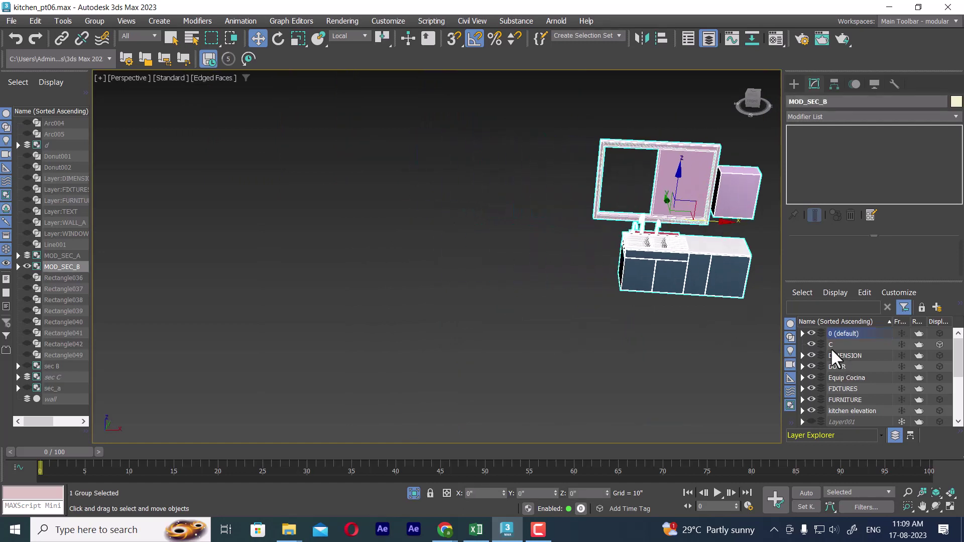
key("ctrl+z")
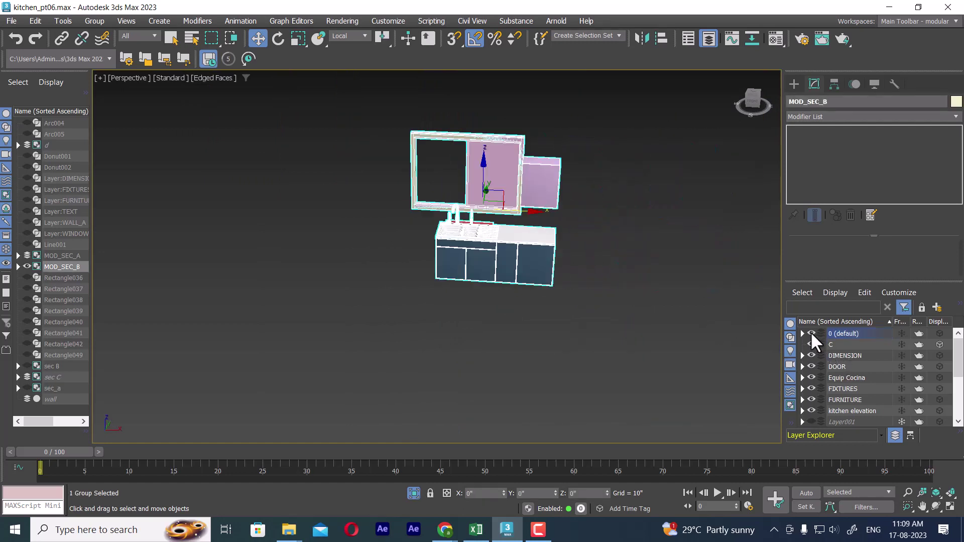
Step: Hide the default layer and shift the MOD_SEC_B group to the left
left_click(812, 333)
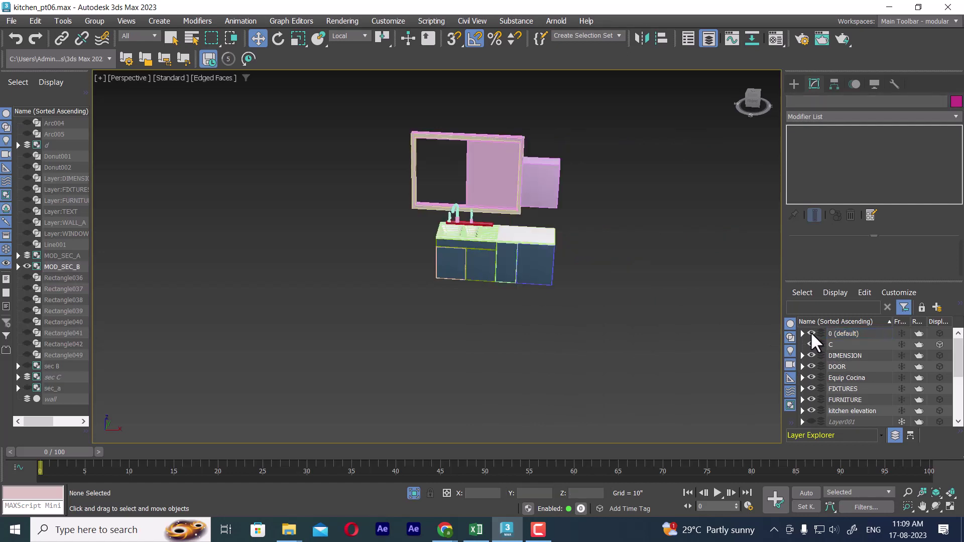
left_click(812, 333)
left_click(472, 213)
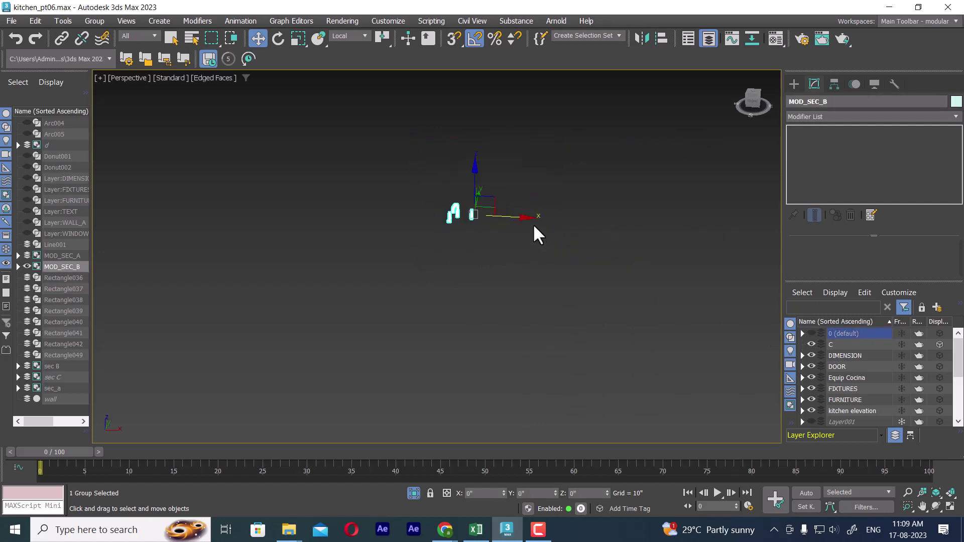
left_click_drag(530, 213, 417, 215)
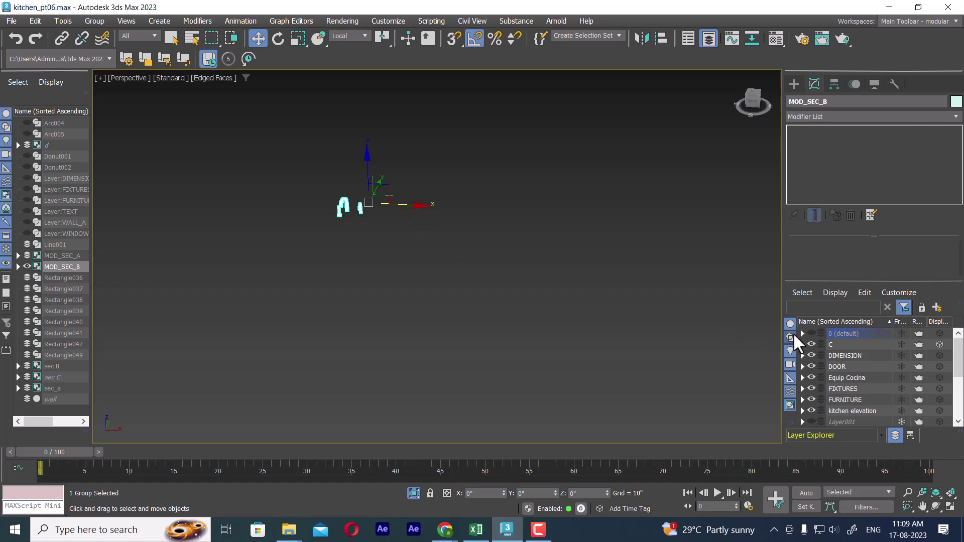
Step: Frame the MOD_SEC_B group, enlarge the Layer Explorer list, and open layer options
left_click(811, 333)
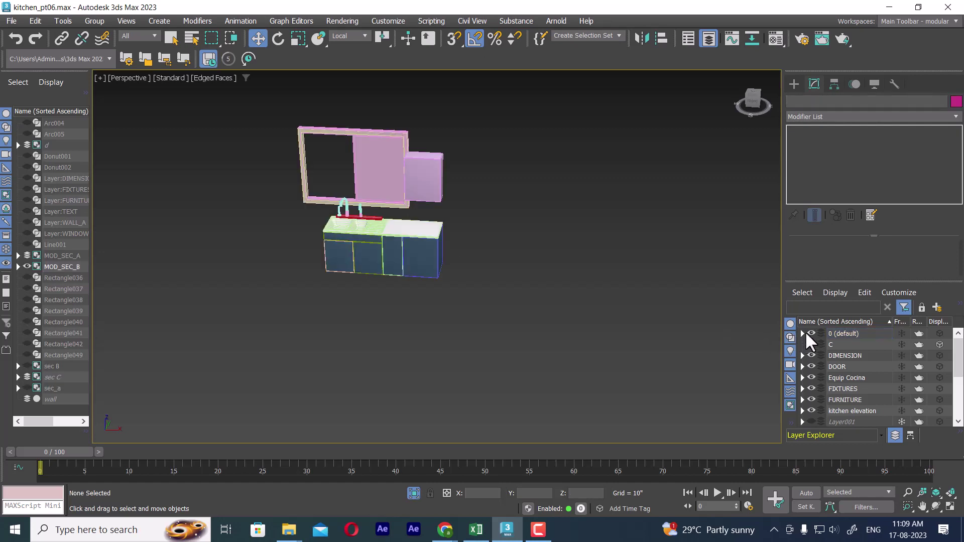
left_click(807, 332)
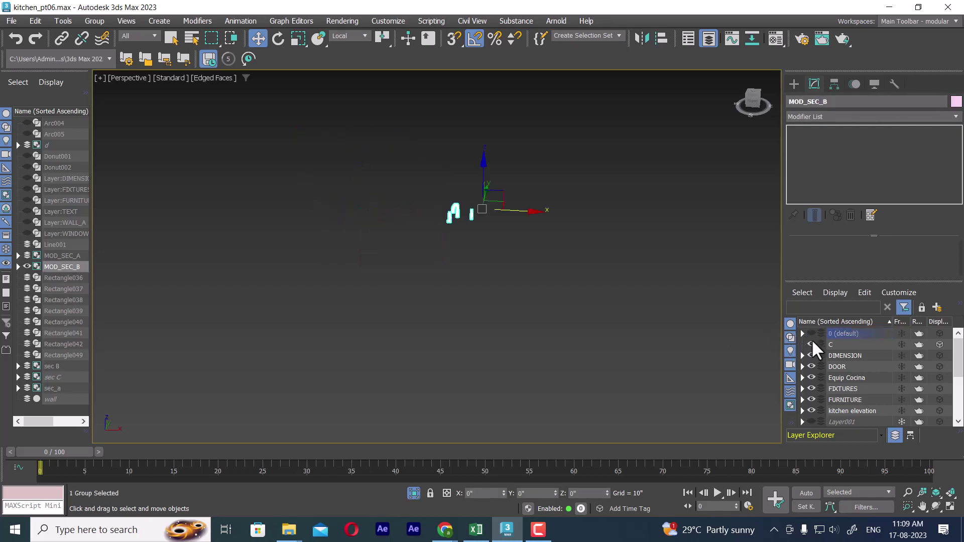
left_click(811, 333)
left_click(530, 250)
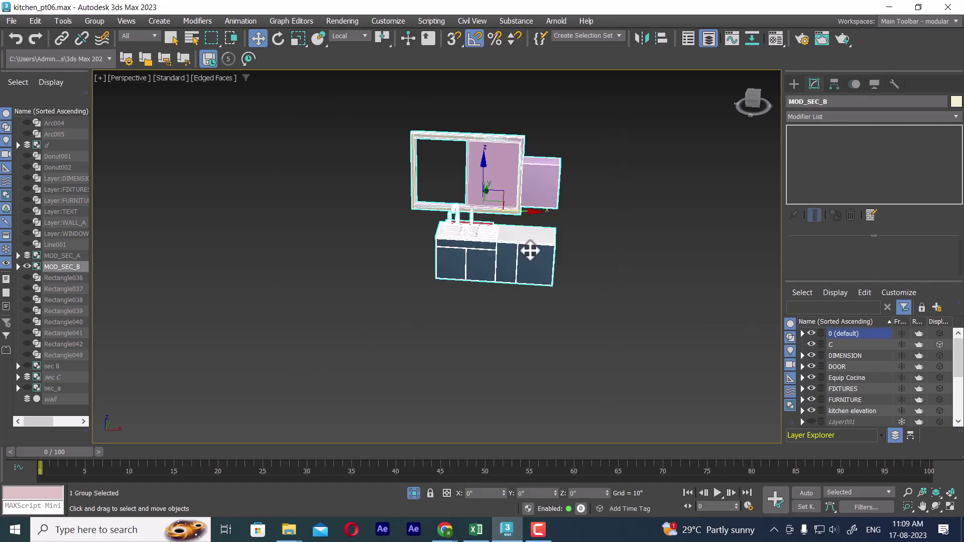
key("z")
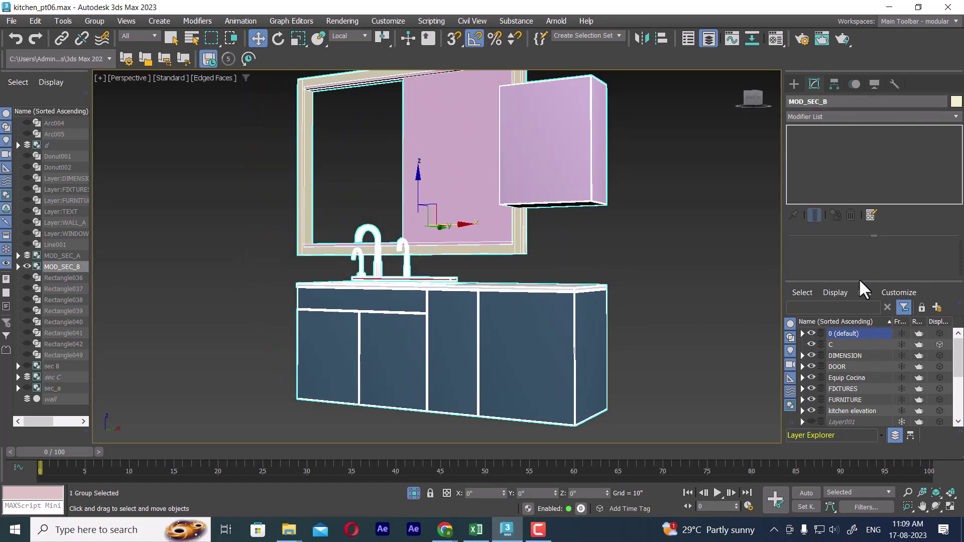
left_click_drag(859, 280, 857, 174)
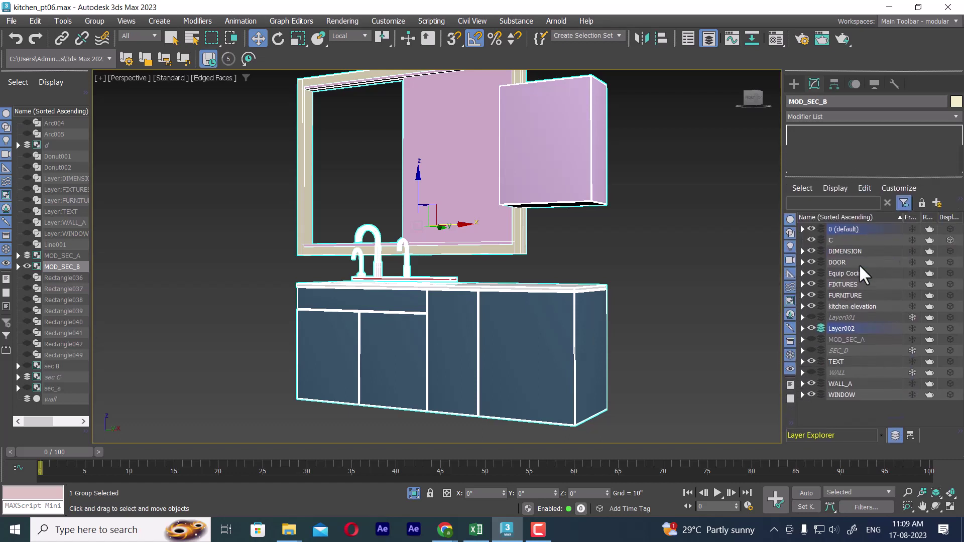
right_click(848, 228)
Step: Toggle Layer002's faucet visibility and inspect the default layer's object list
left_click(811, 328)
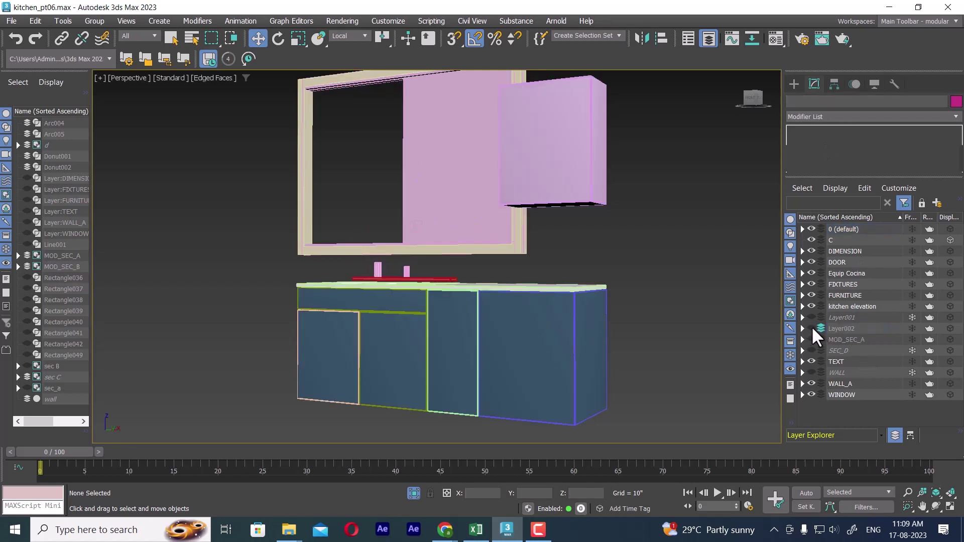
left_click(812, 327)
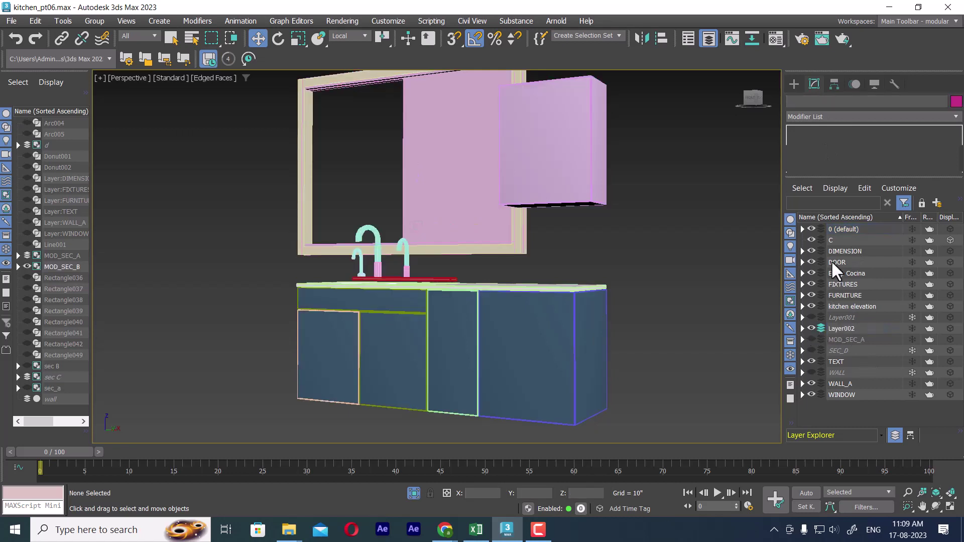
left_click(840, 227)
left_click(811, 229)
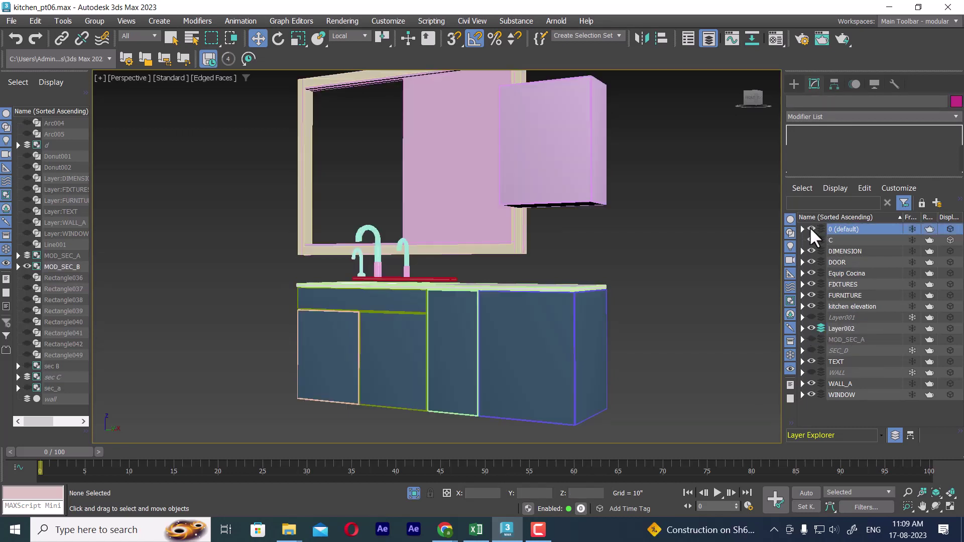
left_click(811, 229)
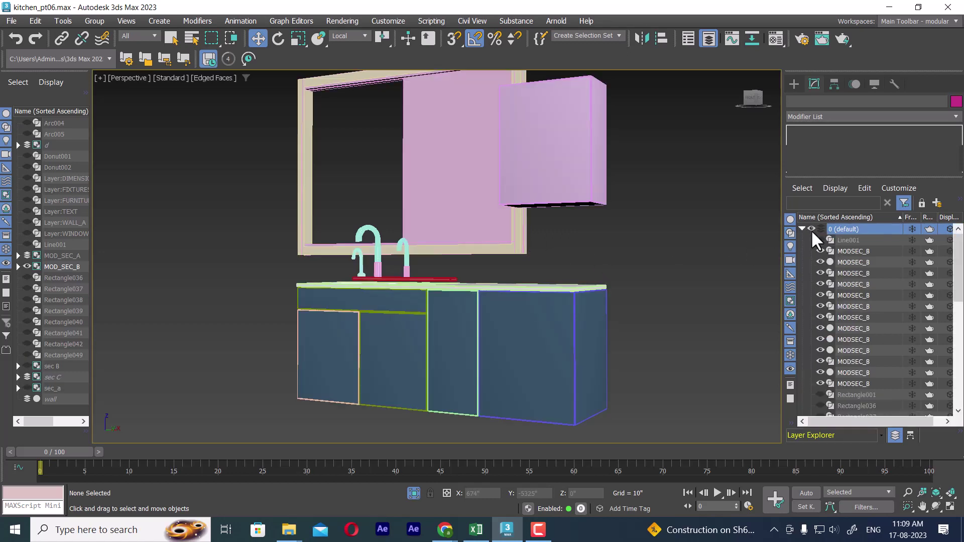
left_click(810, 229)
Step: Hide, collapse, re-show and freeze the default layer
left_click(811, 228)
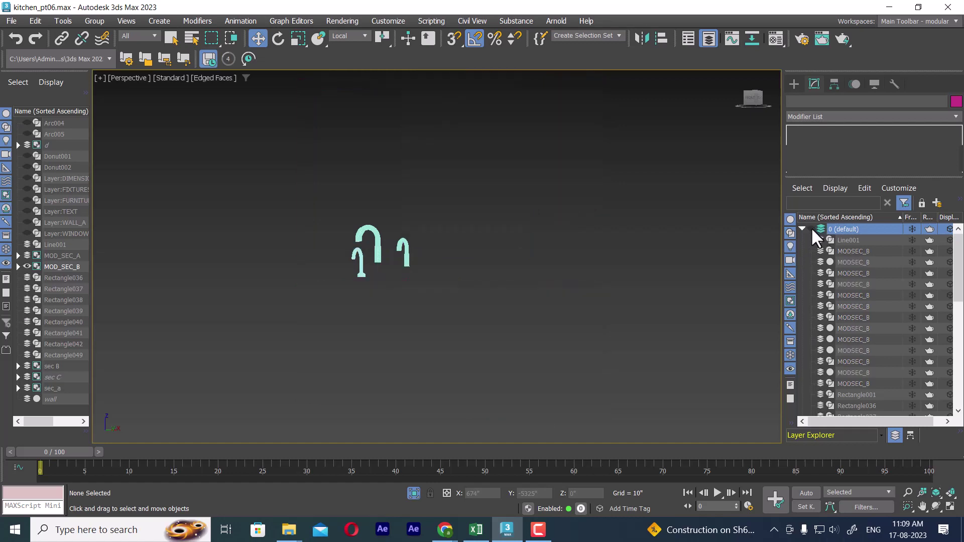
left_click(812, 229)
left_click(811, 228)
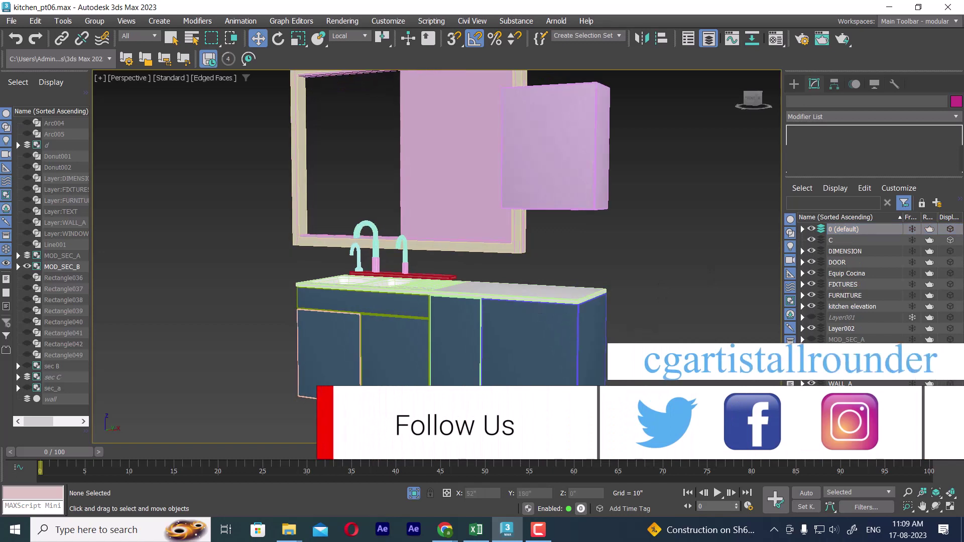
left_click(912, 228)
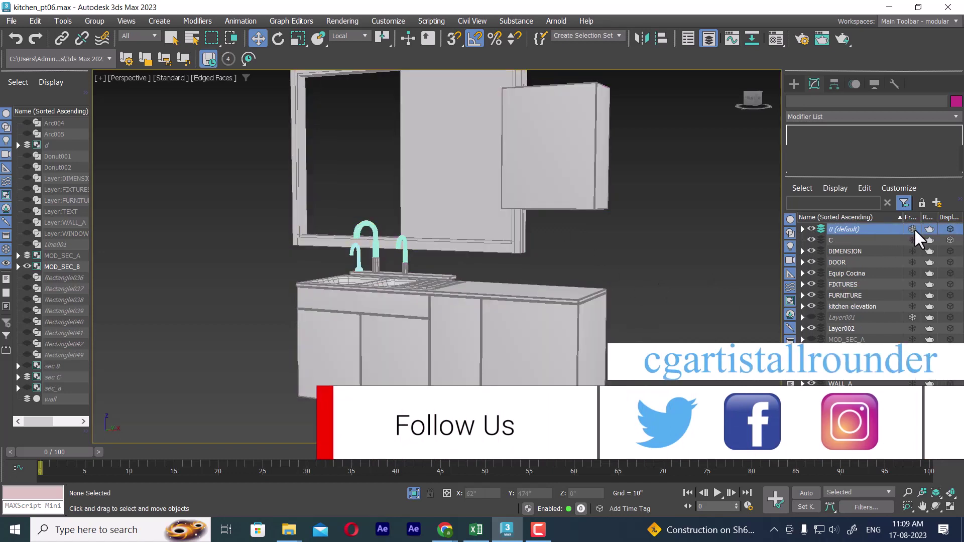
left_click(810, 228)
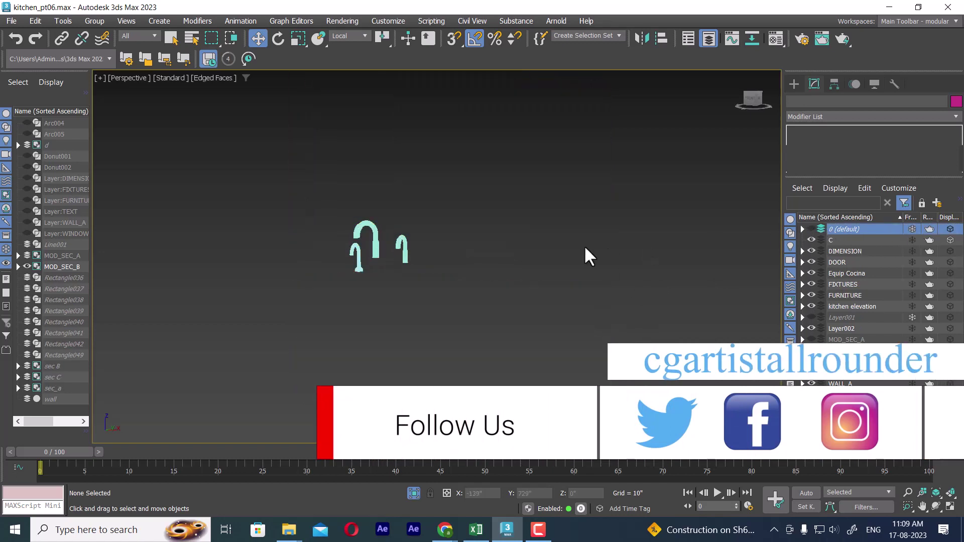
Step: Unhide all objects, answering No to unhiding layers
right_click(559, 219)
left_click(595, 170)
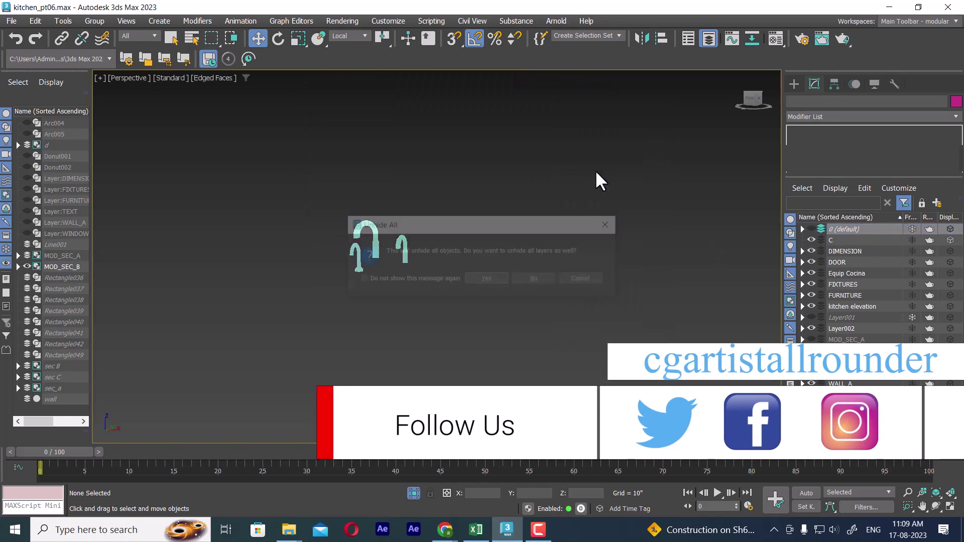
left_click(536, 278)
Step: Turn Layer001 back on, orbit the kitchen, and select the left cabinet wall group sec_a
mouse_move(540, 320)
middle_mouse_down("alt")
mouse_move(532, 346)
mouse_move(596, 350)
middle_mouse_up("alt")
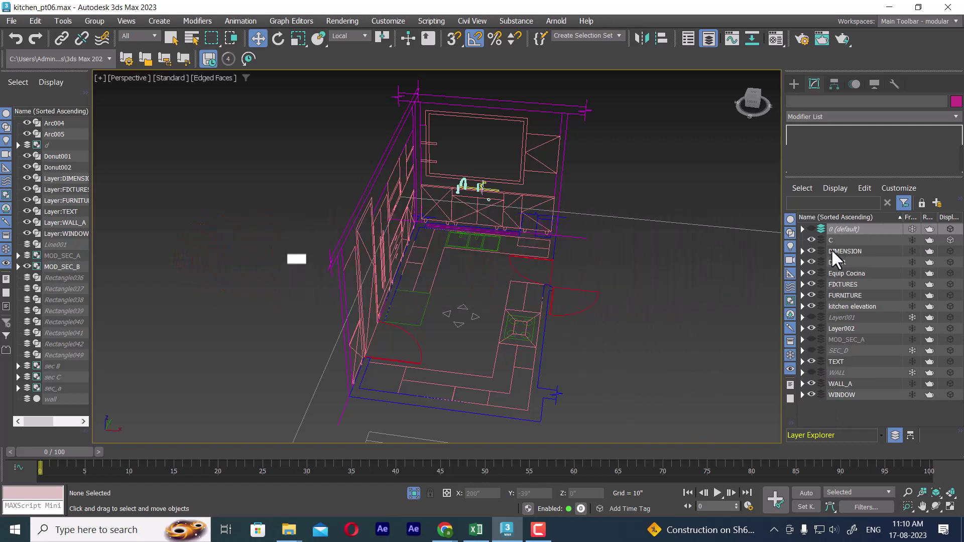
left_click(811, 317)
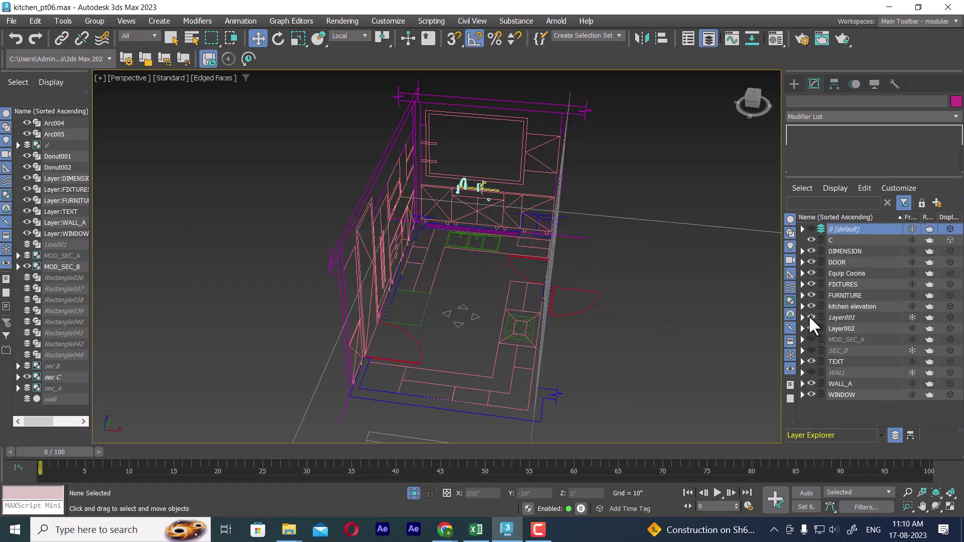
mouse_move(604, 306)
middle_mouse_down("alt")
mouse_move(640, 319)
mouse_move(753, 324)
middle_mouse_up("alt")
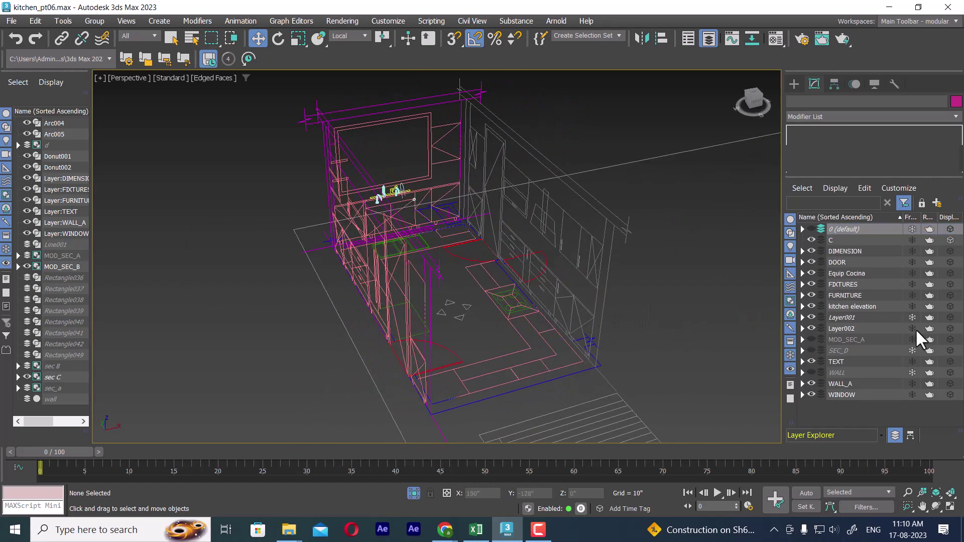
left_click(879, 318)
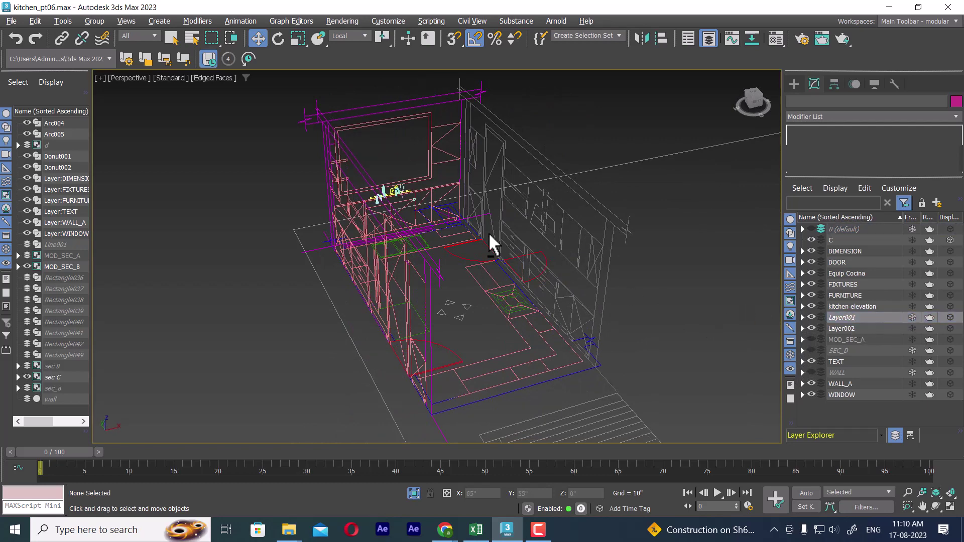
mouse_move(489, 234)
middle_mouse_down("alt")
mouse_move(609, 313)
mouse_move(375, 286)
mouse_move(342, 212)
middle_mouse_up("alt")
left_click(341, 211)
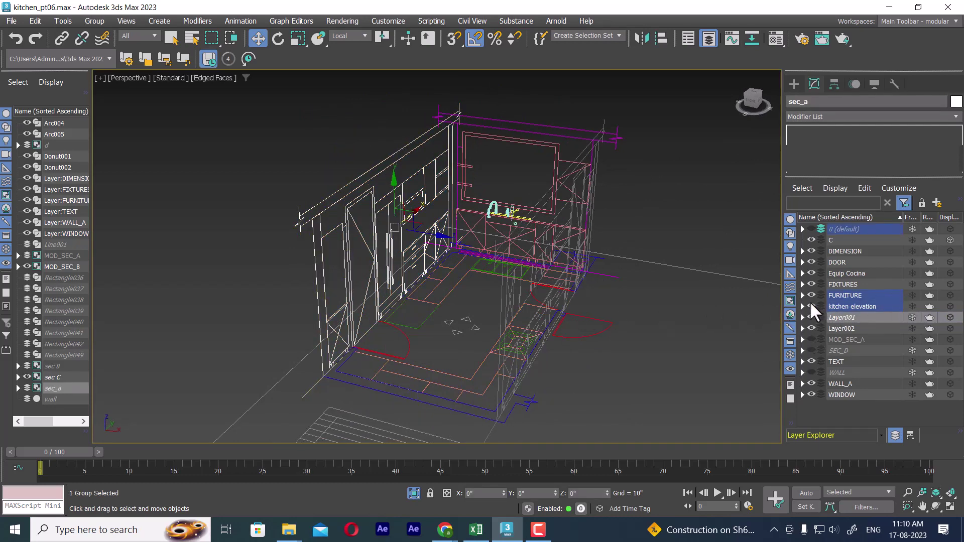
Step: Select the sec_a cabinet wall and isolate it with Alt+Q
key("ctrl+d")
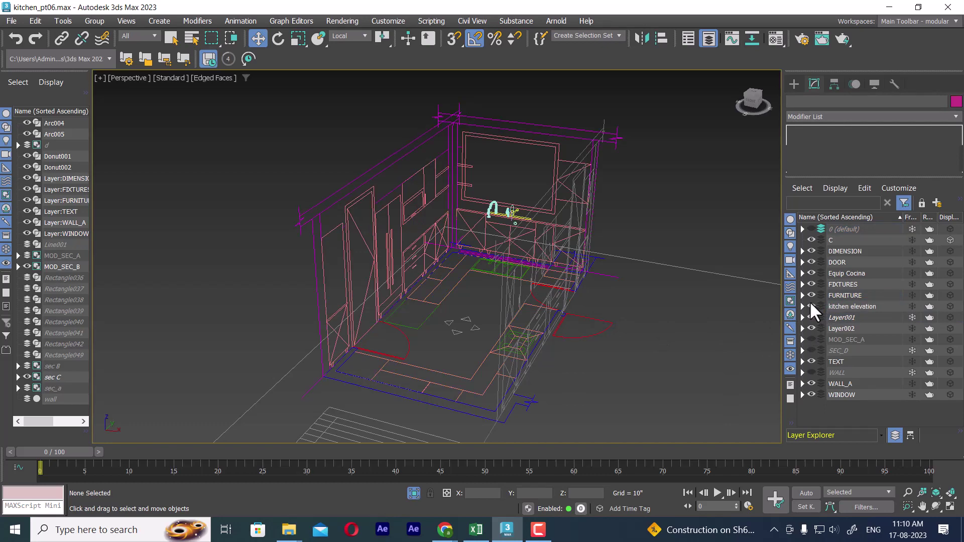
left_click(811, 294)
left_click(355, 242)
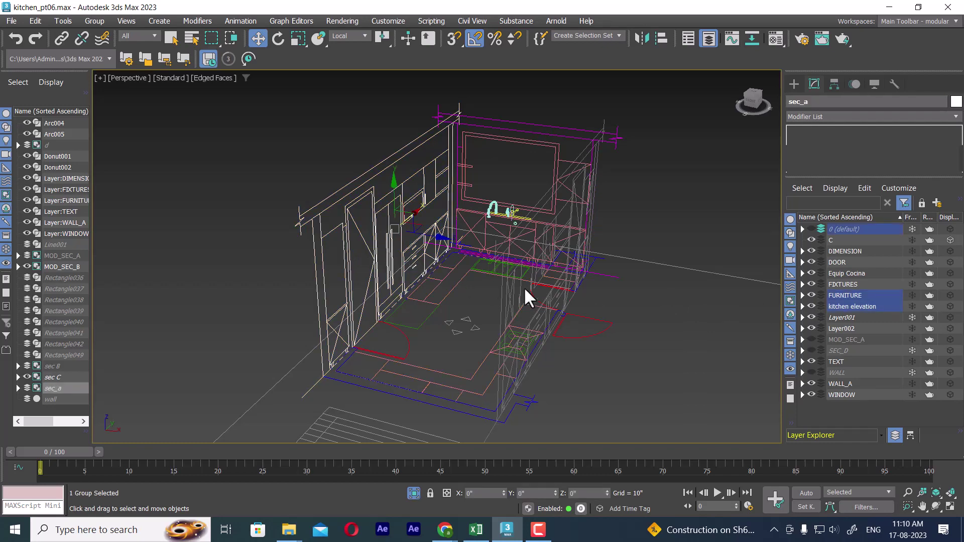
key("alt+q")
middle_click_drag(607, 293, 539, 282, "alt")
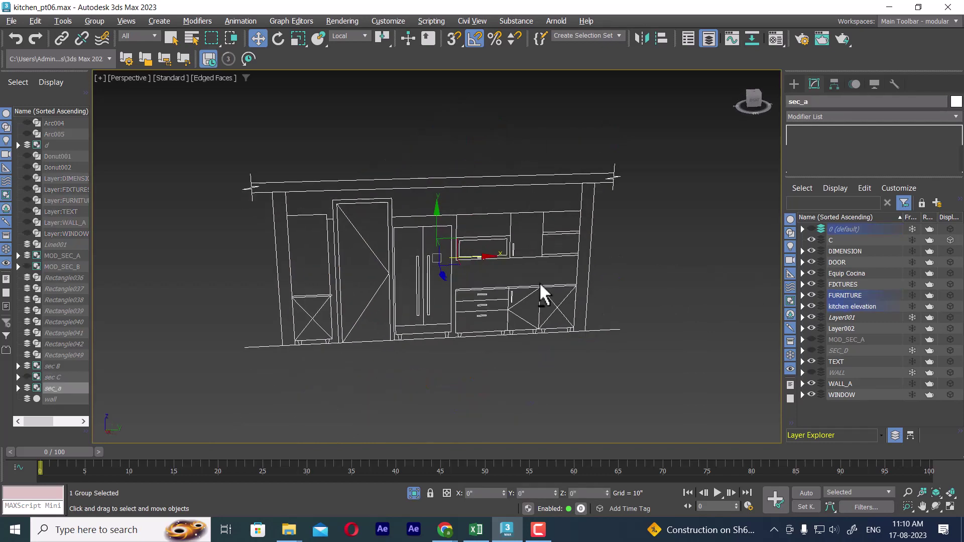
Step: Group the isolated wall as SEC_A and select the whole cabinet elevation
left_click(95, 20)
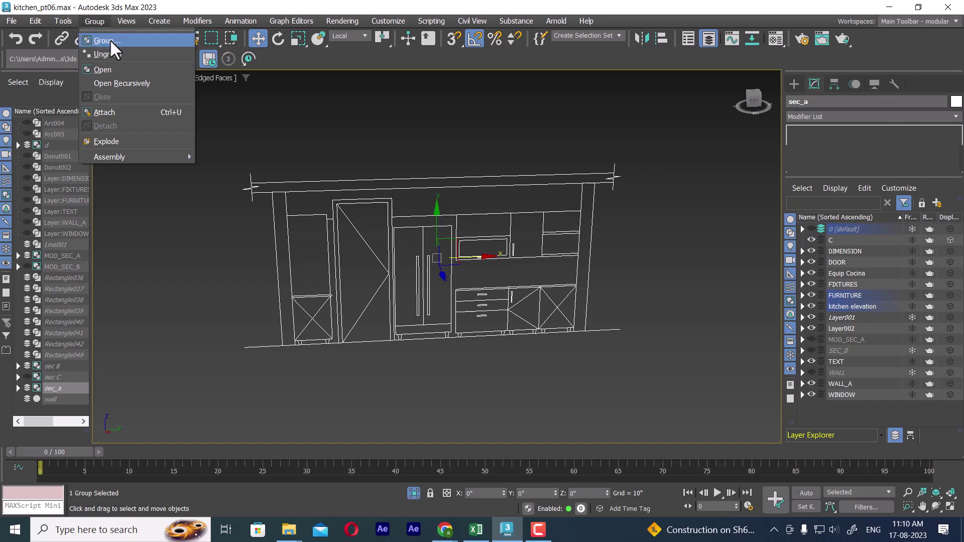
left_click(107, 40)
type("SE")
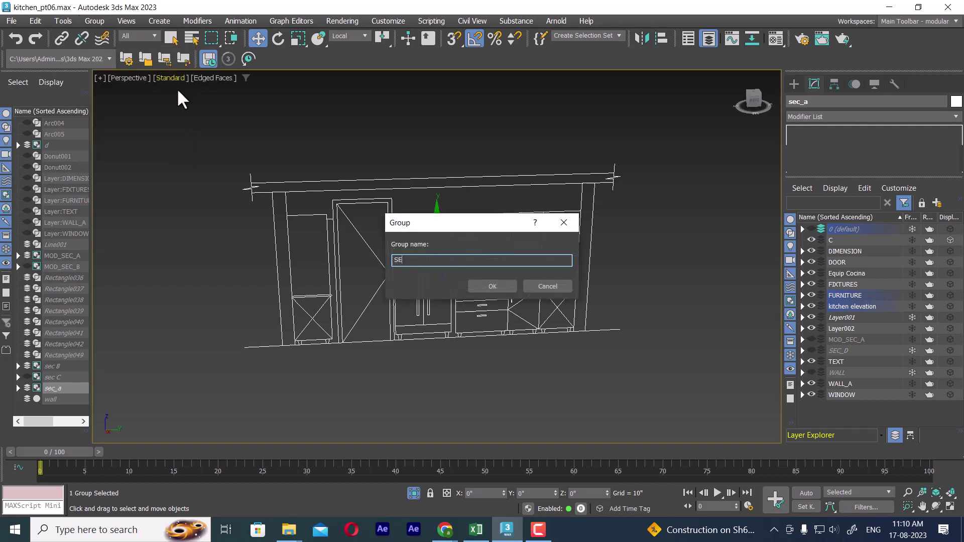
type("C_A")
left_click(492, 286)
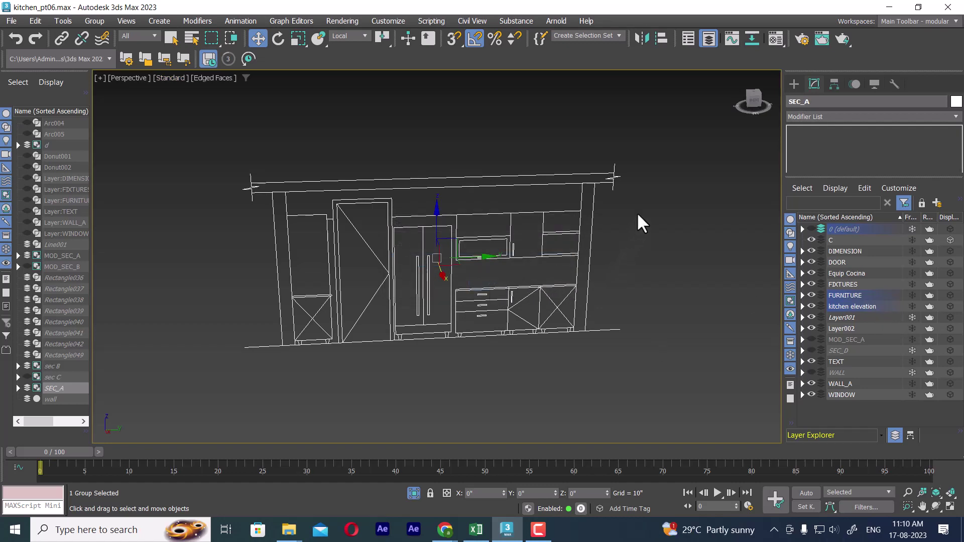
mouse_move(656, 140)
left_mouse_down()
mouse_move(170, 442)
mouse_move(261, 403)
left_mouse_up()
Step: Hide FURNITURE sublayer a, unhiding hidden objects but not layers along the way
left_click(803, 296)
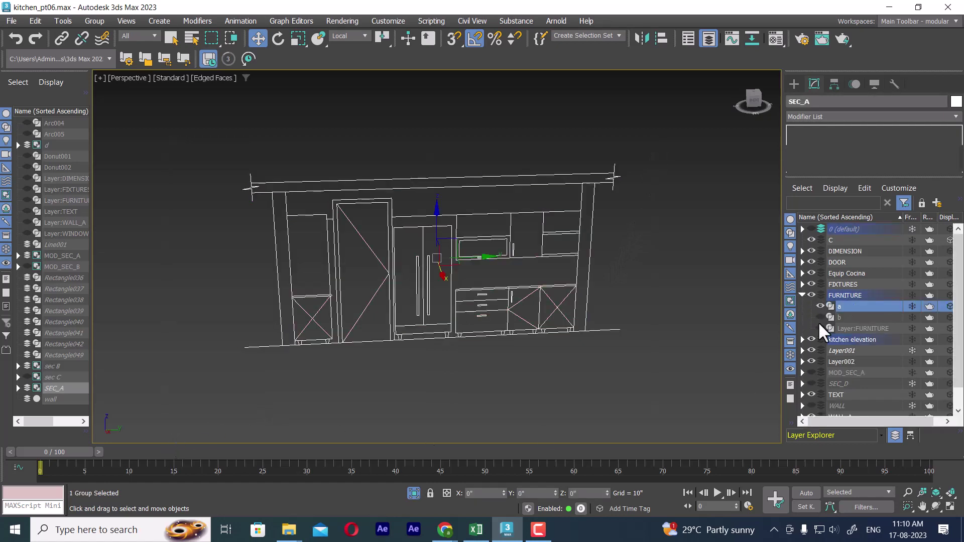
left_click(821, 306)
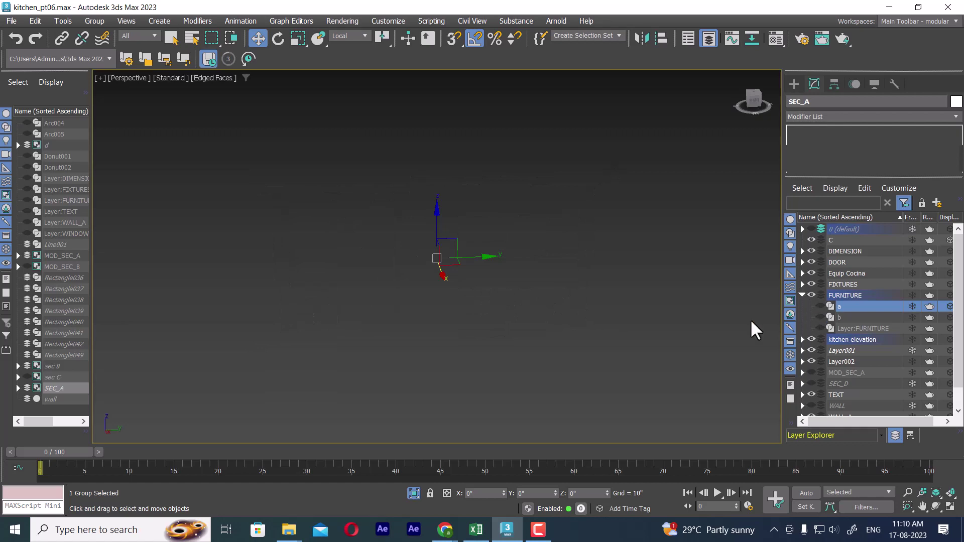
middle_click_drag(752, 323, 586, 320, "alt")
right_click(576, 277)
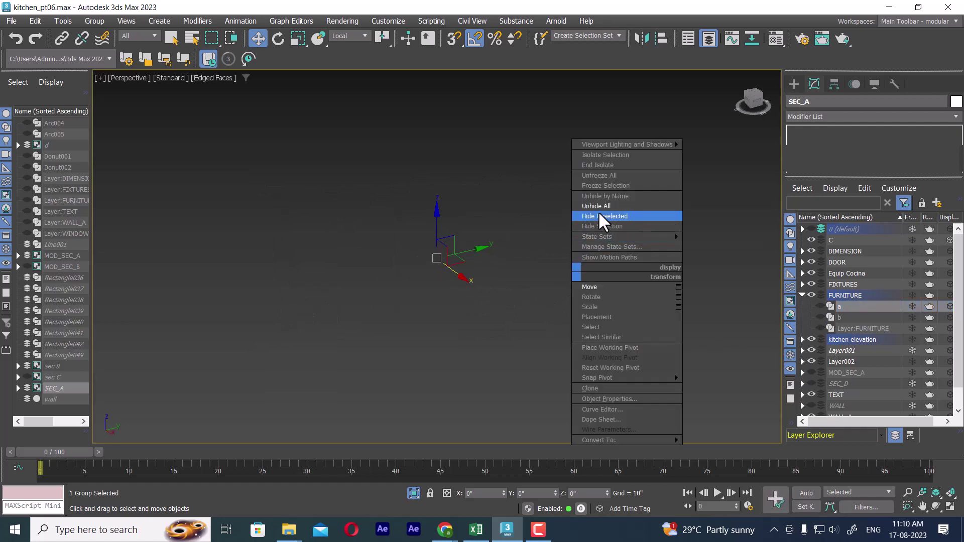
left_click(599, 216)
right_click(584, 236)
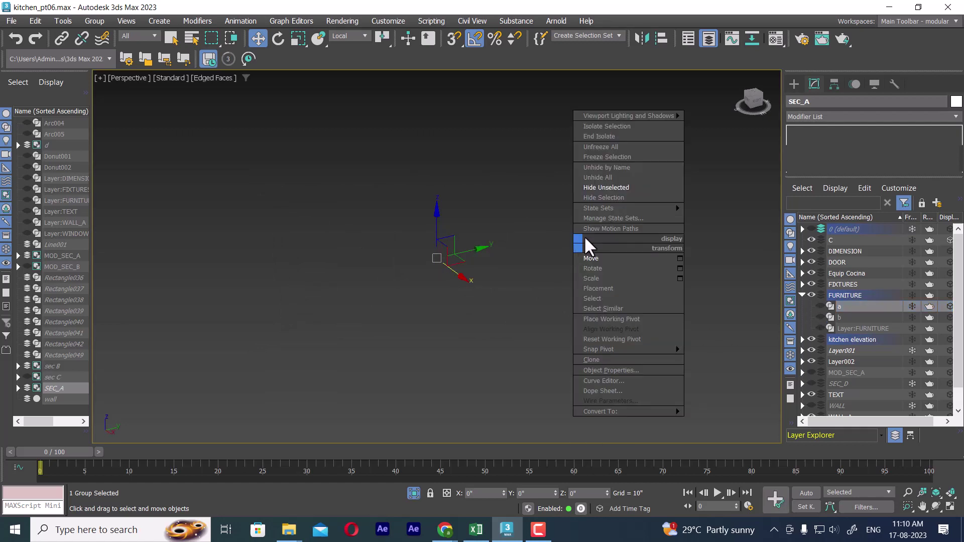
left_click(614, 177)
left_click(536, 279)
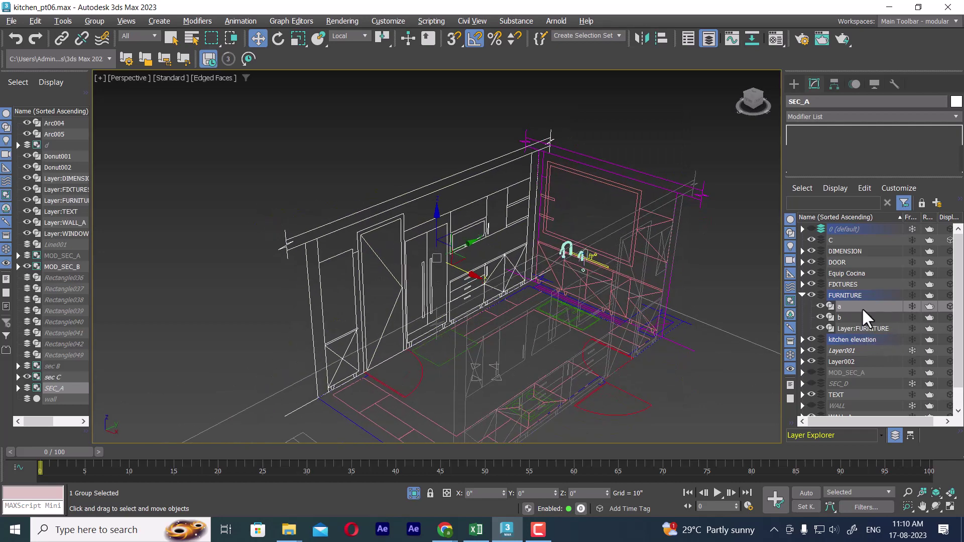
left_click(821, 305)
Step: Select the sec B window-wall group while toggling sublayer b off and back on
left_click(613, 274)
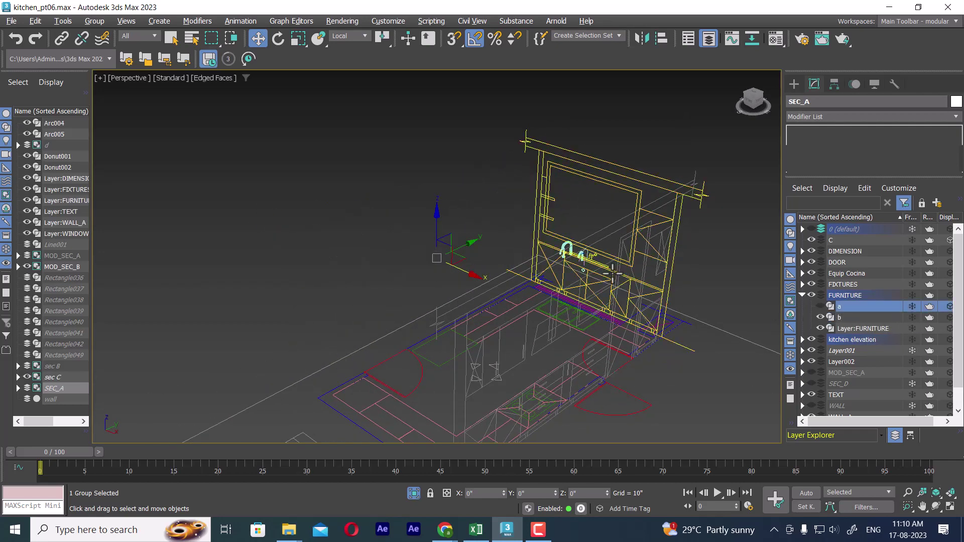
middle_click_drag(613, 274, 794, 319, "alt")
left_click(821, 318)
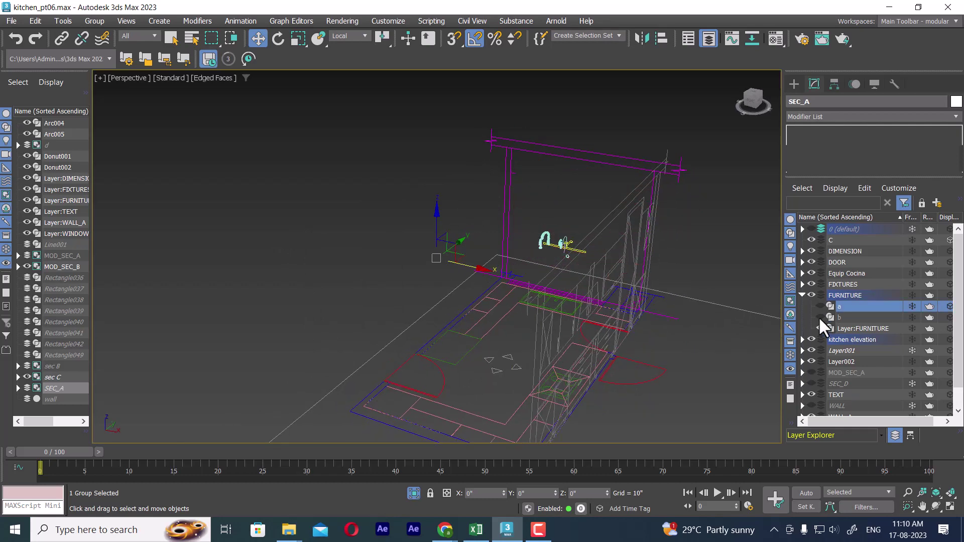
mouse_move(689, 311)
middle_mouse_down("alt")
mouse_move(713, 301)
mouse_move(818, 349)
middle_mouse_up("alt")
left_click(525, 149)
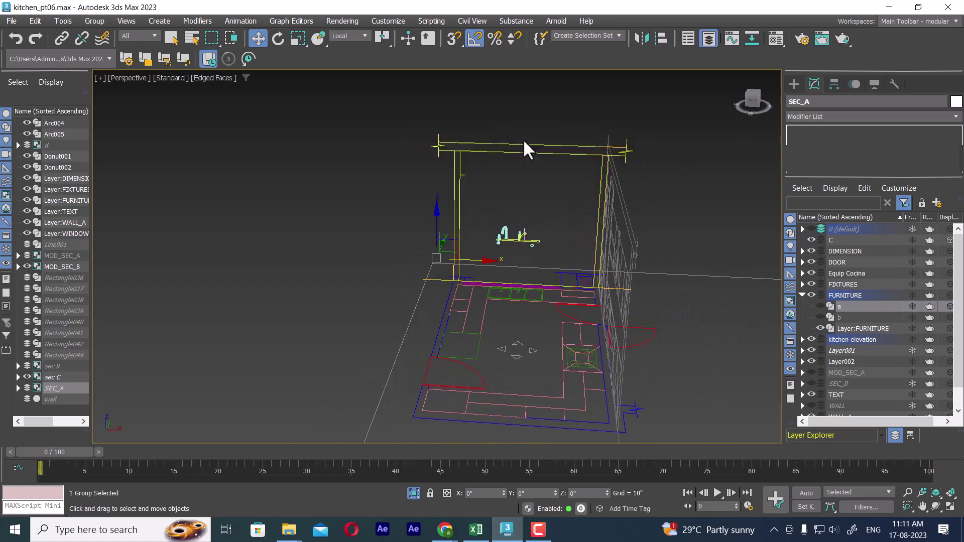
left_click(521, 147)
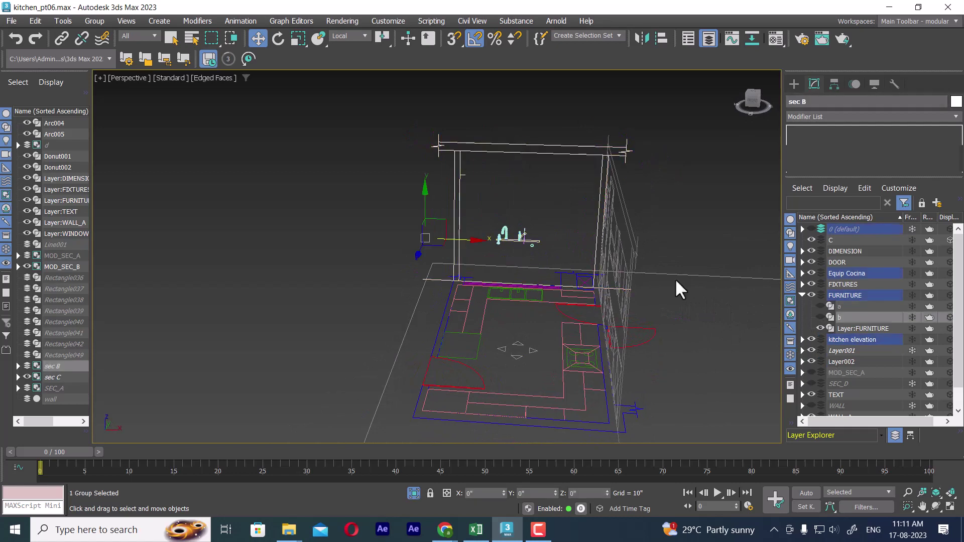
left_click(820, 317)
middle_click_drag(508, 237, 534, 256, "alt")
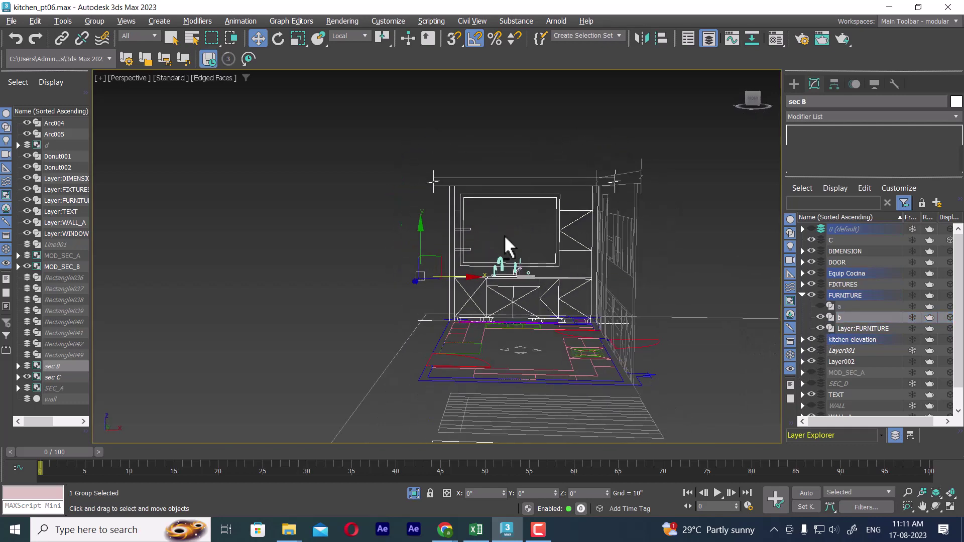
Step: Hide the faucet with Hide Selection, then select the sec B group
left_click(478, 236)
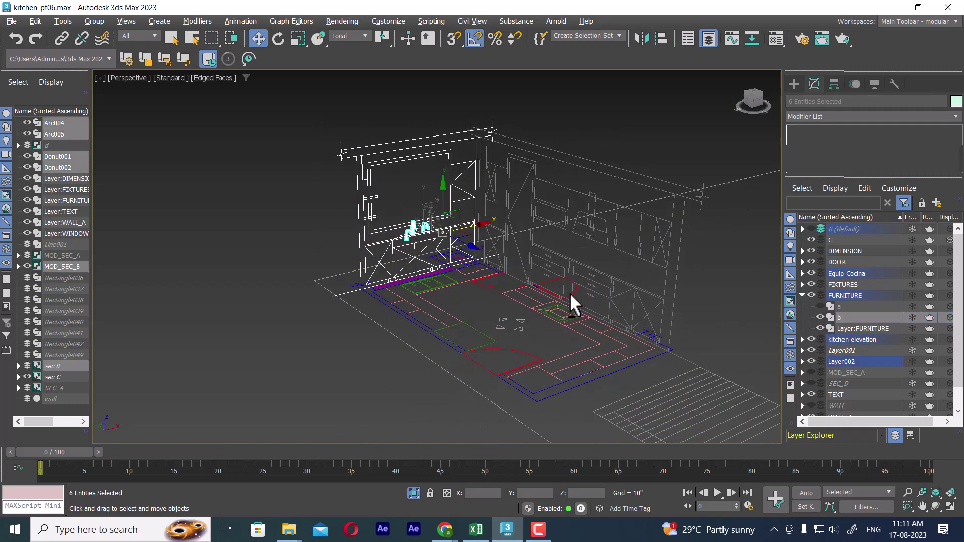
mouse_move(468, 297)
middle_mouse_down("alt")
mouse_move(547, 263)
mouse_move(489, 288)
middle_mouse_up("alt")
left_click_drag(483, 210, 394, 323)
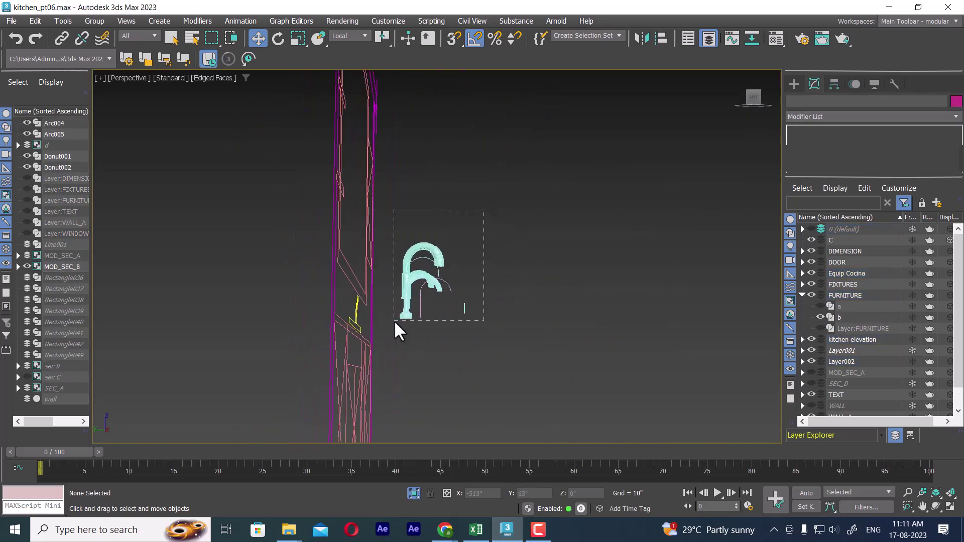
right_click(443, 261)
left_click(497, 213)
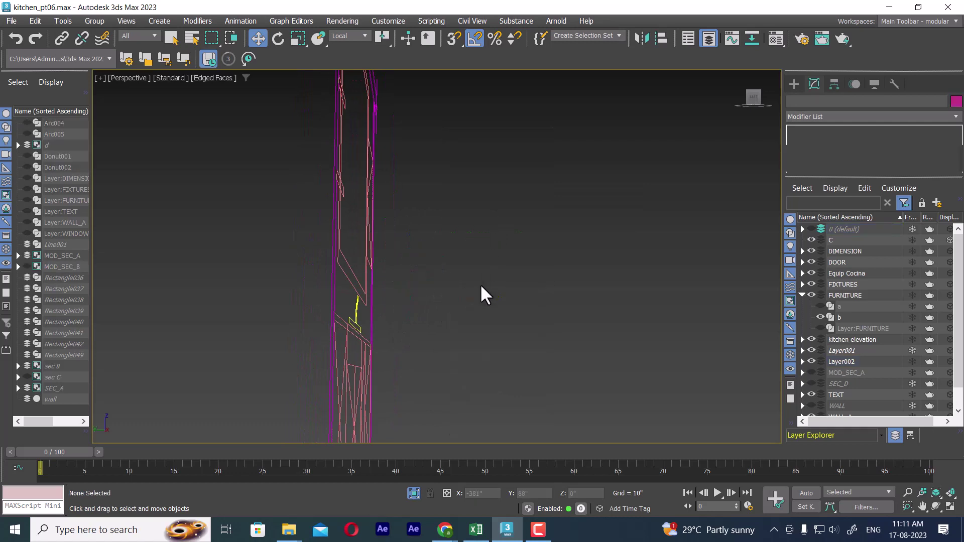
middle_click_drag(480, 285, 517, 156, "alt")
left_click_drag(535, 100, 378, 396)
middle_click_drag(377, 397, 451, 344, "alt")
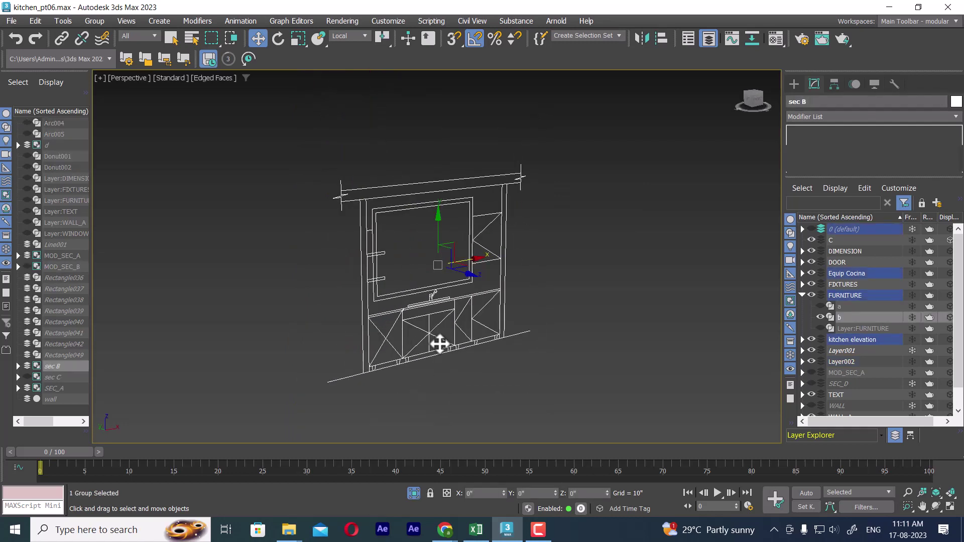
Step: Ungroup sec B and regroup its three shapes as a new group named SEC_B
left_click(94, 22)
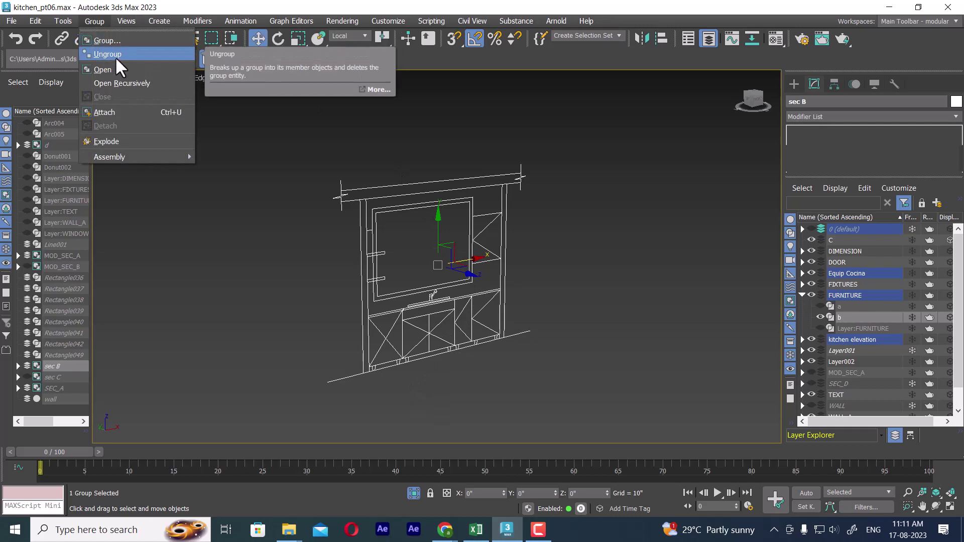
left_click(116, 54)
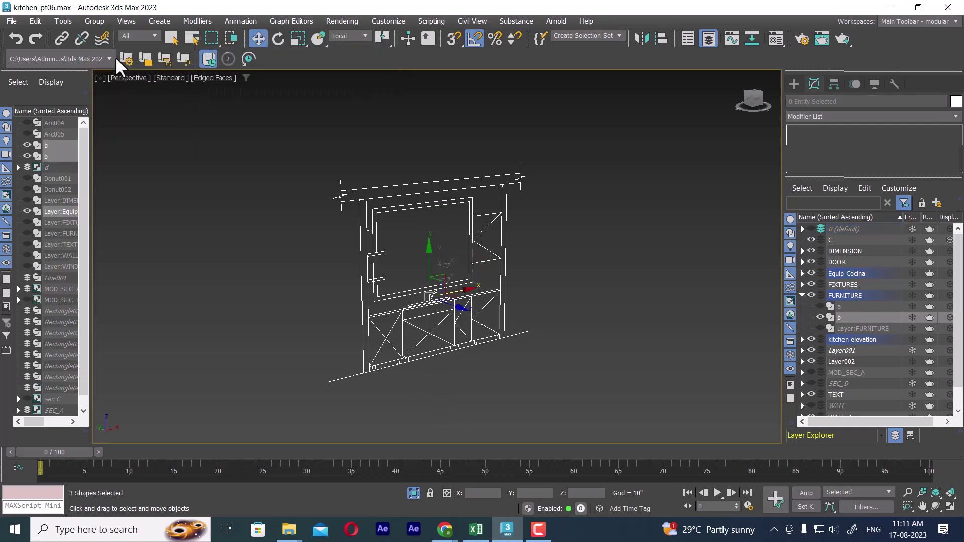
left_click(92, 22)
left_click(110, 40)
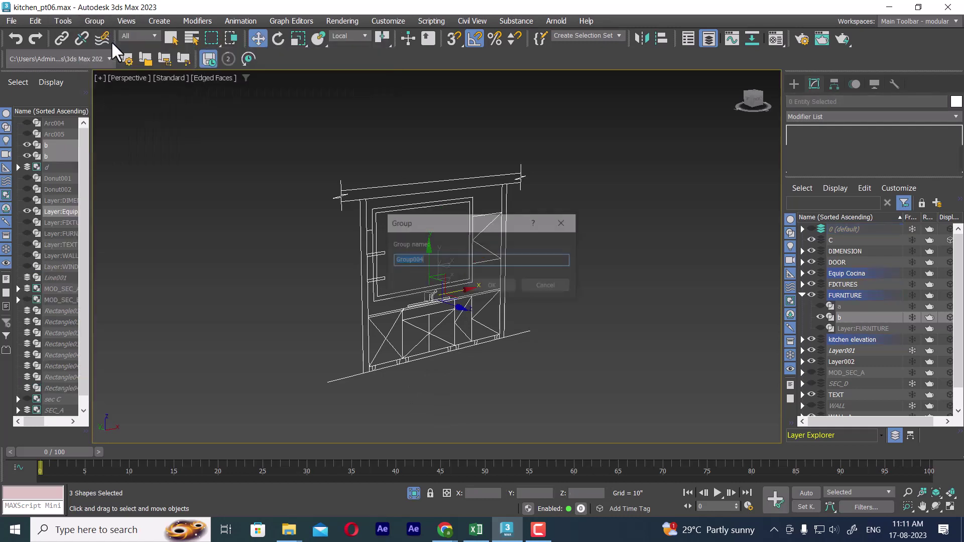
type("SEC")
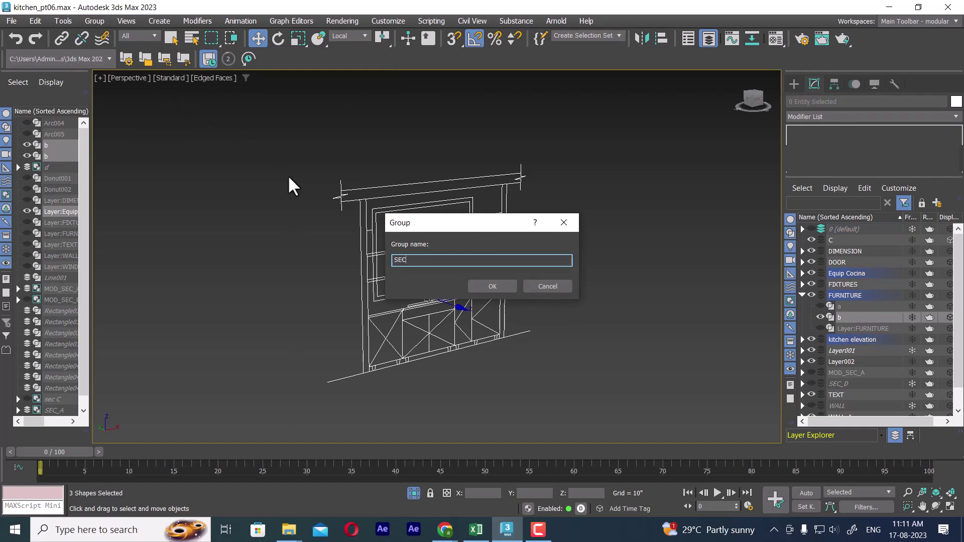
type("_")
type("B")
left_click(484, 287)
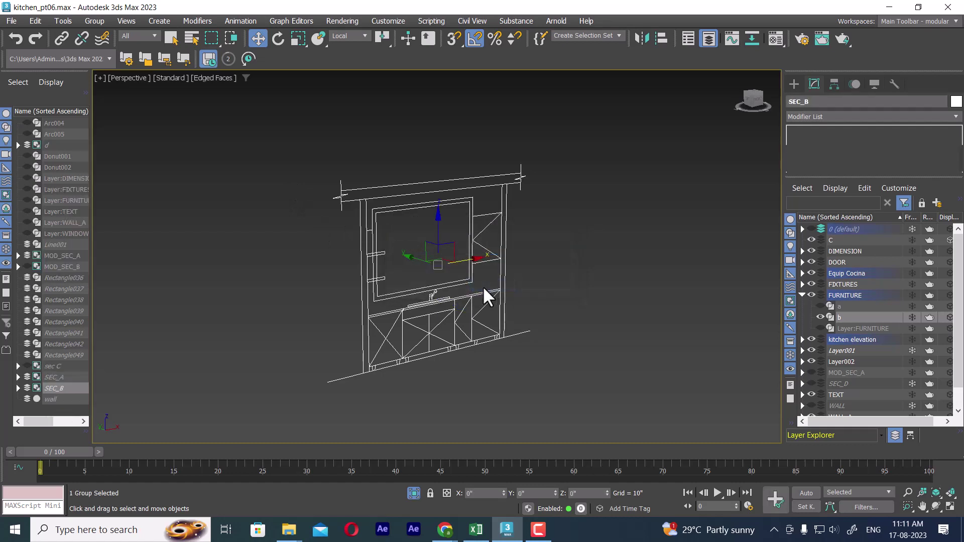
Step: Reselect the SEC_B group, then hide layer b and clear the selection
scroll(869, 326, "down", 1)
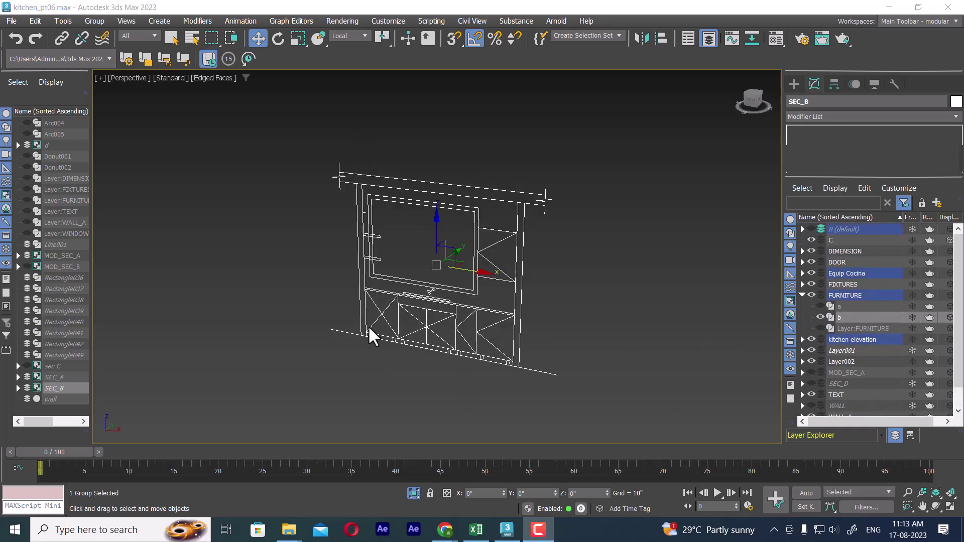
left_click(548, 269)
left_click(479, 230)
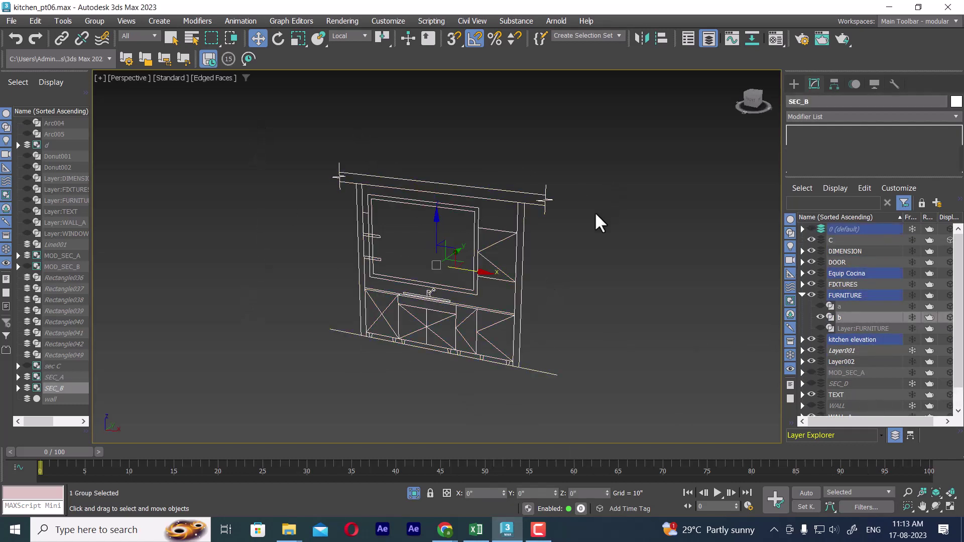
left_click(739, 308)
left_click(436, 271)
left_click(819, 316)
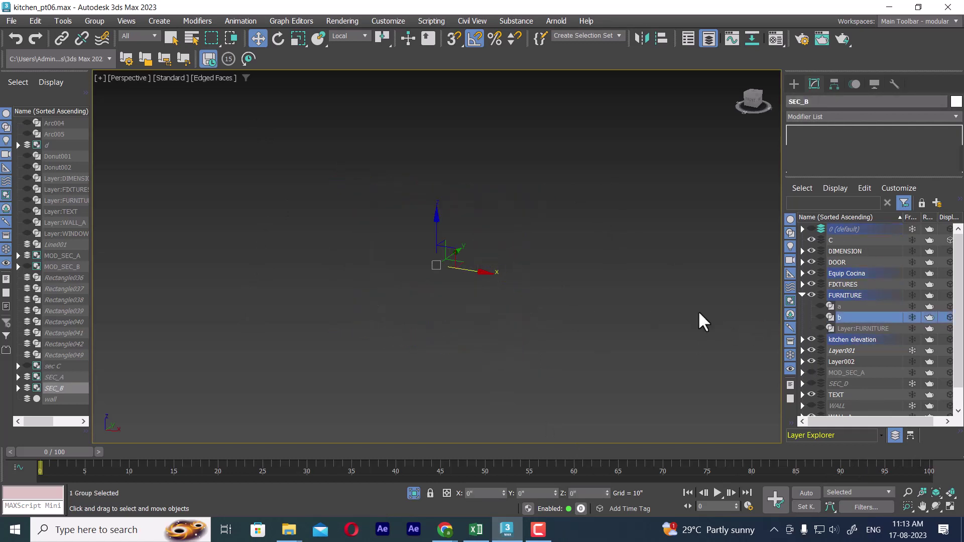
left_click(549, 228)
Step: Unhide all objects and layers, then zoom and pan onto the SEC_B cabinet wall
right_click(549, 228)
left_click(578, 165)
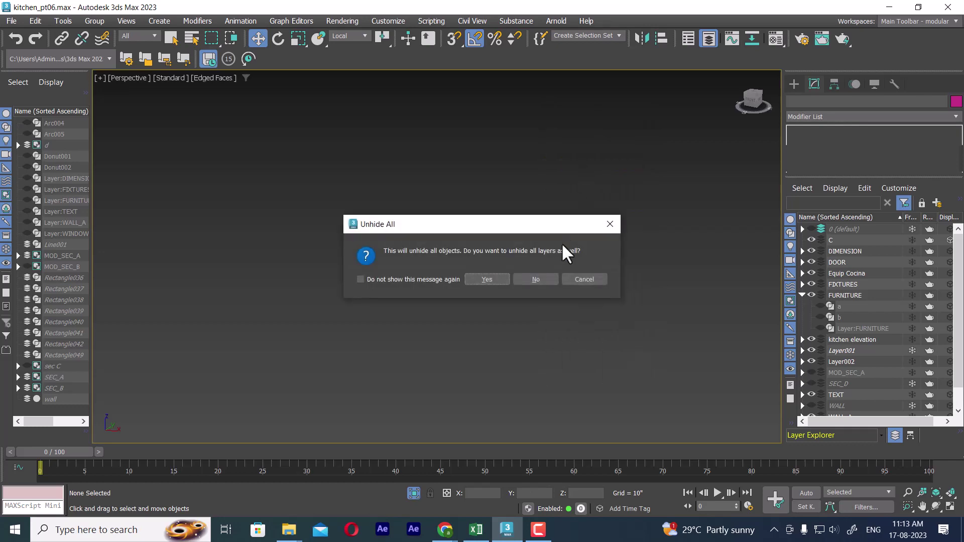
left_click(535, 279)
middle_click_drag(631, 330, 531, 279)
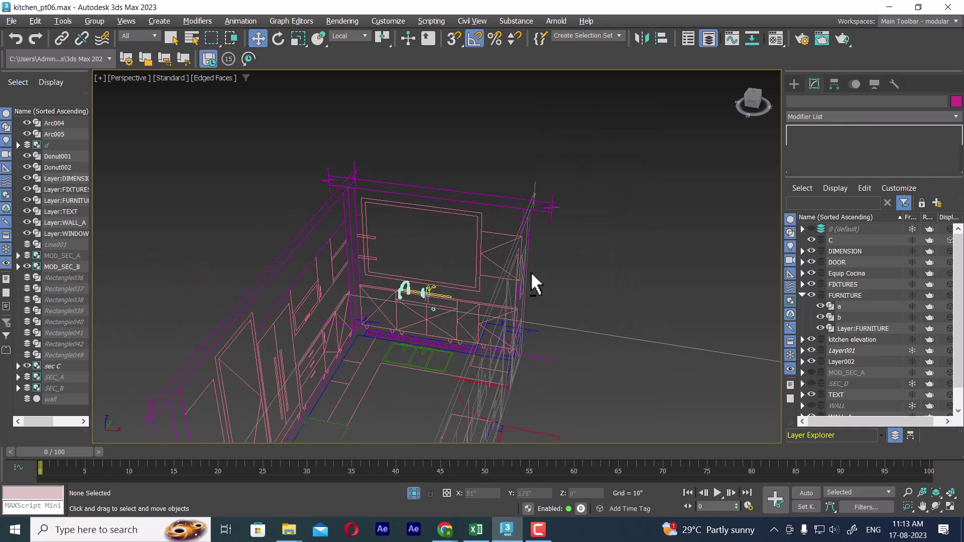
scroll(532, 280, "up", 3)
left_click(569, 188)
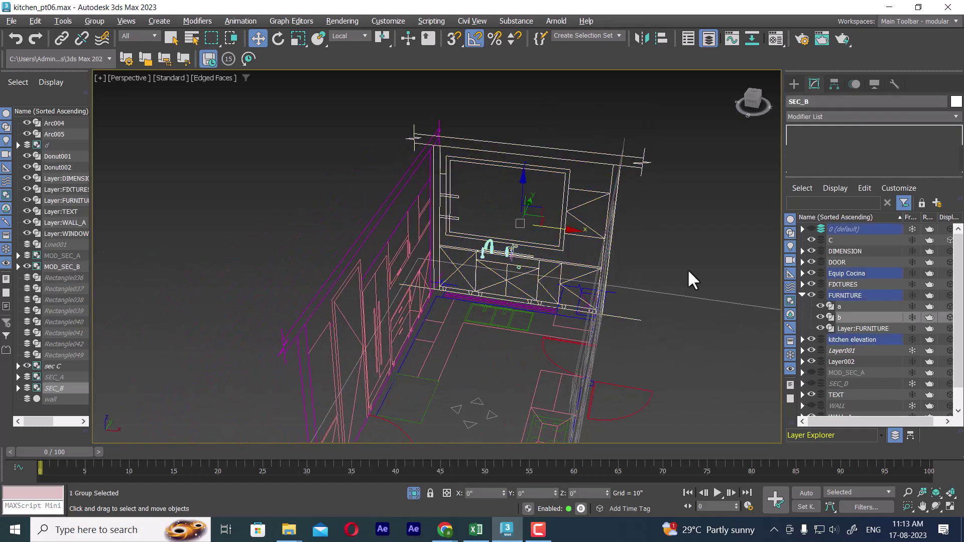
scroll(620, 204, "up", 3)
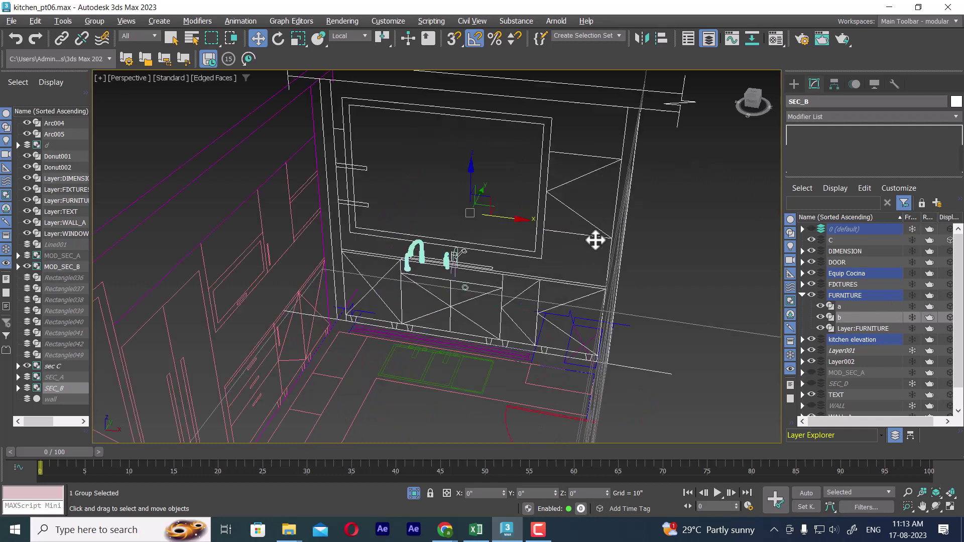
middle_click_drag(593, 239, 613, 279)
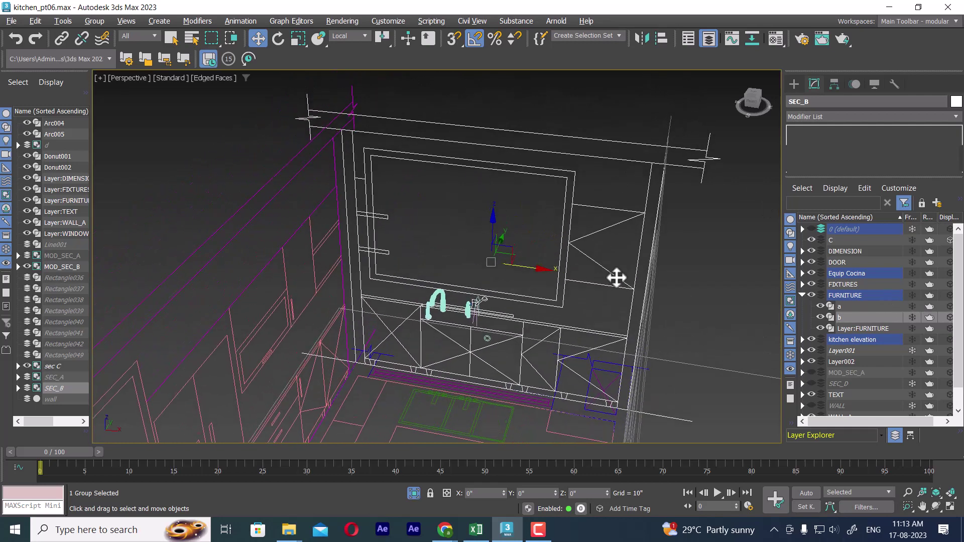
Step: Reselect the SEC_B group and bring up its context menu
left_click(708, 256)
left_click(606, 210)
middle_click_drag(539, 270, 540, 271, "alt")
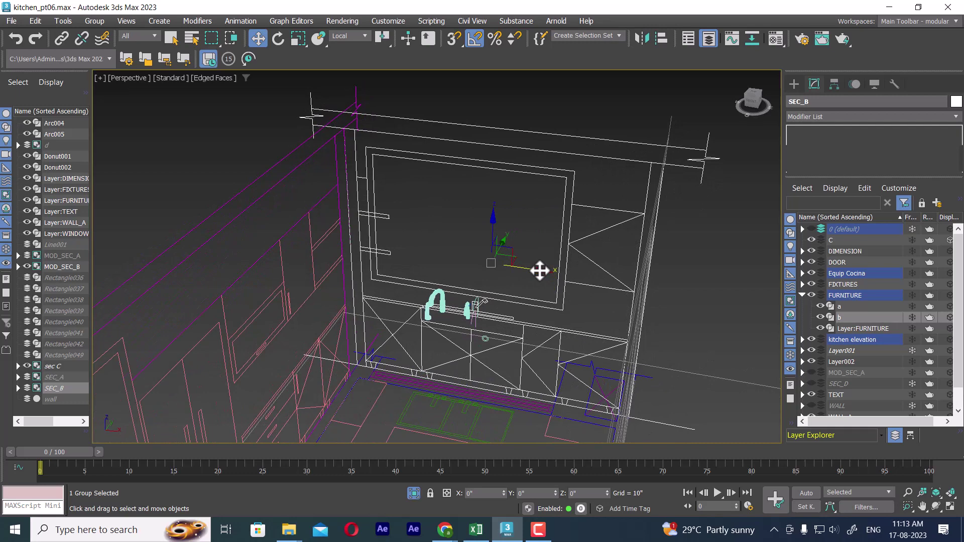
left_click(632, 254)
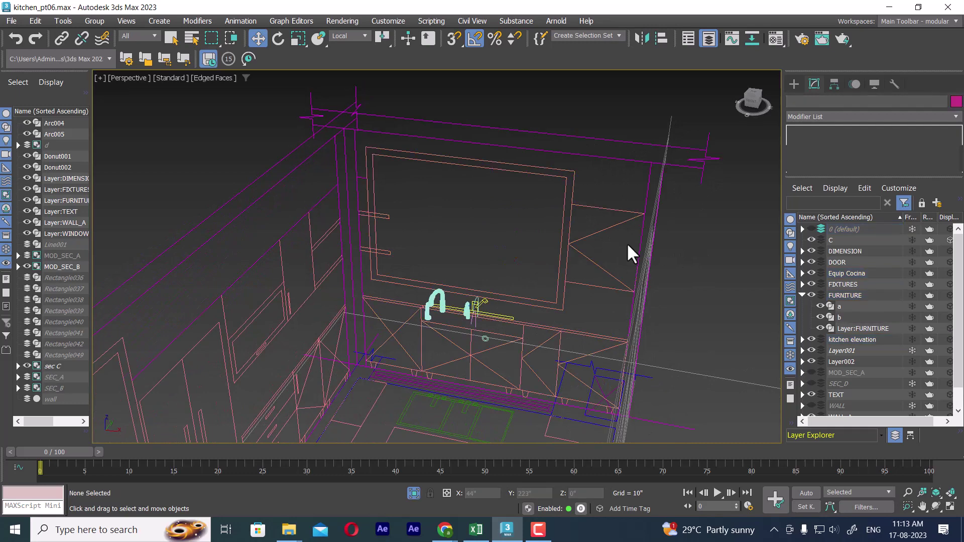
left_click(602, 210)
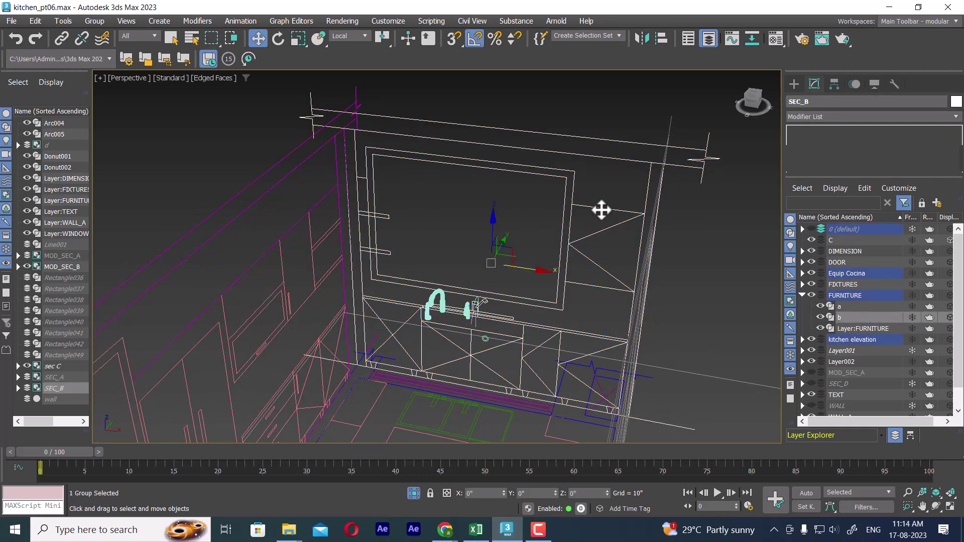
right_click(601, 210)
mouse_move(624, 372)
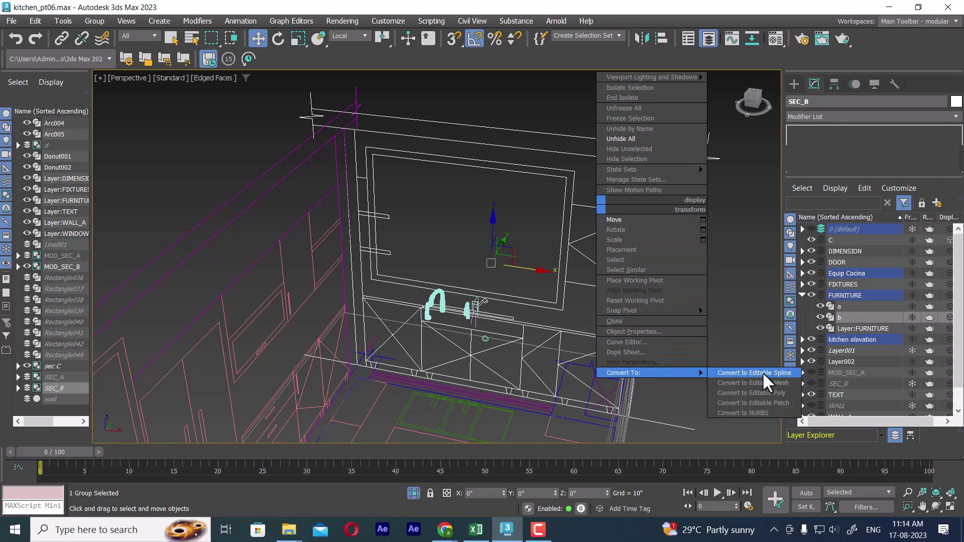
Step: Convert SEC_B to Editable Spline, isolate it with Alt+Q, and open the group
left_click(762, 373)
right_click(722, 227)
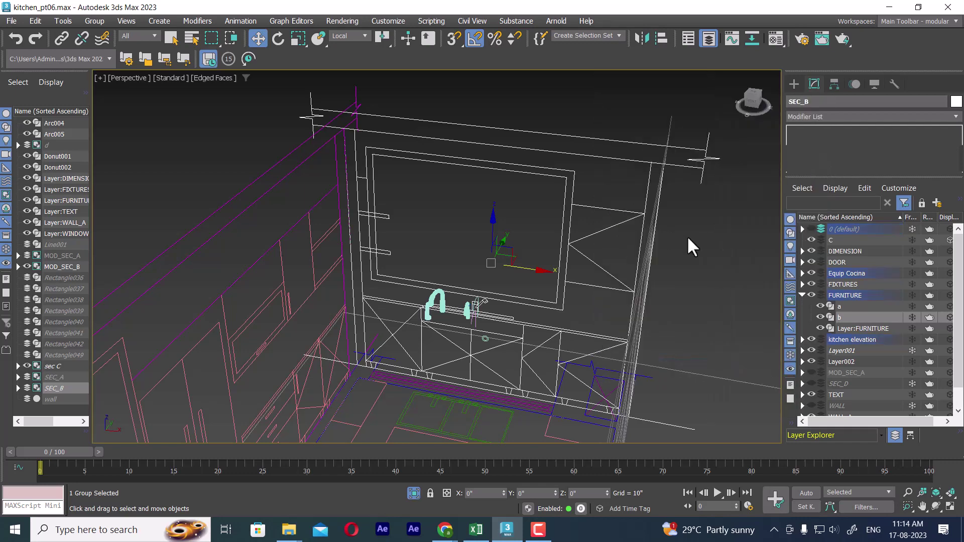
left_click(583, 209)
left_click(583, 207)
key("alt+q")
left_click(291, 195)
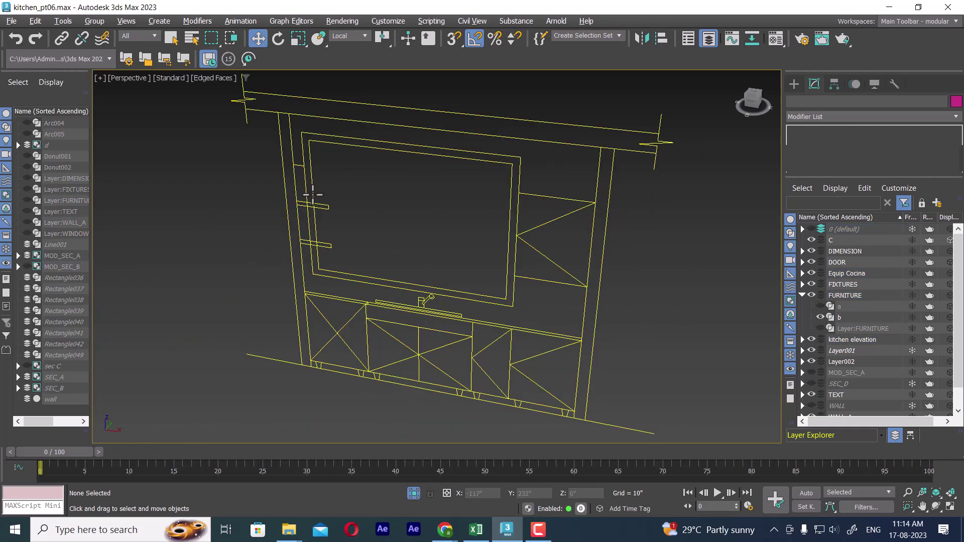
left_click(313, 195)
left_click(96, 21)
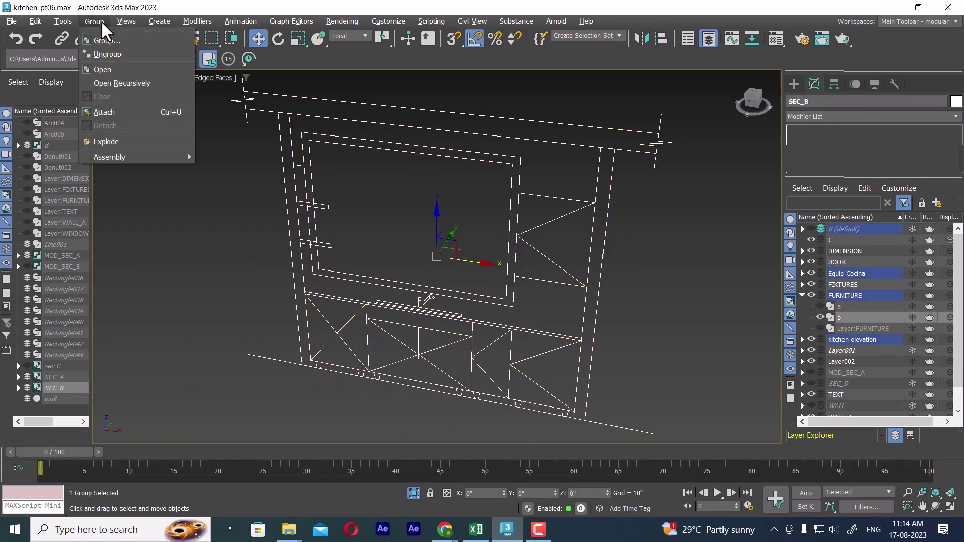
left_click(127, 69)
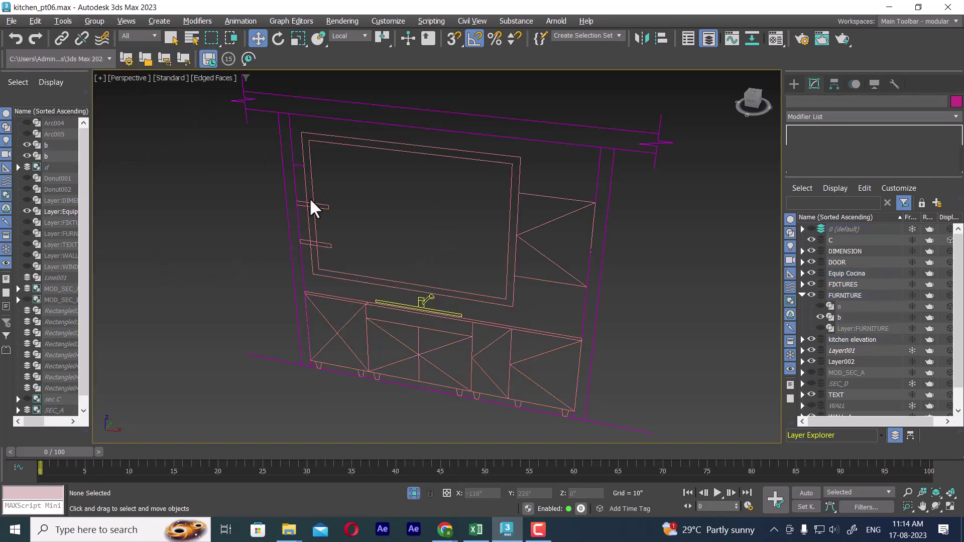
Step: Attach the magenta outer frame and yellow countertop to the window frame spline
left_click(474, 267)
left_click(667, 234)
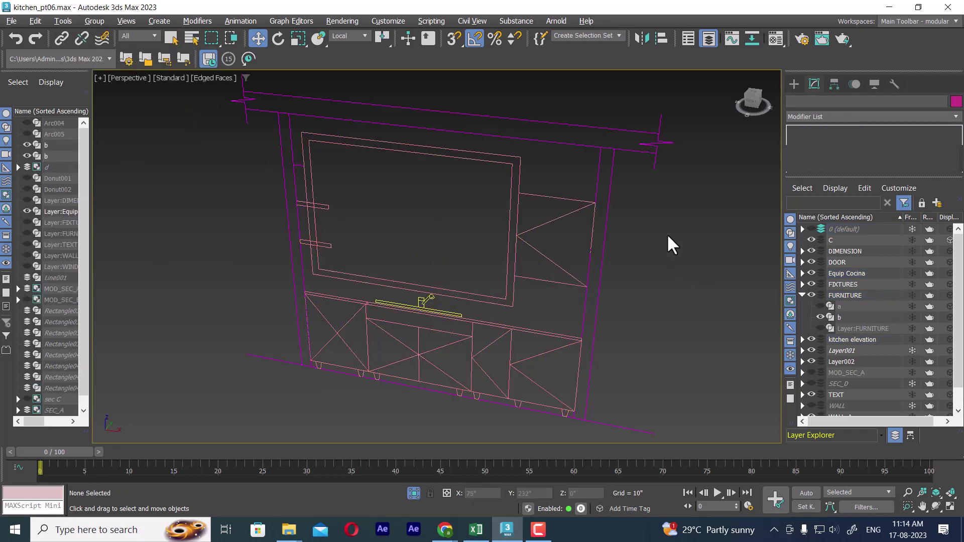
right_click(658, 202)
left_click(560, 197)
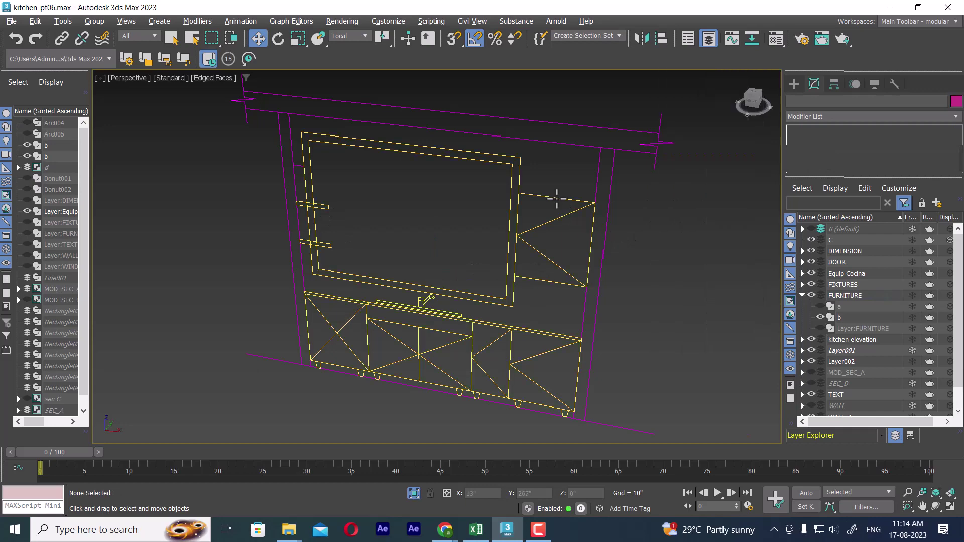
right_click(656, 203)
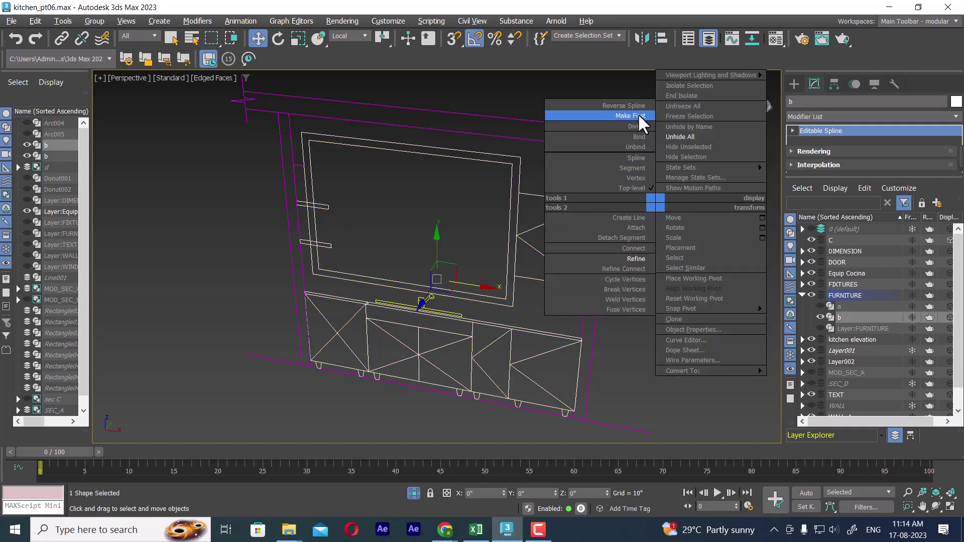
left_click(642, 227)
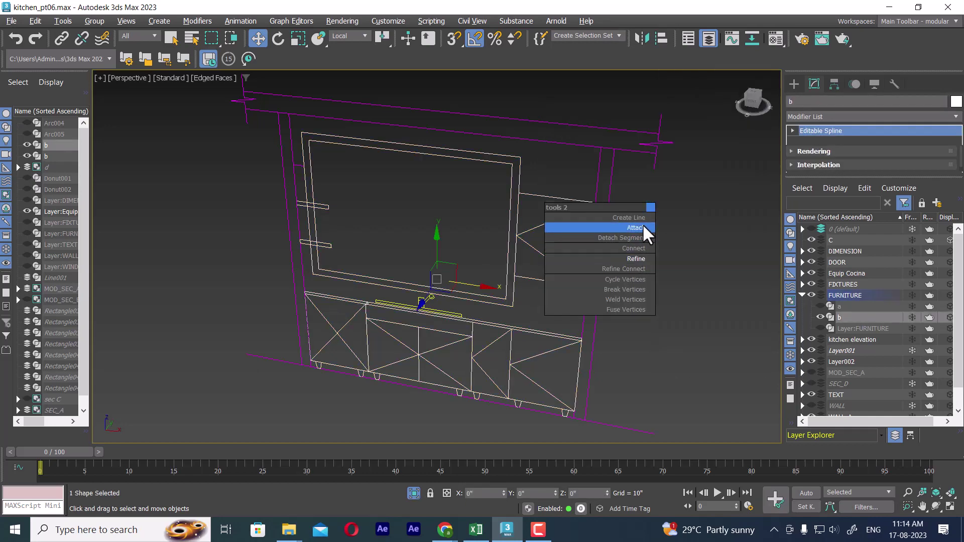
left_click(581, 150)
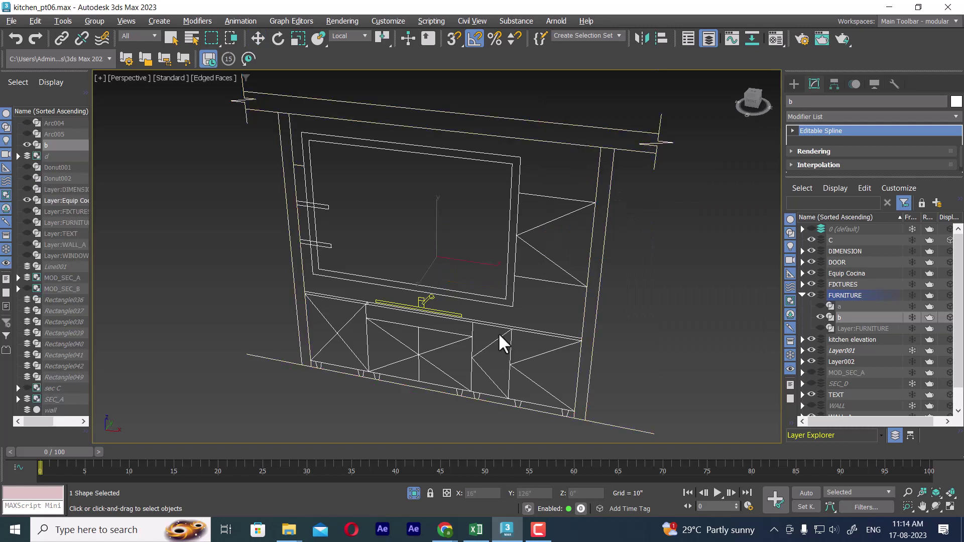
left_click(451, 313)
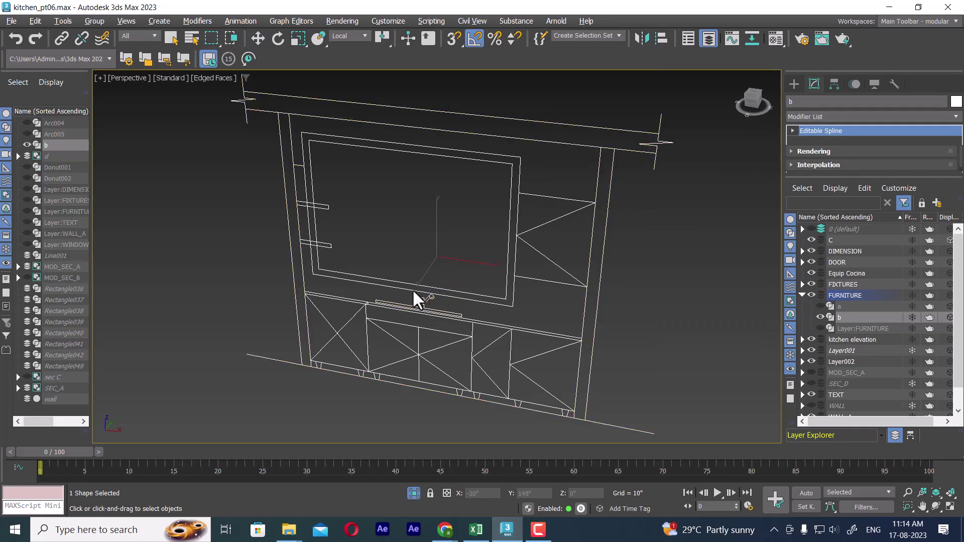
Step: Exit Attach mode and select the combined spline object b
key("w")
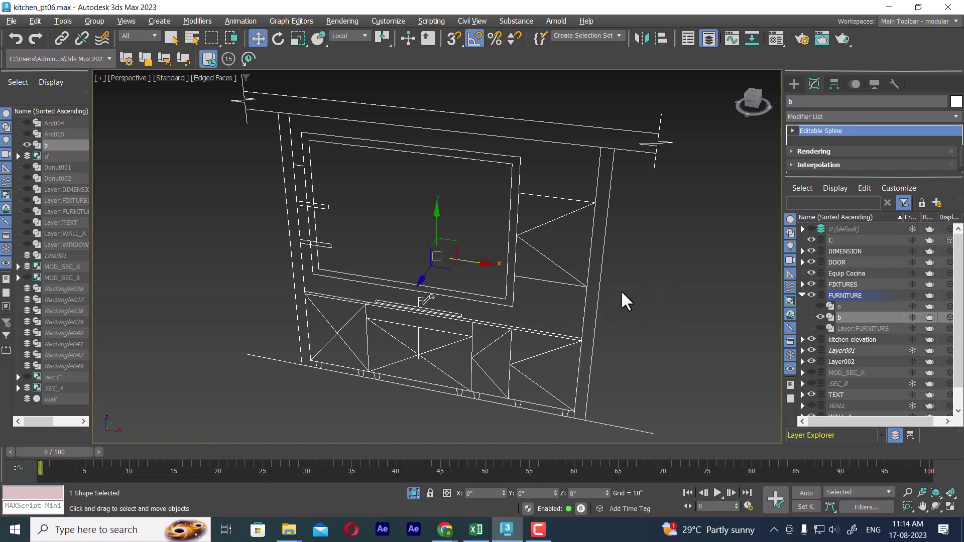
left_click(602, 287)
left_click(596, 288)
scroll(632, 314, "down", 5)
scroll(659, 313, "up", 4)
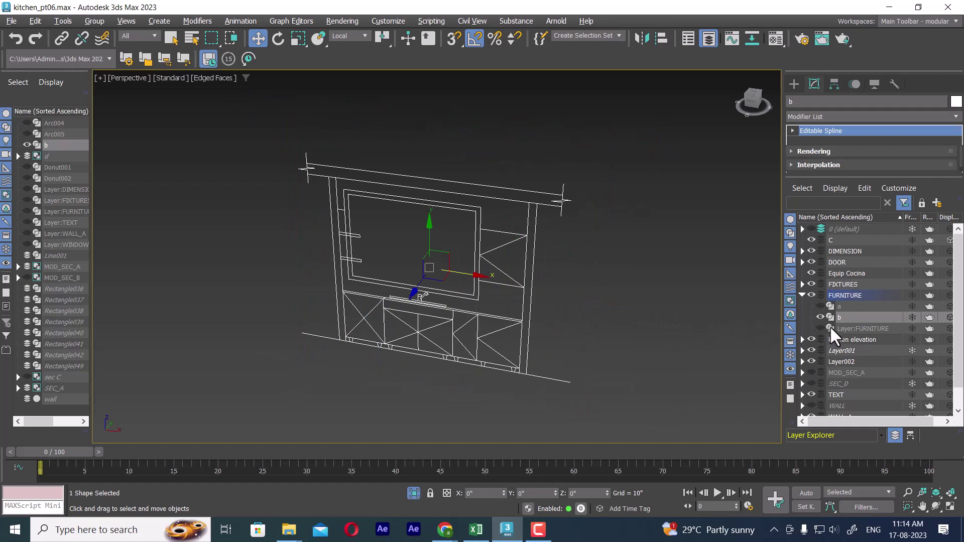
Step: Hide layer b and unhide hidden objects without unhiding layers
left_click(800, 294)
left_click(822, 316)
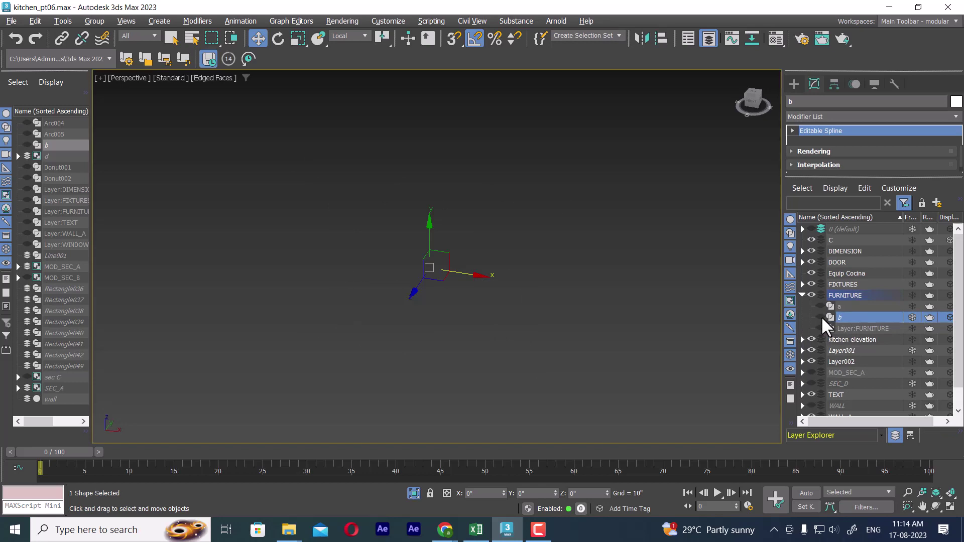
left_click(640, 332)
right_click(424, 252)
left_click(451, 195)
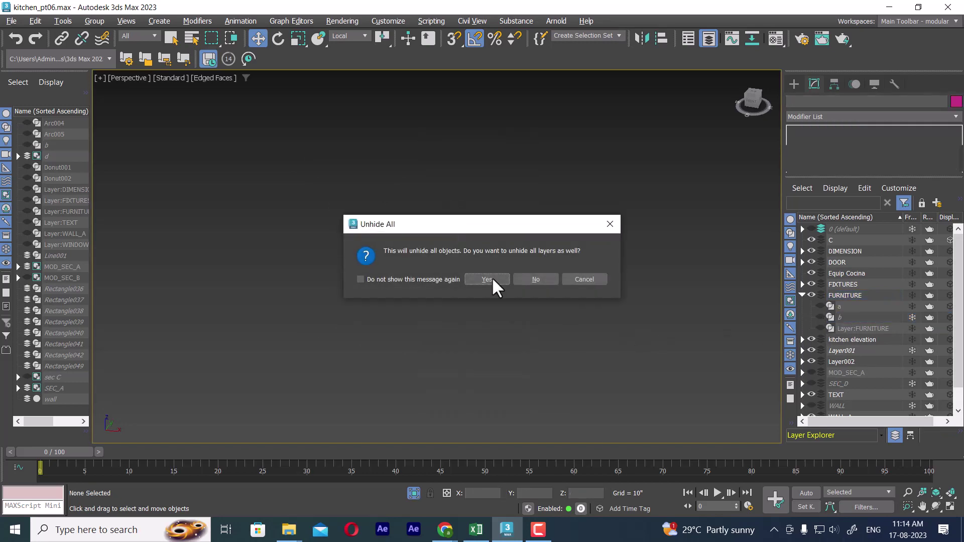
left_click(531, 281)
mouse_move(527, 291)
middle_mouse_down("alt")
mouse_move(625, 276)
mouse_move(672, 312)
middle_mouse_up("alt")
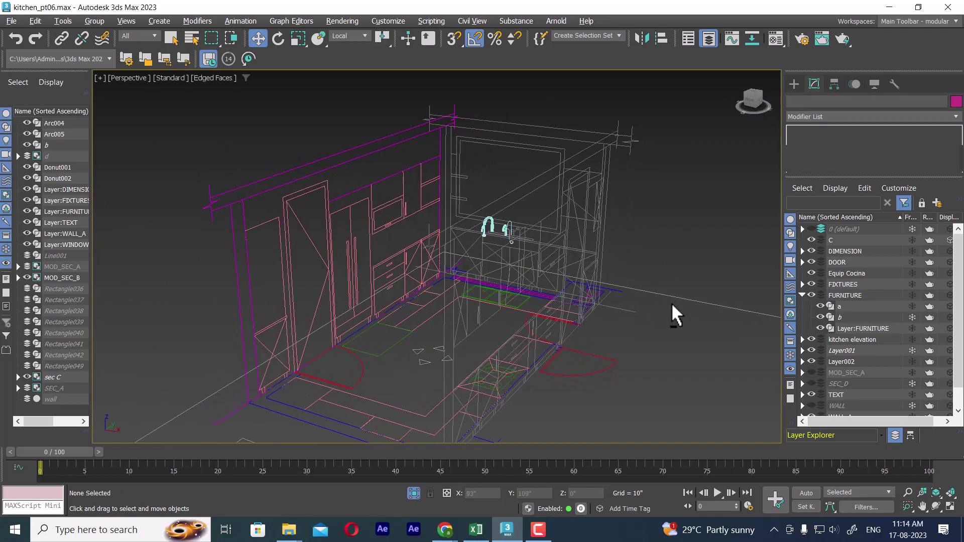
middle_click_drag(581, 259, 564, 252, "alt")
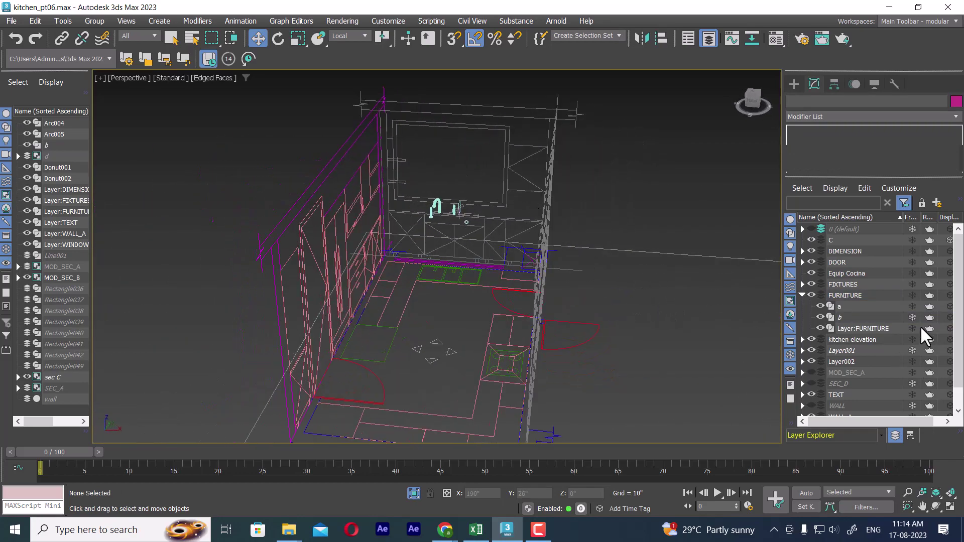
Step: Hide layer b again, select the SEC_A group, and hide sublayer a
left_click(820, 317)
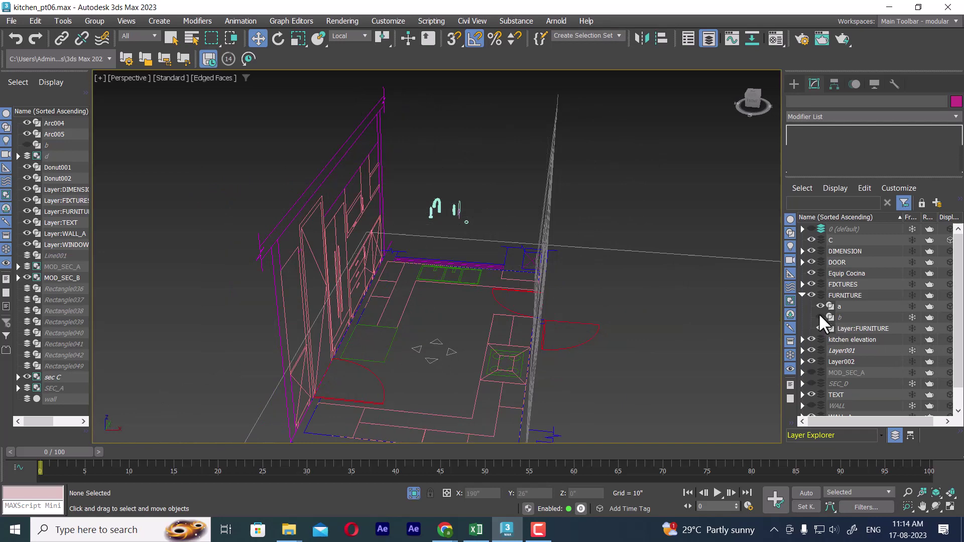
left_click(399, 231)
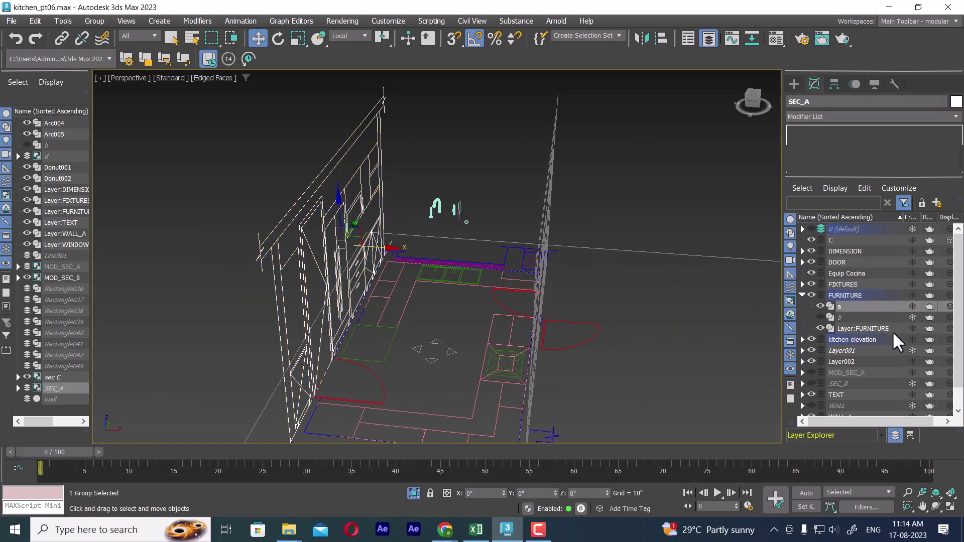
middle_click_drag(377, 204, 349, 196, "alt")
left_click(585, 144)
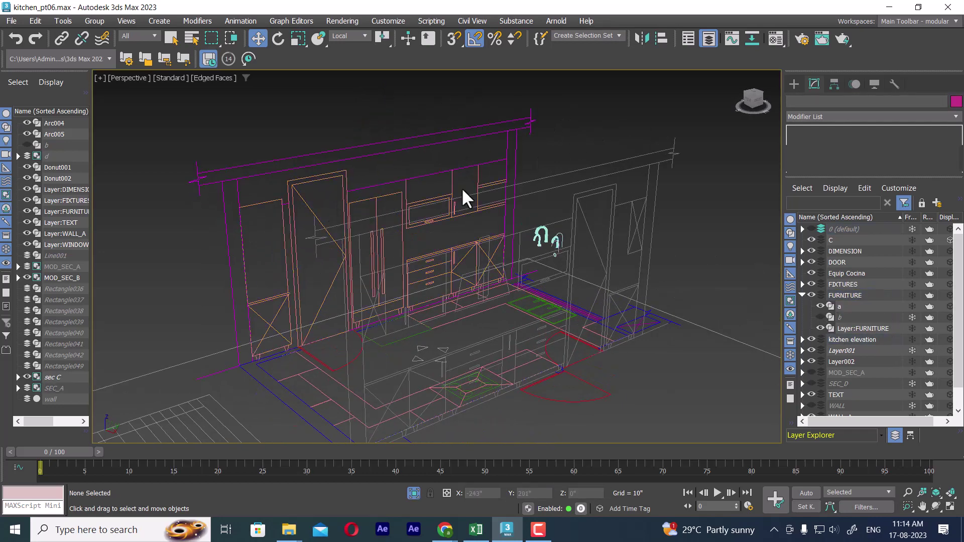
left_click(464, 166)
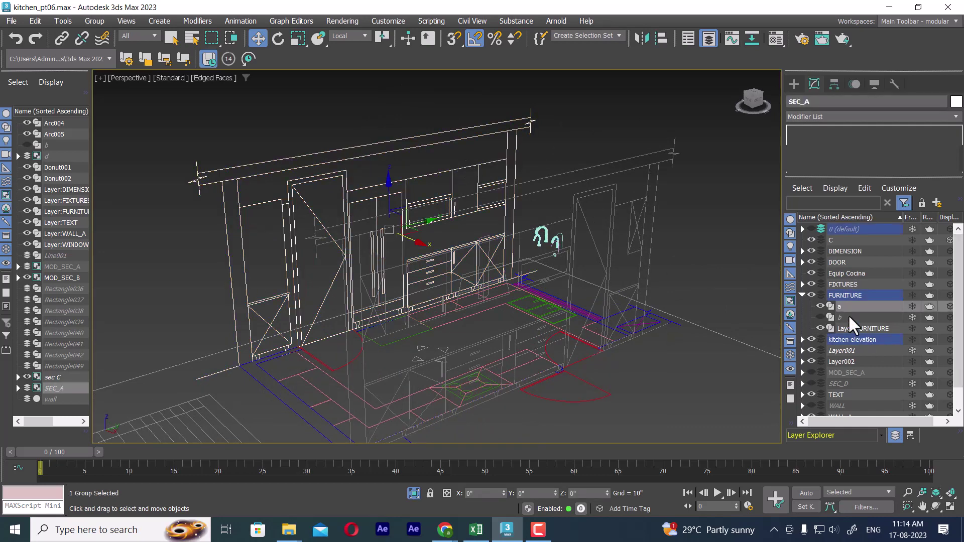
left_click(822, 306)
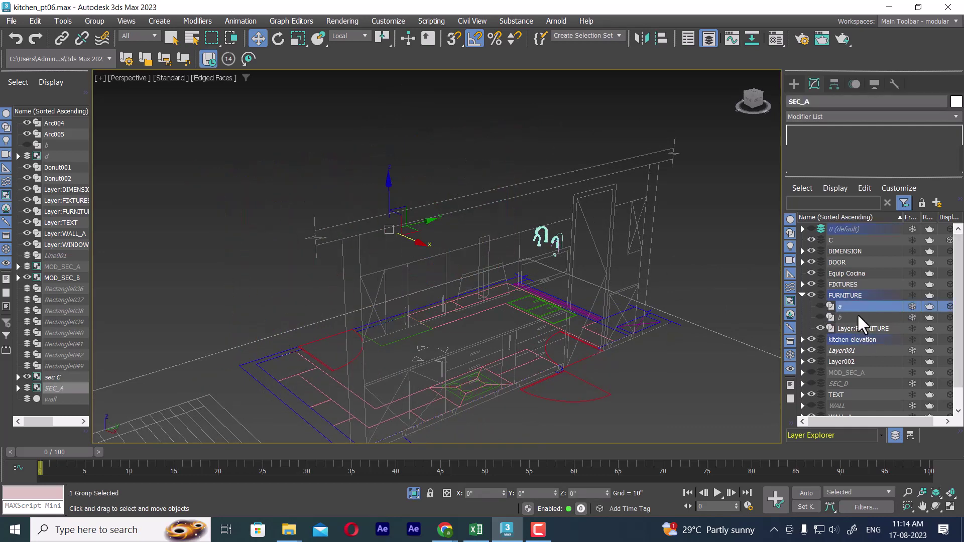
Step: Deselect everything and Unhide All, confirming the prompt
middle_click_drag(531, 207, 707, 279, "alt")
left_click(728, 245)
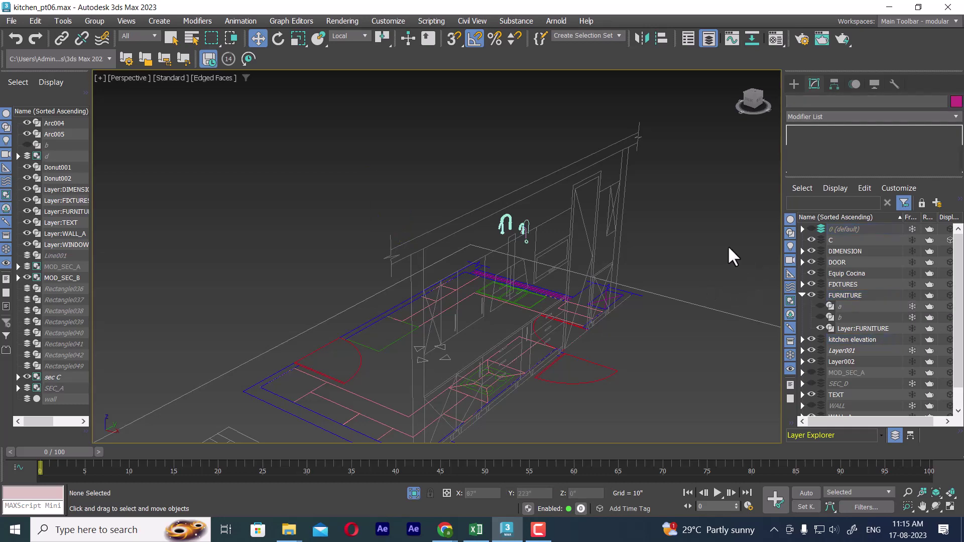
right_click(677, 221)
left_click(725, 166)
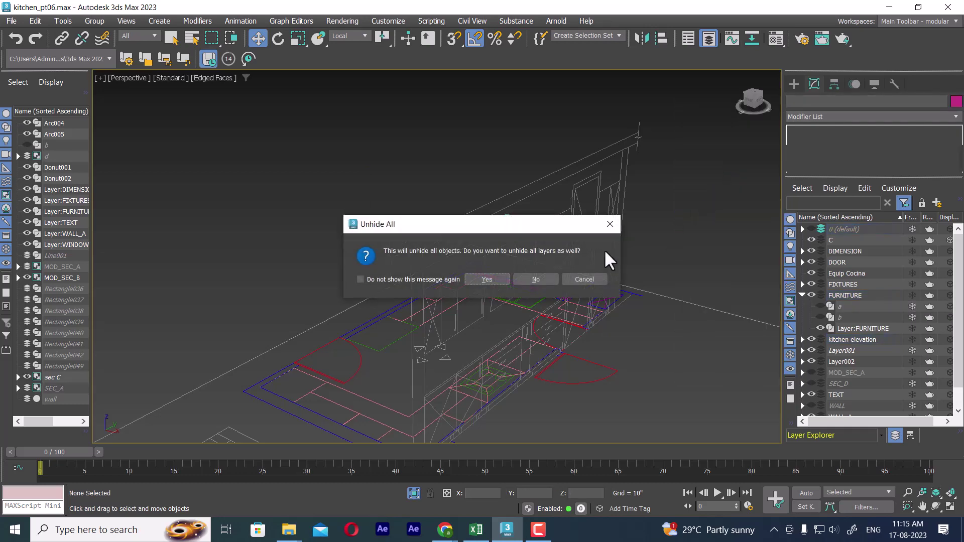
left_click(535, 279)
middle_click_drag(522, 241, 502, 164, "alt")
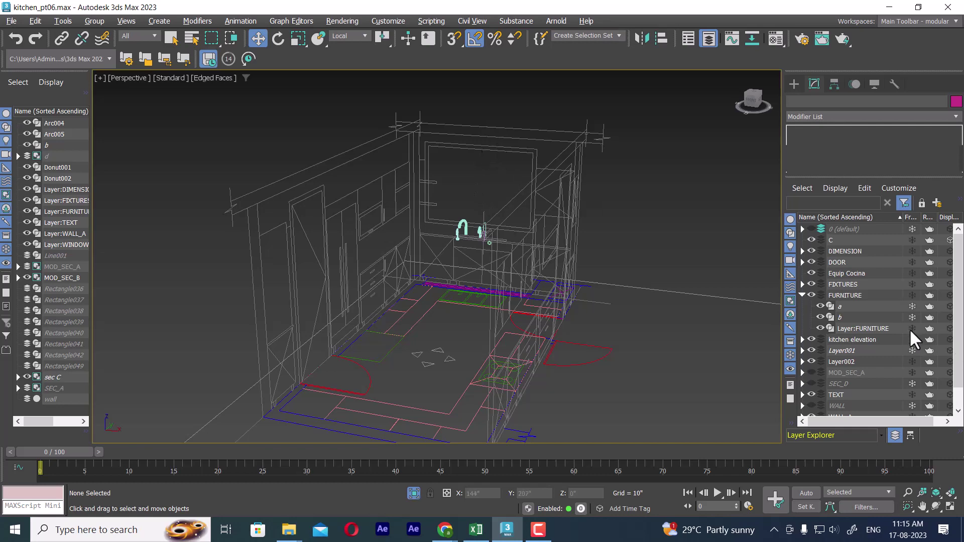
Step: Turn on the SEC_D layer so its lines show in the front kitchen view
middle_click_drag(437, 367, 312, 356, "alt")
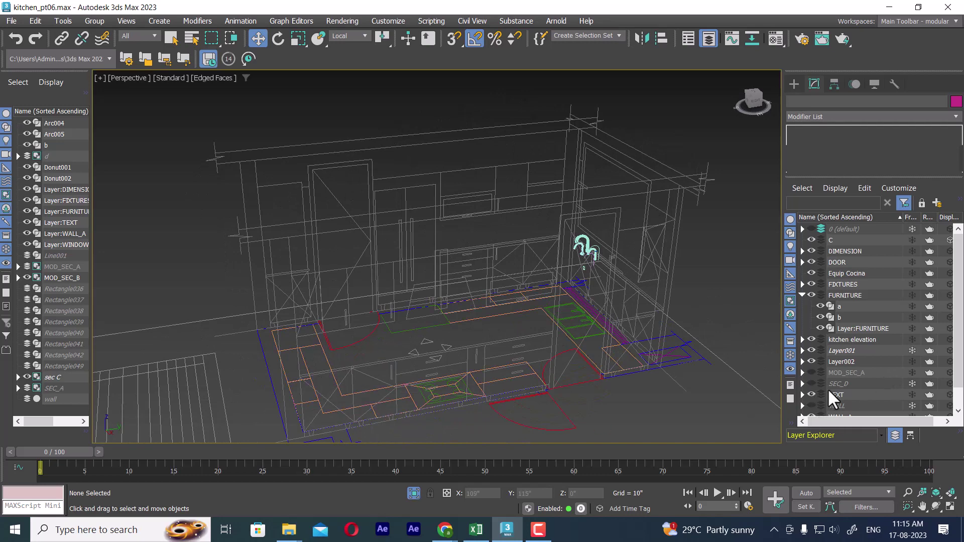
left_click(812, 384)
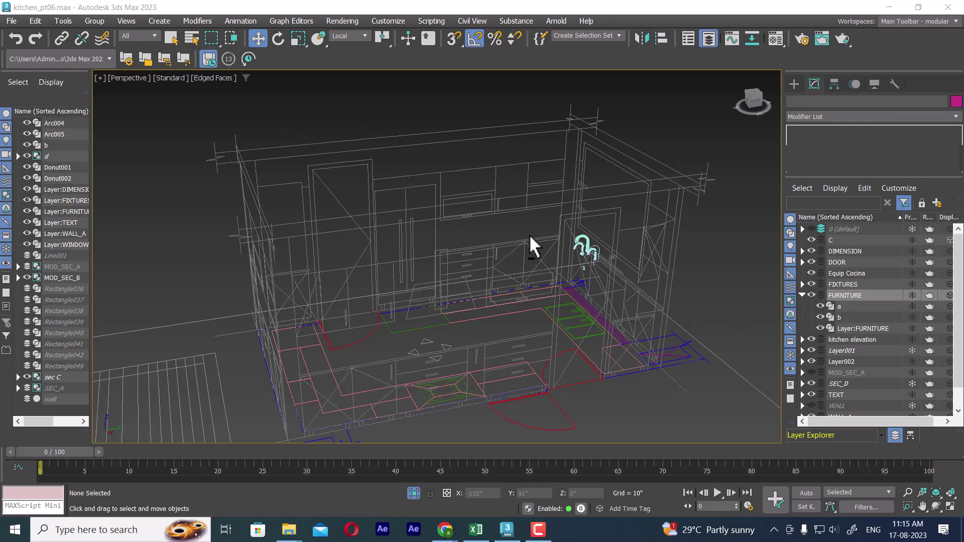
middle_click_drag(532, 244, 562, 246, "alt")
Step: Select the FURNITURE layer and its b and a items, then collapse the 0 (default) layer
left_click(810, 381)
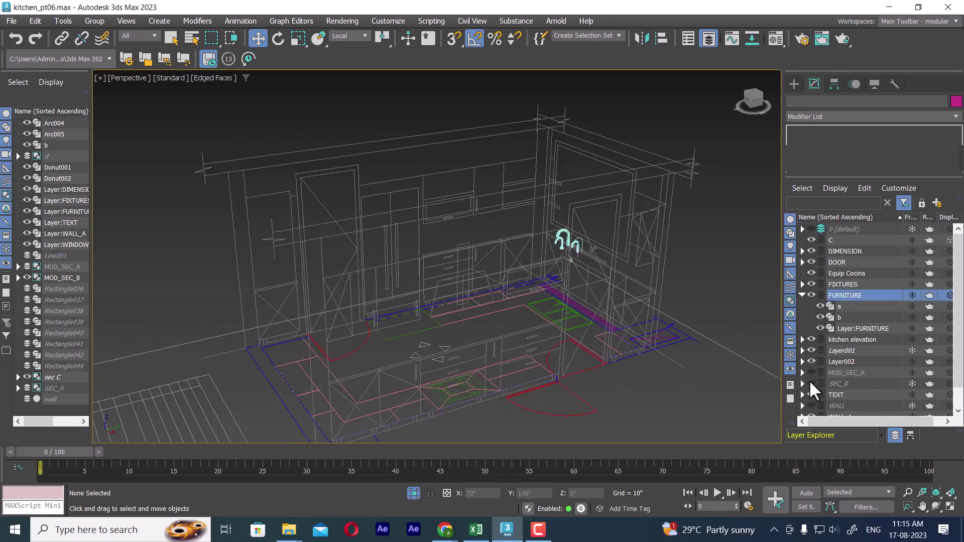
left_click(829, 317)
left_click(846, 295)
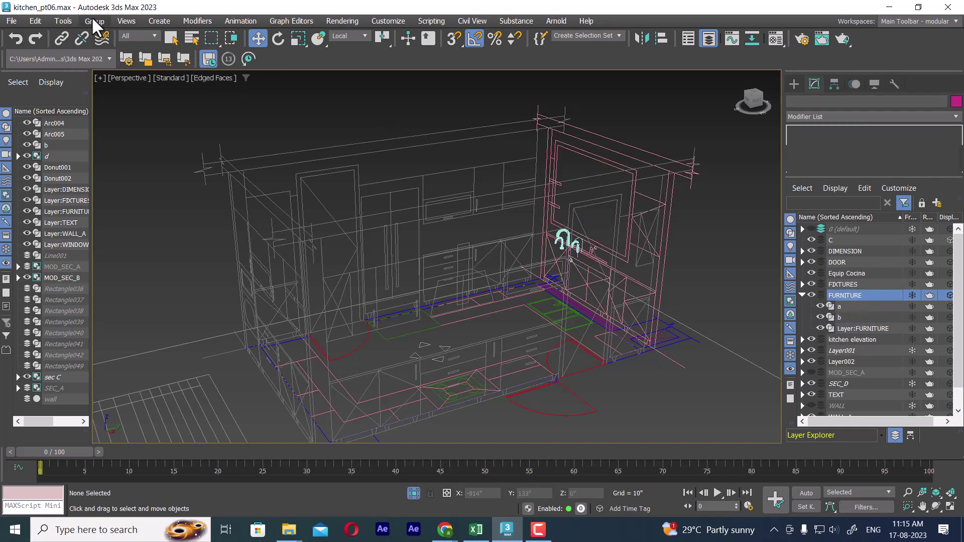
left_click(94, 20)
left_click(849, 308)
mouse_move(840, 309)
left_mouse_down()
mouse_move(814, 217)
mouse_move(837, 229)
left_mouse_up()
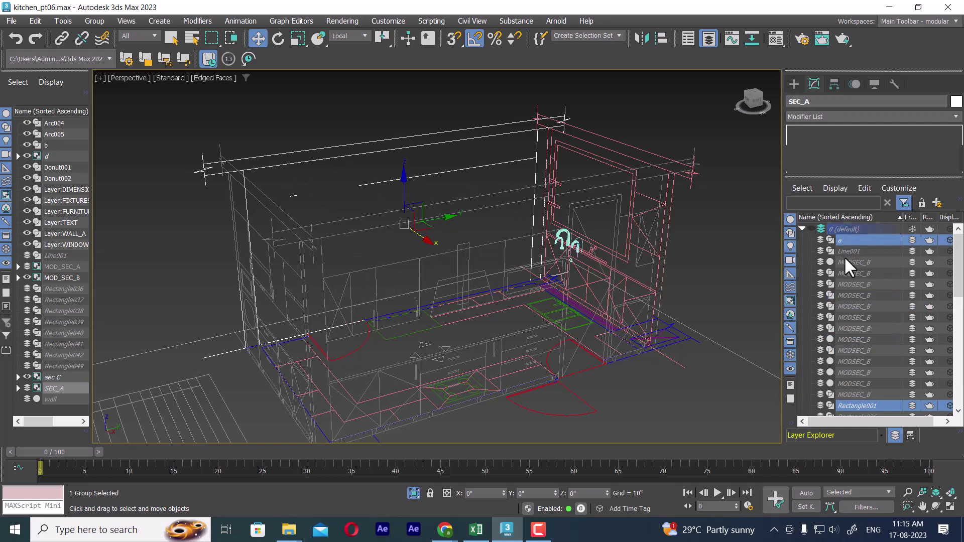
left_click(802, 229)
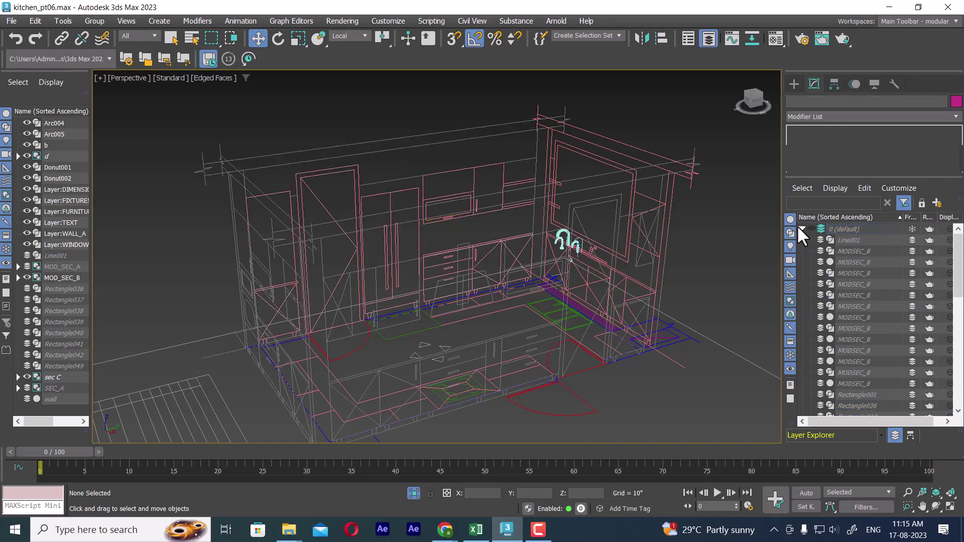
Step: Collapse all layers and remove the empty layers C and Equip Cocina
right_click(851, 291)
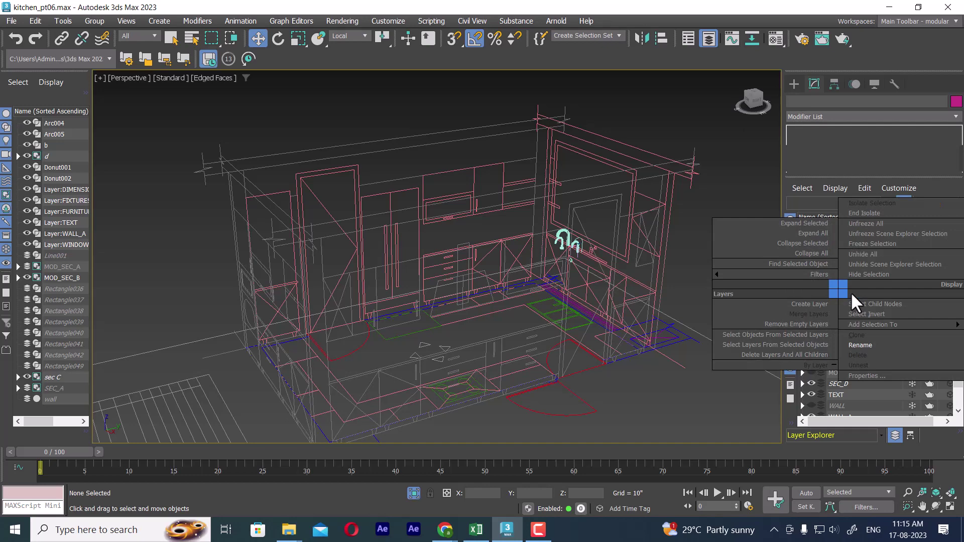
left_click(823, 243)
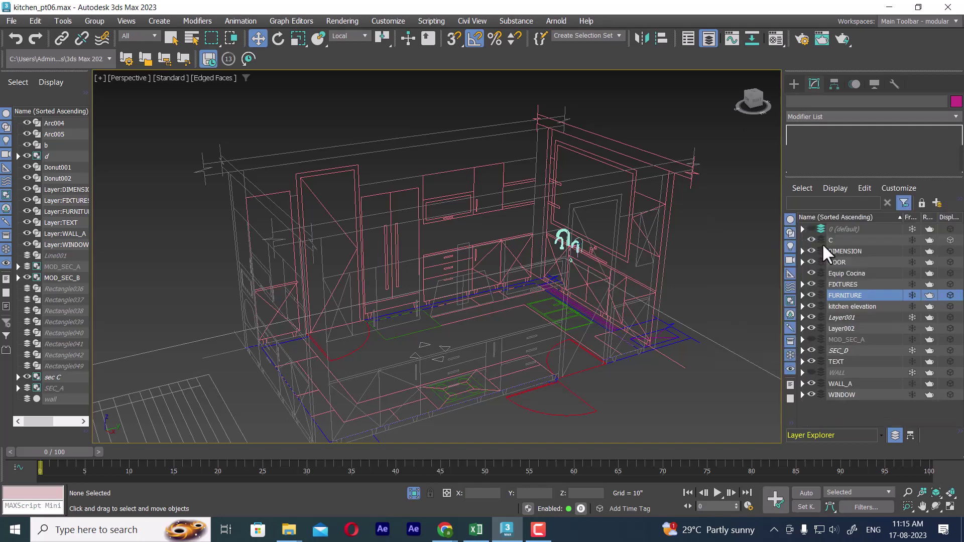
right_click(817, 296)
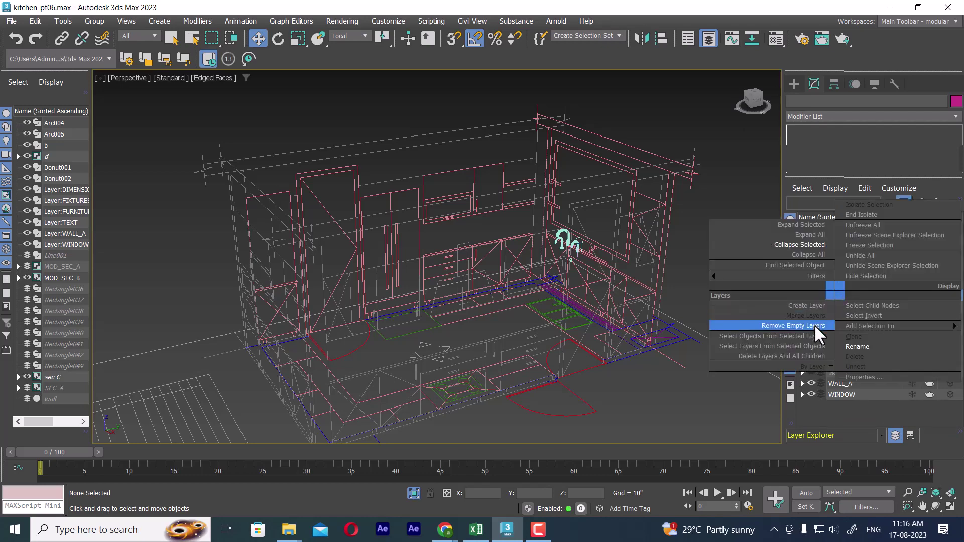
left_click(814, 326)
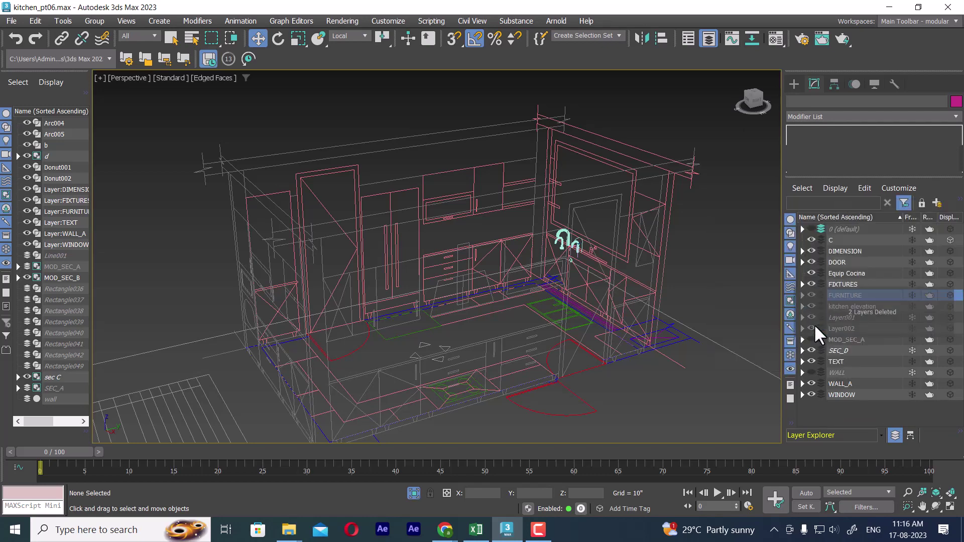
Step: Select the b spline, expand FURNITURE, and select the SEC_A group
left_click(597, 142)
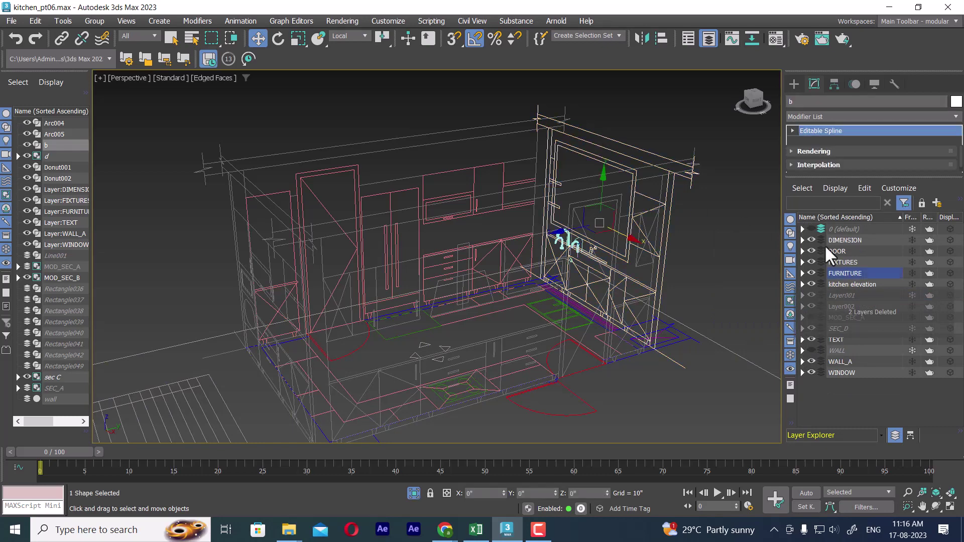
left_click(803, 273)
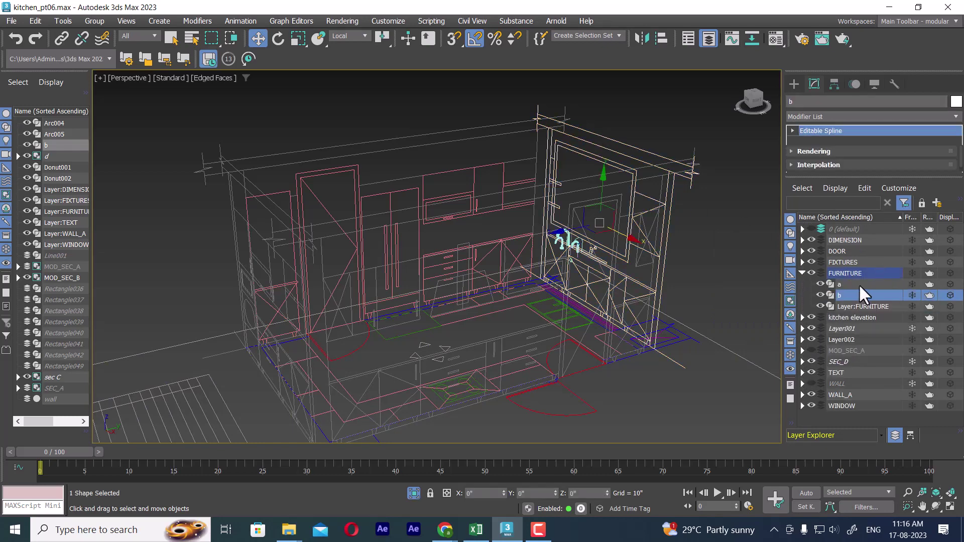
left_click(856, 284)
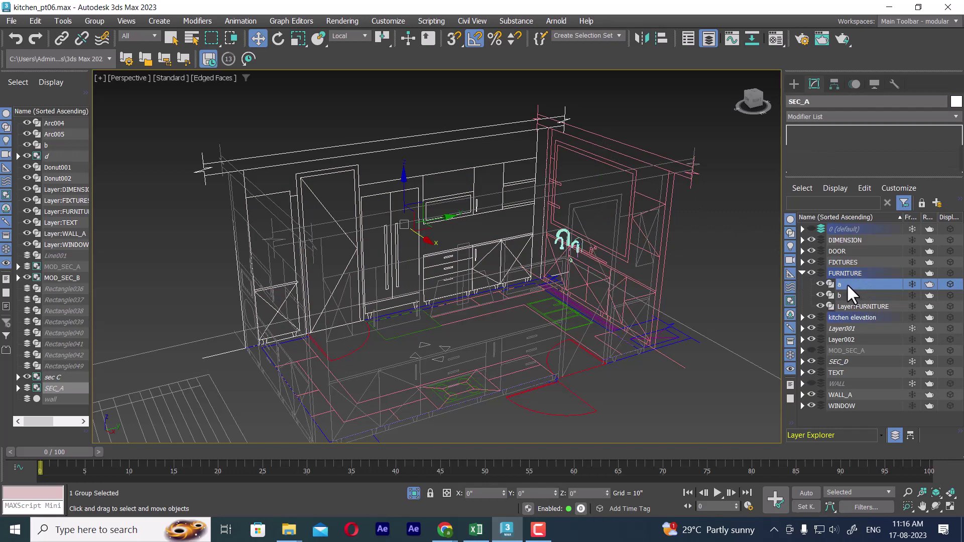
Step: Try dragging the a group and b spline out of FURNITURE onto another layer
left_click_drag(847, 283, 827, 422)
left_click_drag(825, 282, 810, 417)
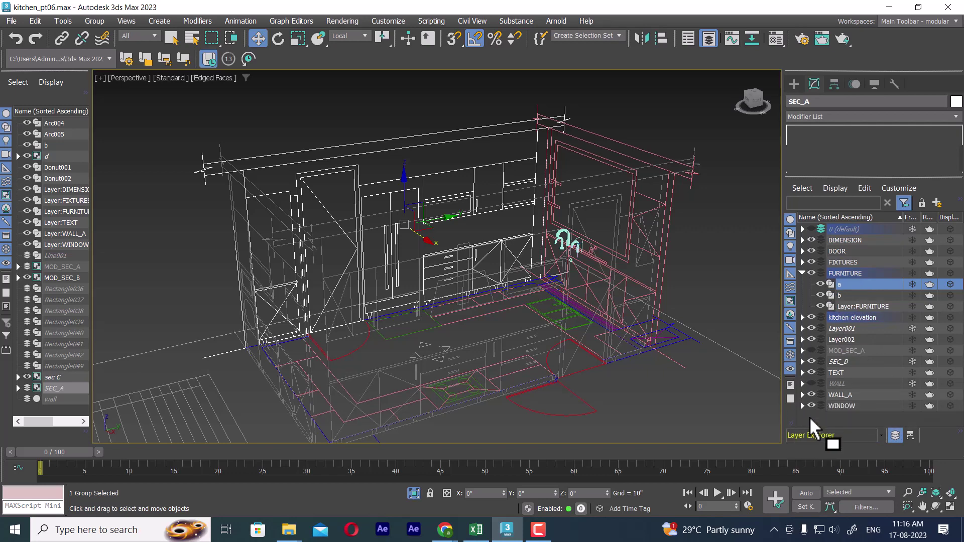
left_click(830, 306)
left_click(826, 296)
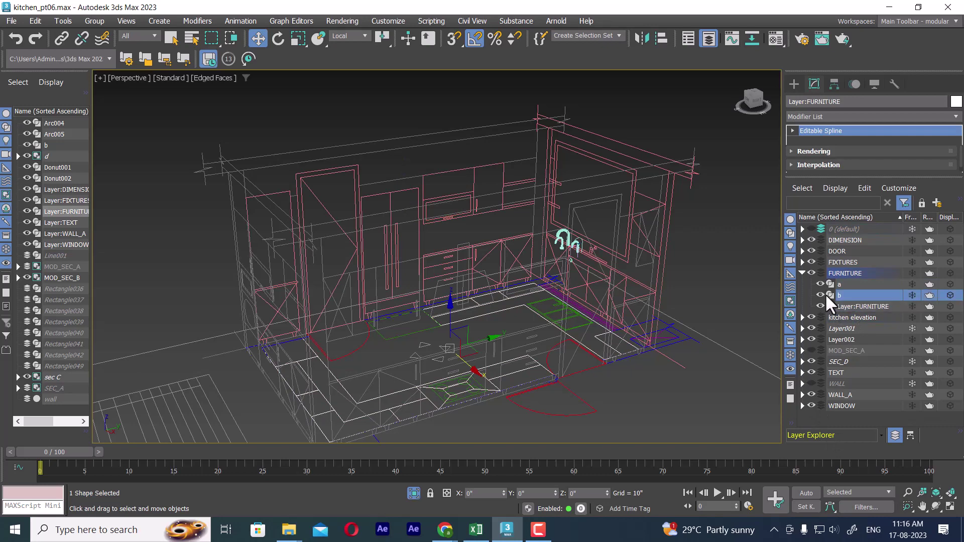
left_click_drag(825, 294, 803, 418)
left_click(822, 284)
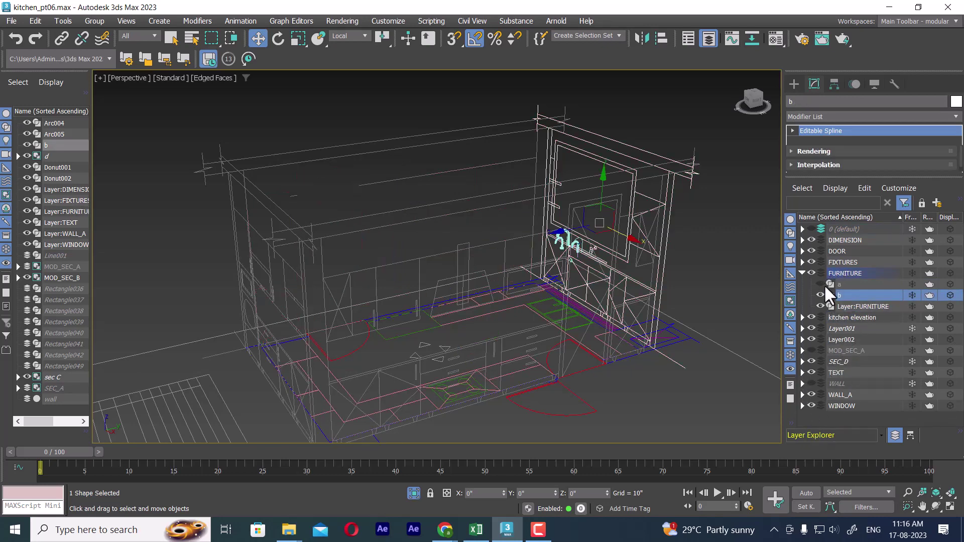
left_click(821, 284)
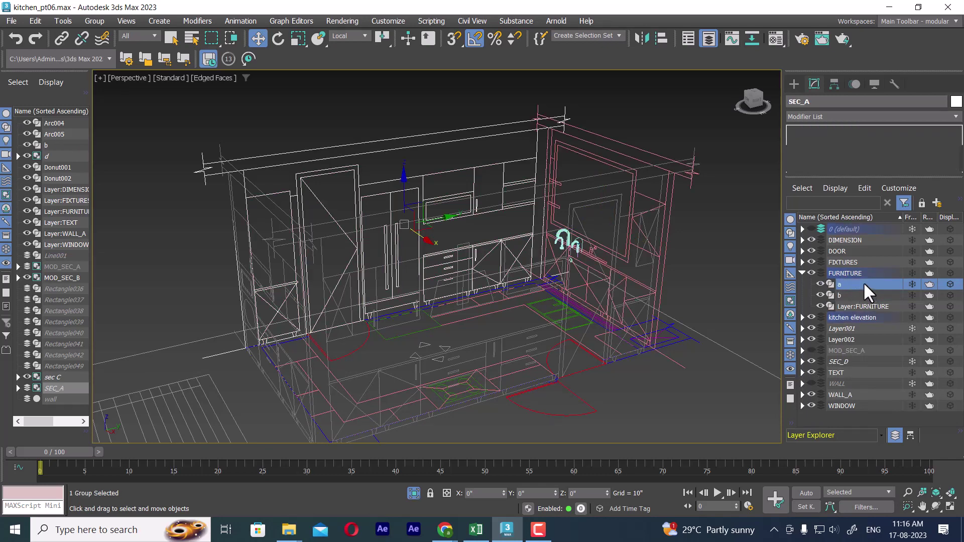
Step: Select the b spline and start grouping it, bringing up the Group004 name prompt
left_click(848, 273)
left_click(87, 20)
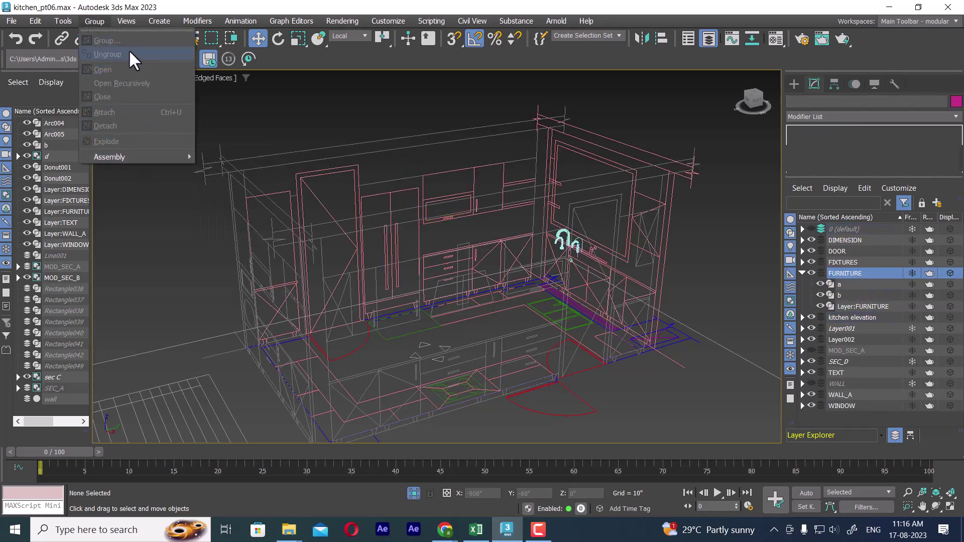
left_click(846, 273)
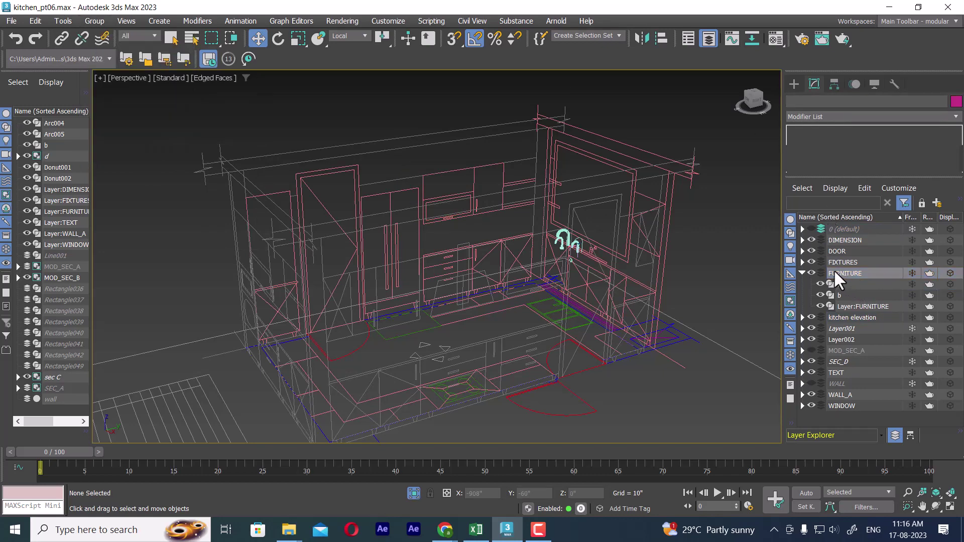
left_click(837, 284)
left_click(846, 295)
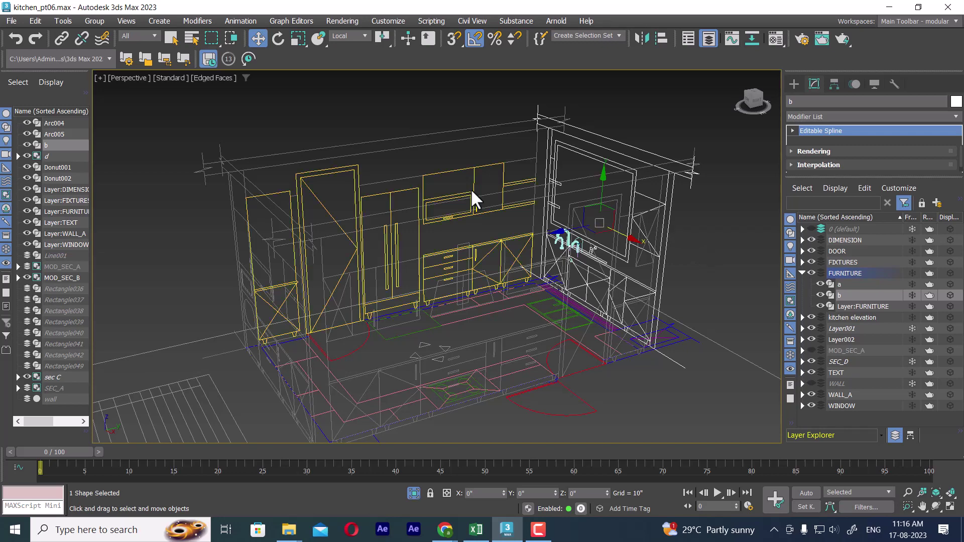
left_click(103, 22)
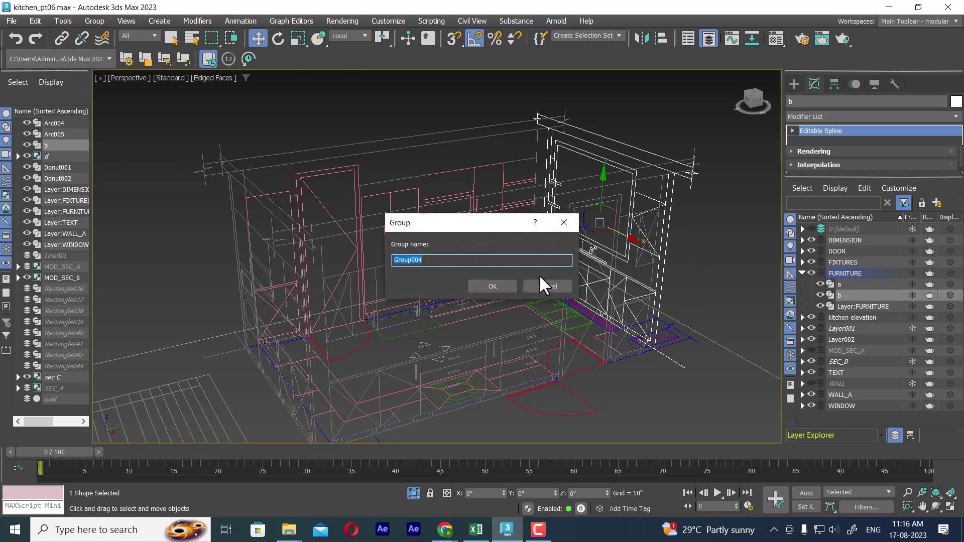
Step: Name the b spline's group SEC_B, then hide the DIMENSION layer holding it
type("SEC_B")
left_click(502, 286)
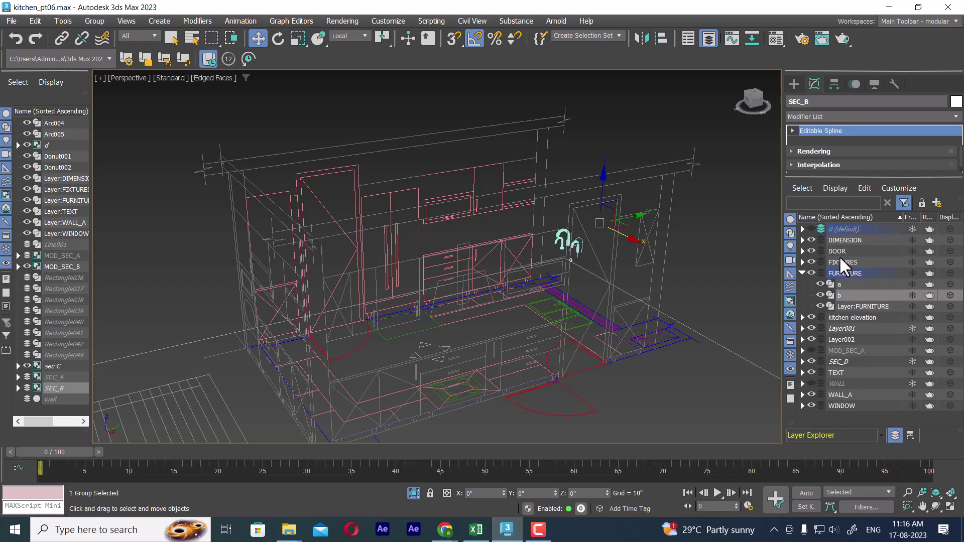
left_click(844, 274)
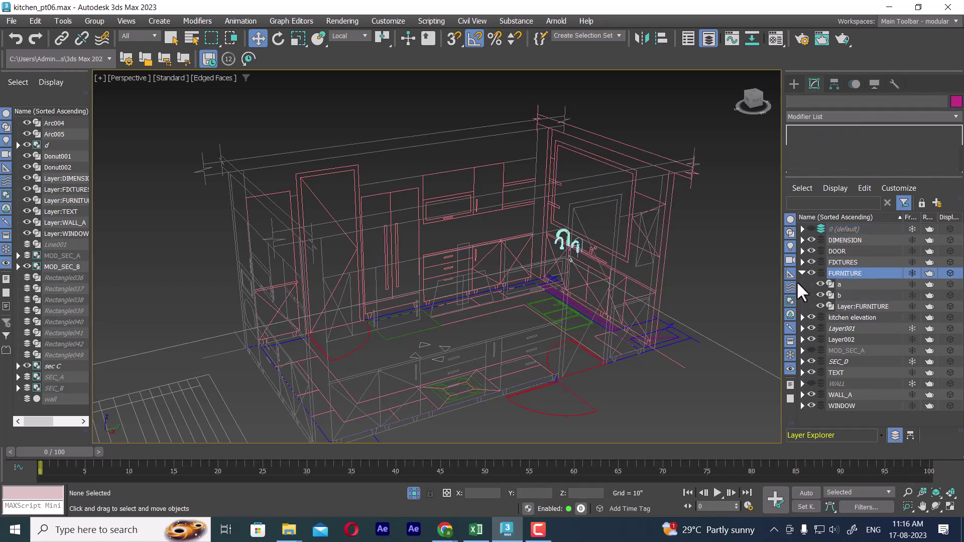
left_click(539, 530)
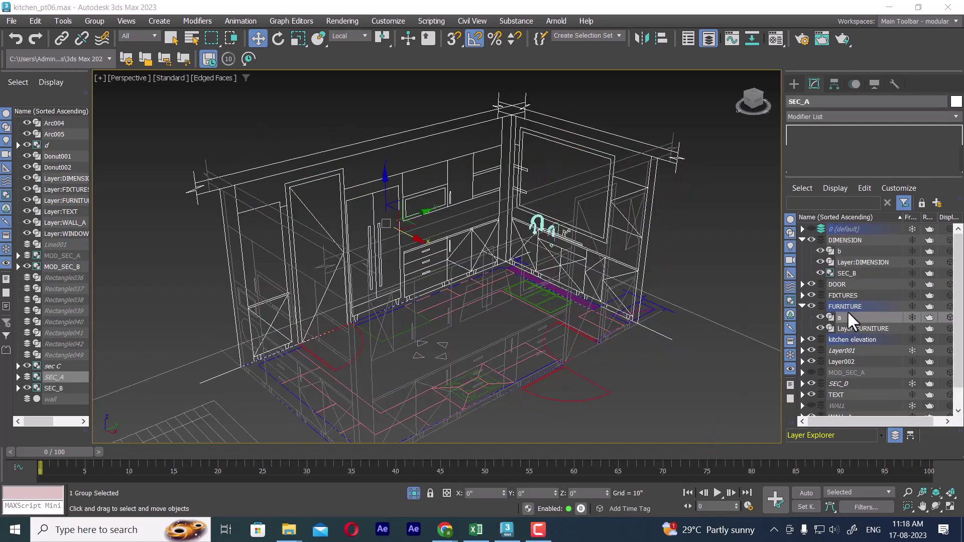
left_click(837, 249)
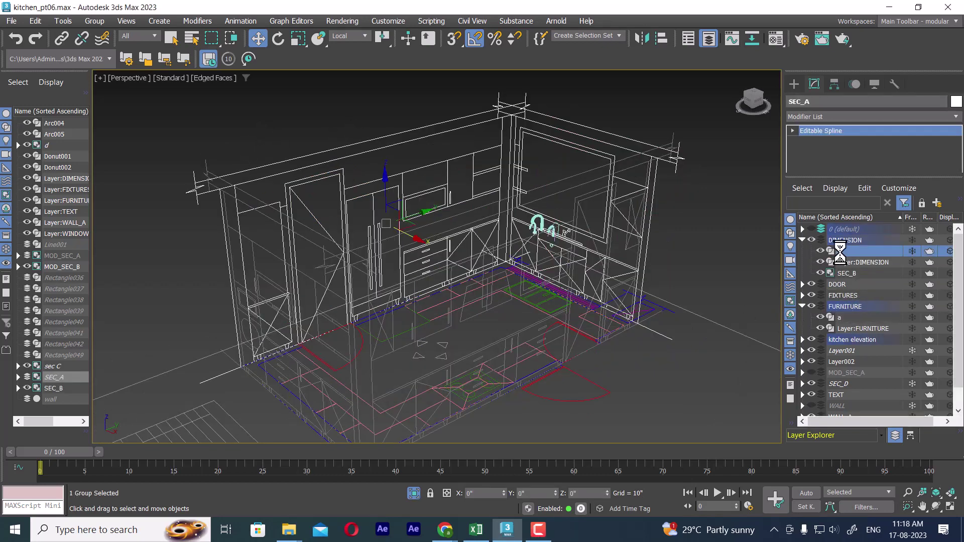
left_click(811, 240)
Step: Collapse the DIMENSION layer and unhide all hidden objects in the scene
left_click(802, 240)
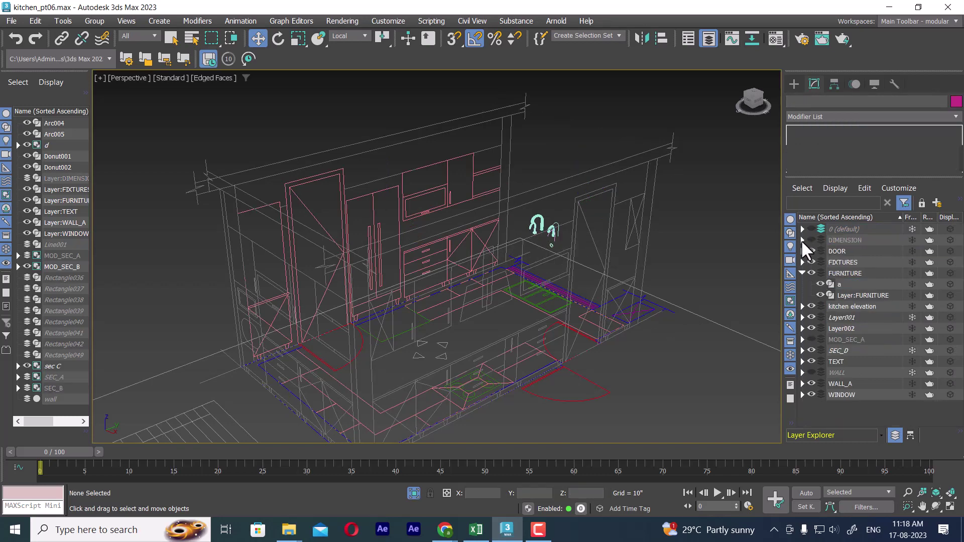
left_click(820, 285)
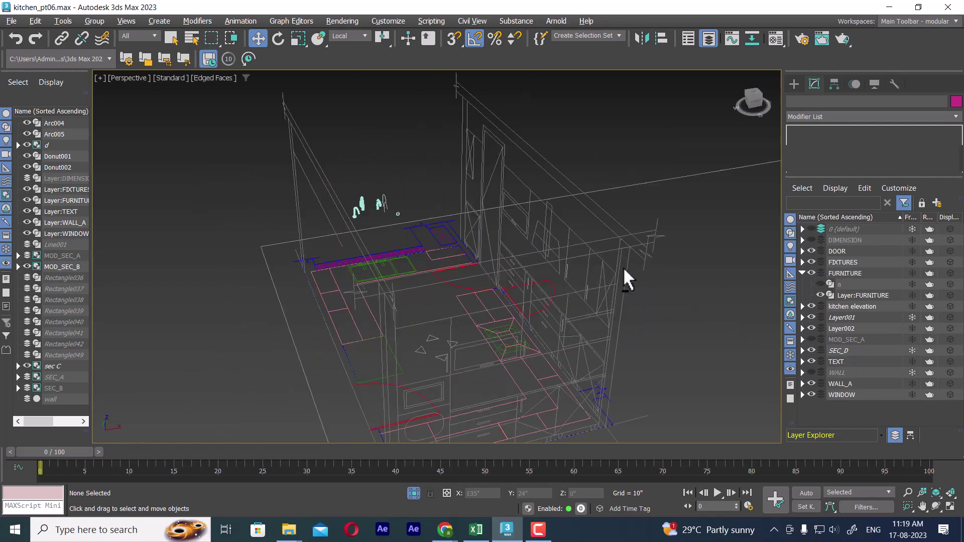
middle_click_drag(623, 267, 653, 272, "alt")
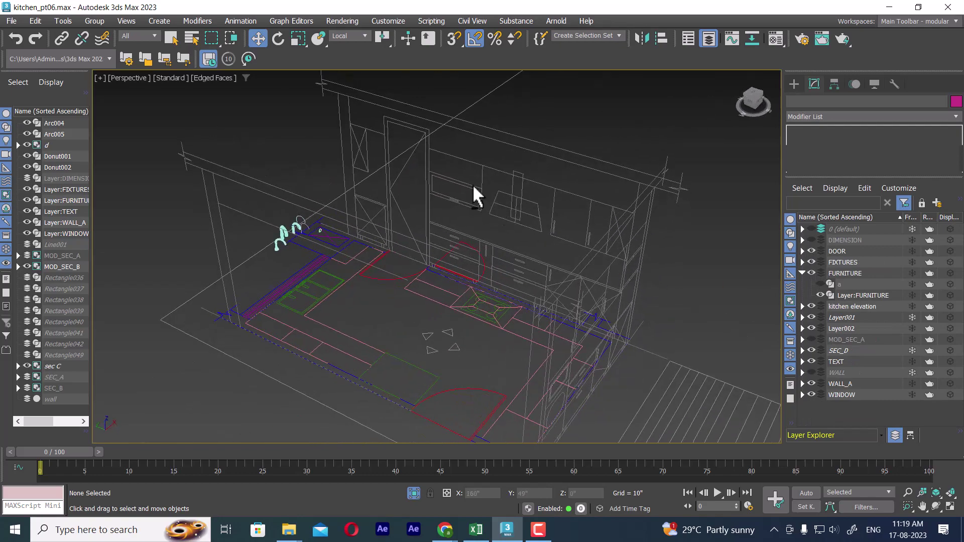
middle_click_drag(472, 185, 521, 197, "alt")
right_click(527, 157)
left_click(560, 100)
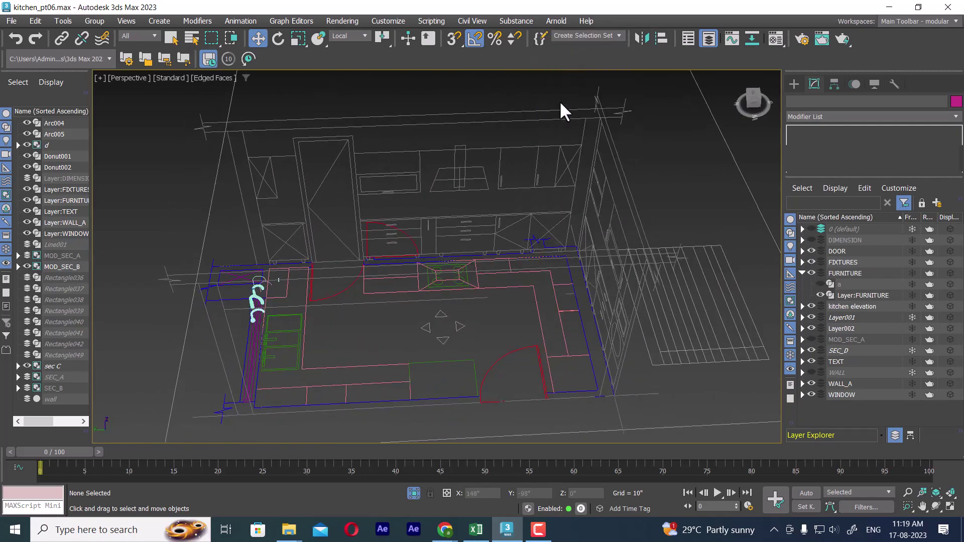
left_click(534, 280)
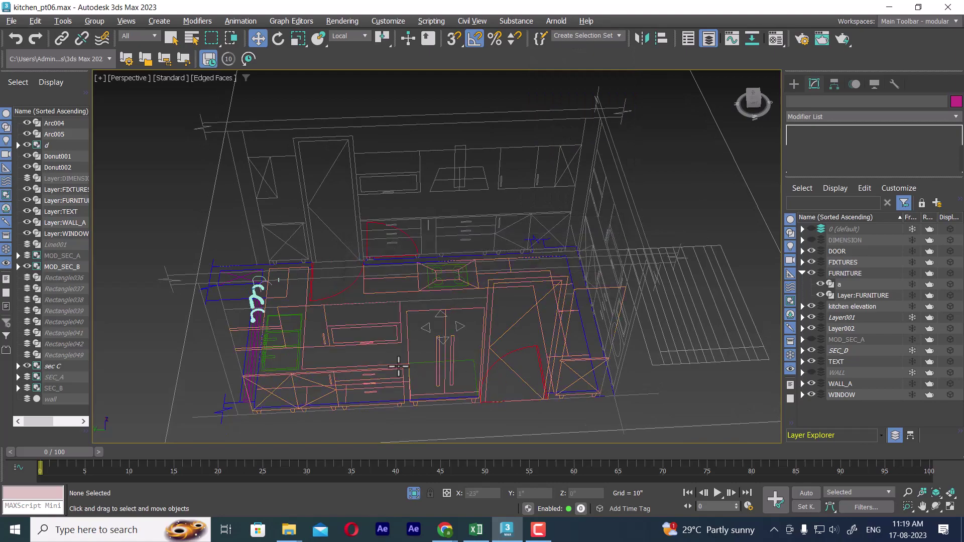
Step: Hide the furniture layer a and orbit around the kitchen to check the result
mouse_move(398, 360)
middle_mouse_down("alt")
mouse_move(456, 338)
mouse_move(327, 345)
middle_mouse_up("alt")
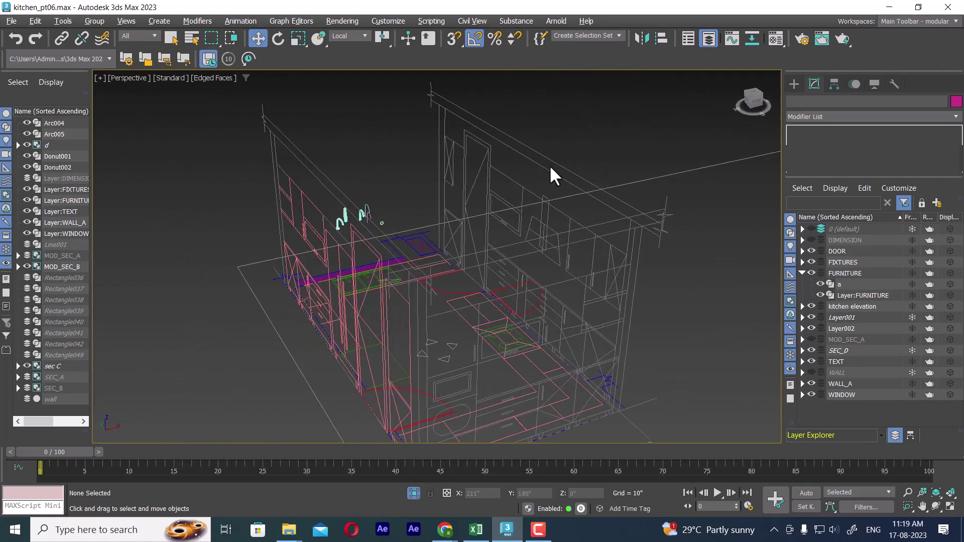
mouse_move(528, 215)
middle_mouse_down("alt")
mouse_move(564, 217)
mouse_move(435, 233)
mouse_move(502, 236)
middle_mouse_up("alt")
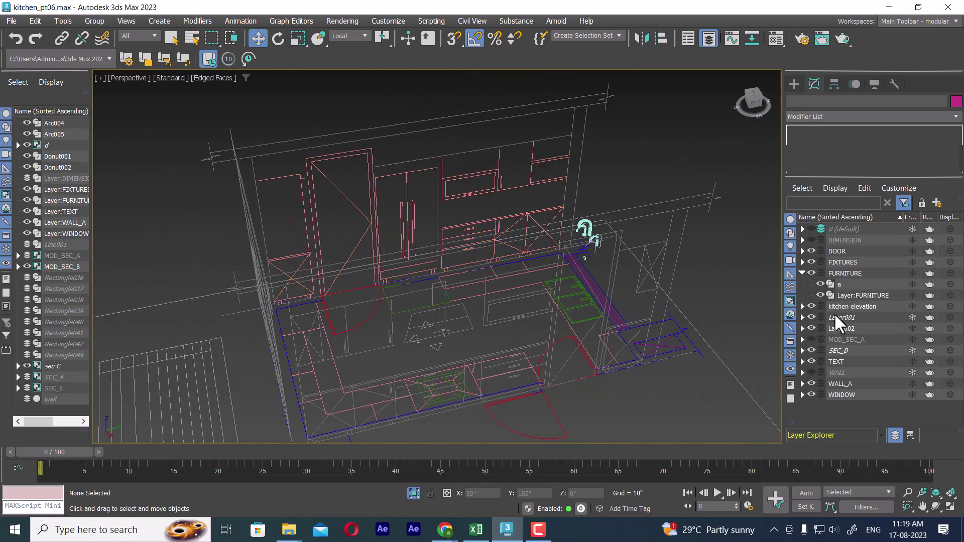
left_click(819, 283)
left_click(820, 284)
mouse_move(390, 262)
middle_mouse_down("alt")
mouse_move(501, 194)
mouse_move(570, 272)
mouse_move(541, 269)
mouse_move(580, 262)
mouse_move(612, 322)
mouse_move(598, 271)
mouse_move(551, 302)
mouse_move(560, 319)
mouse_move(631, 270)
mouse_move(629, 279)
mouse_move(565, 288)
middle_mouse_up("alt")
scroll(597, 322, "up", 3)
scroll(592, 288, "down", 3)
scroll(595, 310, "down", 3)
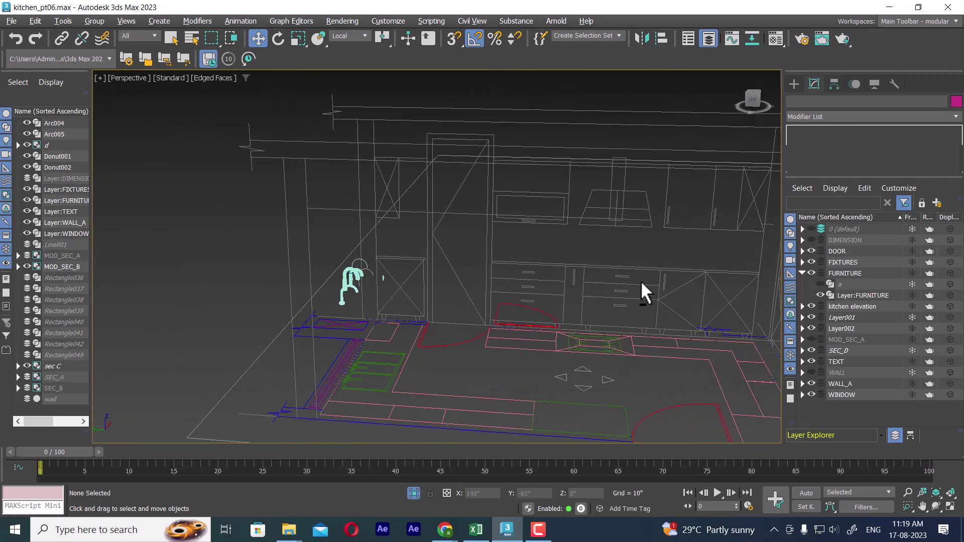
mouse_move(642, 283)
middle_mouse_down("alt")
mouse_move(607, 301)
mouse_move(465, 306)
mouse_move(482, 314)
mouse_move(518, 299)
mouse_move(580, 346)
middle_mouse_up("alt")
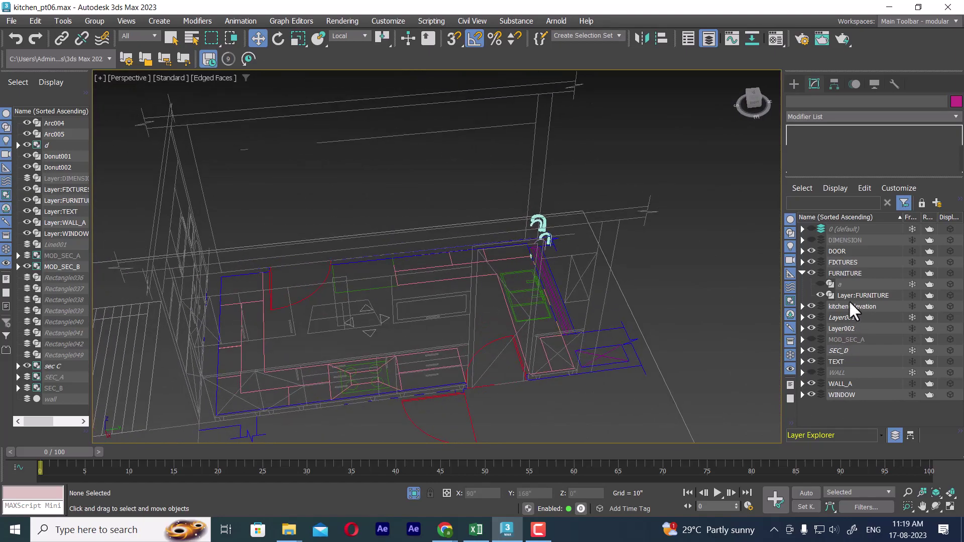
mouse_move(523, 281)
middle_mouse_down("alt")
mouse_move(396, 252)
mouse_move(308, 257)
mouse_move(546, 255)
mouse_move(611, 317)
mouse_move(566, 286)
mouse_move(570, 248)
middle_mouse_up("alt")
Step: Return to four viewports and frame the kitchen in the Top, Left and Perspective views
key("alt+w")
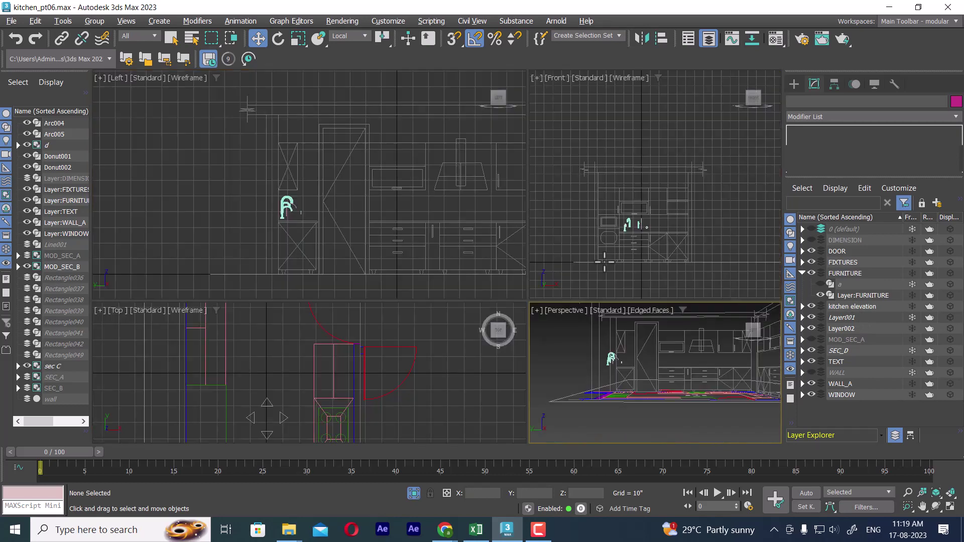
scroll(609, 228, "down", 5)
middle_click_drag(502, 341, 441, 362)
scroll(441, 362, "down", 4)
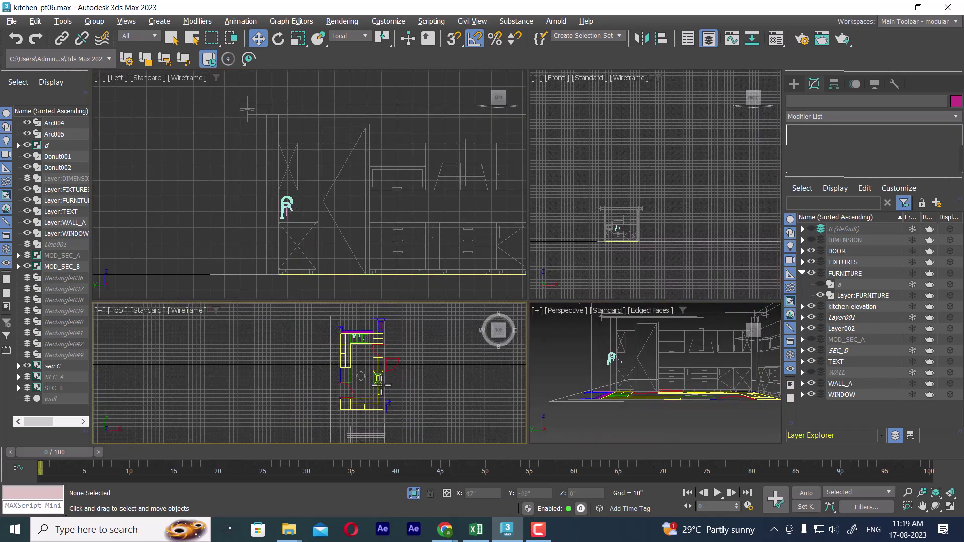
scroll(628, 228, "up", 3)
scroll(627, 243, "up", 2)
scroll(418, 224, "up", 3)
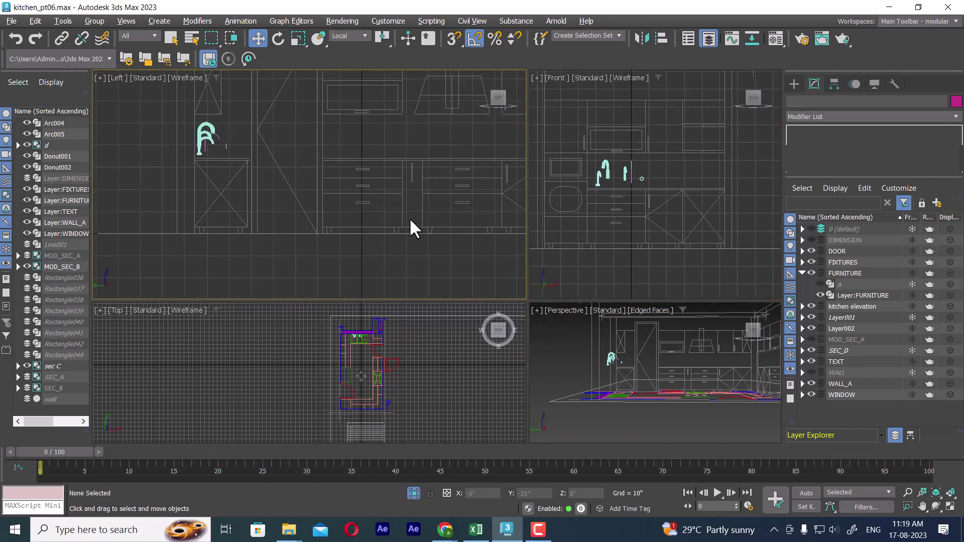
middle_click_drag(409, 218, 437, 211)
scroll(665, 370, "down", 5)
mouse_move(665, 370)
middle_mouse_down()
mouse_move(714, 393)
mouse_move(702, 401)
mouse_move(662, 375)
mouse_move(657, 336)
mouse_move(669, 382)
mouse_move(636, 372)
mouse_move(610, 334)
mouse_move(623, 338)
middle_mouse_up()
scroll(657, 341, "up", 3)
mouse_move(390, 169)
middle_mouse_down()
mouse_move(388, 223)
mouse_move(351, 204)
middle_mouse_up()
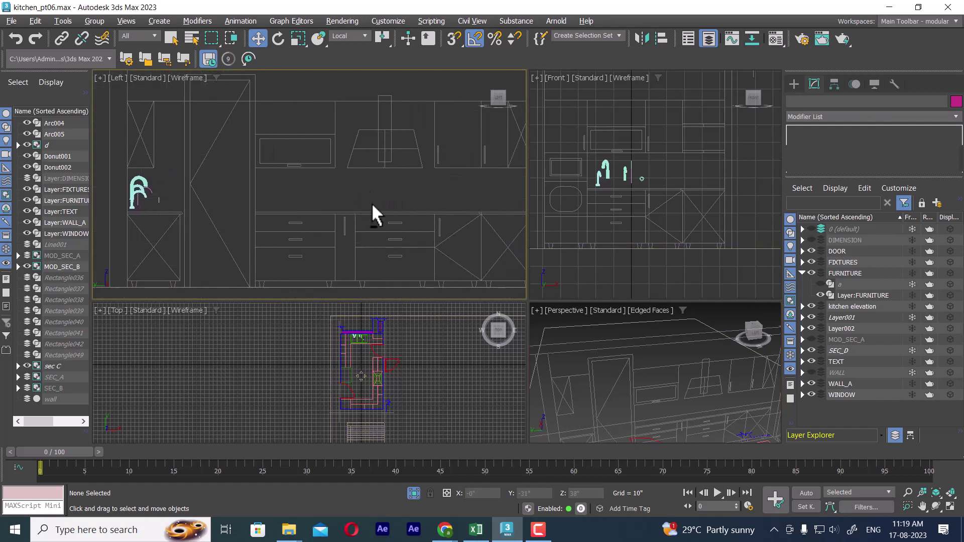
Step: Maximize the Left view and pan until the full kitchen elevation shows
key("alt+w")
scroll(486, 215, "down", 2)
middle_click_drag(510, 225, 430, 216)
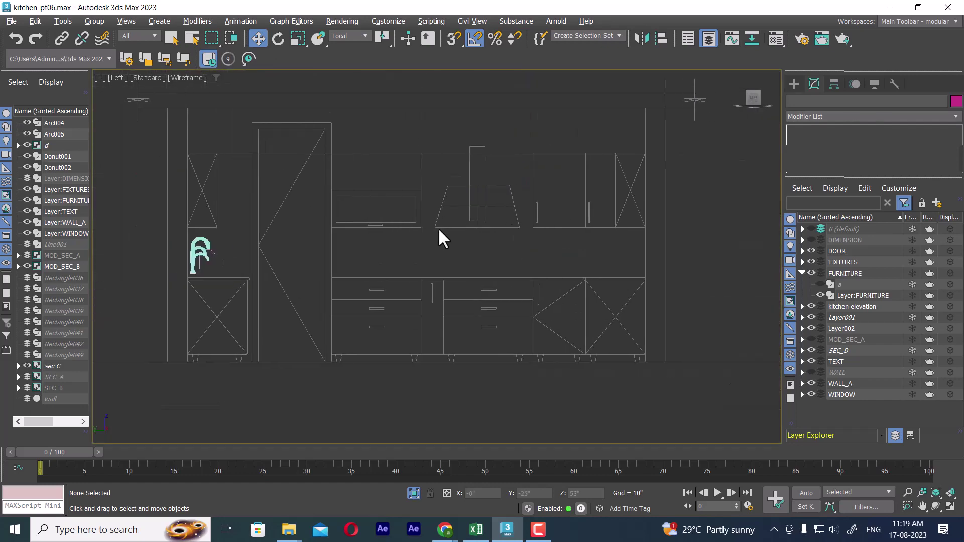
left_click(794, 84)
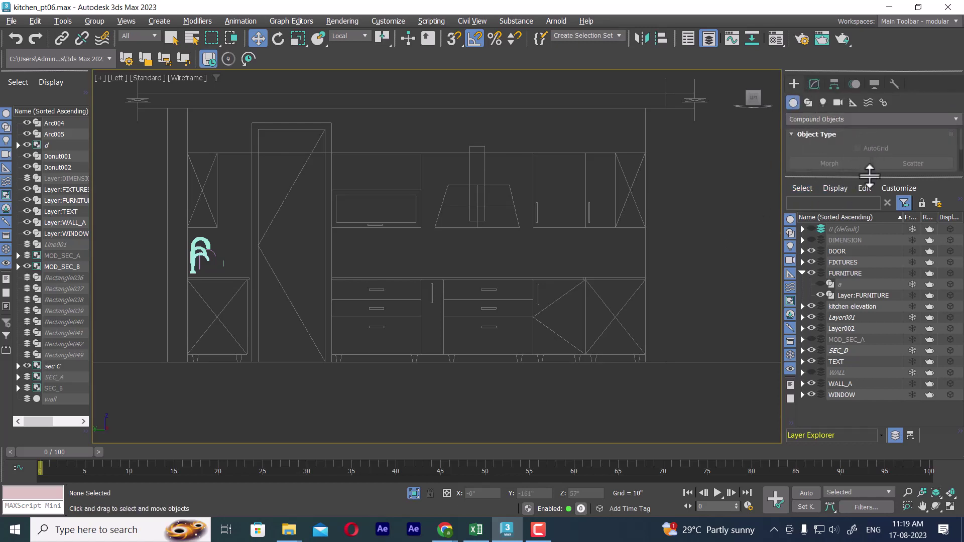
Step: Resize the modifier stack area and position the Left elevation
left_click(814, 83)
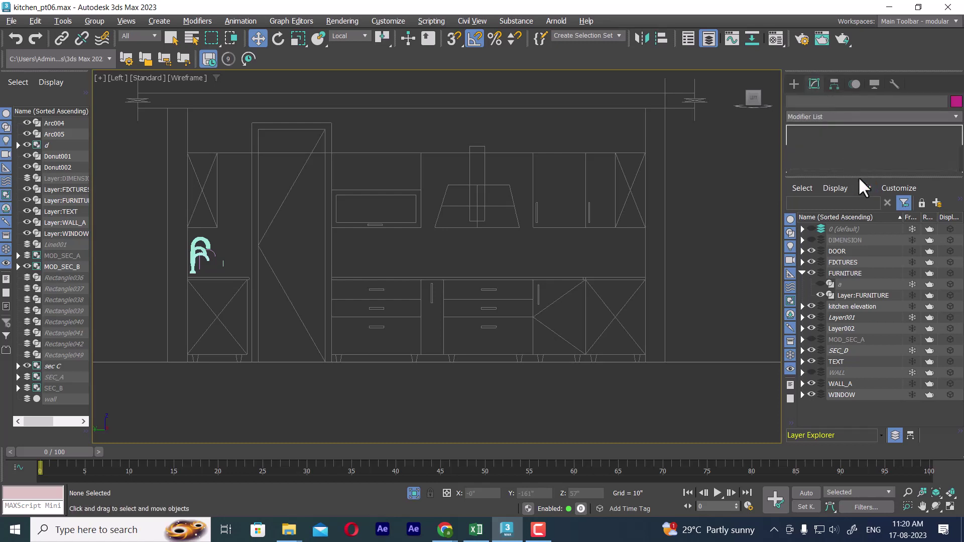
mouse_move(858, 173)
left_mouse_down()
mouse_move(858, 285)
mouse_move(858, 268)
left_mouse_up()
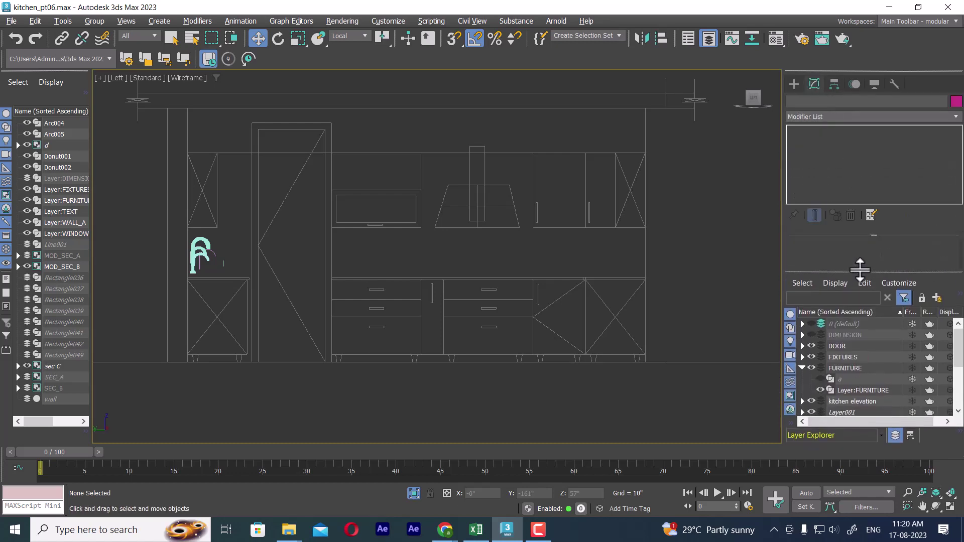
middle_click_drag(402, 180, 431, 198)
left_click(794, 84)
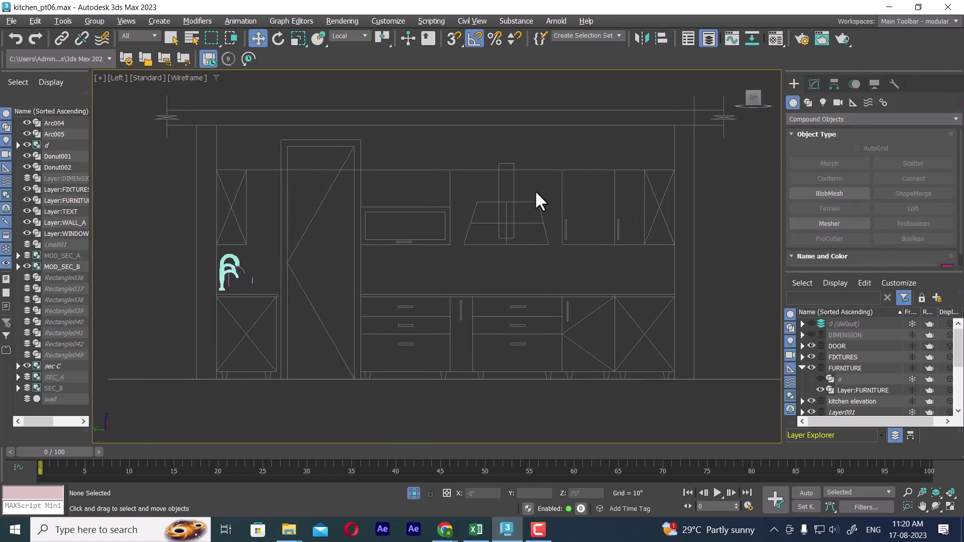
scroll(533, 193, "up", 4)
middle_click_drag(551, 189, 559, 164)
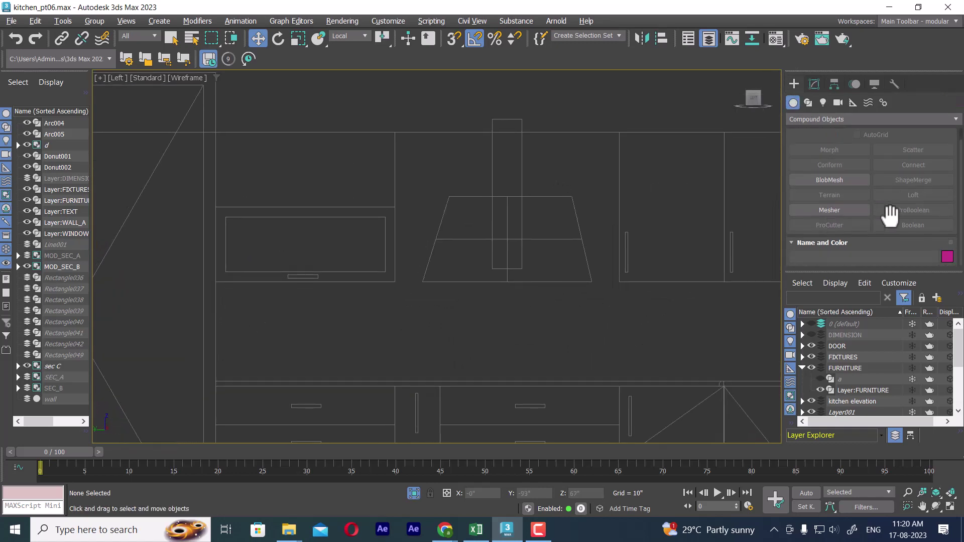
Step: Start the Rectangle spline tool with snapping set to vertices only
left_click(808, 102)
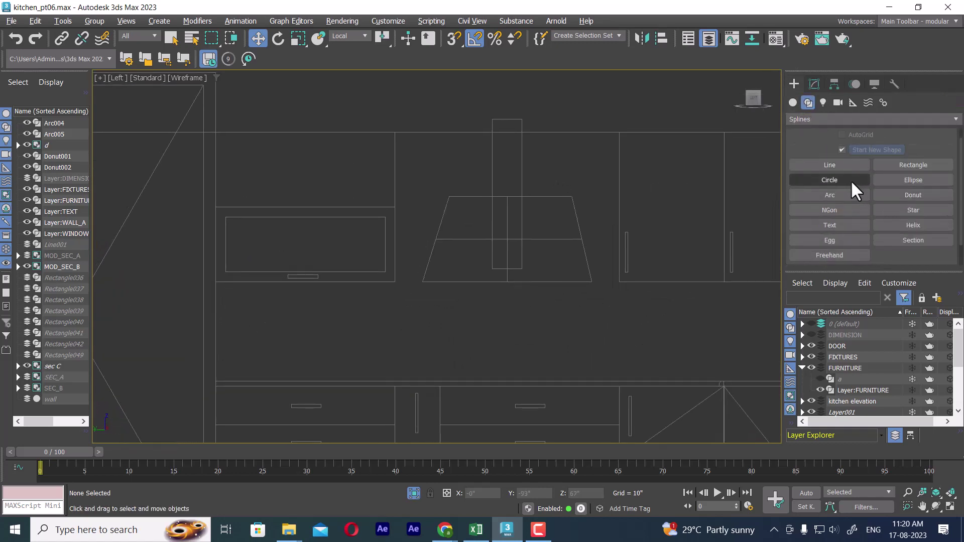
left_click(921, 161)
middle_click_drag(618, 246, 503, 222)
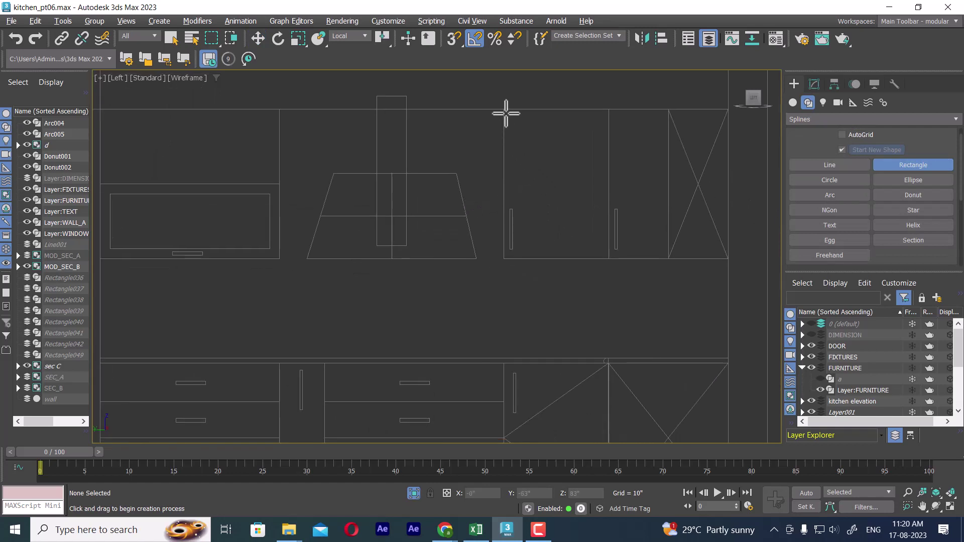
key("s")
right_click(454, 39)
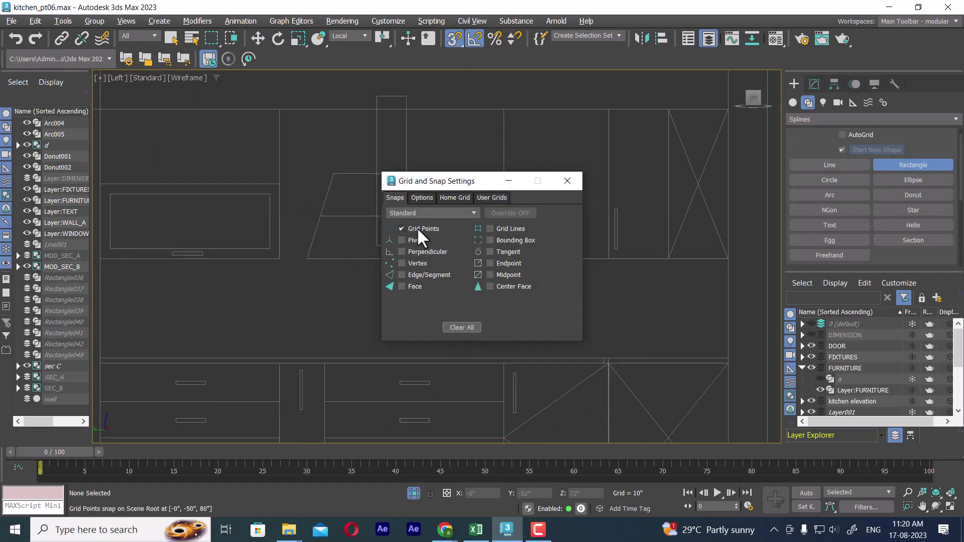
left_click(420, 197)
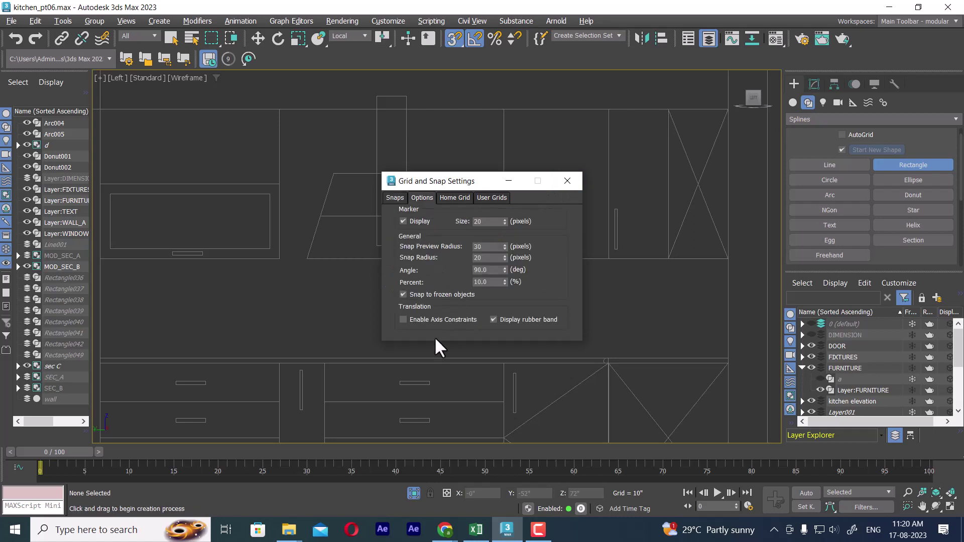
left_click(567, 181)
left_click(503, 109)
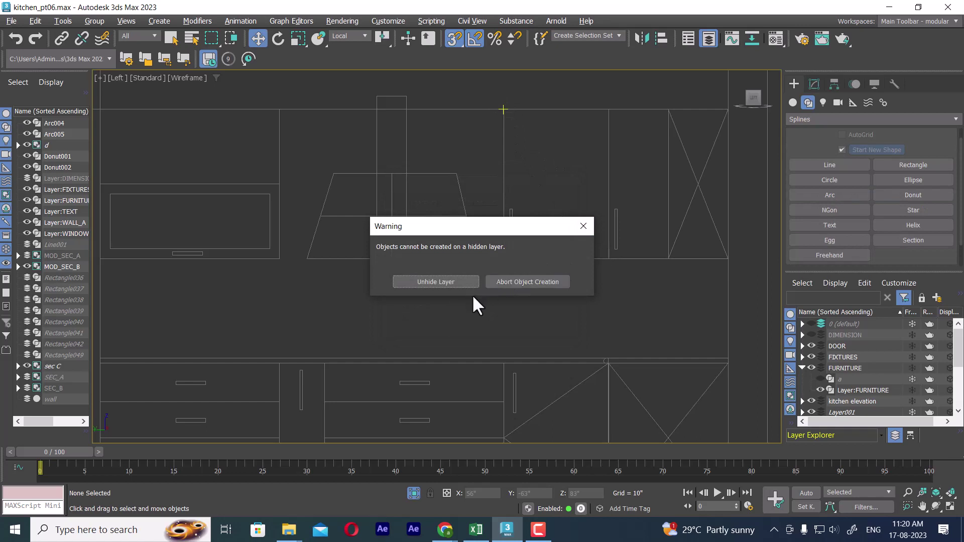
Step: Dismiss the hidden-layer warning, unhide the default layer, and reactivate Rectangle
left_click(518, 282)
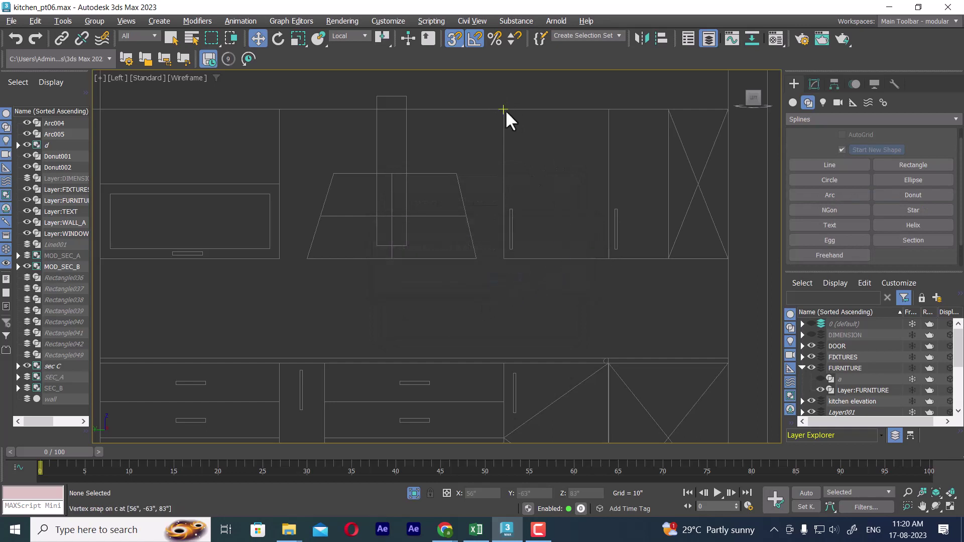
left_click(906, 166)
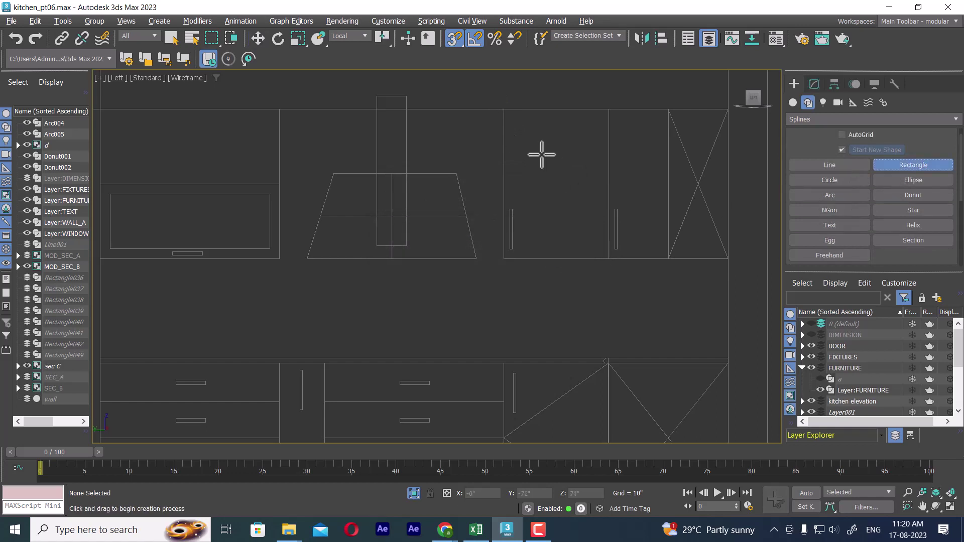
left_click(507, 111)
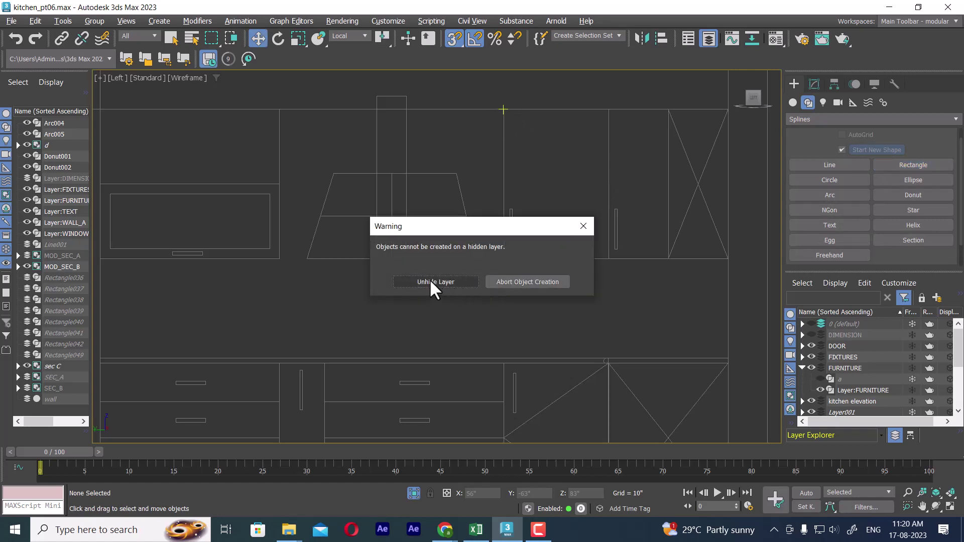
left_click(430, 279)
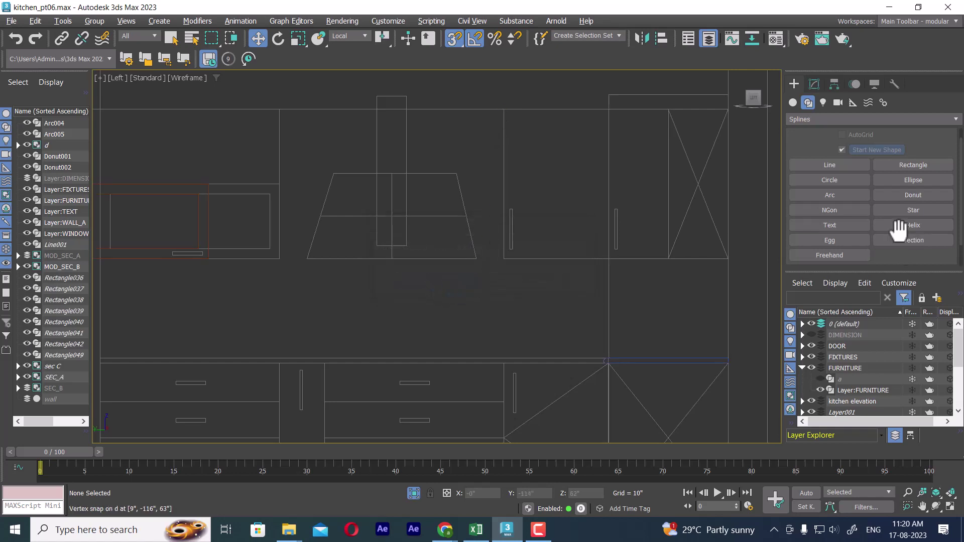
left_click(914, 166)
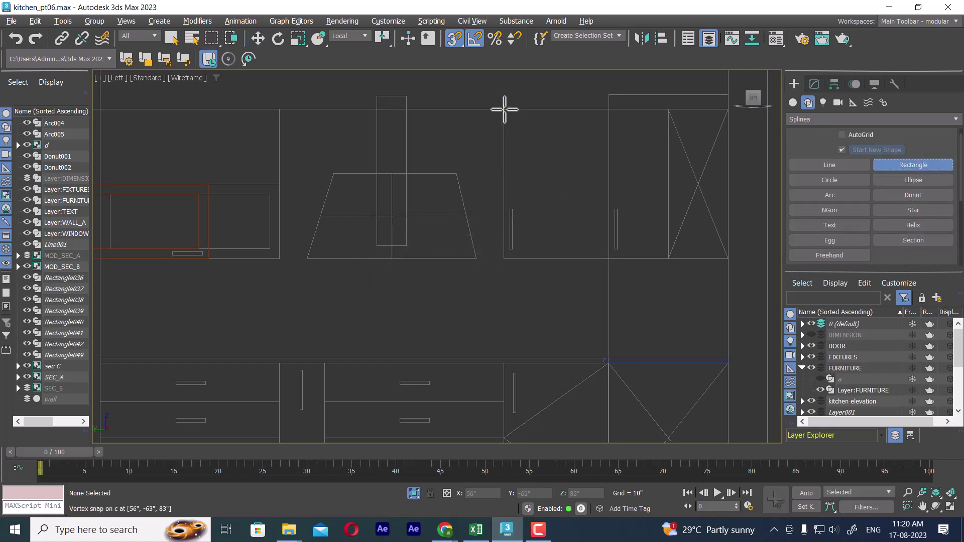
Step: Trace two snapped rectangles over the upper cabinets right of the hood, then exit and deselect
left_click_drag(504, 109, 610, 257)
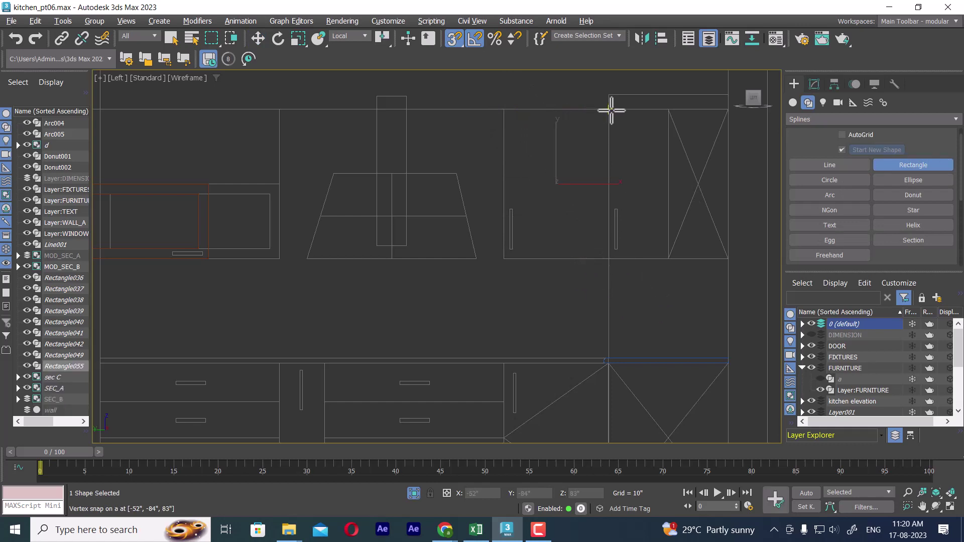
left_click_drag(611, 110, 669, 259)
mouse_move(226, 201)
middle_mouse_down()
mouse_move(370, 232)
mouse_move(416, 200)
middle_mouse_up()
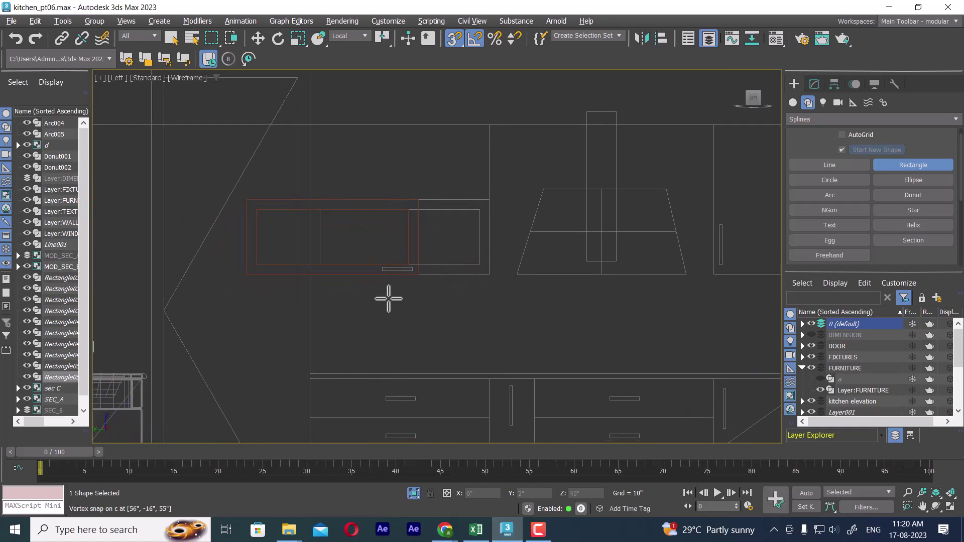
key("w")
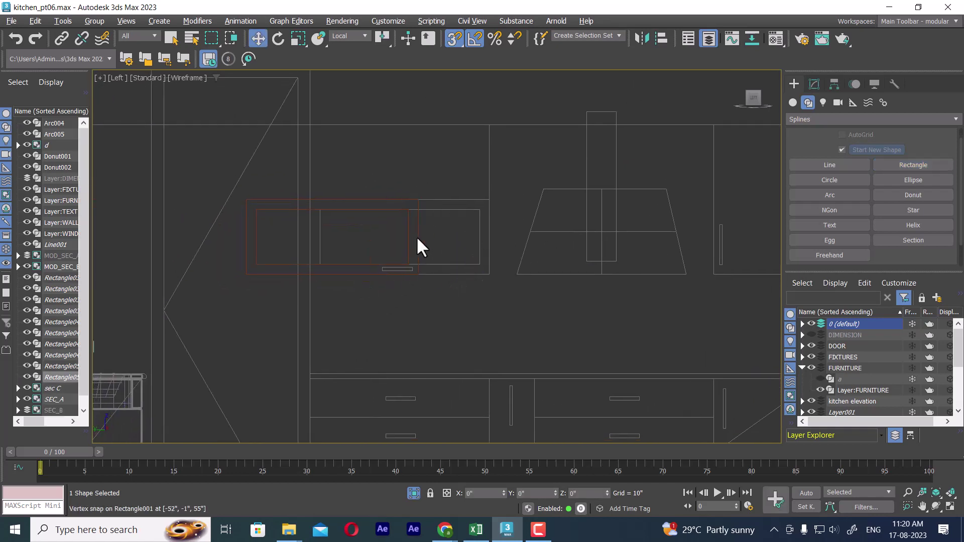
left_click(399, 244)
left_click_drag(375, 254, 421, 249)
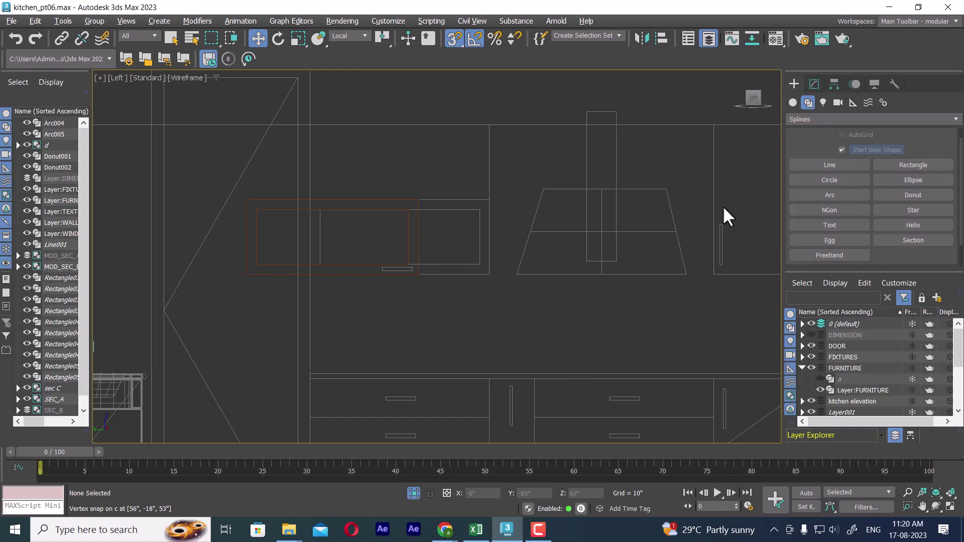
Step: Unfreeze all objects and layers in the scene, then select the SEC_A group
right_click(420, 233)
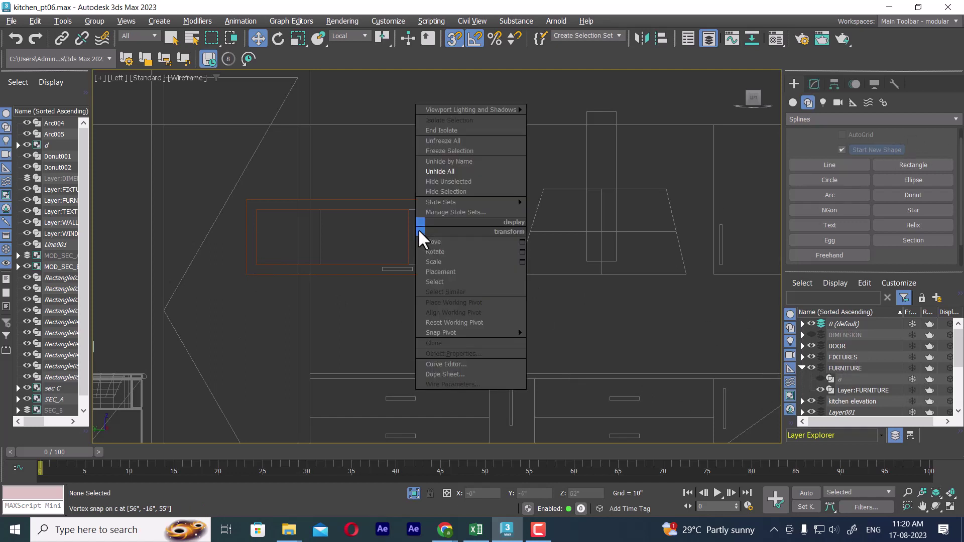
left_click(468, 141)
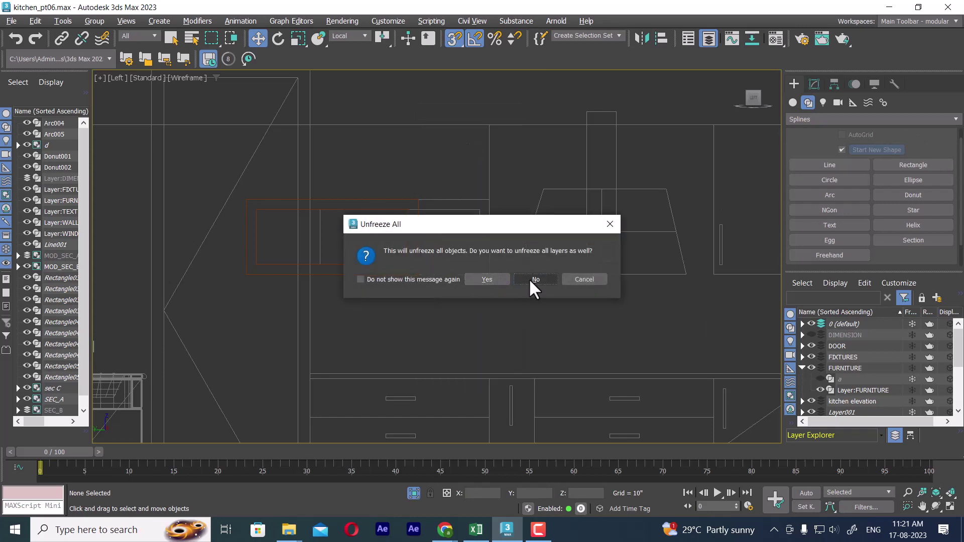
left_click(530, 281)
right_click(447, 202)
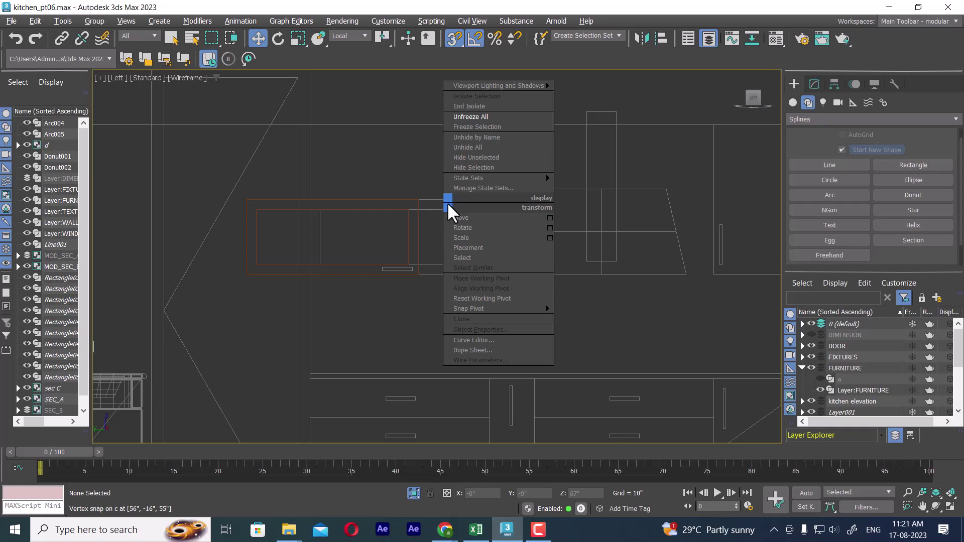
left_click(491, 116)
left_click(483, 280)
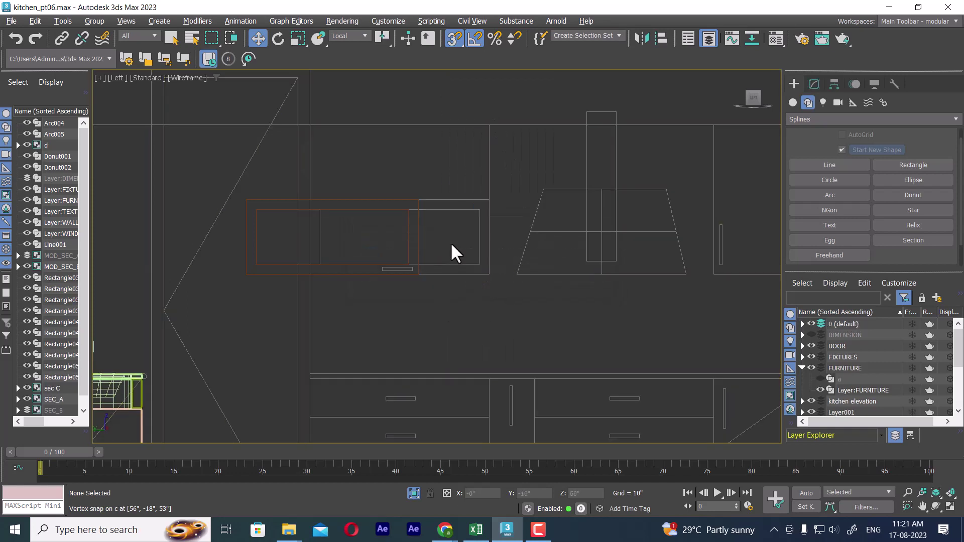
left_click(399, 246)
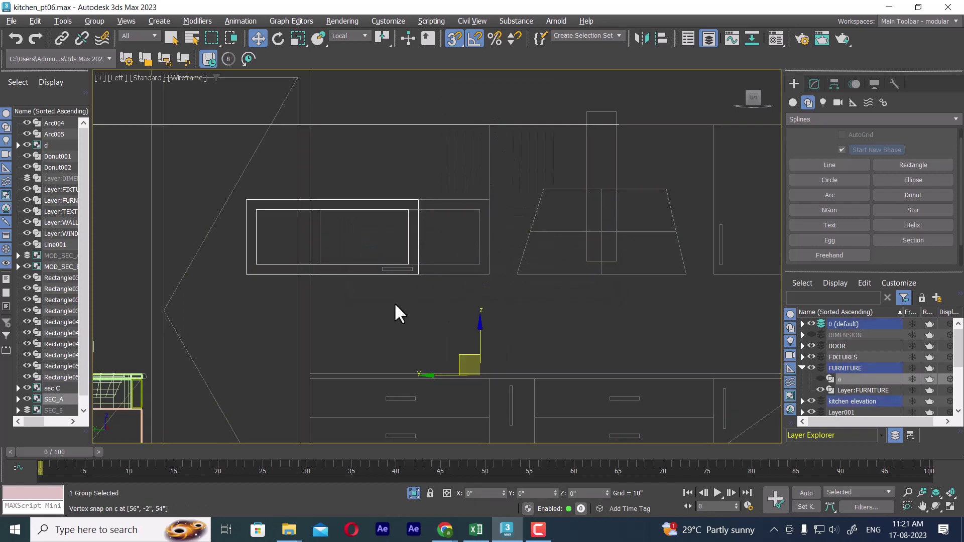
Step: Toggle Affect Pivot Only on and back off for the SEC_A group
left_click(834, 84)
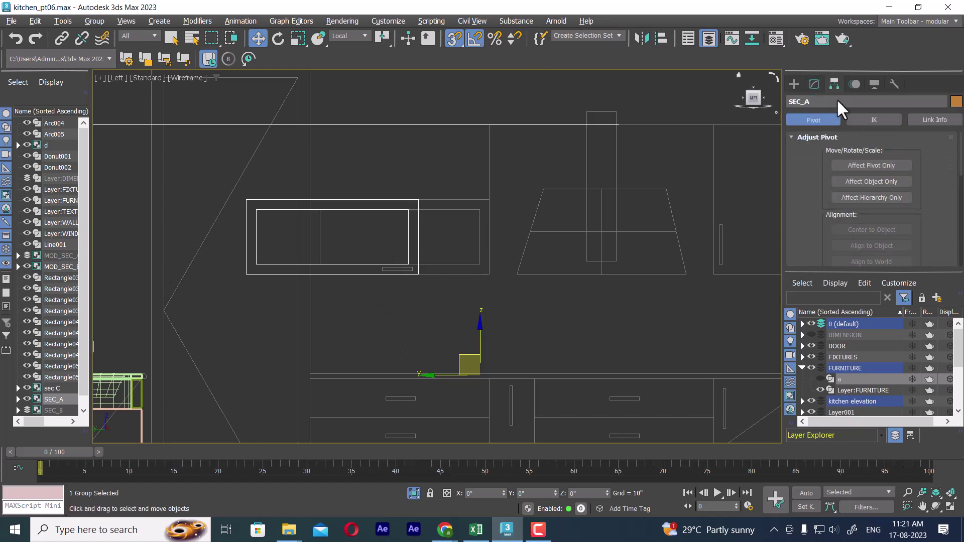
left_click(888, 166)
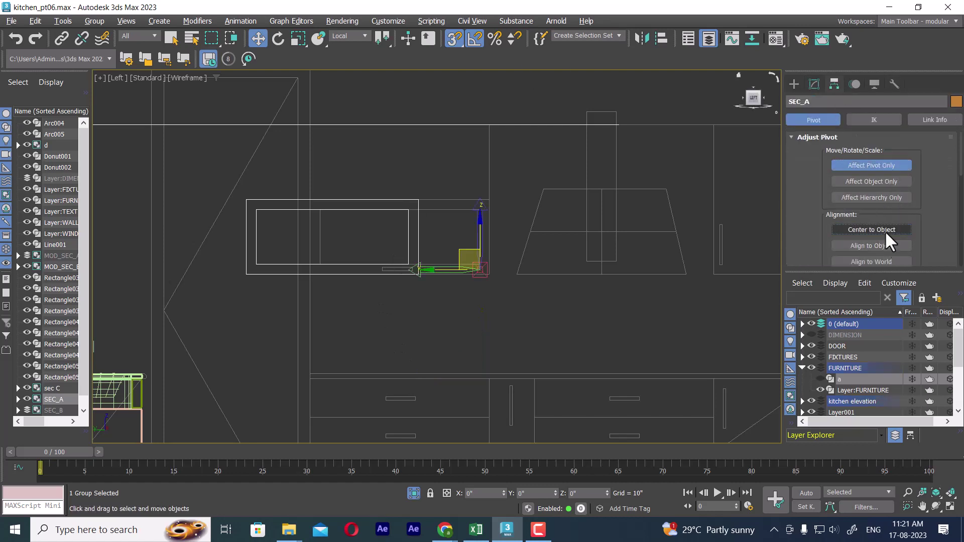
left_click(880, 161)
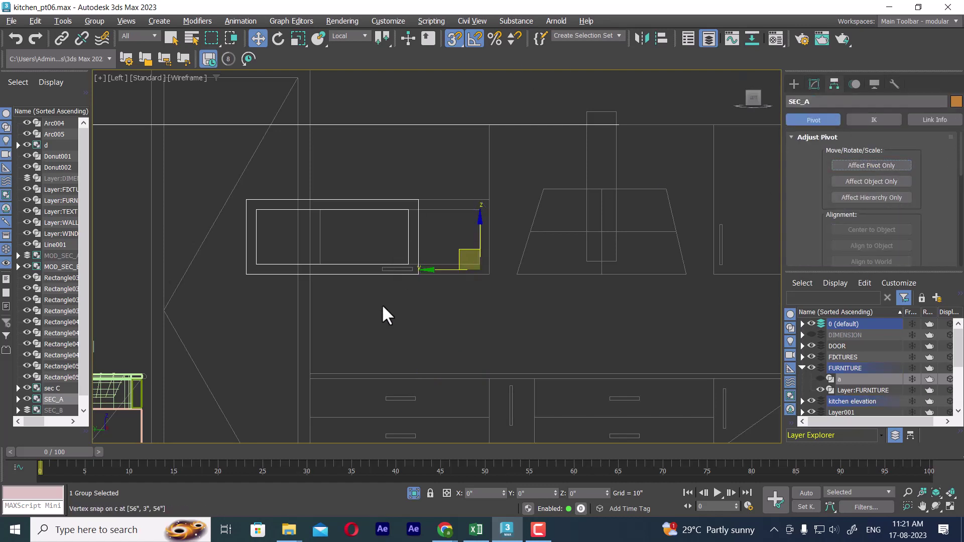
scroll(392, 313, "up", 2)
middle_click_drag(510, 252, 584, 315)
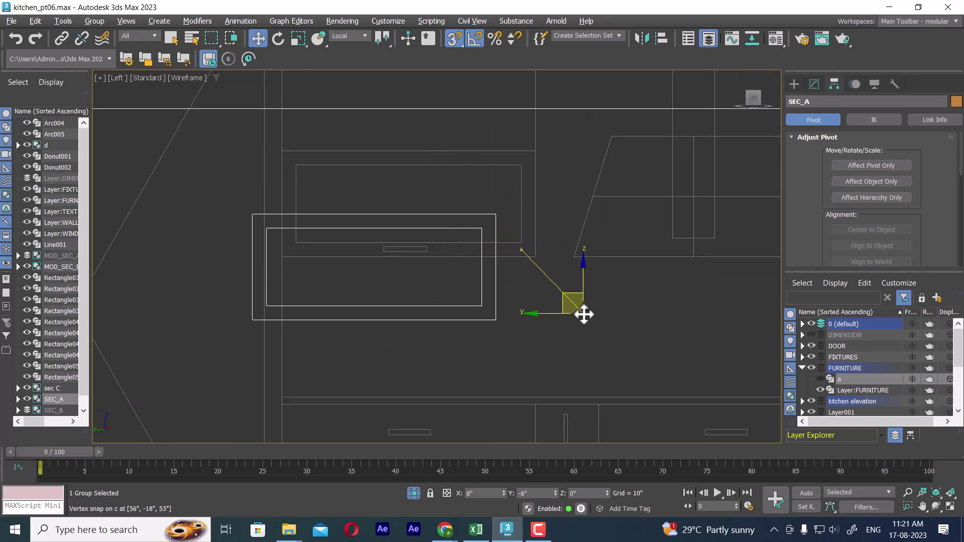
scroll(583, 302, "down", 5)
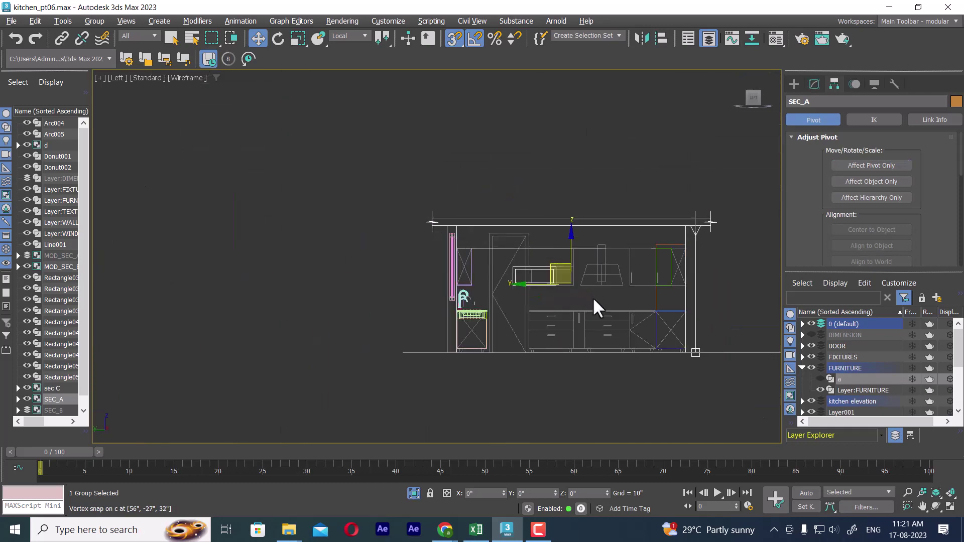
key("alt+Tab")
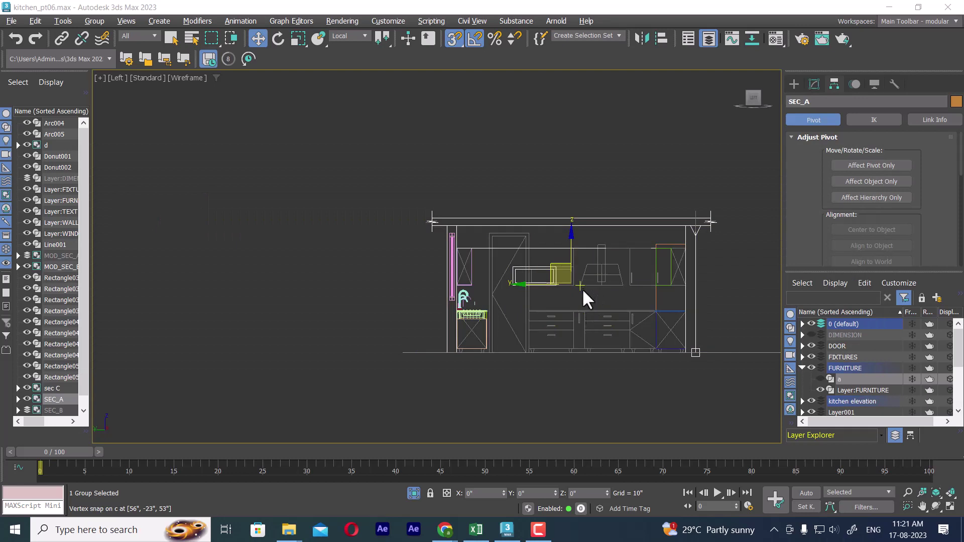
middle_click_drag(583, 291, 549, 308)
scroll(527, 291, "up", 3)
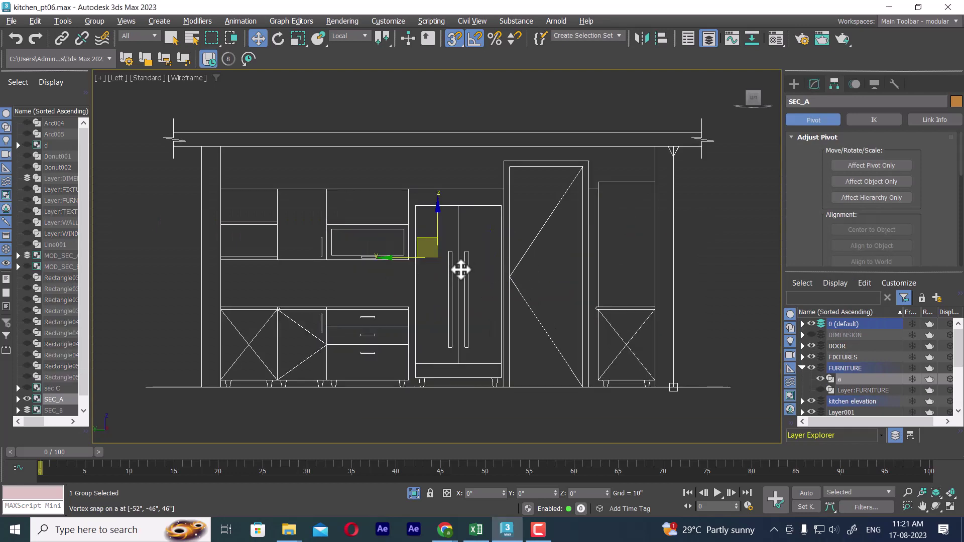
Step: Unhide all hidden objects in the kitchen scene
right_click(431, 274)
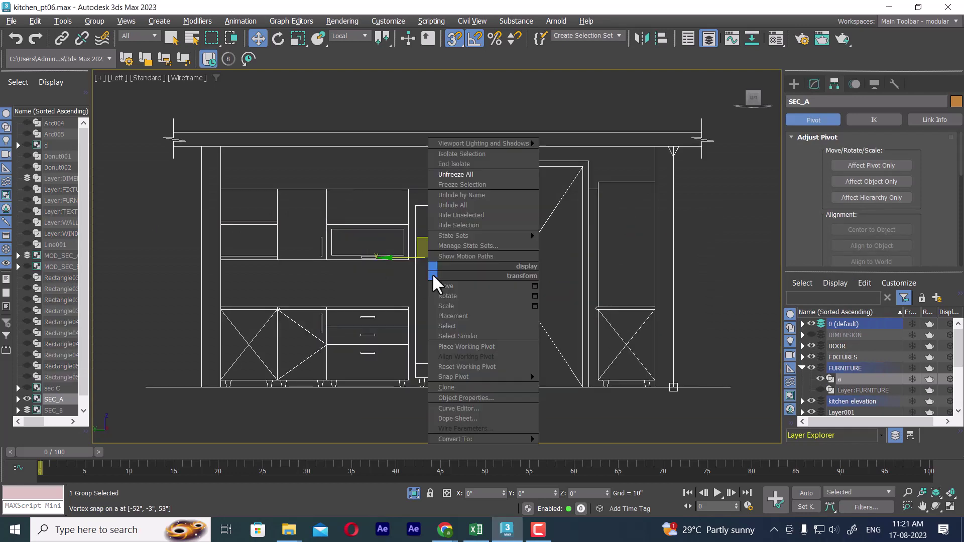
left_click(470, 205)
left_click(541, 279)
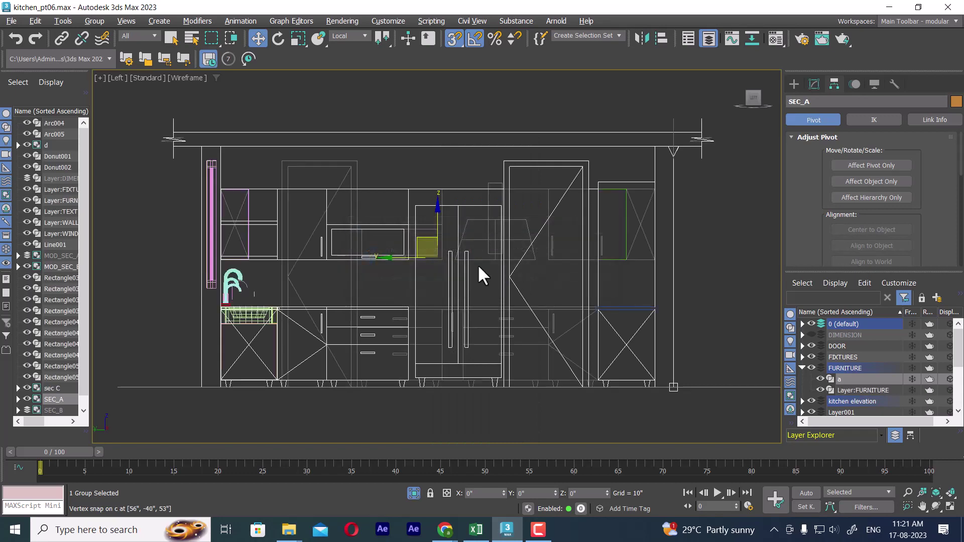
middle_click_drag(375, 267, 450, 287)
Step: Reselect the SEC_A group in Perspective view and hide it
left_click(457, 294)
left_click(447, 278)
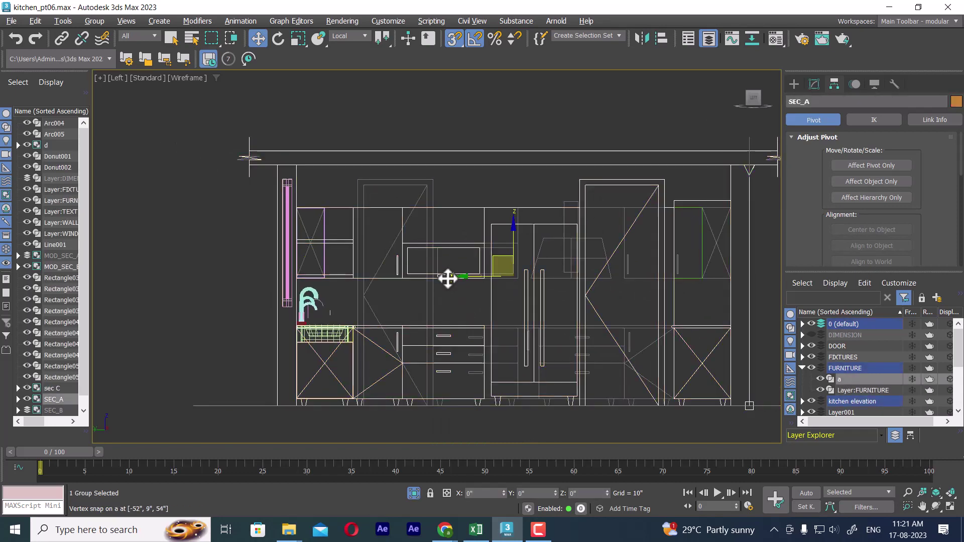
scroll(449, 286, "up", 5)
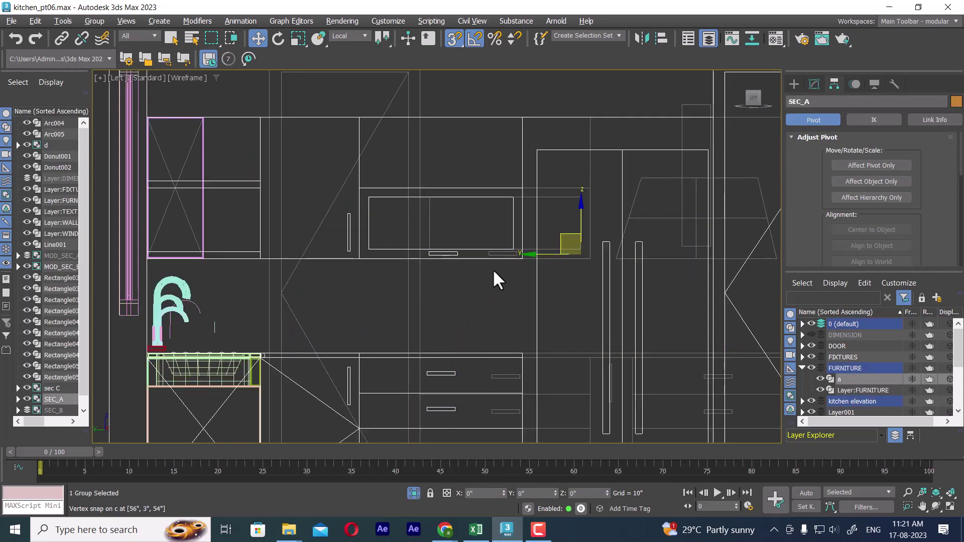
scroll(492, 269, "down", 3)
scroll(493, 271, "down", 2)
key("p")
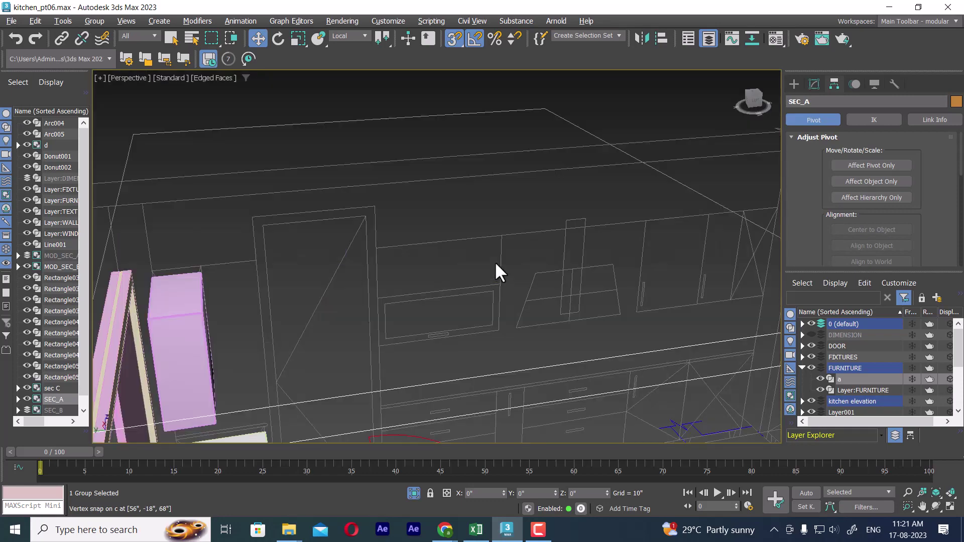
scroll(495, 264, "down", 5)
middle_click_drag(537, 331, 598, 355, "alt")
right_click(584, 216)
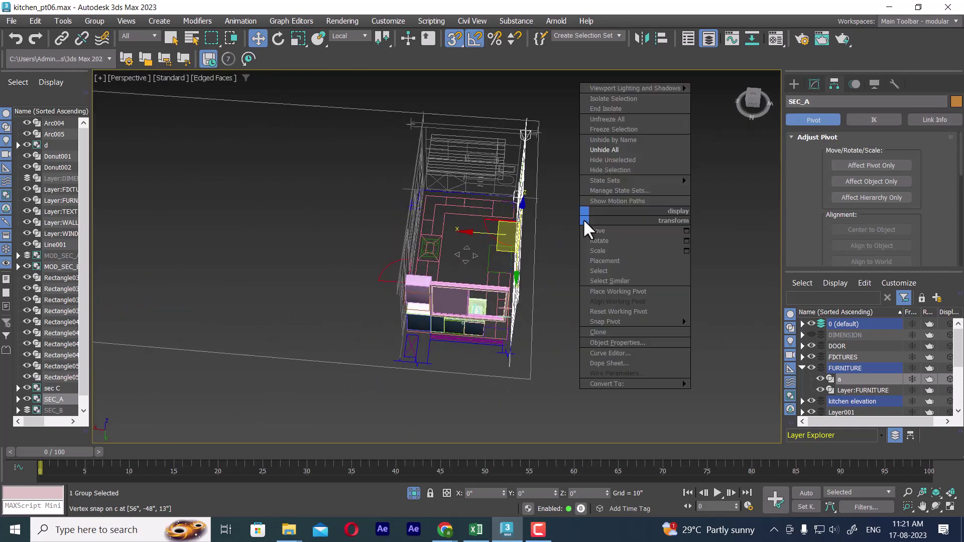
left_click(623, 171)
mouse_move(624, 172)
middle_mouse_down("alt")
mouse_move(543, 263)
mouse_move(470, 221)
middle_mouse_up("alt")
Step: Maximize the Left viewport to fill the workspace
key("alt+w")
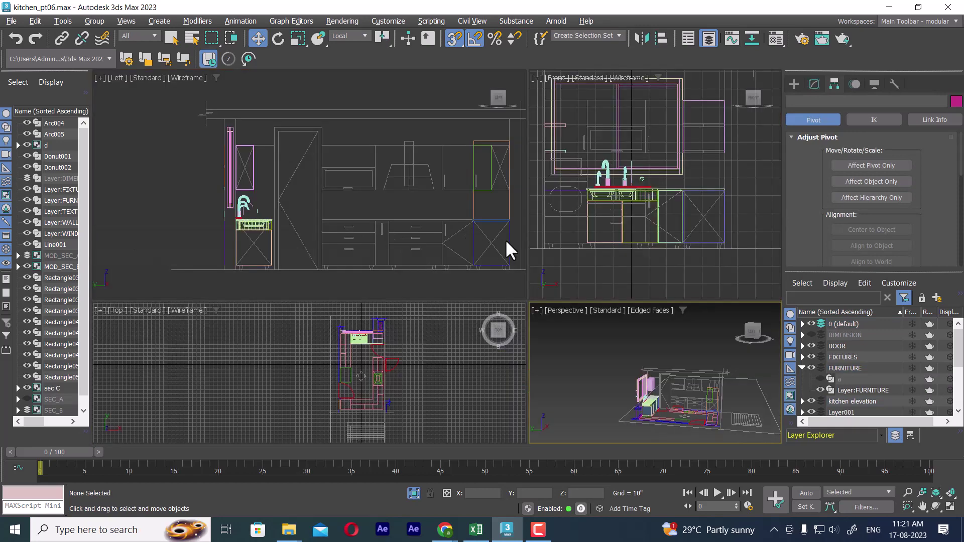
scroll(388, 184, "up", 2)
scroll(388, 183, "up", 2)
key("alt+w")
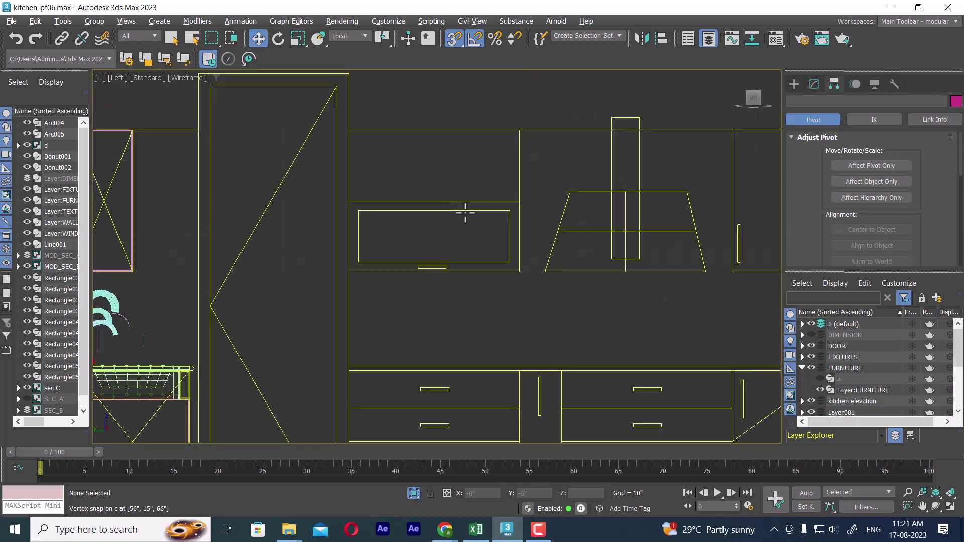
Step: Draw Rectangle057 over the upper microwave cabinet outline
left_click(799, 85)
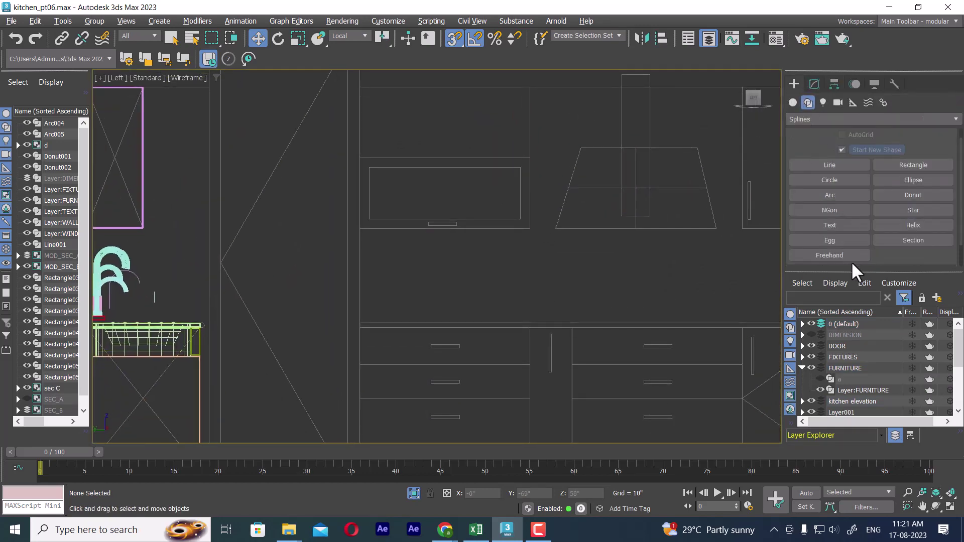
left_click(919, 165)
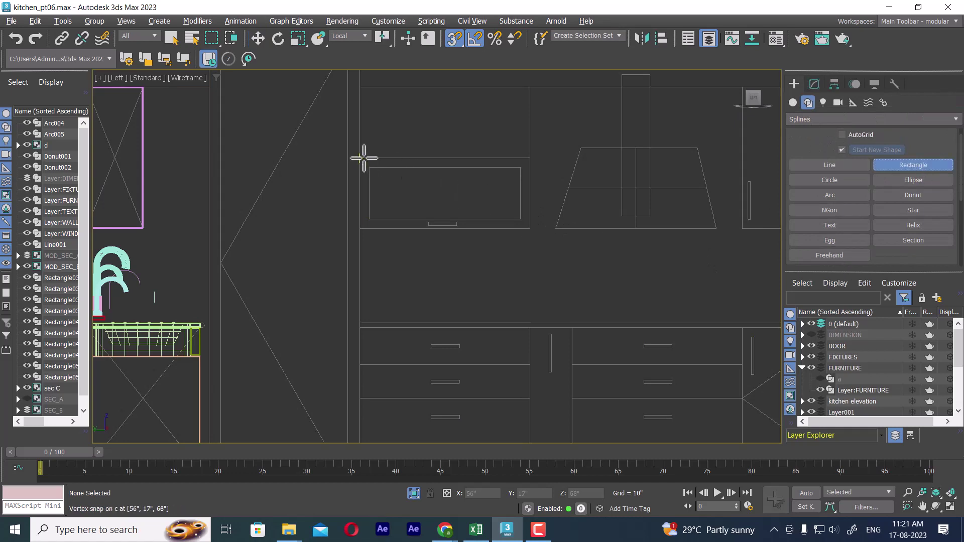
left_click_drag(360, 158, 487, 225)
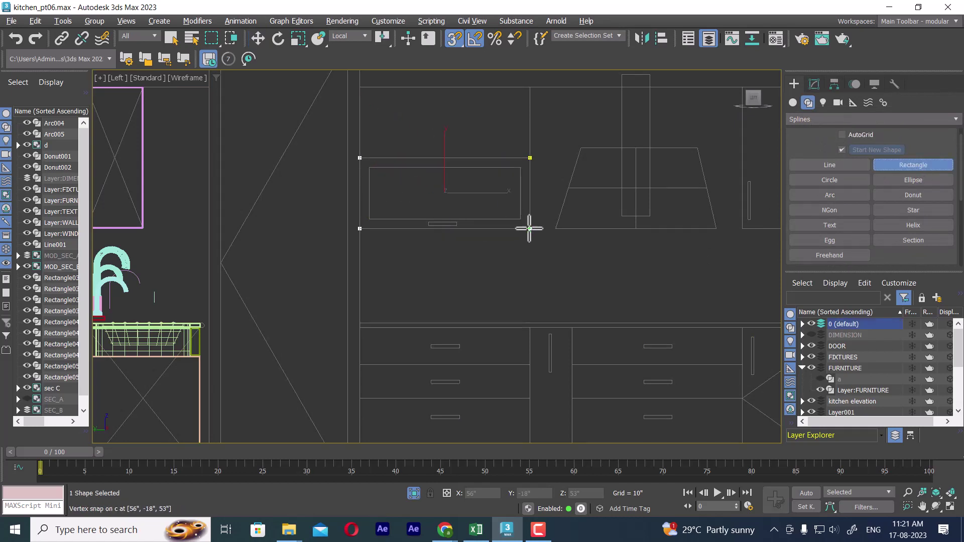
left_click_drag(529, 229, 529, 228)
left_click(815, 84)
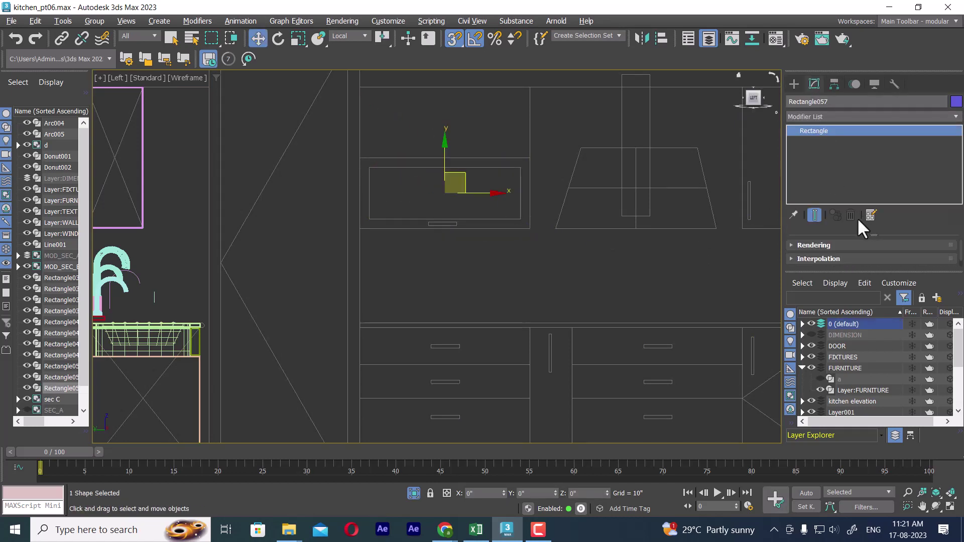
right_click(525, 231)
mouse_move(577, 399)
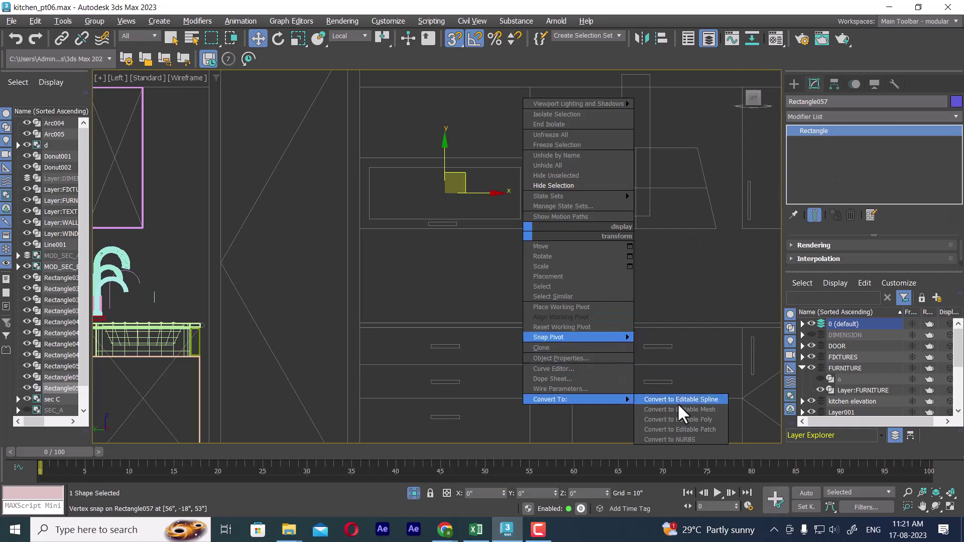
Step: Convert Rectangle057 to an editable spline and enter Spline sub-object level
left_click(679, 400)
left_click(793, 130)
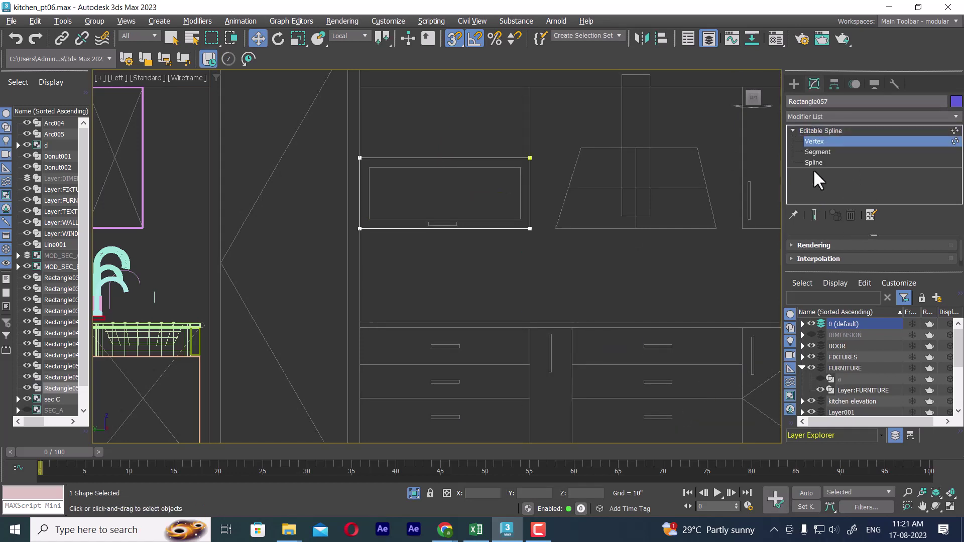
left_click(814, 162)
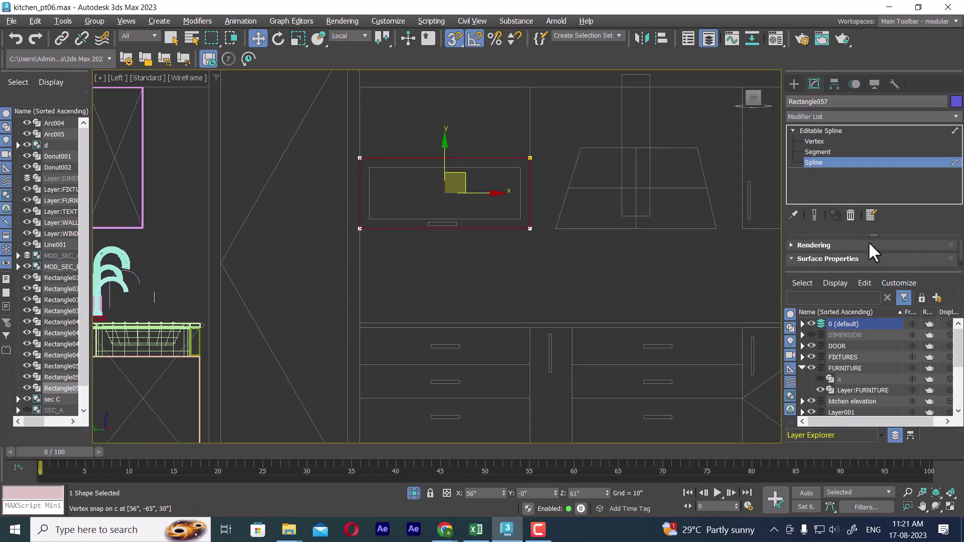
left_click_drag(864, 274, 864, 346)
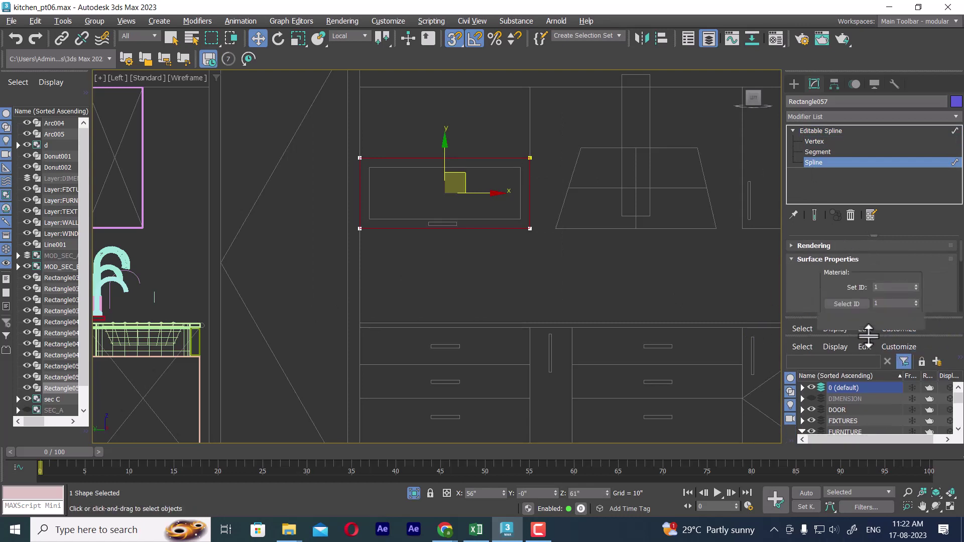
scroll(856, 259, "down", 3)
scroll(874, 302, "down", 3)
scroll(883, 311, "down", 3)
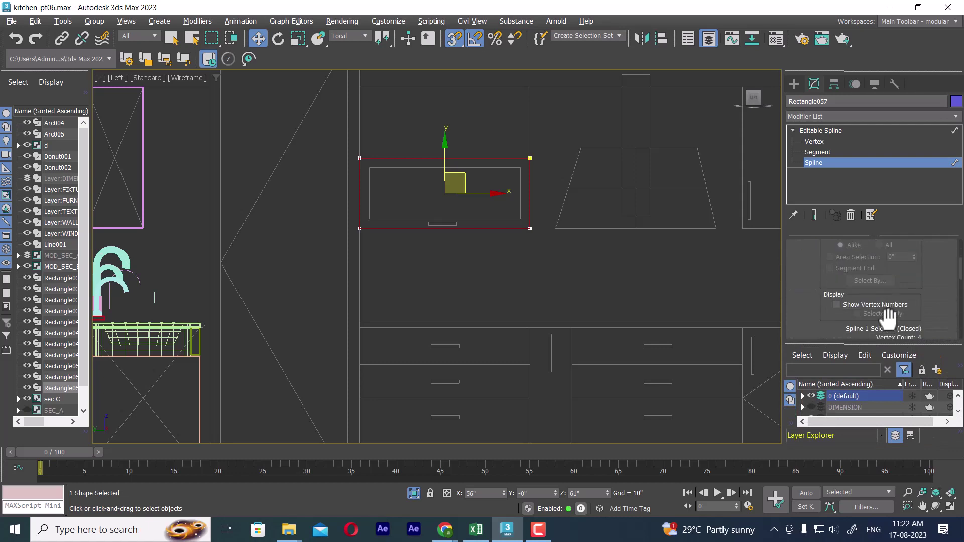
scroll(879, 306, "down", 3)
scroll(882, 300, "down", 3)
scroll(882, 296, "down", 2)
scroll(883, 295, "down", 2)
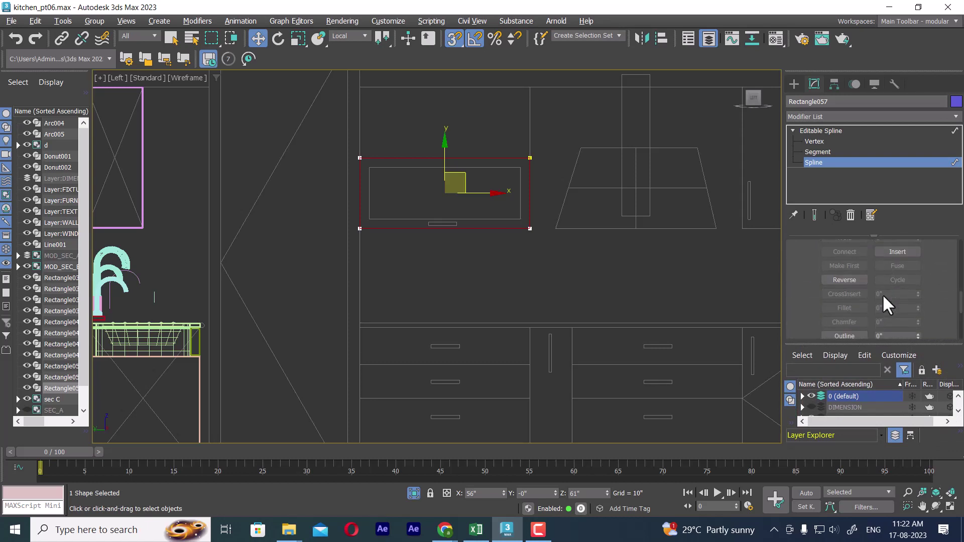
scroll(883, 294, "down", 2)
Step: Outline the spline inward by 2 inches, then pan to the lower drawer cabinets
left_click(846, 291)
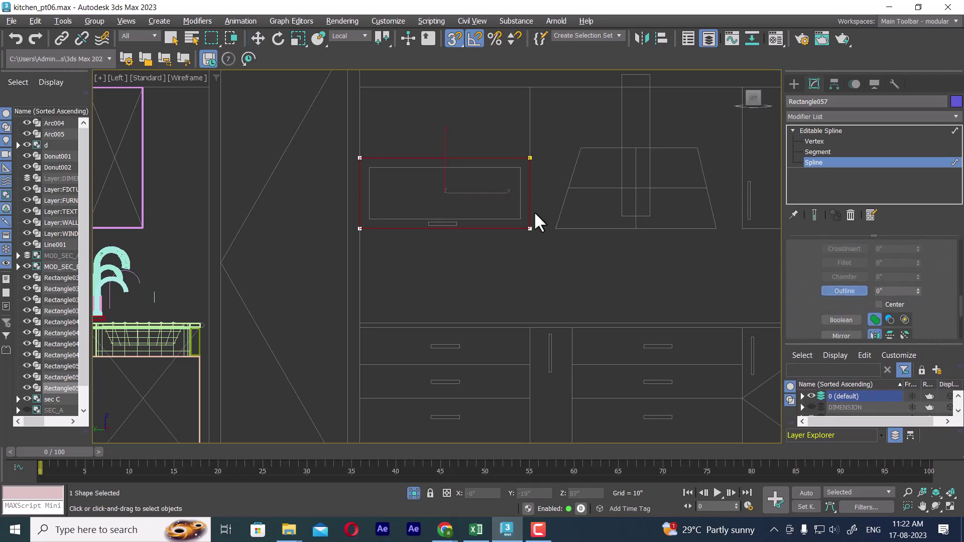
left_click_drag(530, 226, 519, 219)
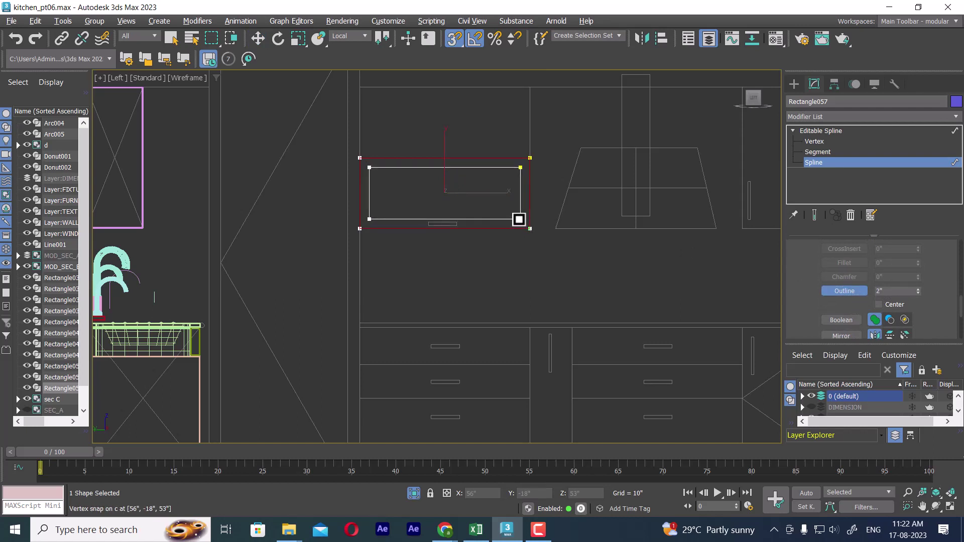
right_click(604, 240)
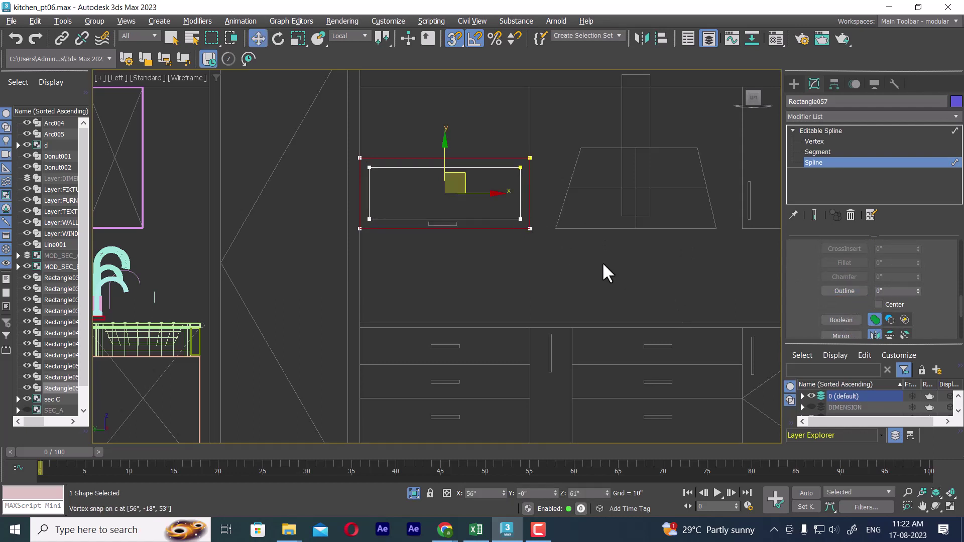
mouse_move(528, 266)
middle_mouse_down()
mouse_move(538, 286)
mouse_move(543, 275)
middle_mouse_up()
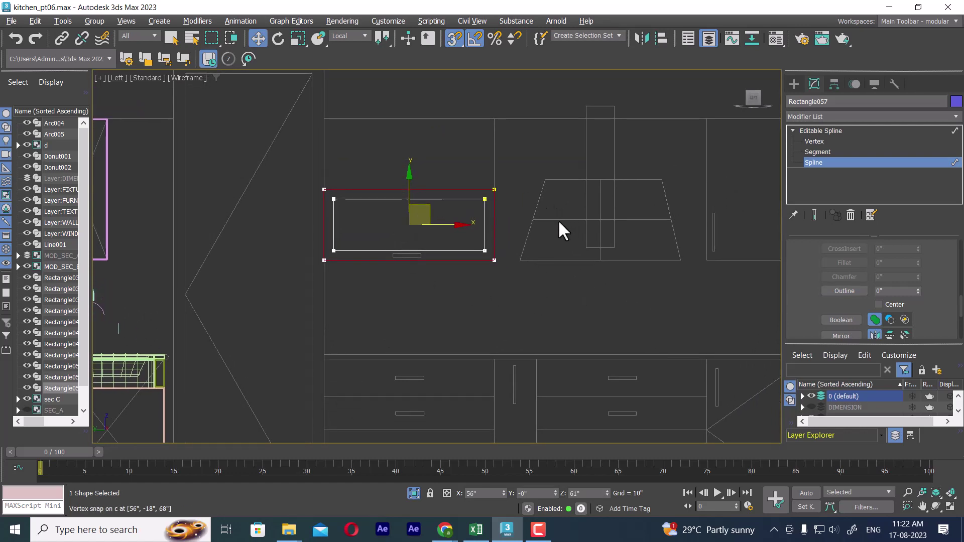
middle_click_drag(559, 221, 481, 235)
scroll(568, 201, "down", 2)
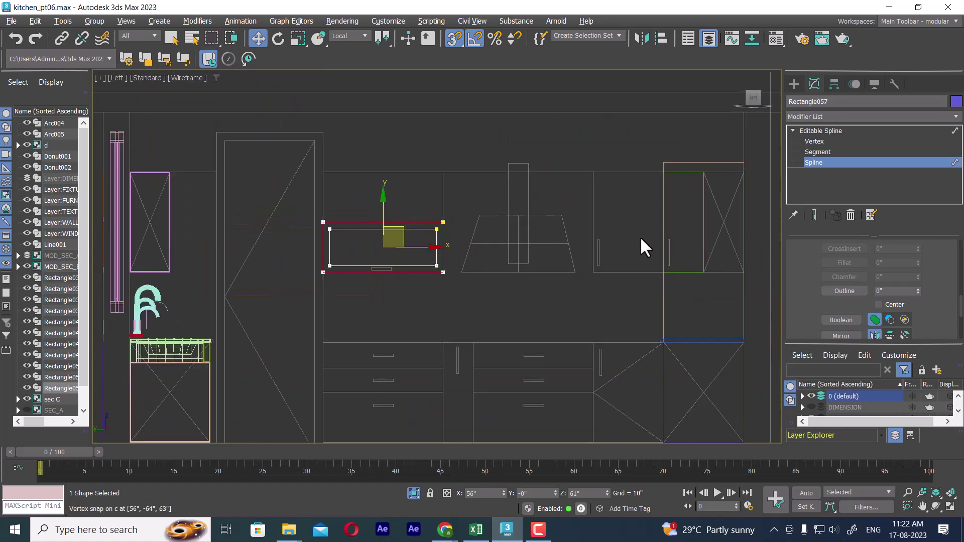
middle_click_drag(640, 238, 585, 231)
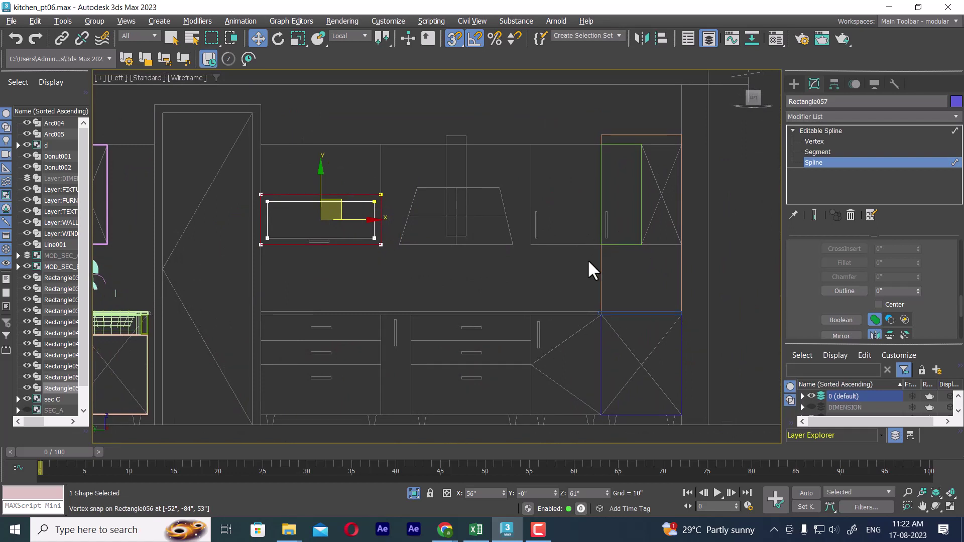
middle_click_drag(588, 269, 610, 201)
scroll(512, 230, "up", 2)
middle_click_drag(513, 230, 761, 147)
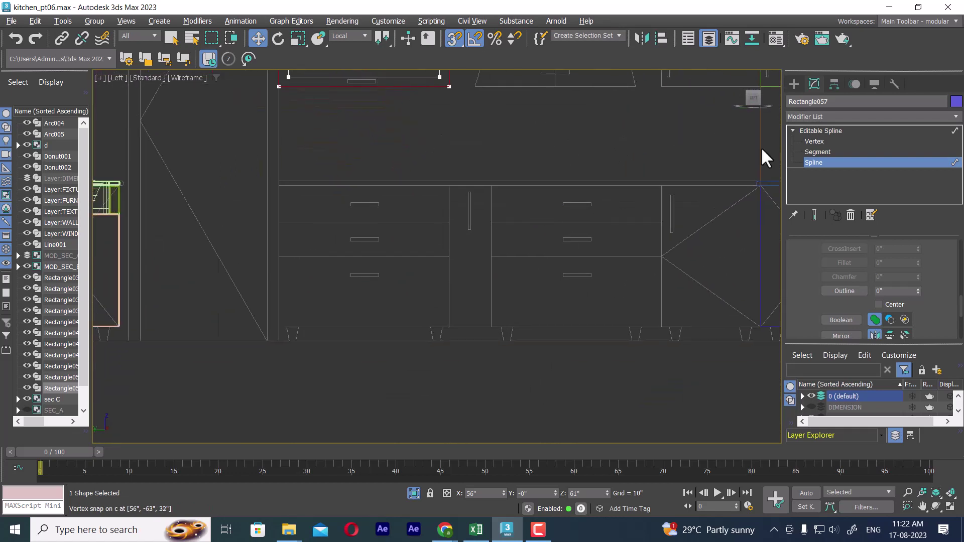
Step: Trace rectangles over the first cabinet's top, middle and bottom drawer fronts
left_click(794, 84)
left_click(913, 179)
scroll(309, 194, "up", 3)
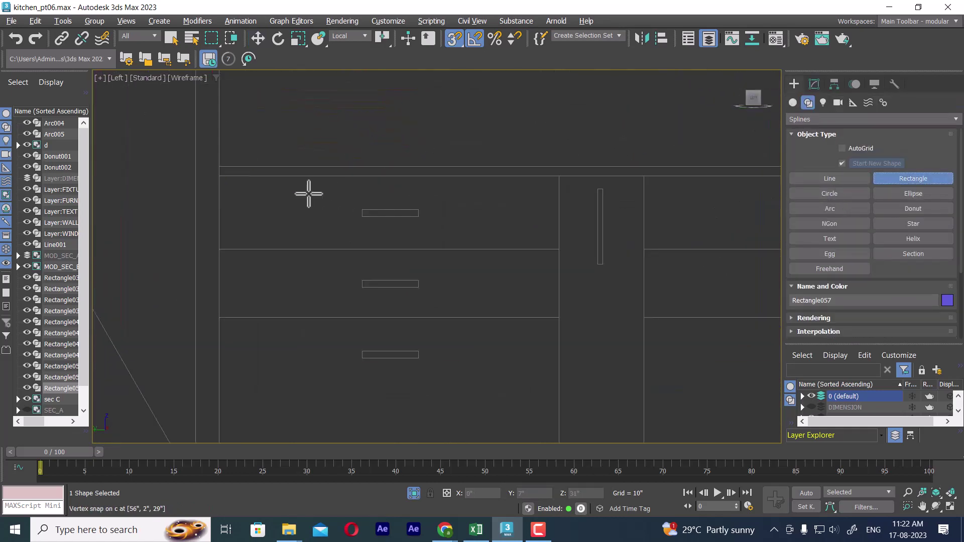
left_click_drag(219, 176, 549, 247)
middle_click_drag(372, 314, 425, 271)
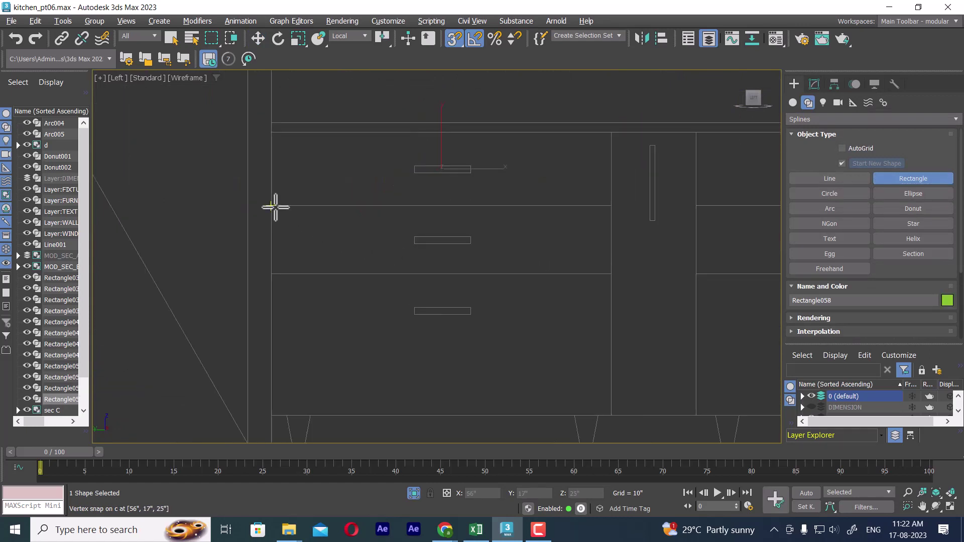
mouse_move(276, 207)
left_mouse_down()
mouse_move(398, 296)
mouse_move(611, 274)
left_mouse_up()
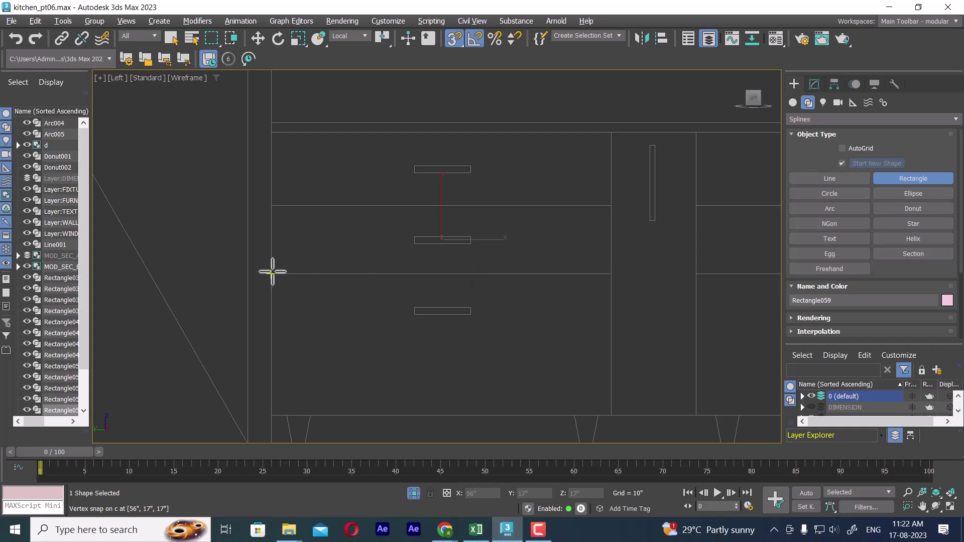
mouse_move(272, 272)
left_mouse_down()
mouse_move(280, 317)
mouse_move(547, 413)
mouse_move(611, 415)
left_mouse_up()
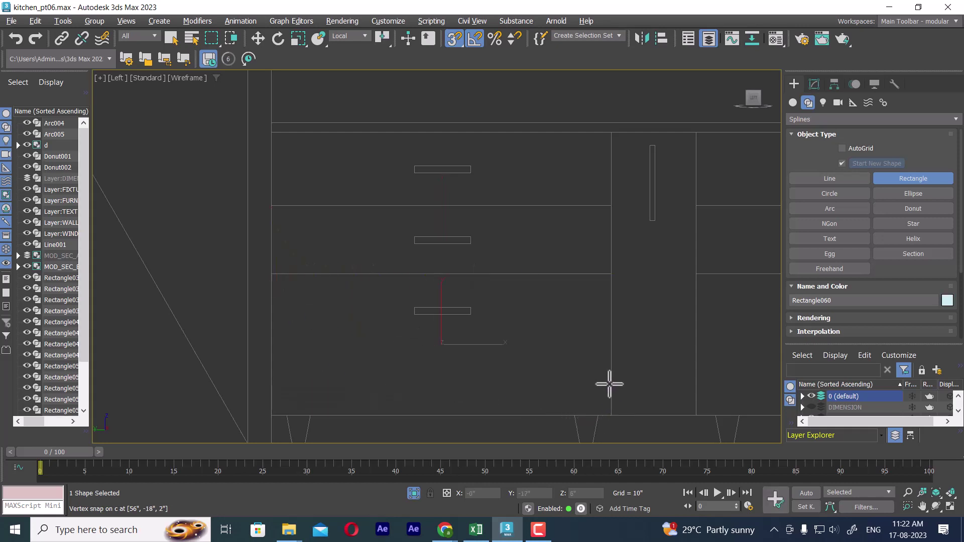
scroll(441, 366, "down", 3)
scroll(523, 241, "up", 2)
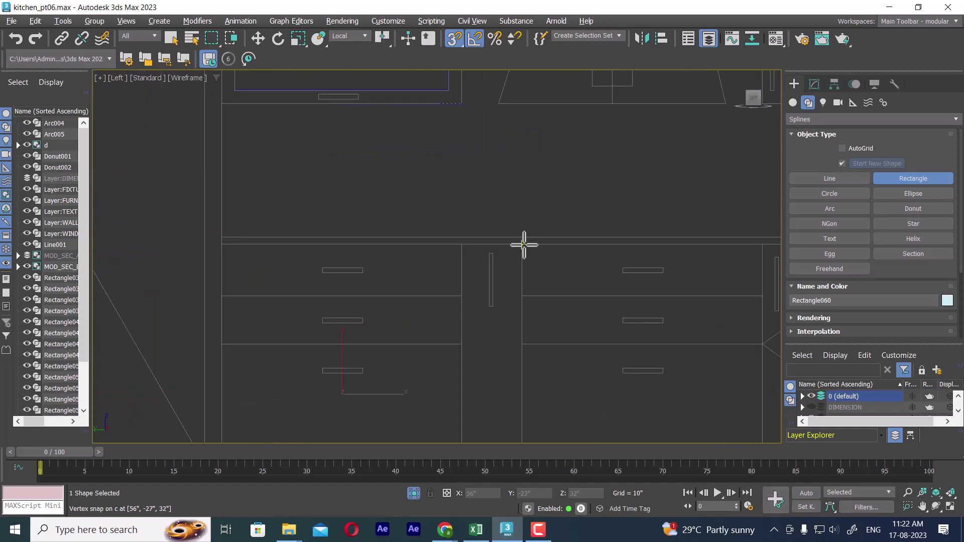
Step: Trace the next cabinet's three drawers, the narrow door and the corner cabinet door
mouse_move(524, 245)
left_mouse_down()
mouse_move(759, 297)
mouse_move(738, 304)
left_mouse_up()
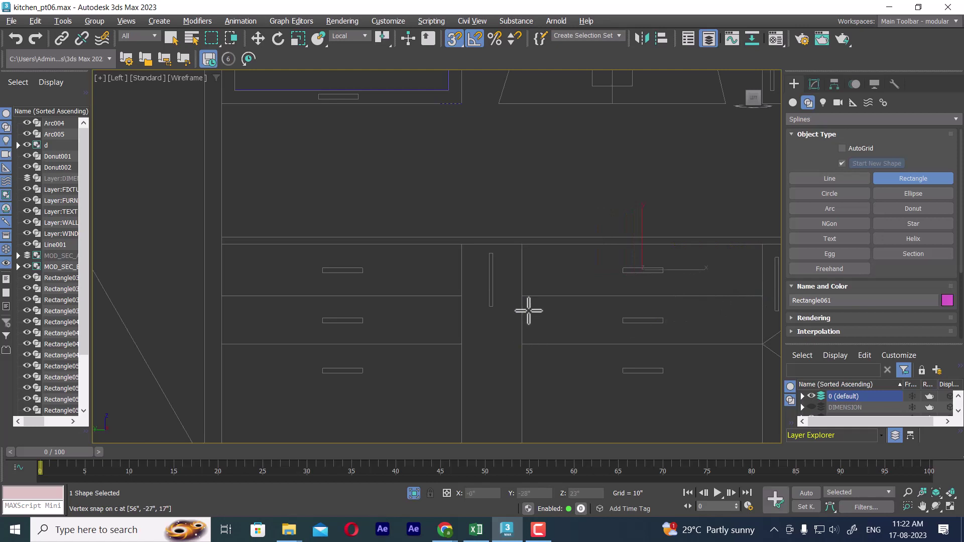
left_click_drag(524, 296, 762, 344)
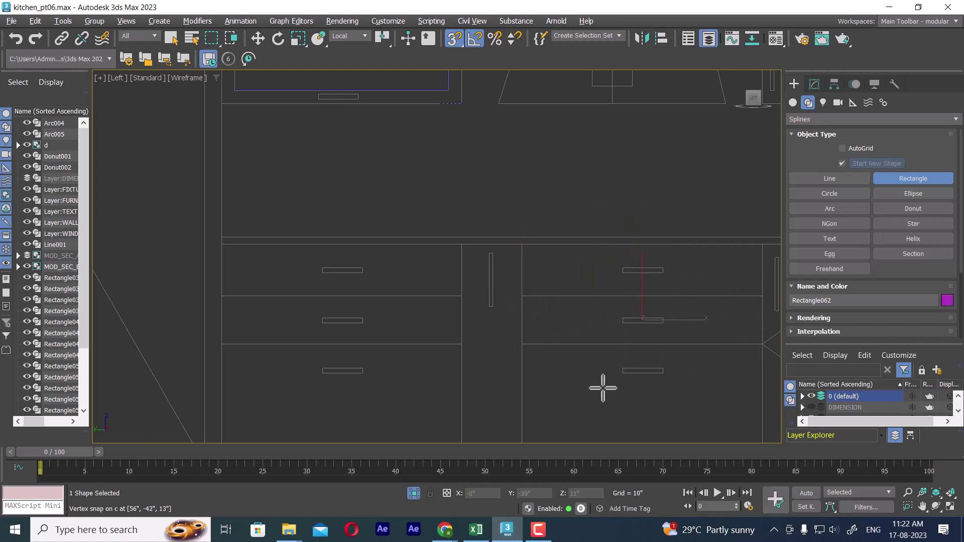
middle_click_drag(603, 387, 584, 277)
mouse_move(504, 234)
left_mouse_down()
mouse_move(678, 327)
mouse_move(744, 334)
left_mouse_up()
mouse_move(445, 136)
left_mouse_down()
mouse_move(469, 231)
mouse_move(503, 302)
mouse_move(503, 334)
left_mouse_up()
middle_click_drag(599, 265, 460, 290)
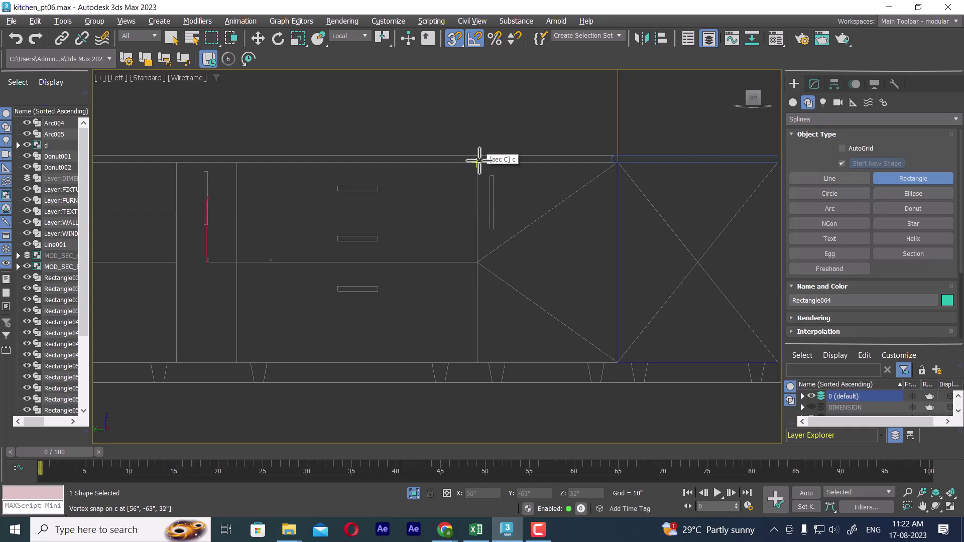
mouse_move(479, 160)
left_mouse_down()
mouse_move(564, 338)
mouse_move(618, 362)
left_mouse_up()
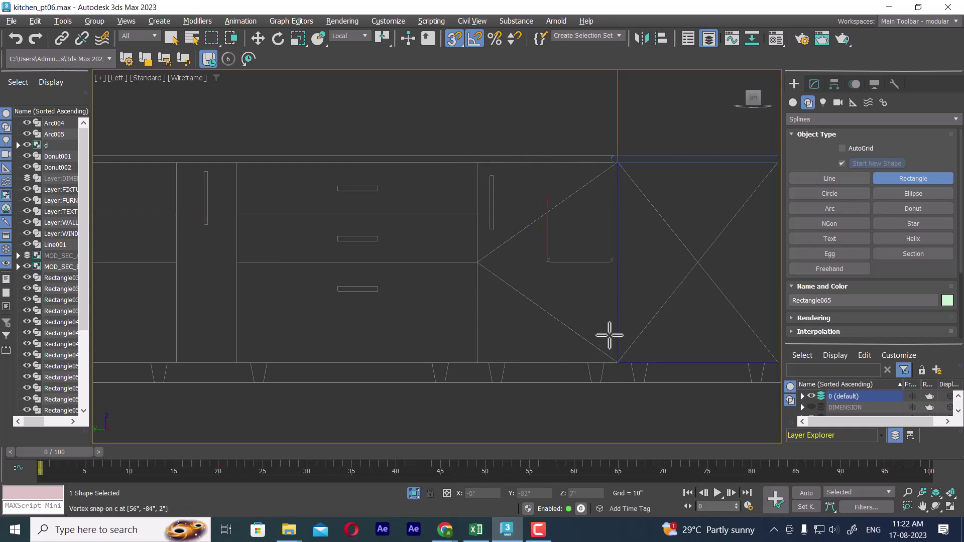
scroll(386, 292, "down", 3)
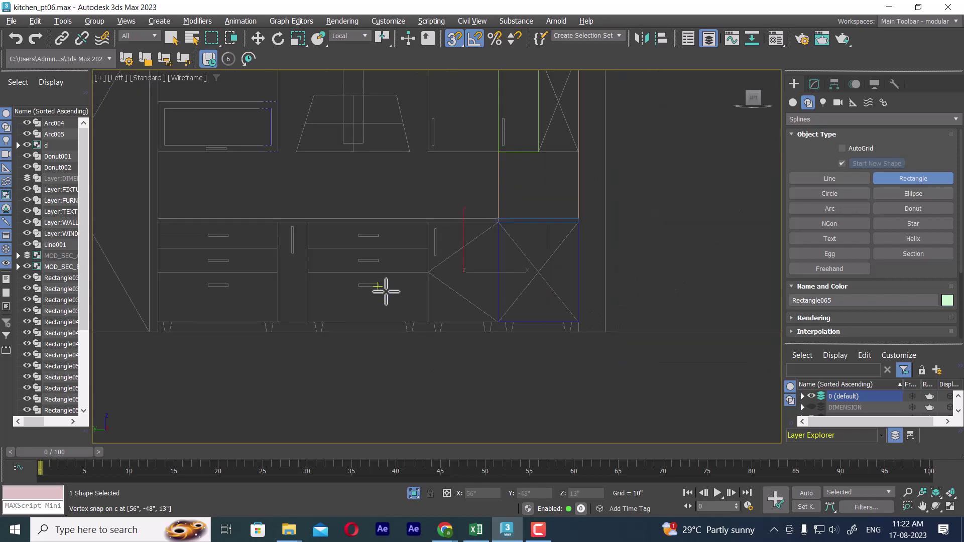
Step: Stop drawing rectangles, select the sec C group and maximize the Perspective view
key("p")
mouse_move(449, 263)
middle_mouse_down("alt")
mouse_move(510, 387)
mouse_move(547, 379)
middle_mouse_up("alt")
scroll(542, 320, "up", 3)
right_click(542, 320)
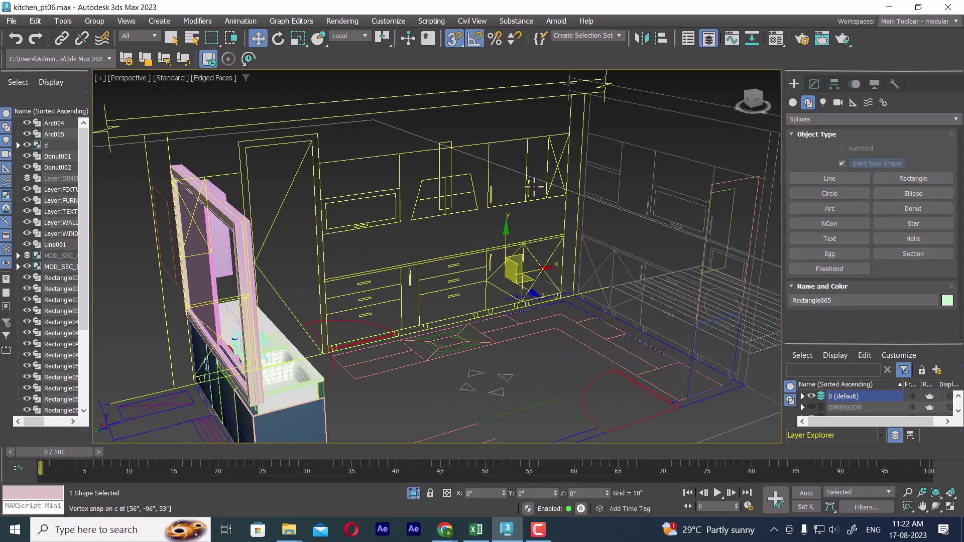
left_click(382, 114)
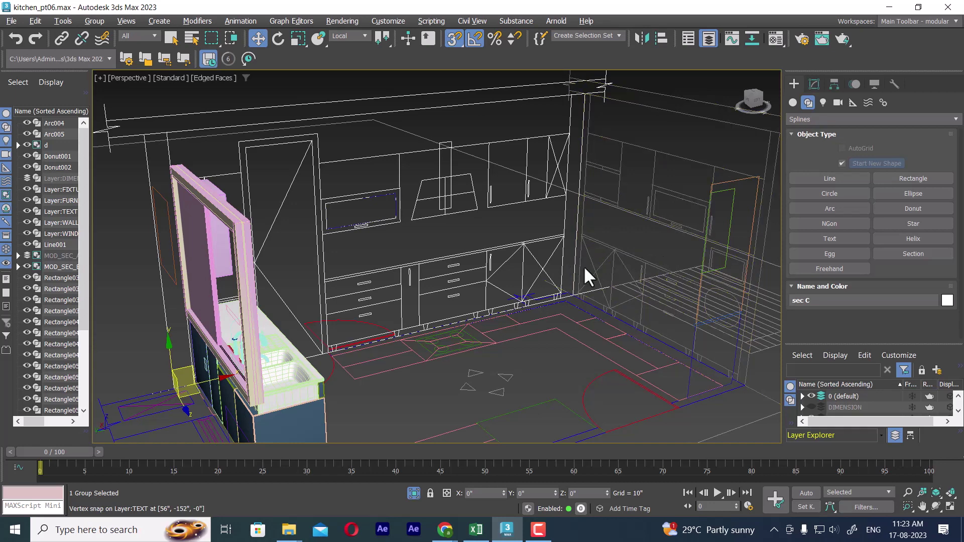
key("alt+w")
left_click(369, 209)
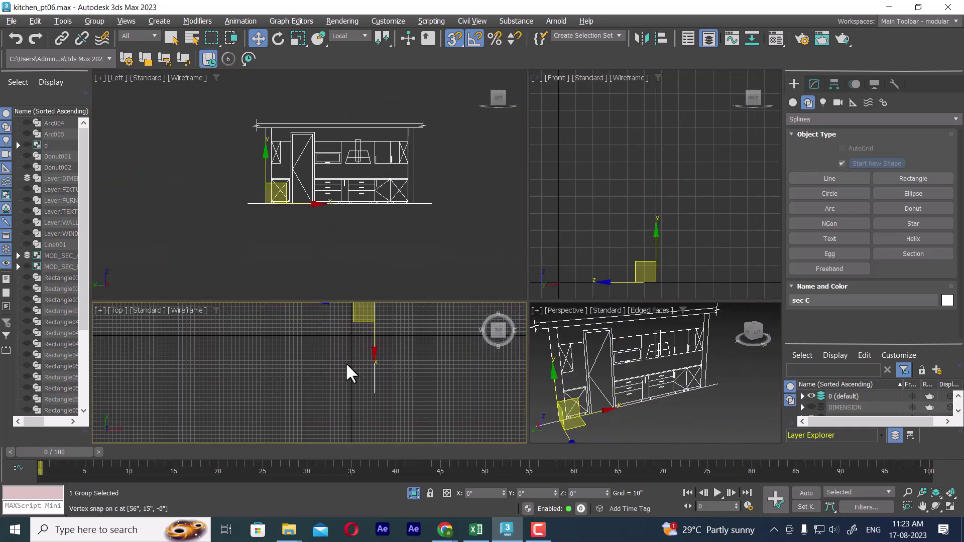
middle_click_drag(346, 362, 275, 363)
left_click(729, 387)
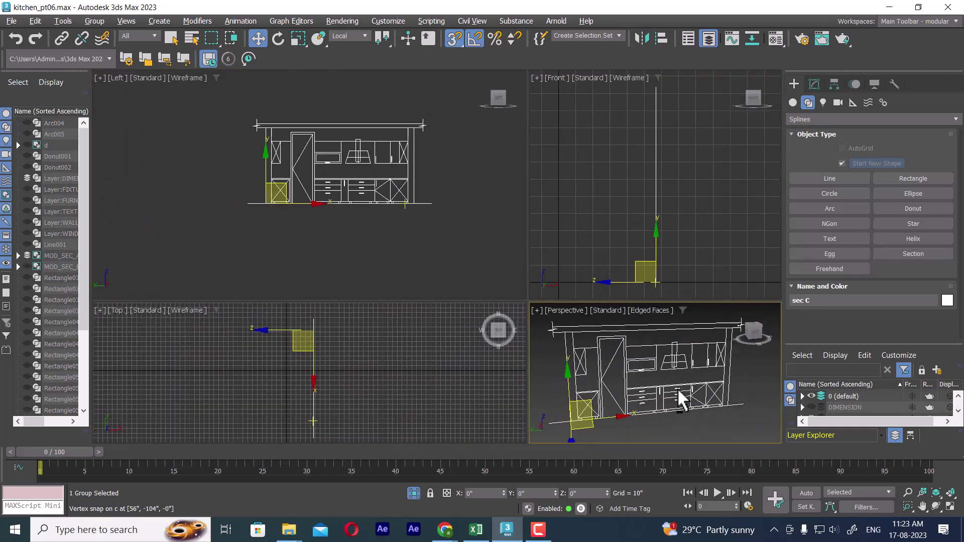
key("alt+w")
Step: Unhide all hidden objects in the scene
right_click(672, 279)
left_click(613, 212)
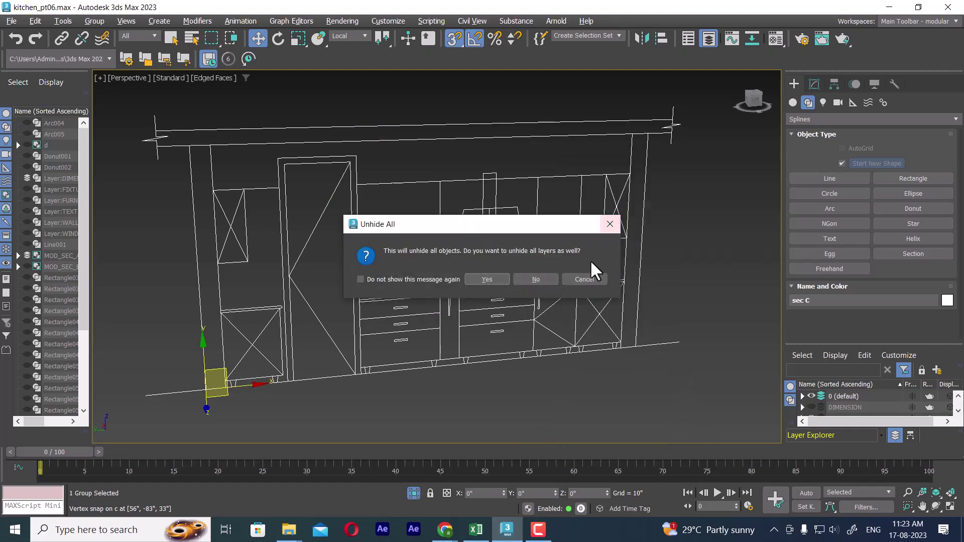
left_click(533, 278)
Step: Hide the sec C group and the kitchen elevation group d
scroll(690, 284, "down", 3)
scroll(534, 263, "down", 2)
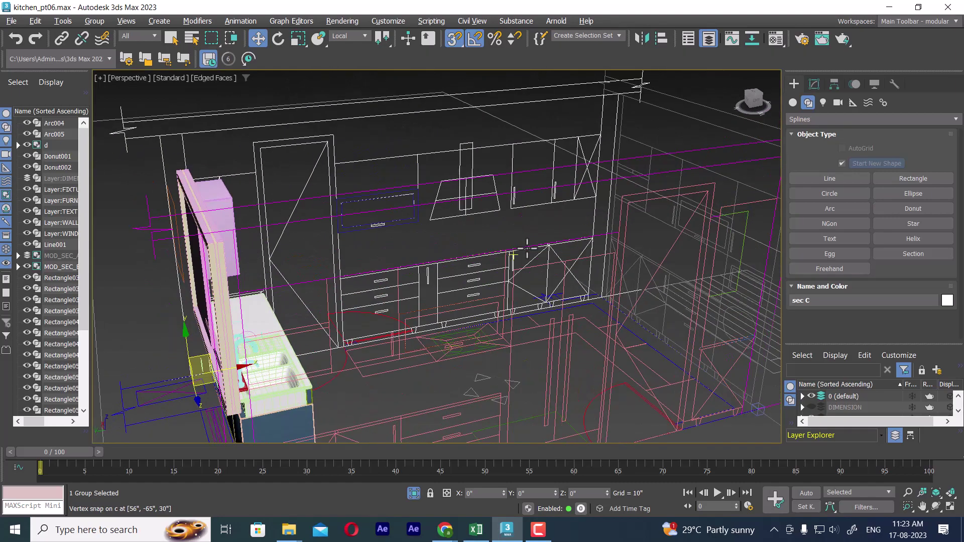
middle_click_drag(555, 290, 259, 292)
left_click(258, 291)
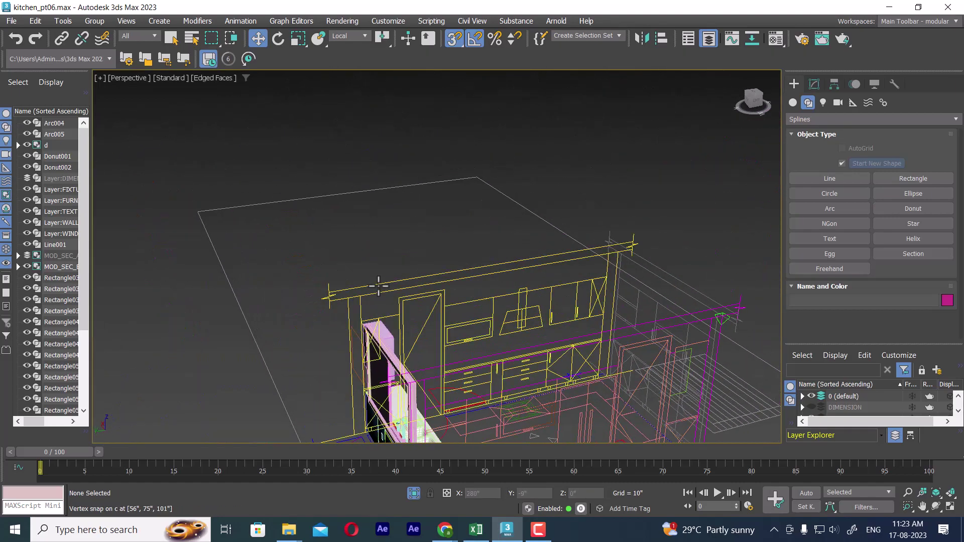
left_click(377, 289)
right_click(375, 282)
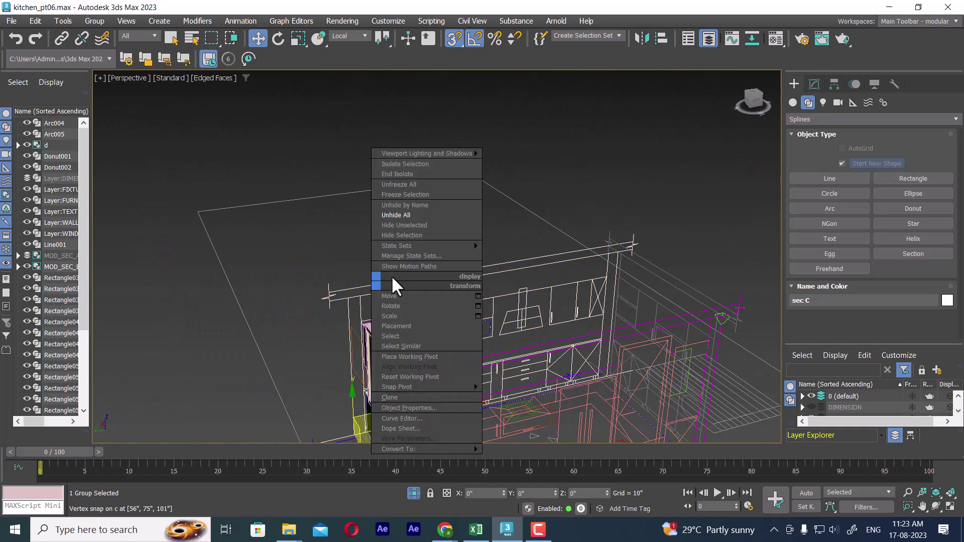
left_click(417, 235)
middle_click_drag(598, 342, 670, 330, "alt")
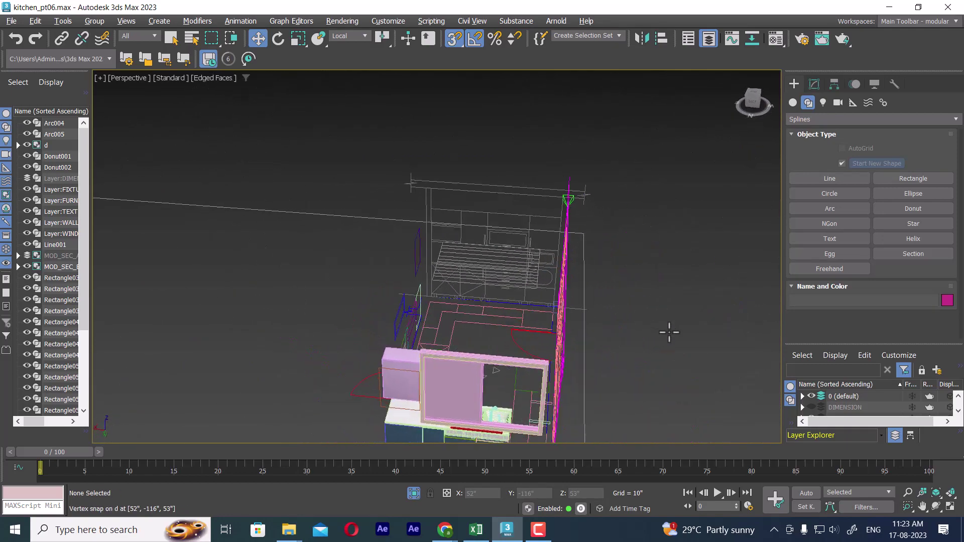
left_click(546, 191)
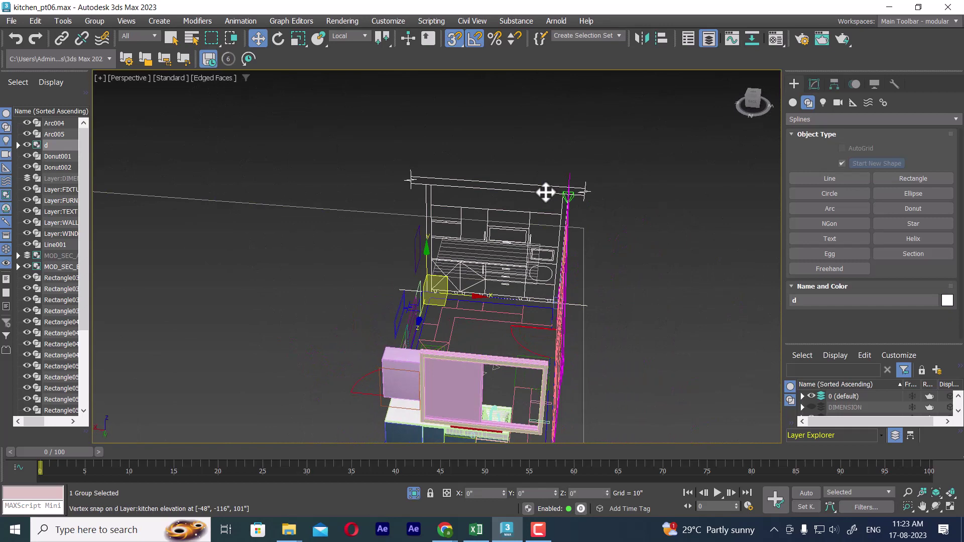
right_click(546, 192)
left_click(601, 151)
Step: Select the SEC_A group and enlarge the Layer Explorer to show all layers
mouse_move(601, 143)
middle_mouse_down("alt")
mouse_move(656, 270)
mouse_move(388, 248)
middle_mouse_up("alt")
left_click(392, 247)
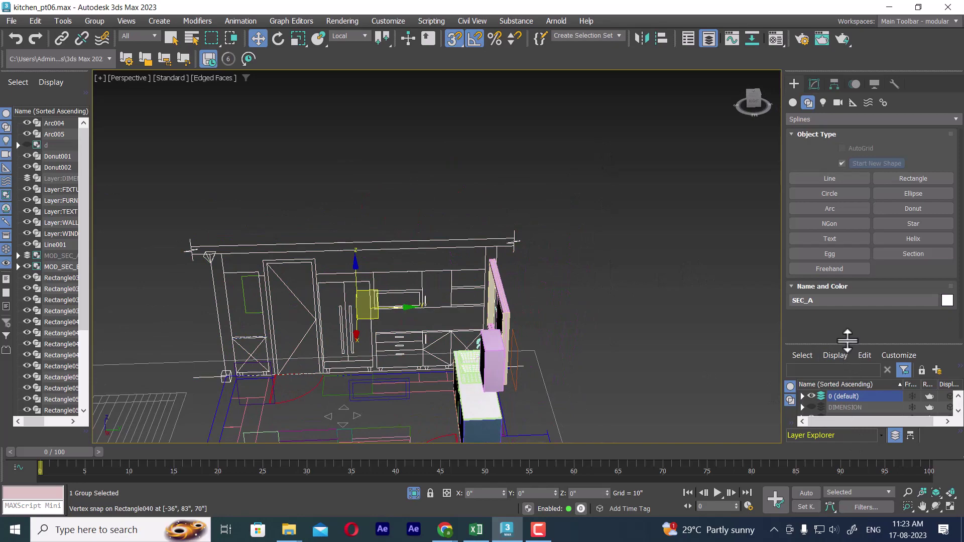
left_click_drag(846, 345, 844, 232)
mouse_move(345, 312)
middle_mouse_down("alt")
mouse_move(464, 255)
mouse_move(542, 293)
mouse_move(517, 289)
mouse_move(534, 291)
mouse_move(505, 330)
mouse_move(491, 296)
mouse_move(558, 286)
middle_mouse_up("alt")
Step: Open and then close the vanity and mirror group
left_click(449, 262)
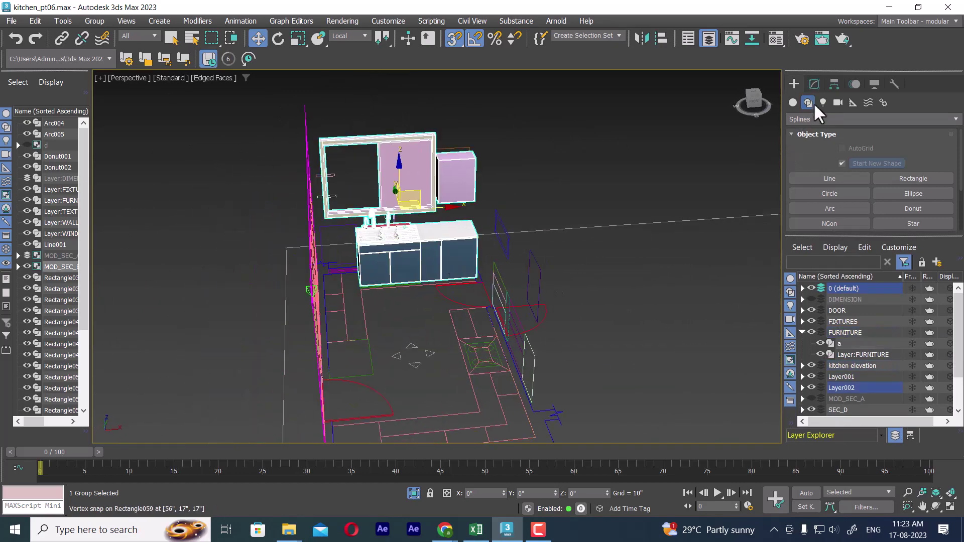
left_click(100, 20)
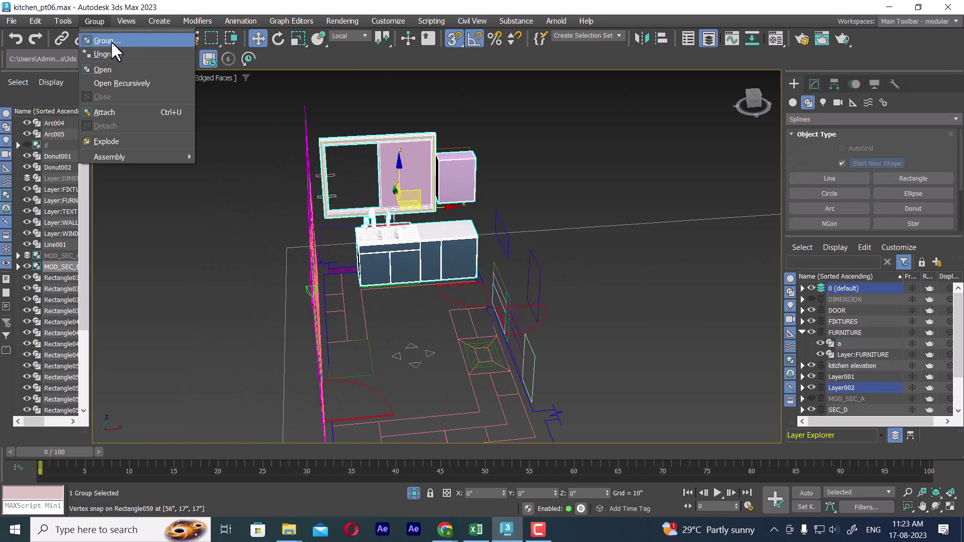
left_click(109, 67)
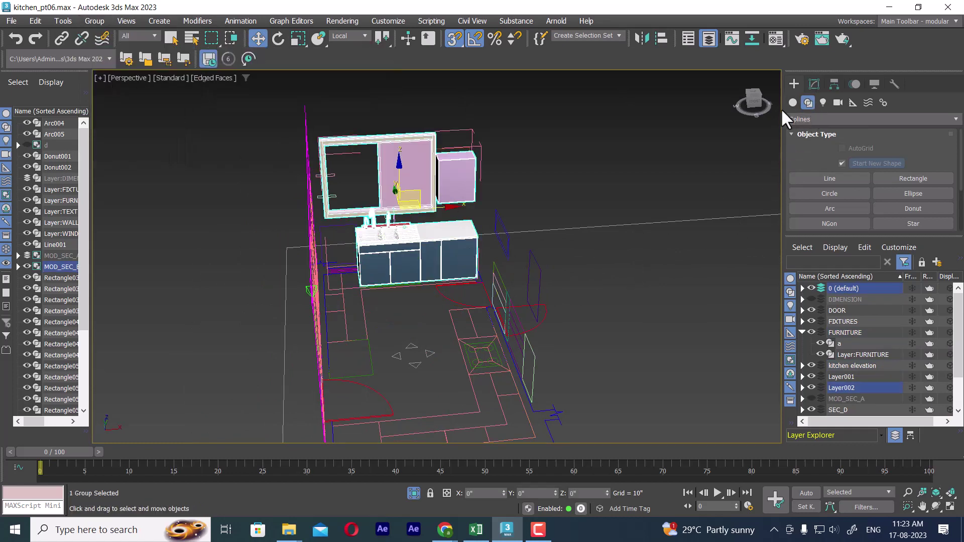
left_click(96, 20)
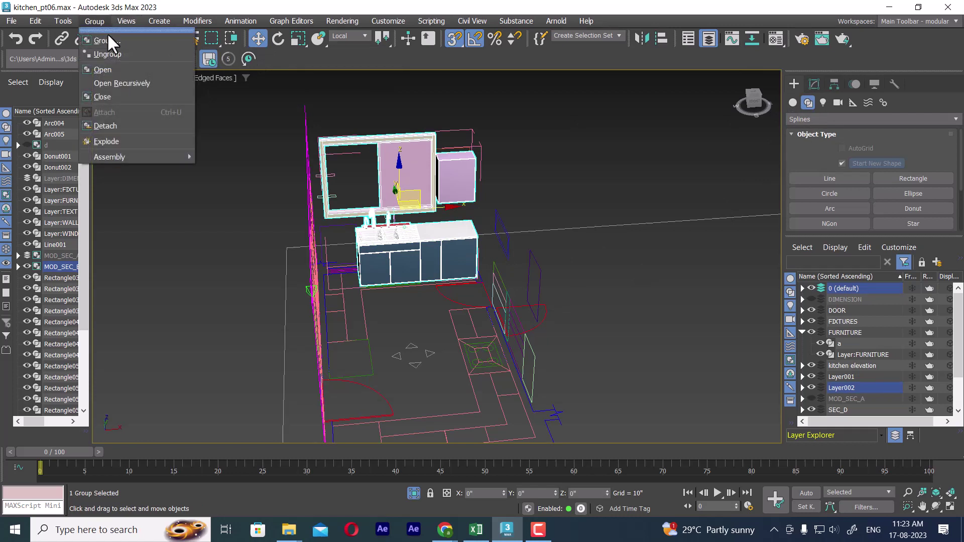
left_click(116, 69)
Step: Select MODSEC_B and copy its Extrude and Edit Poly modifiers from the stack
left_click(435, 262)
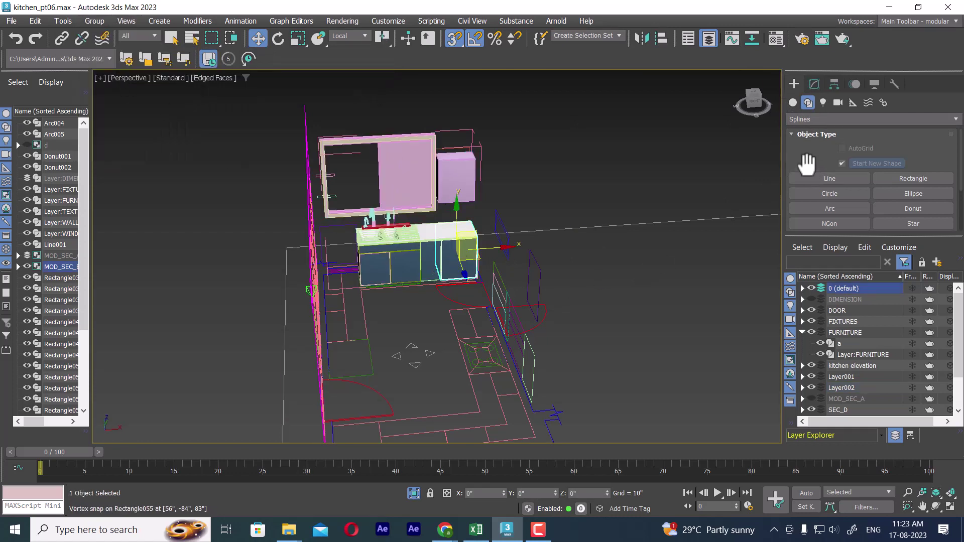
left_click(815, 84)
left_click(844, 141)
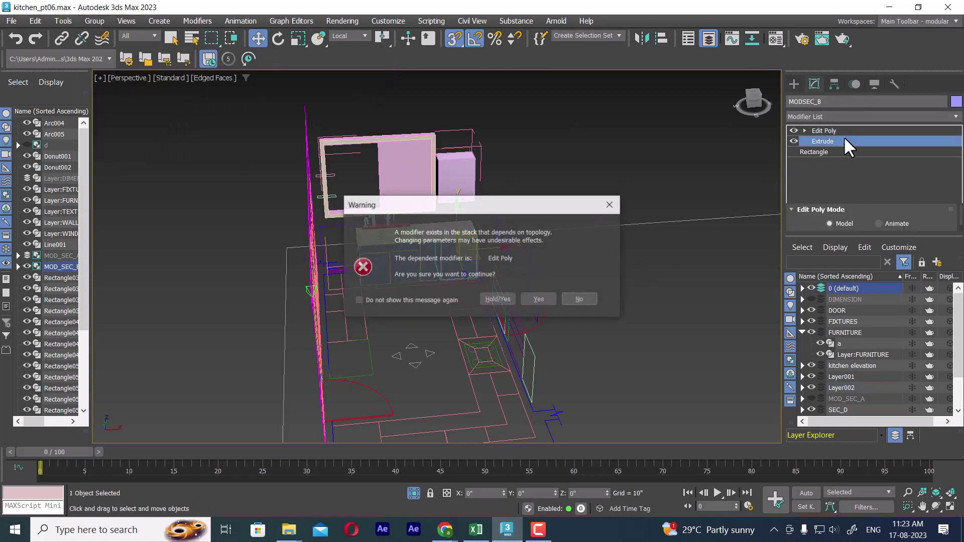
left_click(578, 301)
left_click(836, 130, "ctrl")
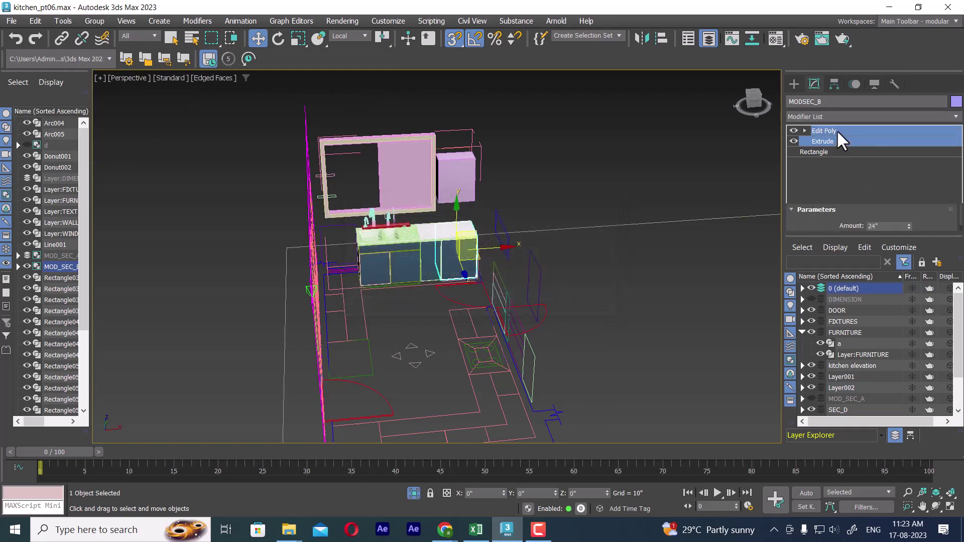
right_click(837, 130)
left_click(839, 176)
scroll(585, 336, "up", 2)
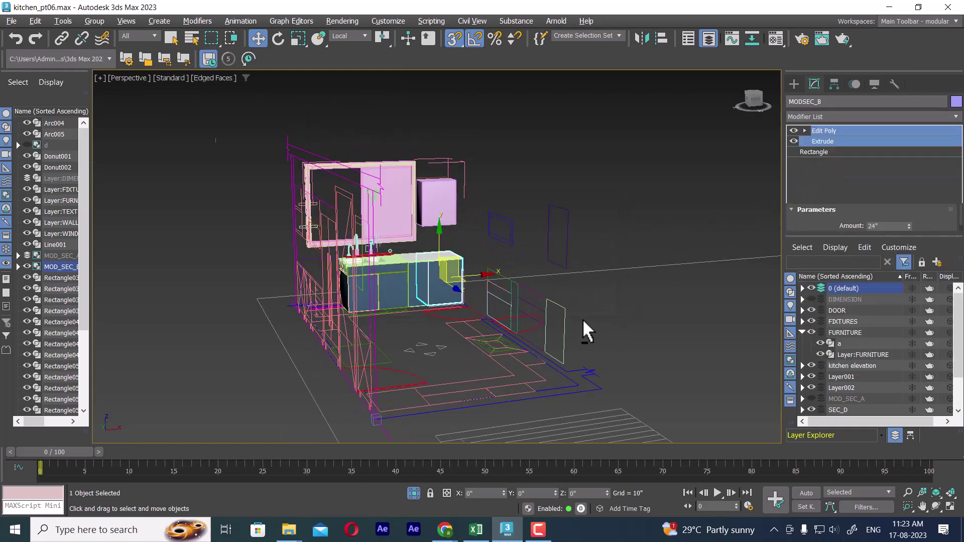
scroll(582, 342, "up", 3)
left_click(532, 285)
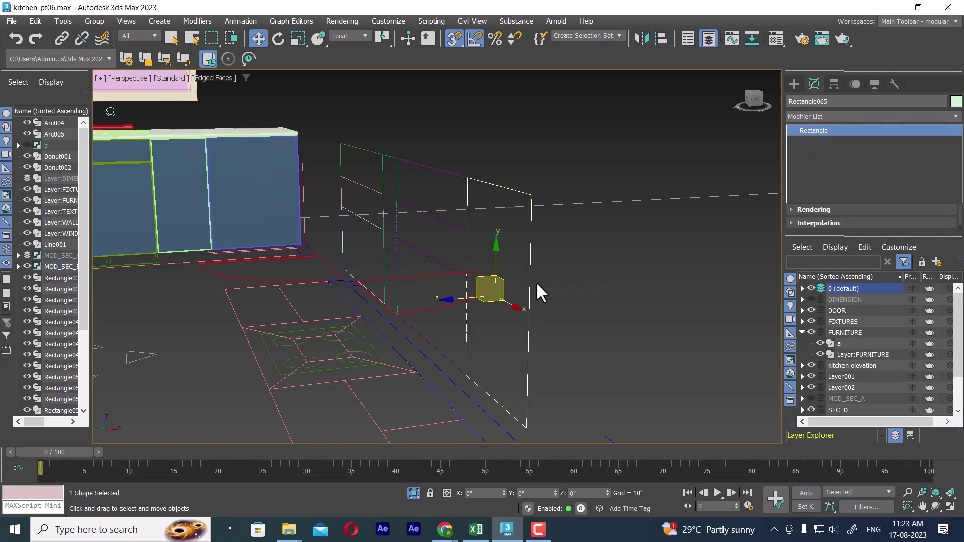
right_click(817, 131)
left_click(831, 144)
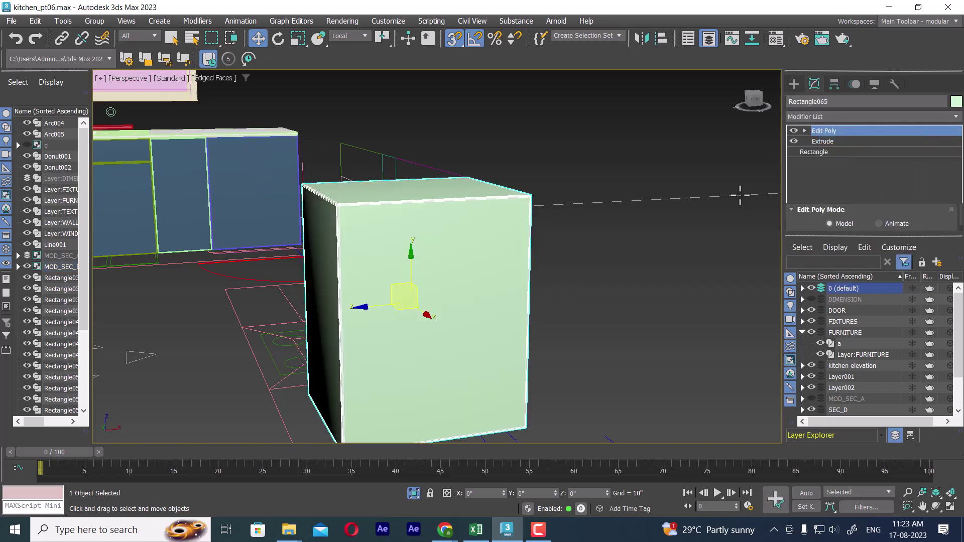
middle_click_drag(582, 236, 579, 246, "alt")
scroll(578, 251, "down", 3)
key("alt+w")
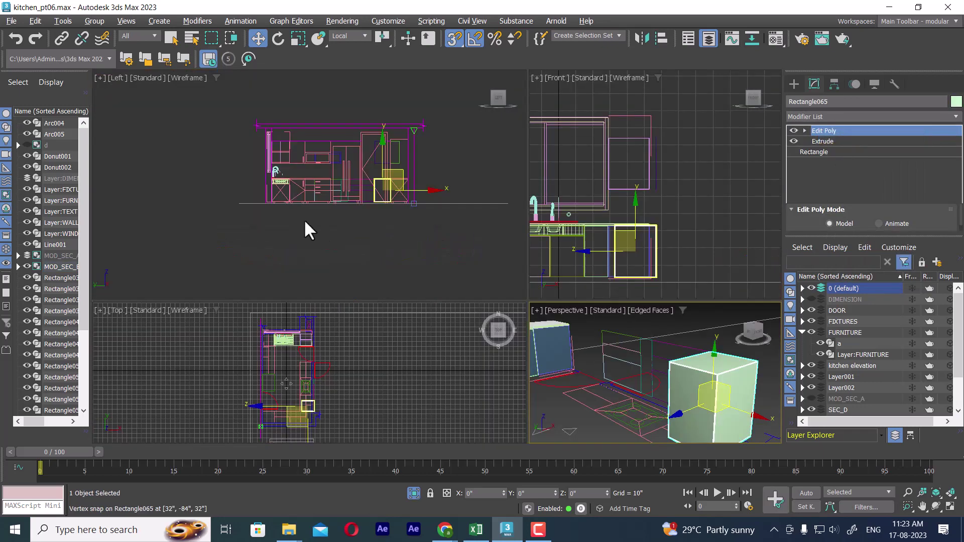
middle_click_drag(345, 380, 345, 361)
key("alt+w")
scroll(527, 279, "up", 2)
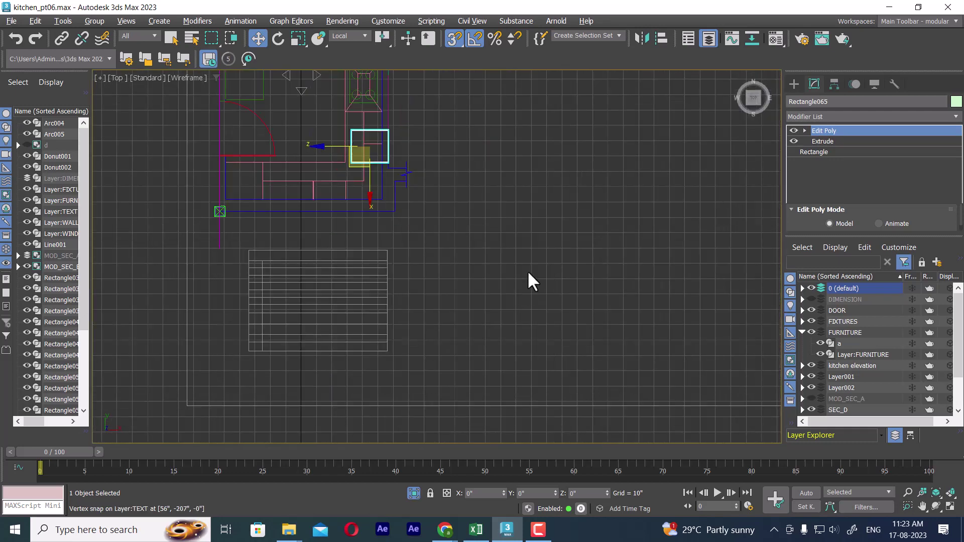
scroll(610, 290, "up", 2)
middle_click_drag(484, 259, 571, 293)
scroll(570, 292, "up", 1)
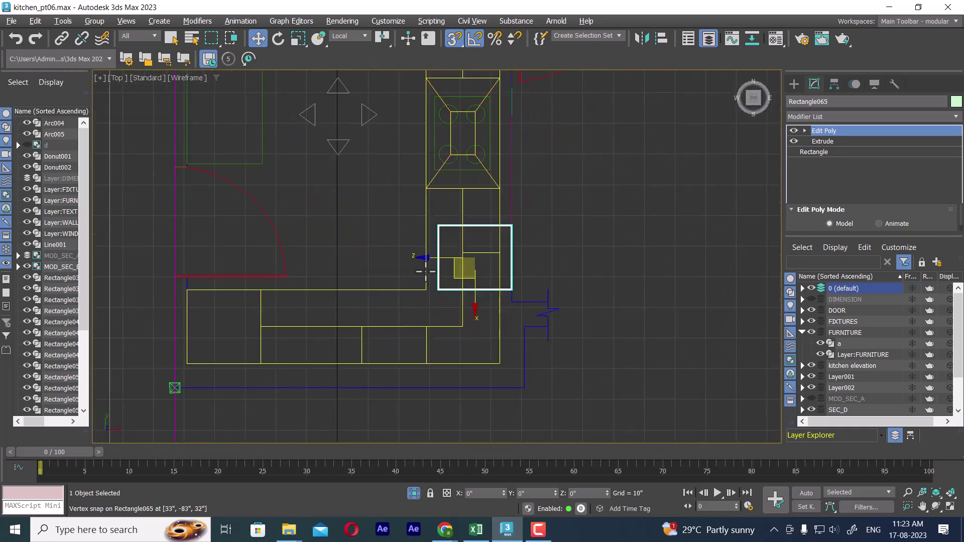
key("alt+w")
left_click(708, 409)
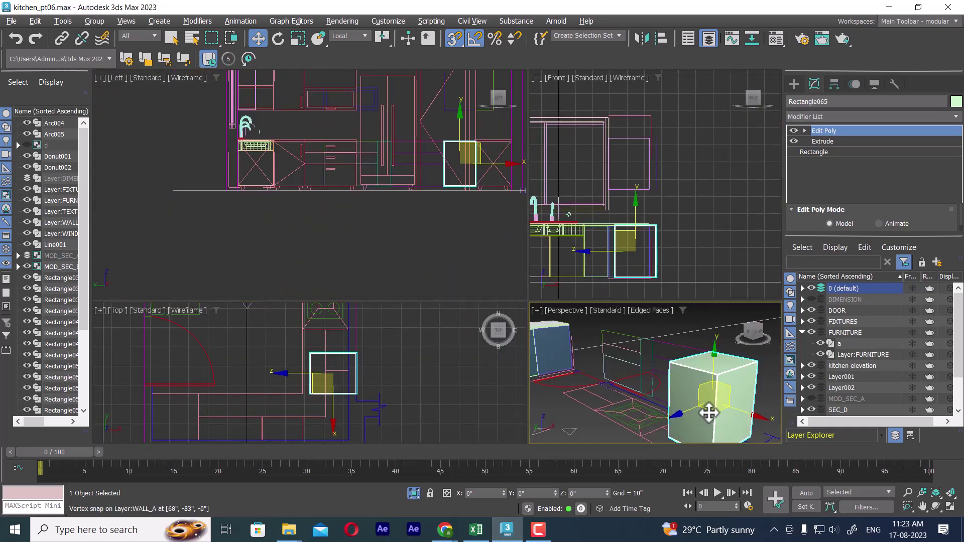
key("alt+w")
scroll(658, 350, "up", 5)
middle_click_drag(586, 333, 532, 338, "alt")
scroll(532, 338, "down", 5)
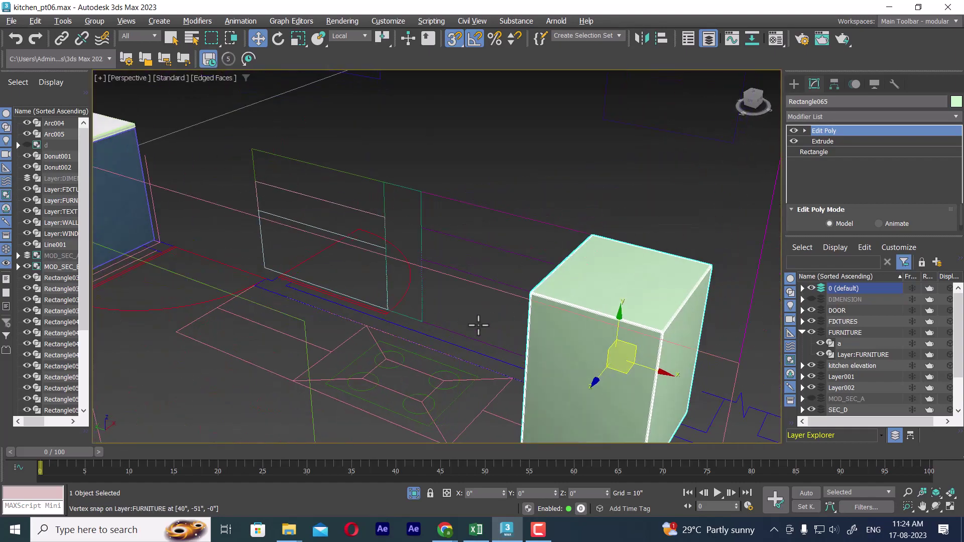
key("ctrl+z")
mouse_move(608, 310)
middle_mouse_down("alt")
mouse_move(601, 229)
mouse_move(619, 223)
mouse_move(622, 256)
mouse_move(590, 252)
mouse_move(607, 246)
mouse_move(616, 209)
mouse_move(598, 237)
mouse_move(588, 231)
middle_mouse_up("alt")
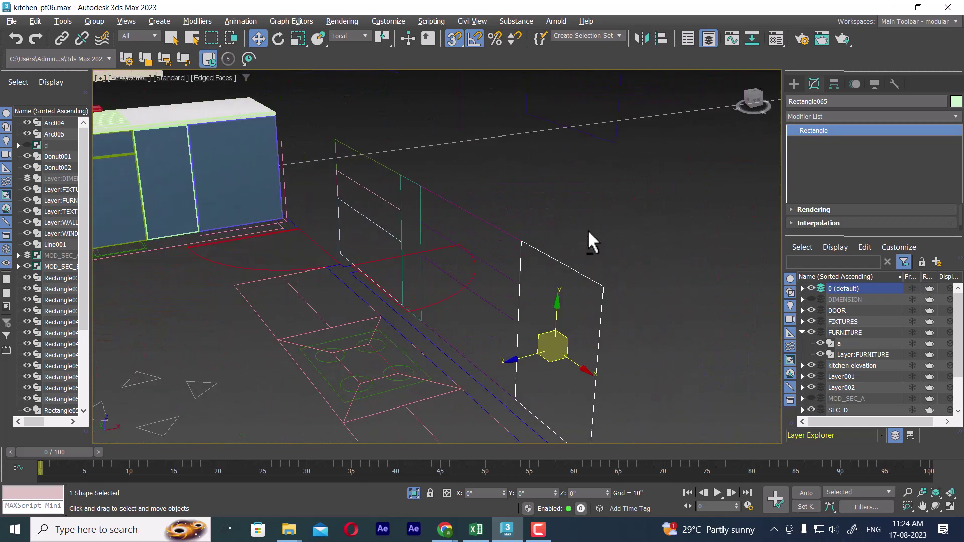
left_click_drag(517, 302, 513, 335)
Step: Add the remaining cabinet and window rectangles to the selection, making ten selected
middle_click_drag(513, 335, 535, 318, "alt")
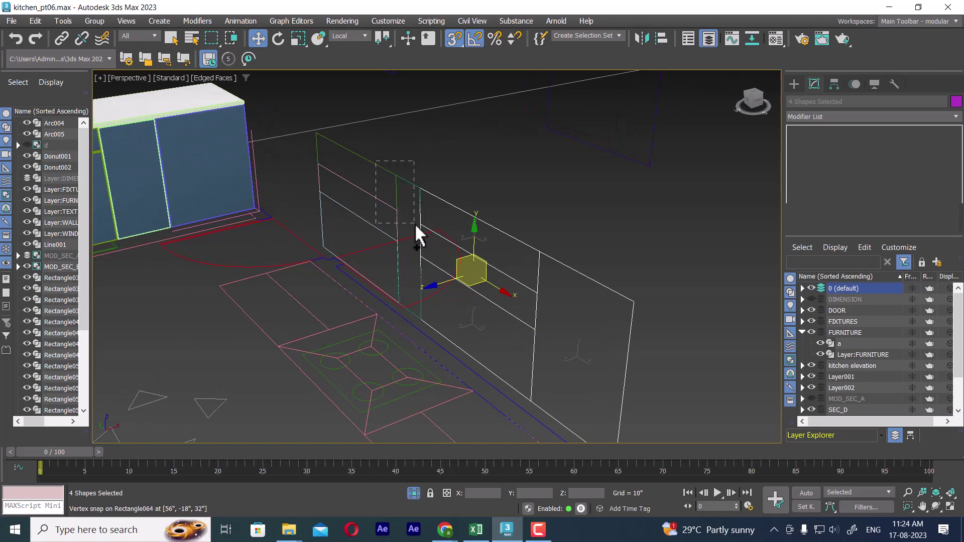
left_click_drag(415, 226, 415, 227, "ctrl")
mouse_move(368, 223)
middle_mouse_down("alt")
mouse_move(504, 244)
mouse_move(598, 276)
middle_mouse_up("alt")
left_click_drag(598, 276, 547, 302, "ctrl")
left_click(427, 176, "ctrl")
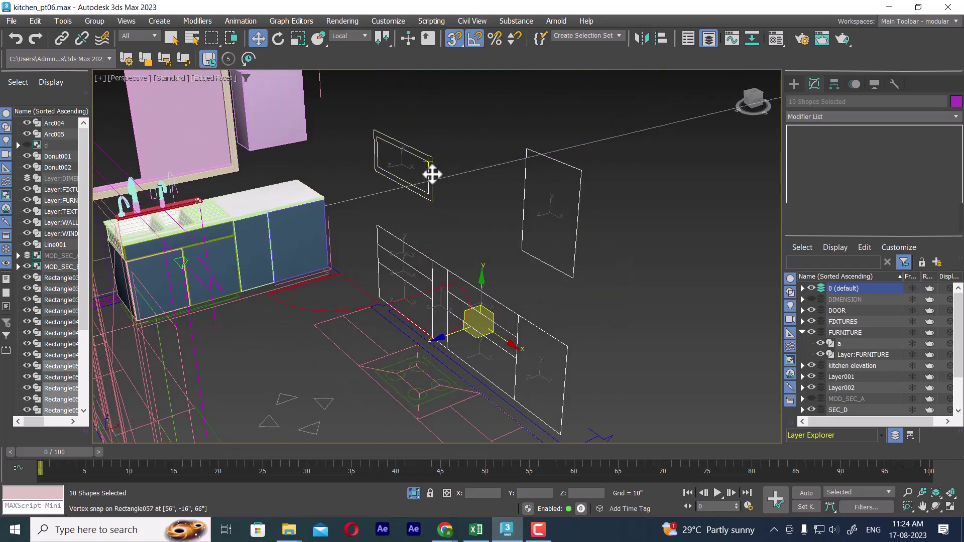
scroll(564, 267, "down", 5)
Step: Check the ten selected rectangles in Top view, then return to Perspective
key("t")
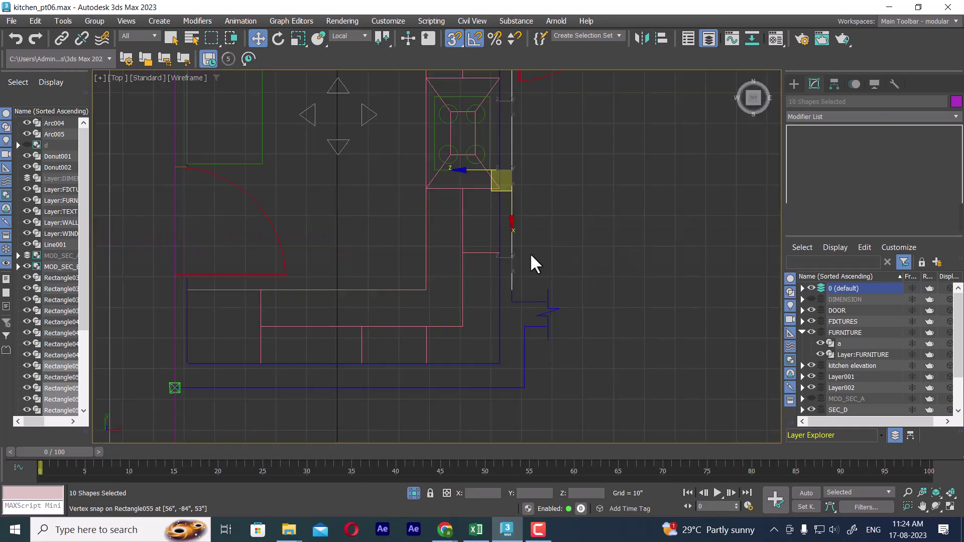
middle_click_drag(530, 253, 593, 294)
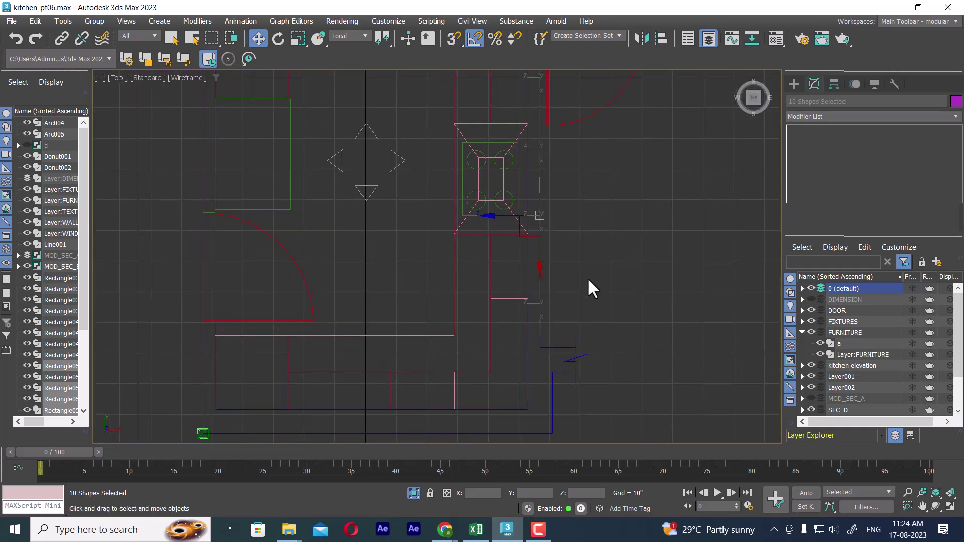
scroll(547, 249, "up", 2)
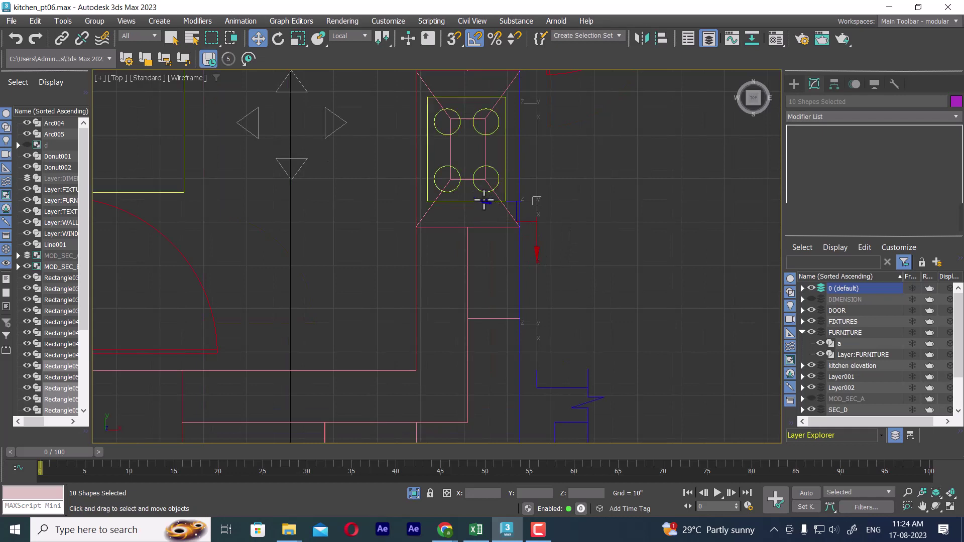
middle_click_drag(490, 203, 493, 221)
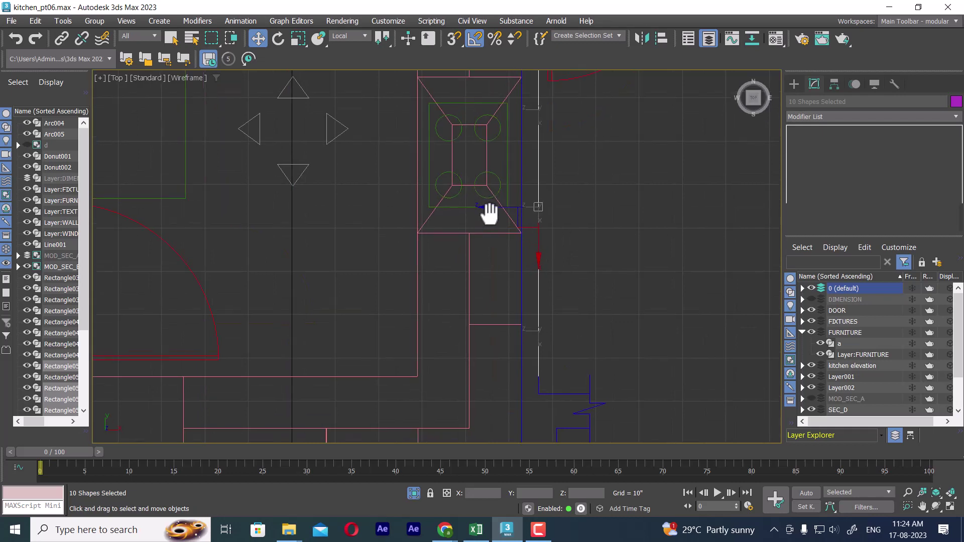
left_click_drag(493, 221, 475, 226)
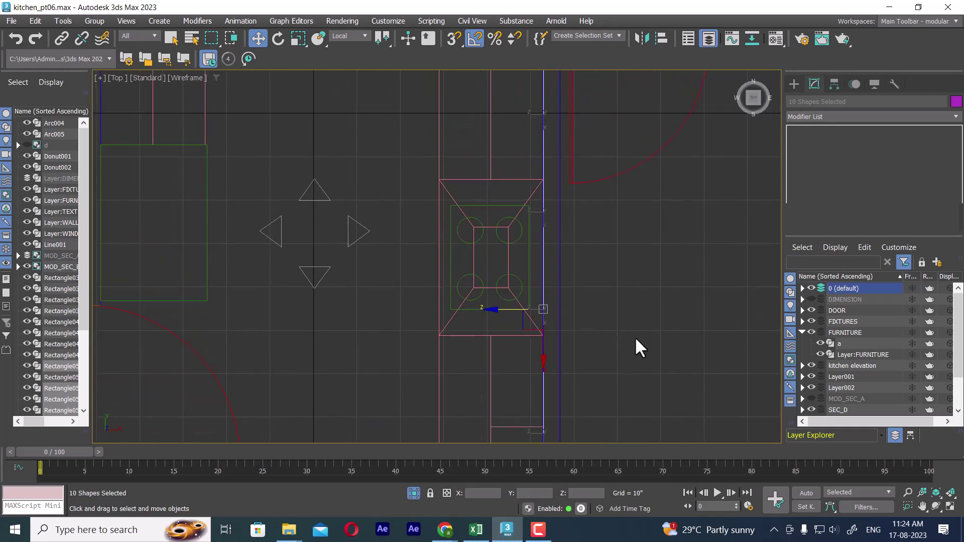
key("p")
middle_click_drag(637, 335, 602, 284, "alt")
Step: Isolate the rectangles and paste Extrude and Edit Poly onto Rectangle055, Rectangle065 and Rectangle057
key("alt+q")
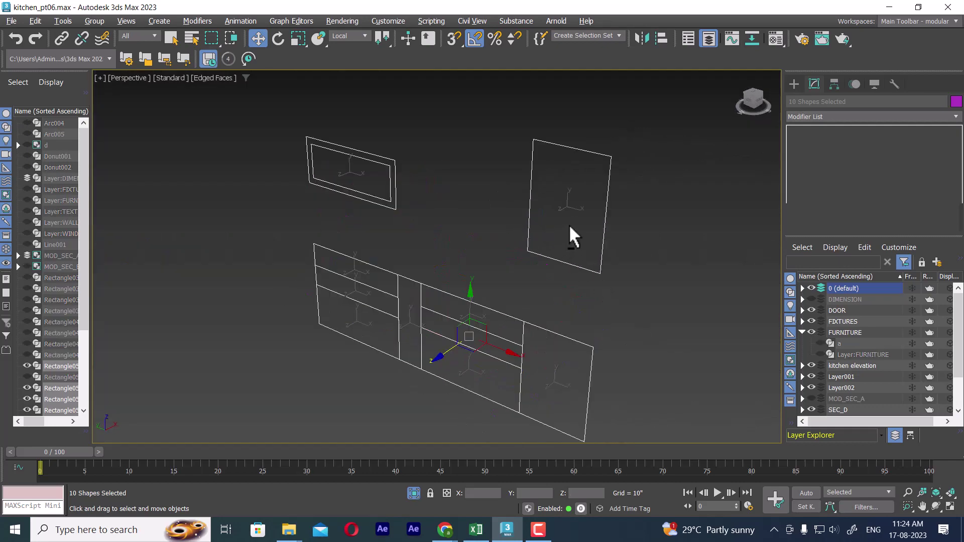
left_click(662, 198)
left_click_drag(604, 211, 605, 213)
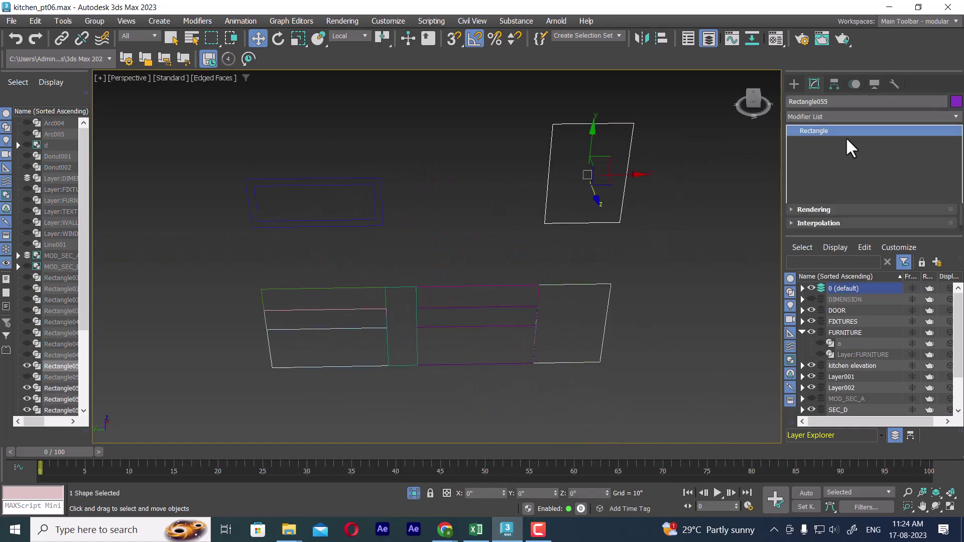
right_click(846, 136)
left_click(860, 137)
left_click(609, 306)
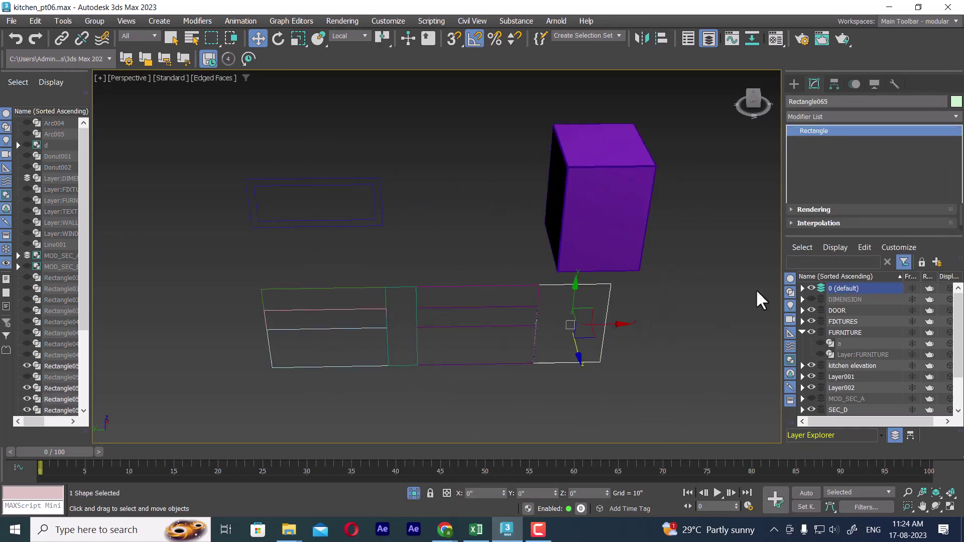
right_click(848, 130)
left_click(866, 151)
left_click_drag(416, 239, 355, 177)
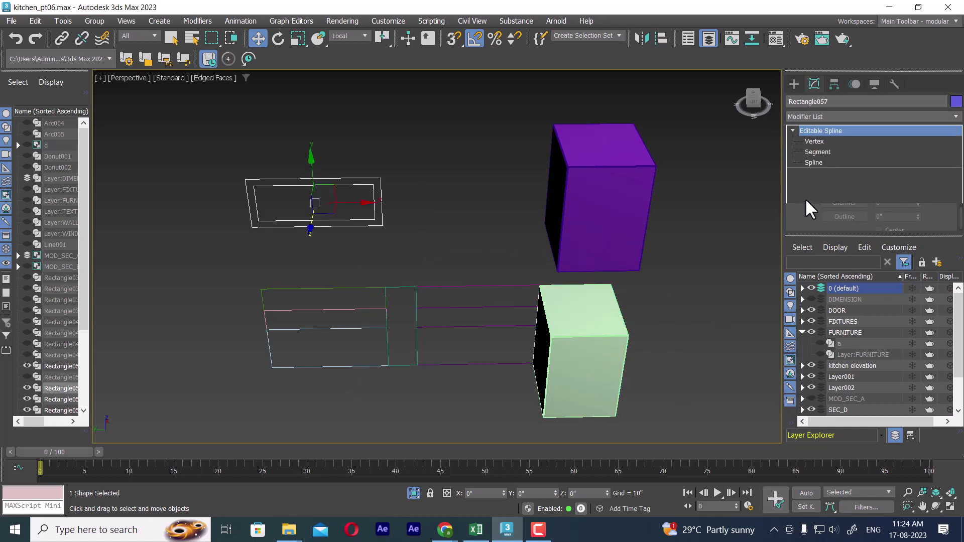
right_click(839, 130)
left_click(852, 137)
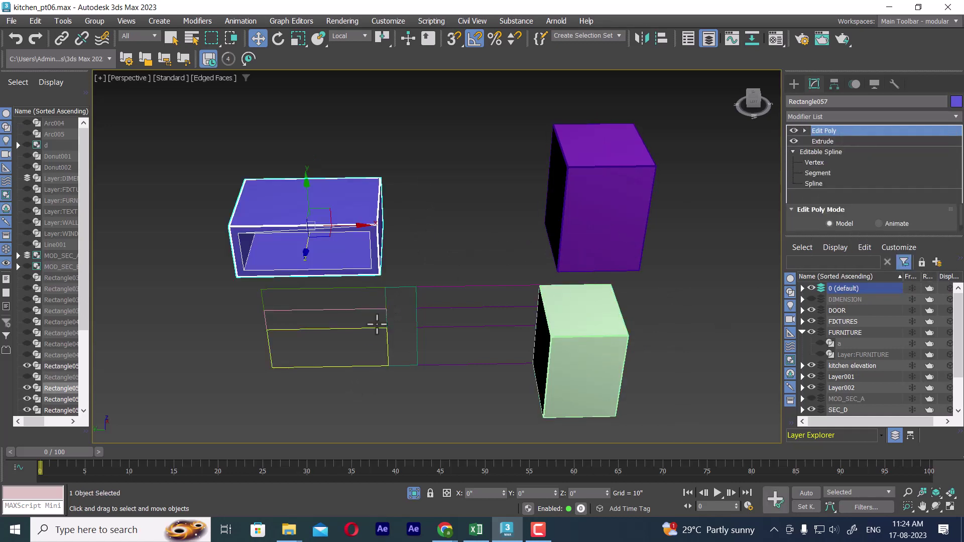
Step: Paste the modifiers onto the bottom rectangle and the two above it, making pink and green boxes
middle_click_drag(392, 296, 360, 310, "alt")
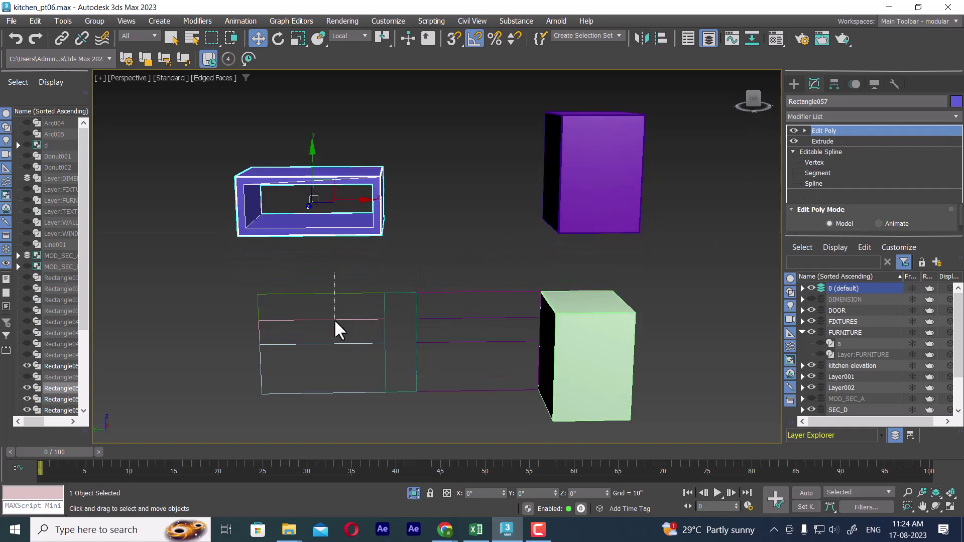
left_click_drag(335, 321, 349, 346)
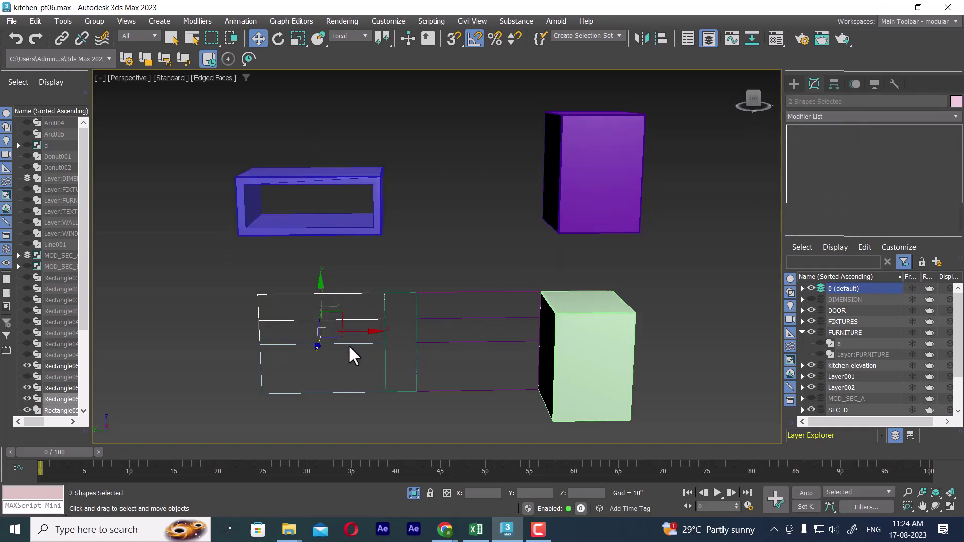
left_click(264, 420)
left_click(297, 393)
right_click(838, 131)
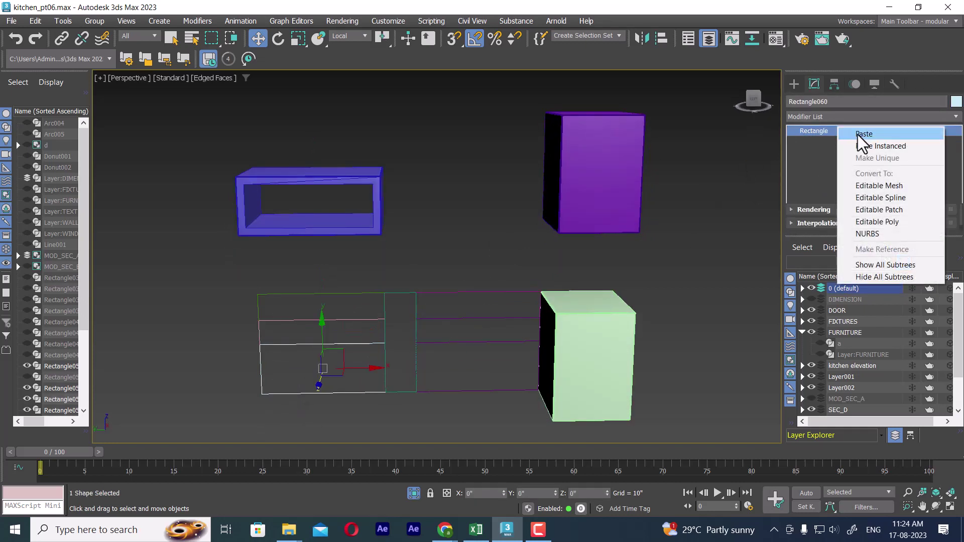
left_click(858, 135)
left_click(262, 334)
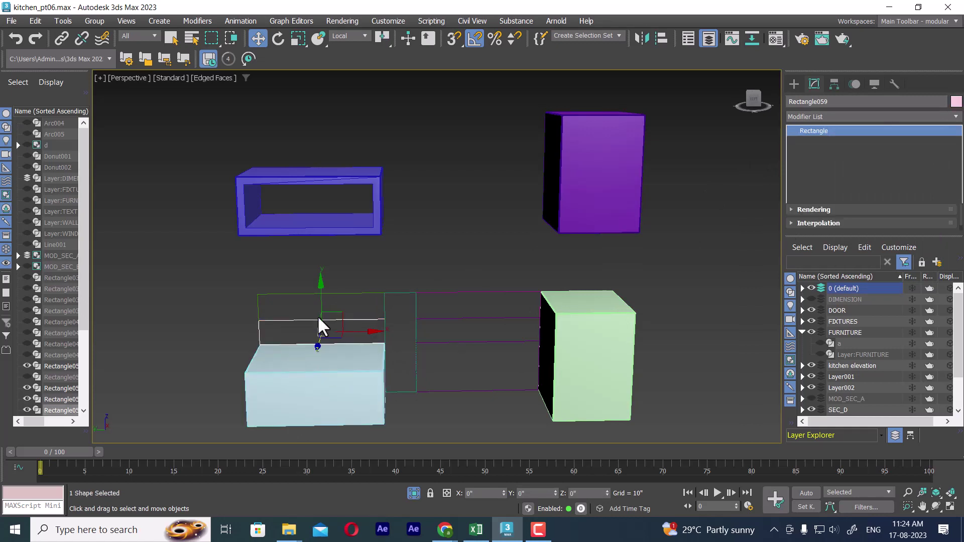
right_click(844, 135)
left_click(861, 135)
left_click(243, 308)
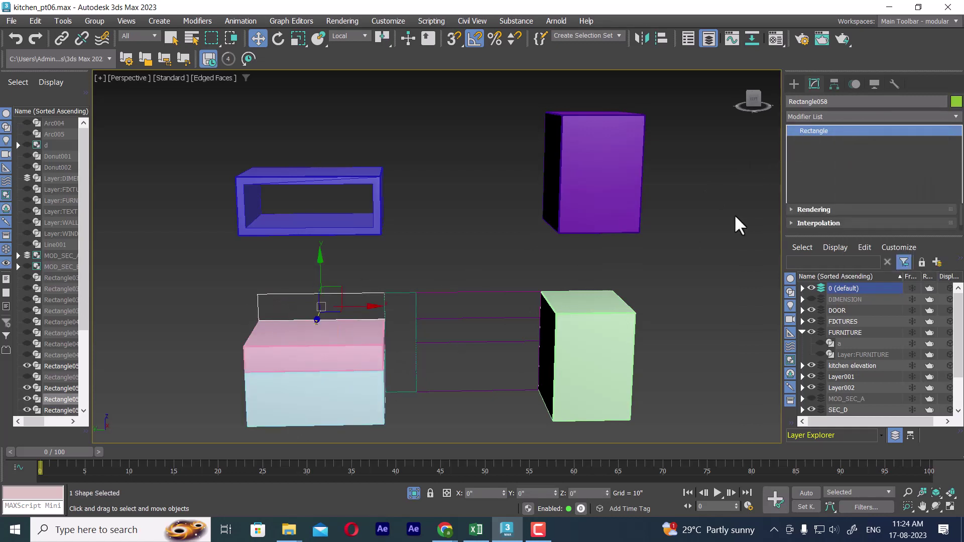
right_click(830, 136)
left_click(840, 132)
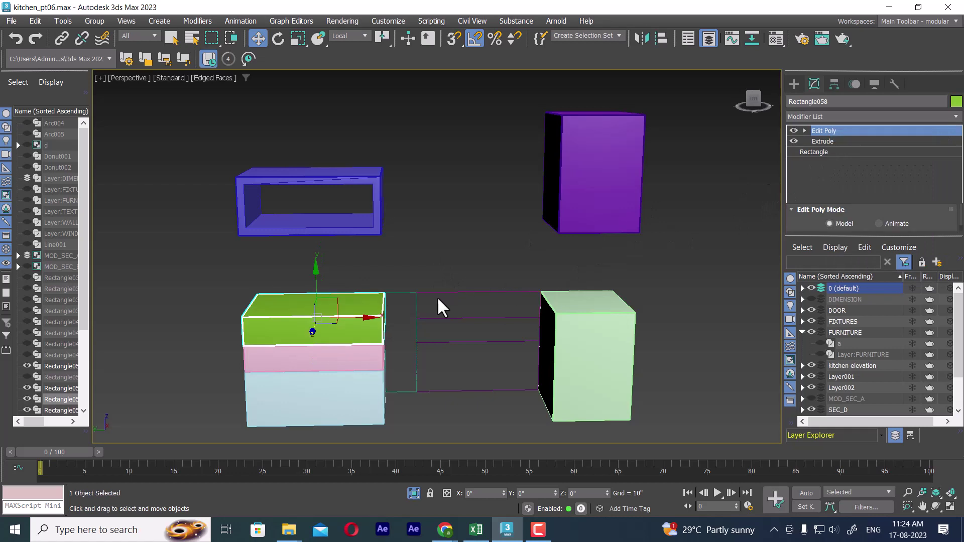
Step: Paste the modifiers onto the narrow upright, top middle and lower middle rectangles
left_click(402, 297)
right_click(876, 134)
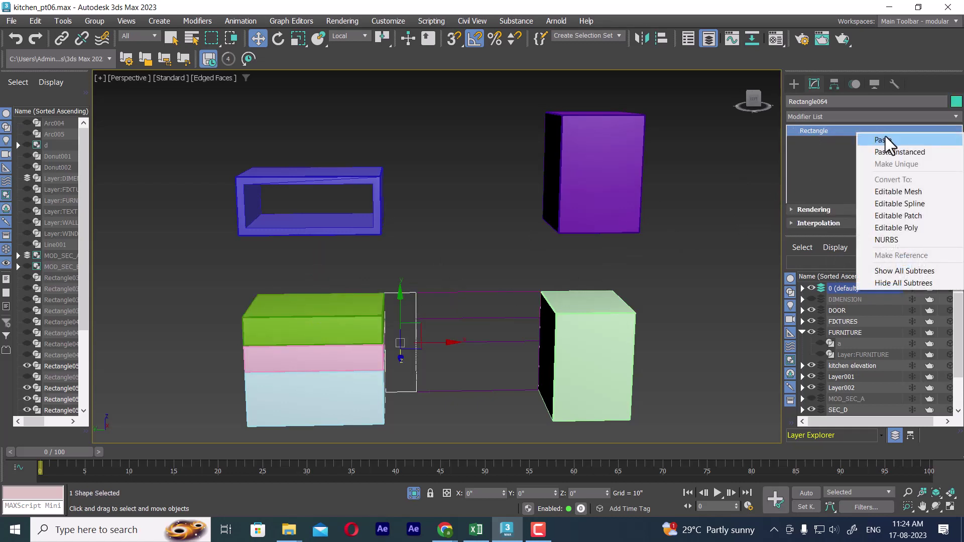
left_click(883, 140)
left_click(477, 292)
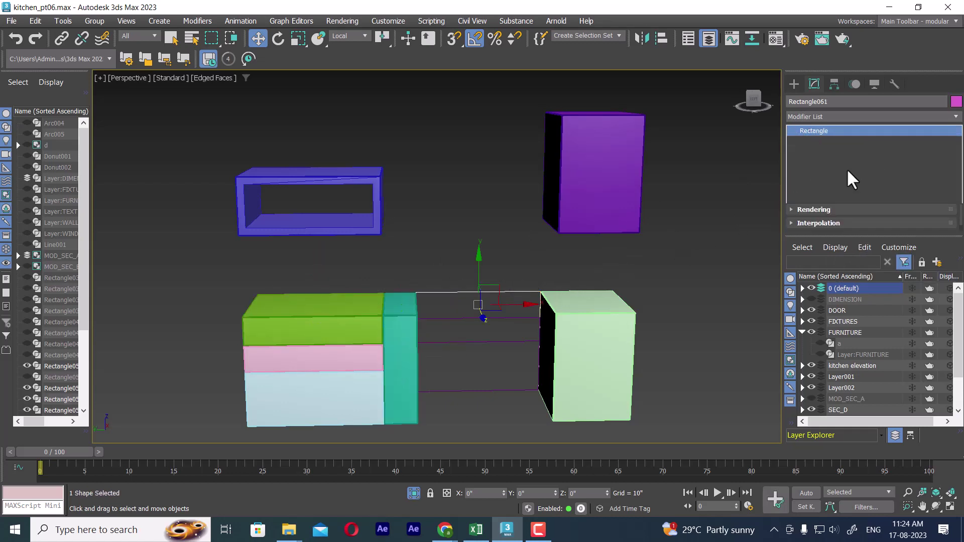
right_click(857, 130)
left_click(873, 137)
middle_click_drag(513, 366, 505, 339, "alt")
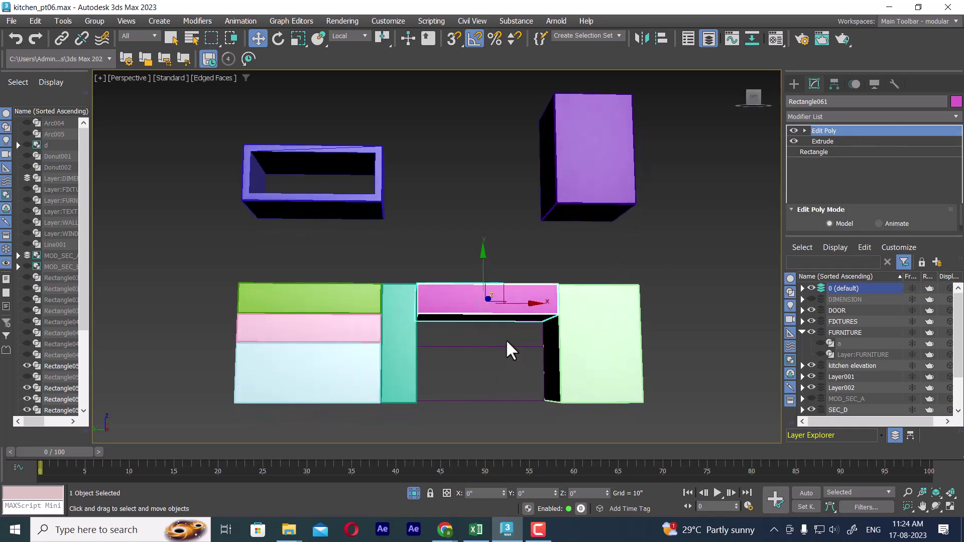
left_click(505, 347)
right_click(879, 134)
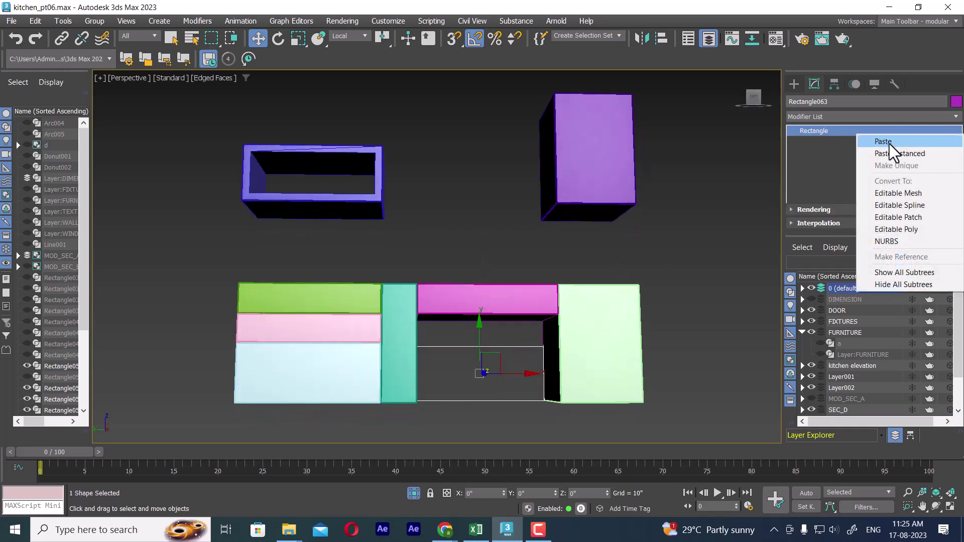
left_click(884, 142)
Step: Paste the modifiers onto the remaining middle rectangle as a purple box, then select the blue open box
middle_click_drag(597, 330, 344, 327, "alt")
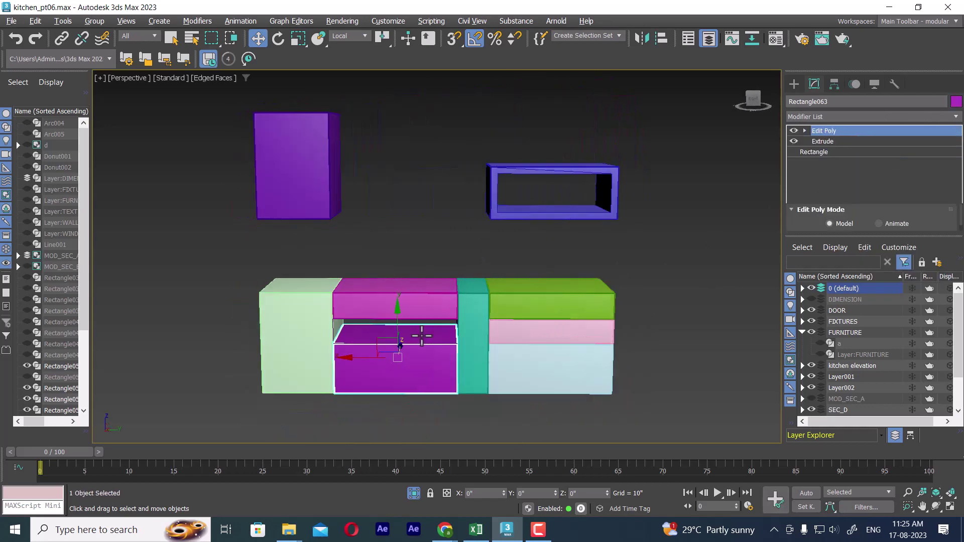
left_click(343, 328)
right_click(836, 130)
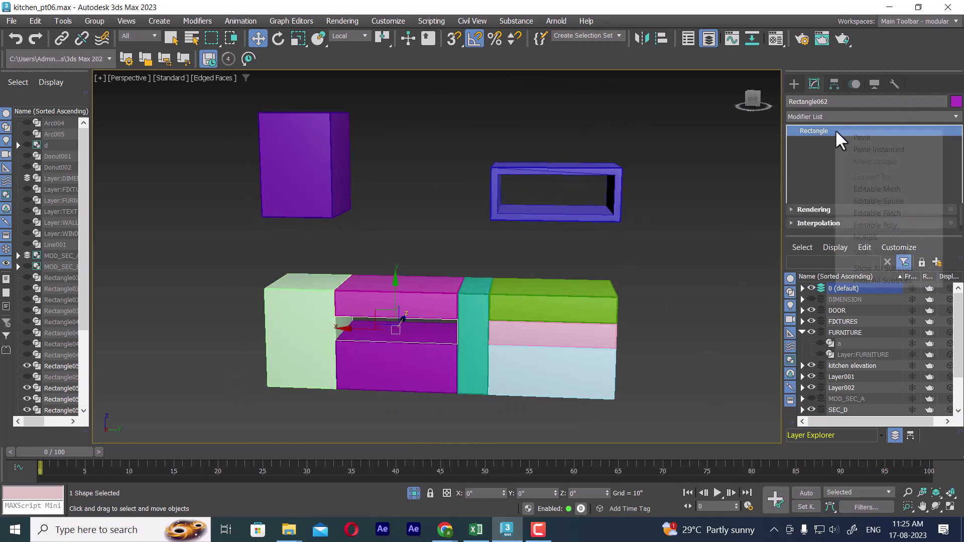
left_click(854, 138)
middle_click_drag(405, 308, 632, 355, "alt")
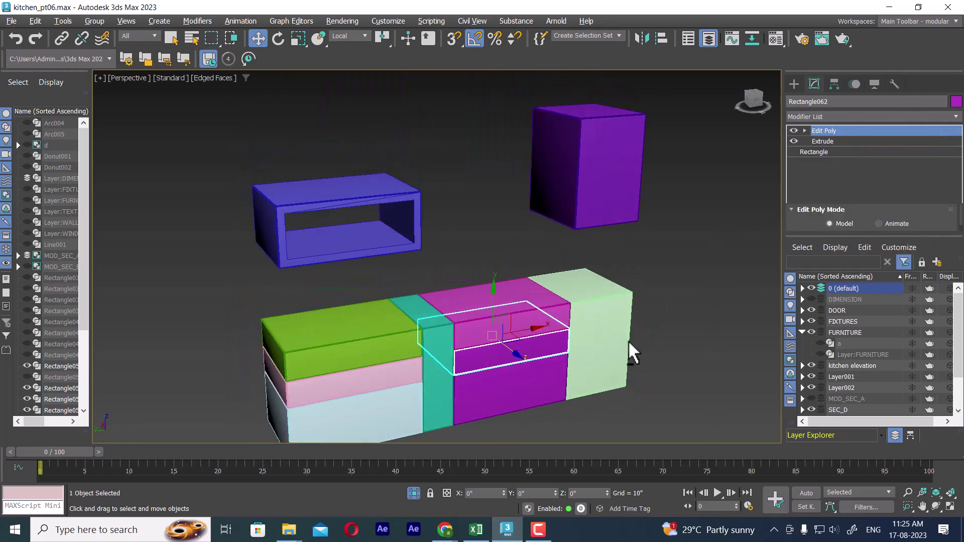
scroll(632, 354, "down", 3)
middle_click_drag(551, 278, 598, 271)
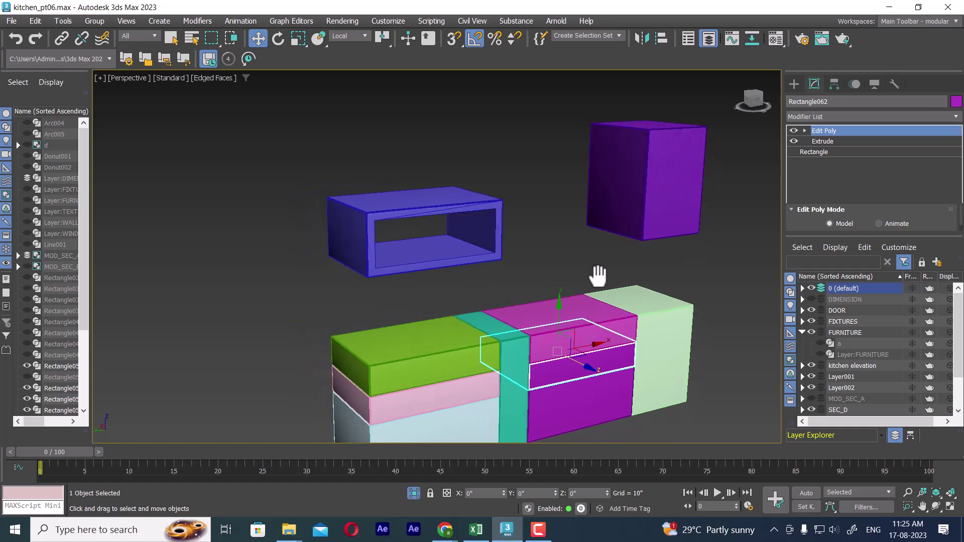
left_click(468, 250)
Step: Select the blue open box Rectangle057 and zoom the view to frame it
left_click(483, 259)
middle_click_drag(487, 261, 534, 286, "alt")
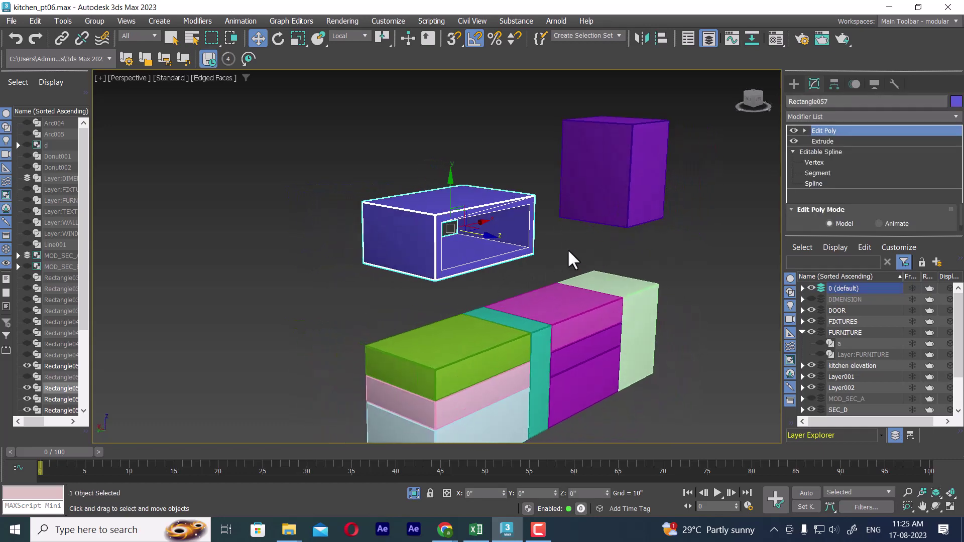
mouse_move(568, 251)
middle_mouse_down("alt")
mouse_move(492, 247)
mouse_move(521, 248)
mouse_move(510, 216)
middle_mouse_up("alt")
left_click(548, 257)
left_click(497, 241)
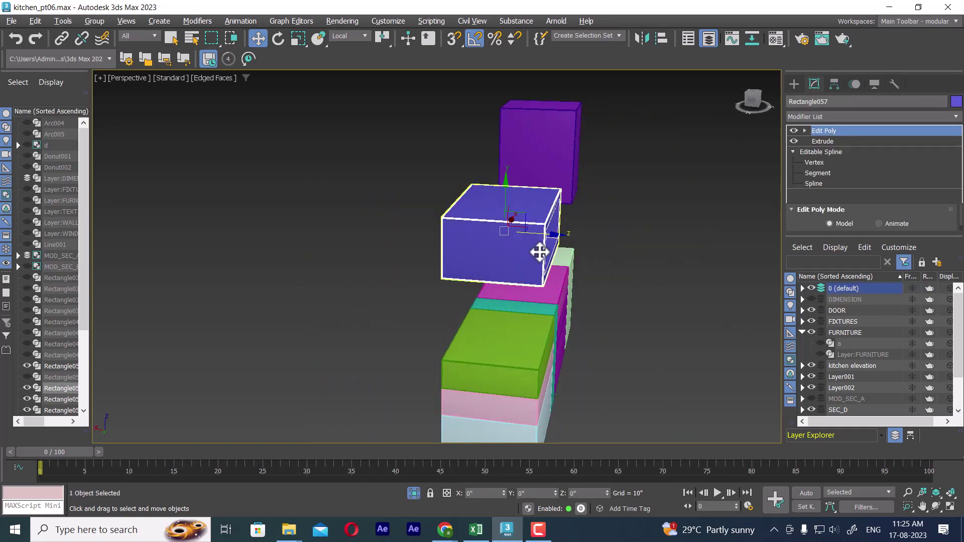
key("z")
left_click(638, 267)
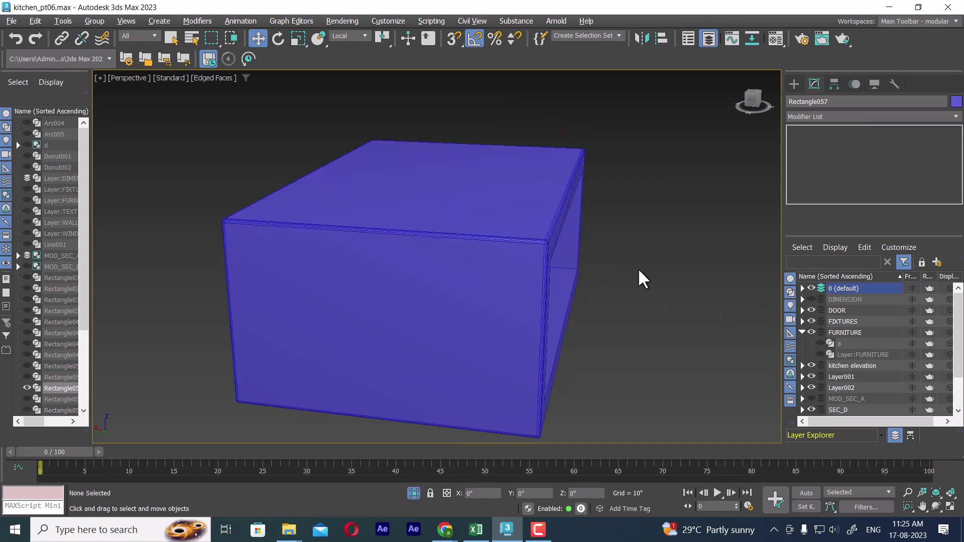
left_click(538, 244)
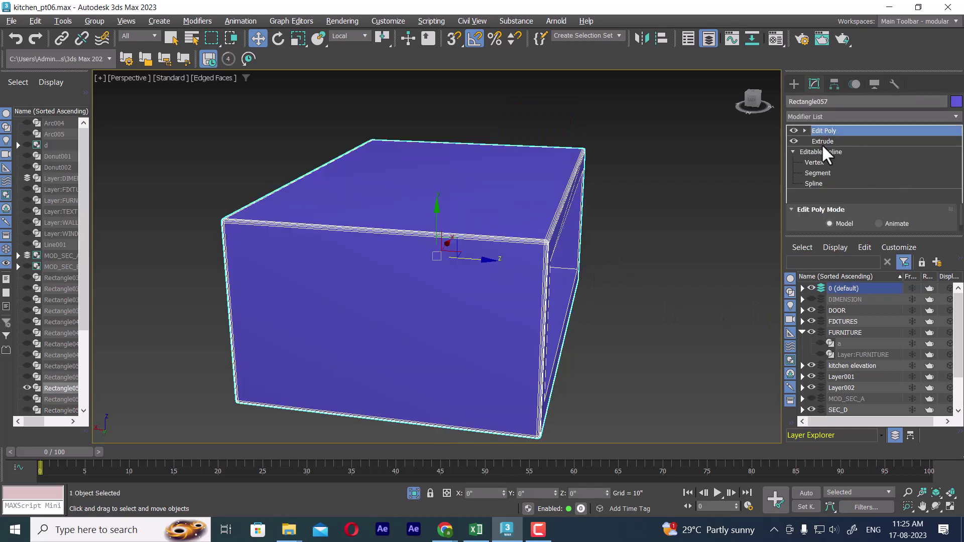
mouse_move(649, 236)
middle_mouse_down("alt")
mouse_move(452, 275)
mouse_move(431, 262)
middle_mouse_up("alt")
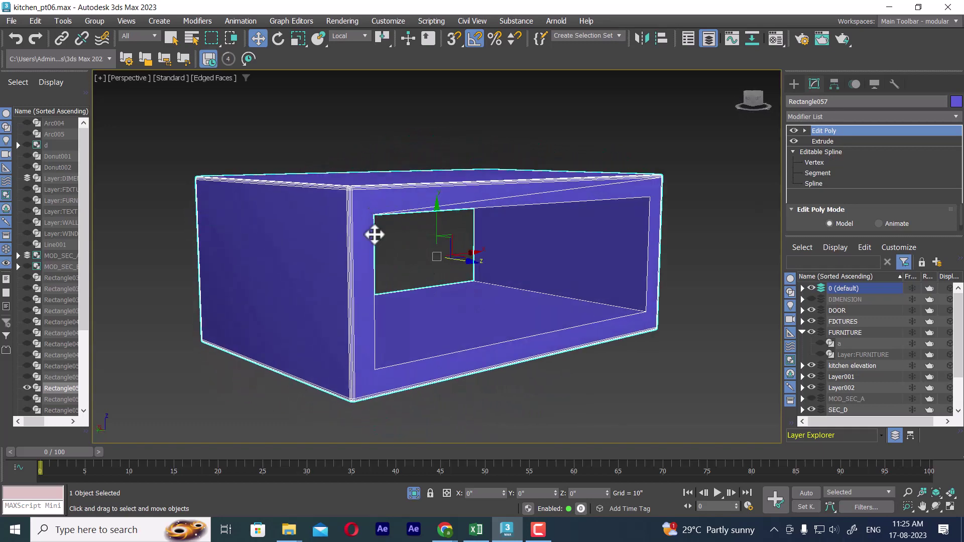
Step: Disable its Extrude and Edit Poly modifiers so only the outline rectangles show
left_click(793, 130)
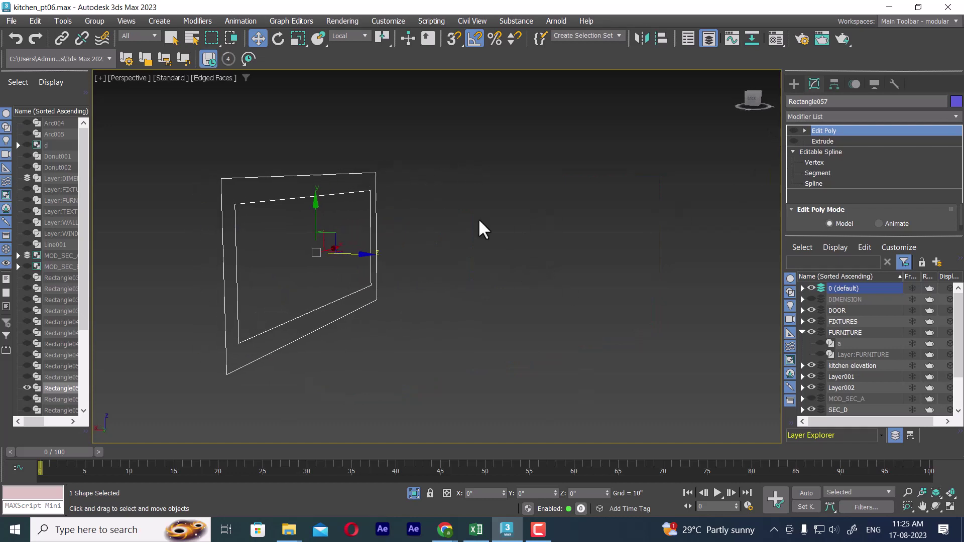
middle_click_drag(423, 249, 407, 241, "alt")
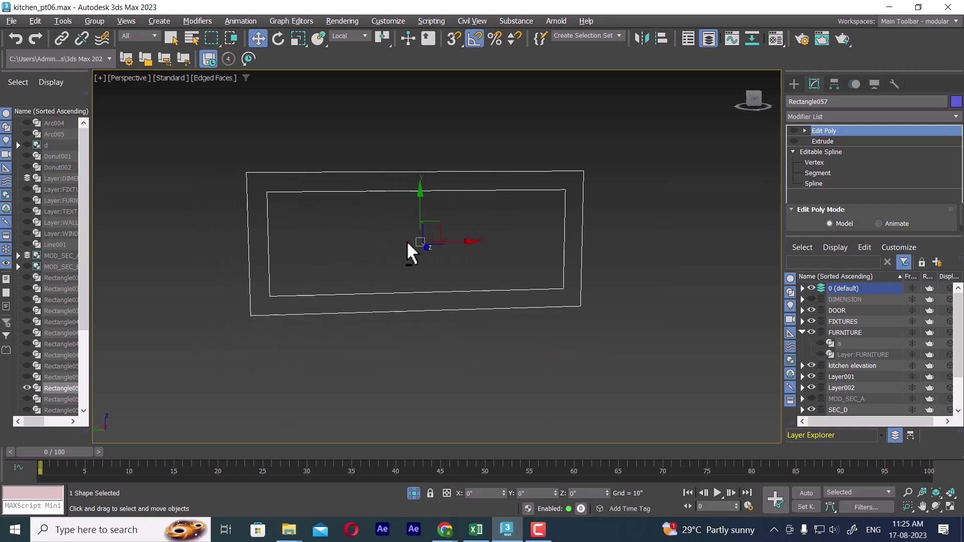
left_click(587, 228)
left_click(574, 221)
left_click(607, 187)
Step: Clone the outline as instance Rectangle066, paste the modifiers onto it, and hide it
left_click(550, 245)
left_click(36, 21)
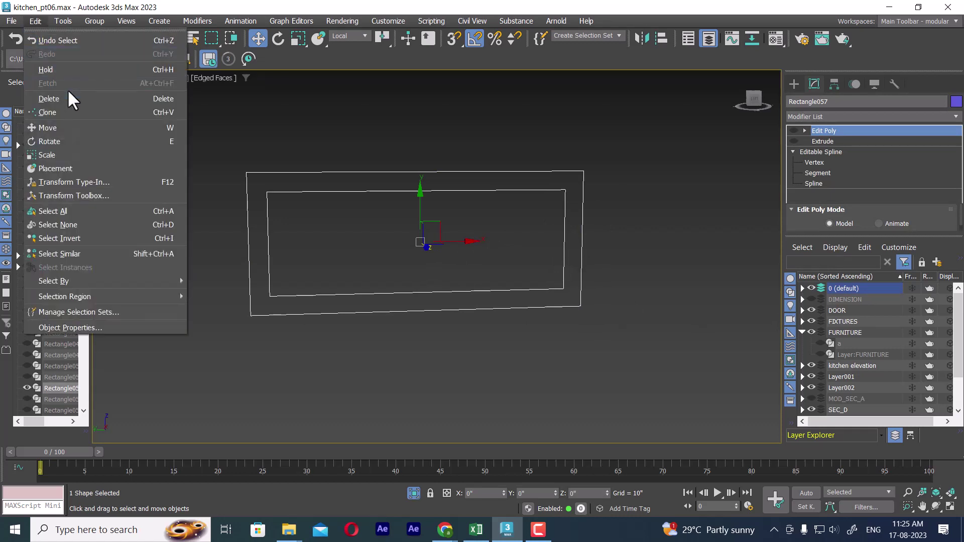
left_click(70, 111)
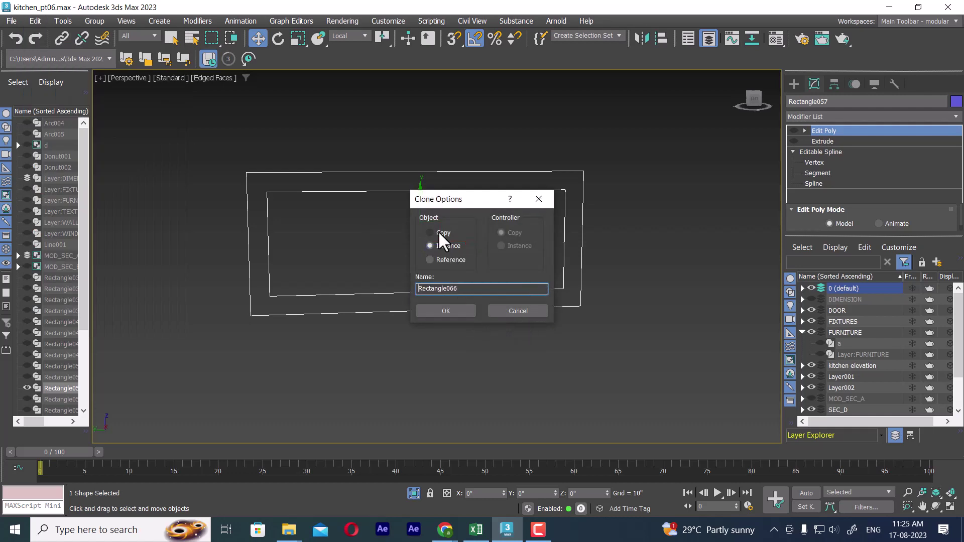
left_click(448, 310)
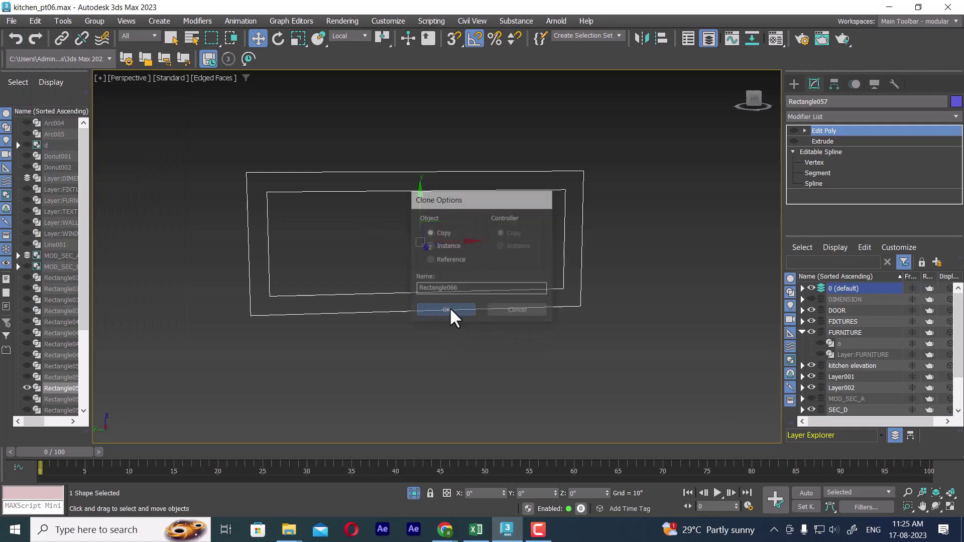
right_click(827, 130)
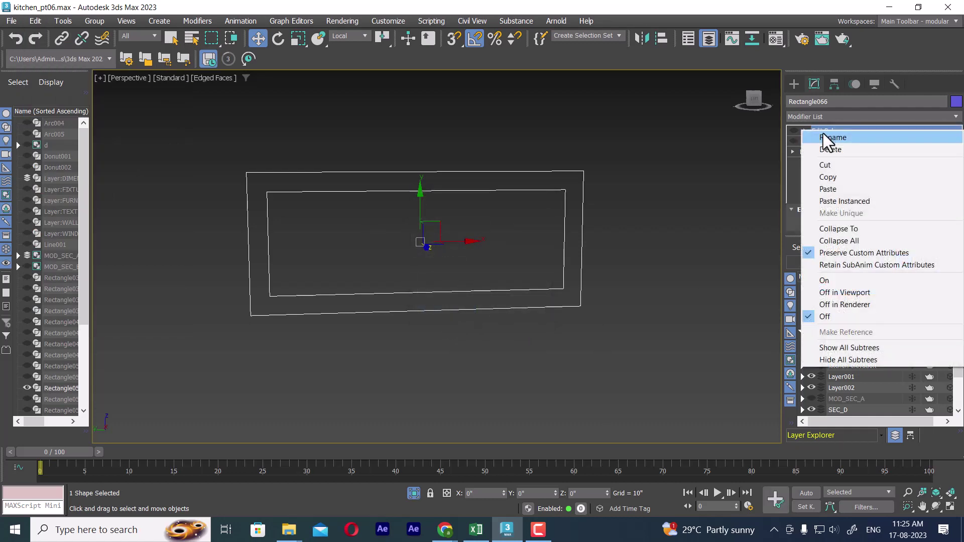
left_click(835, 189)
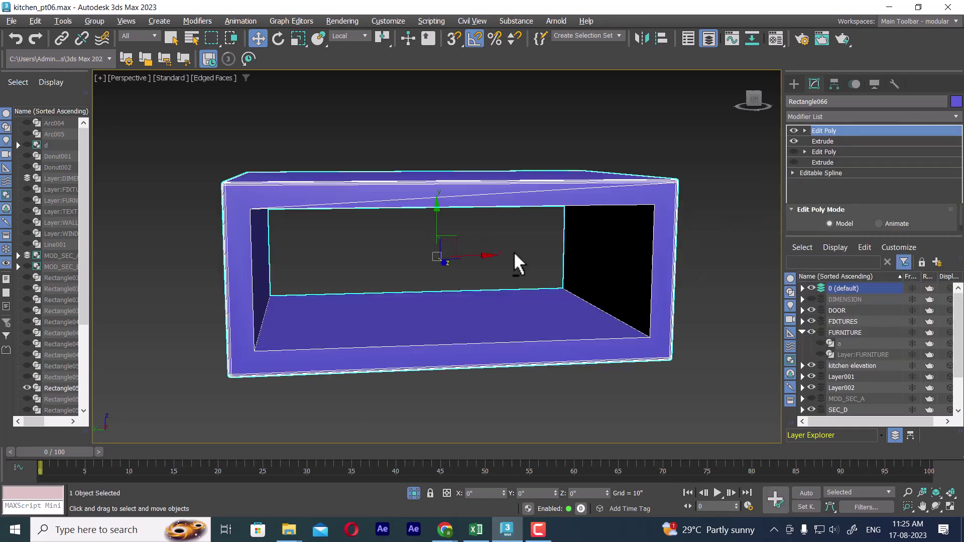
right_click(588, 189)
left_click(625, 143)
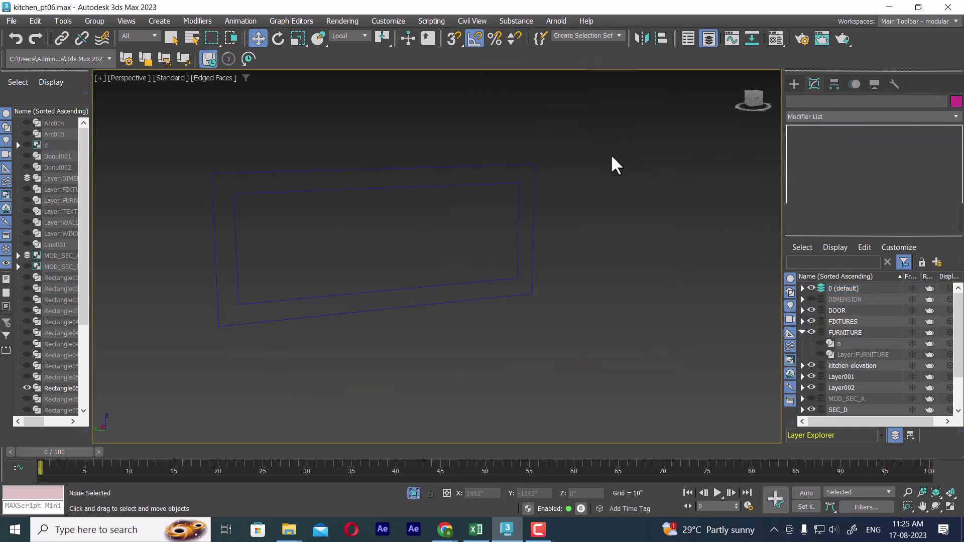
Step: At Spline level, delete Rectangle057's outer rectangle outline
left_click(534, 185)
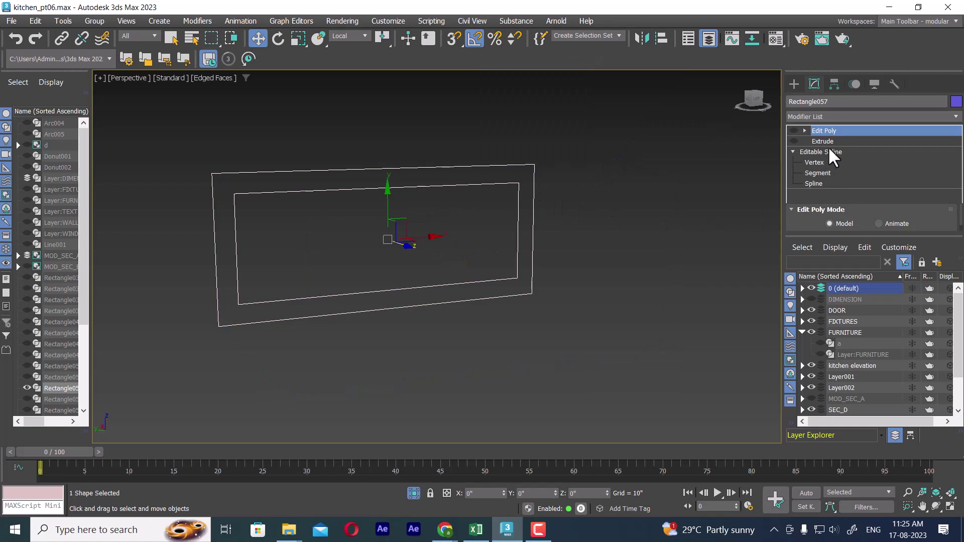
left_click(815, 183)
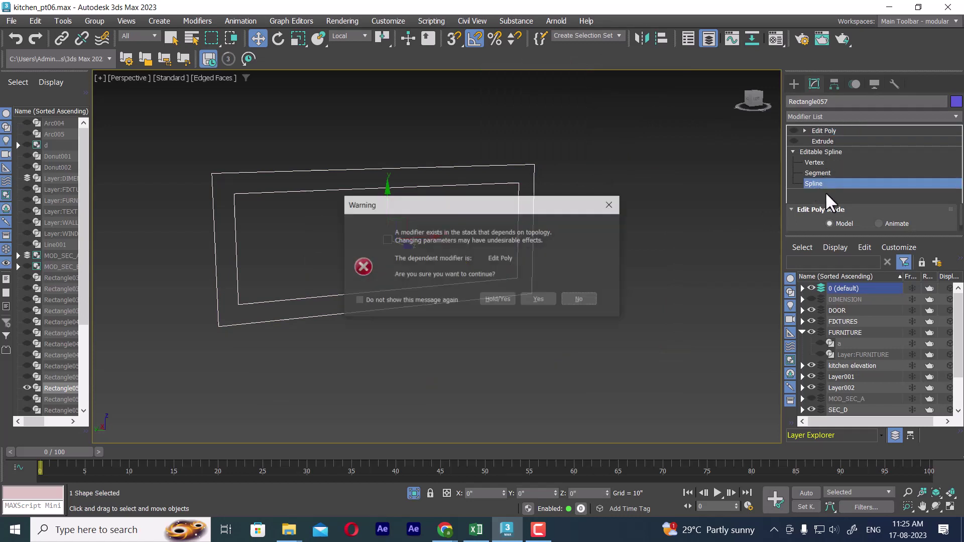
left_click(556, 302)
left_click(539, 184)
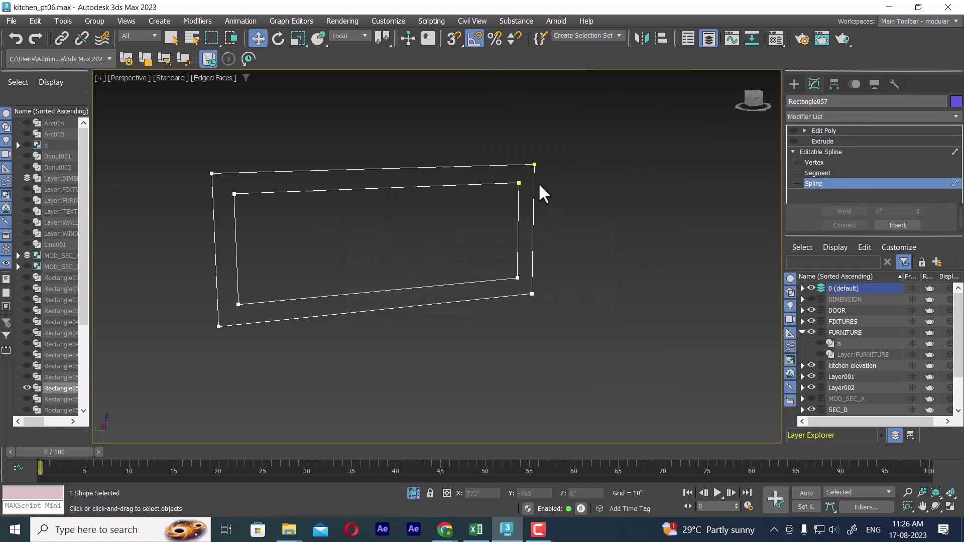
left_click(535, 180)
key("Delete")
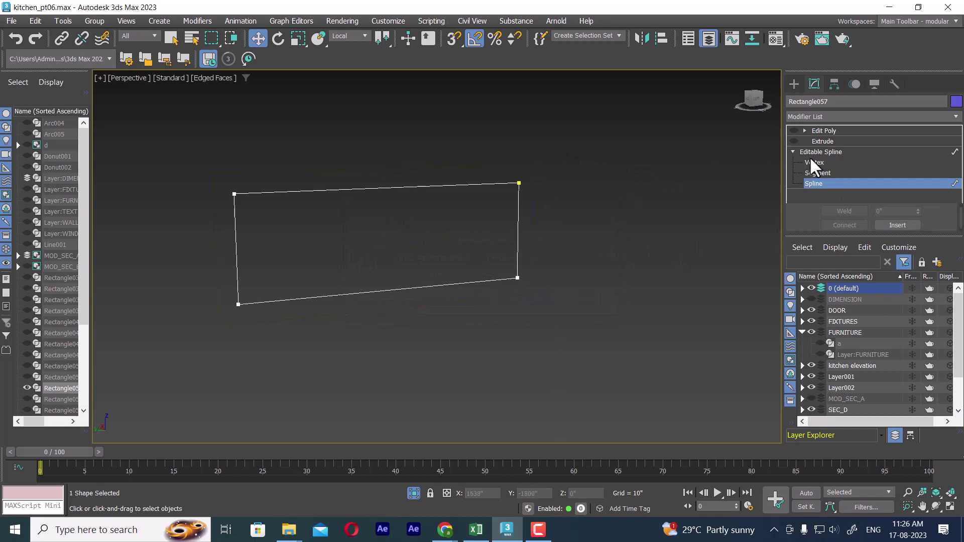
Step: Re-enable the Extrude and Edit Poly results and choose Unhide All
left_click(822, 151)
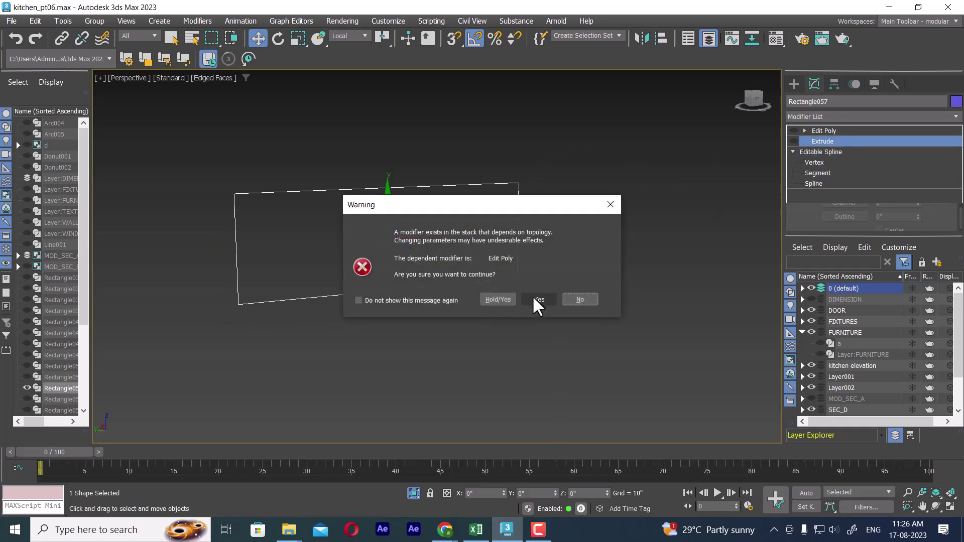
left_click(536, 300)
left_click(794, 142)
left_click(794, 131)
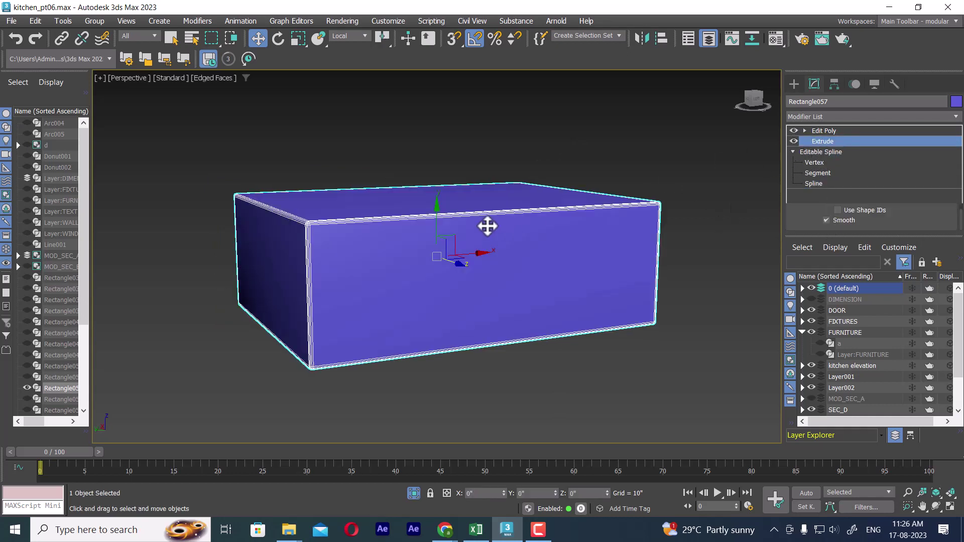
right_click(487, 227)
left_click(532, 146)
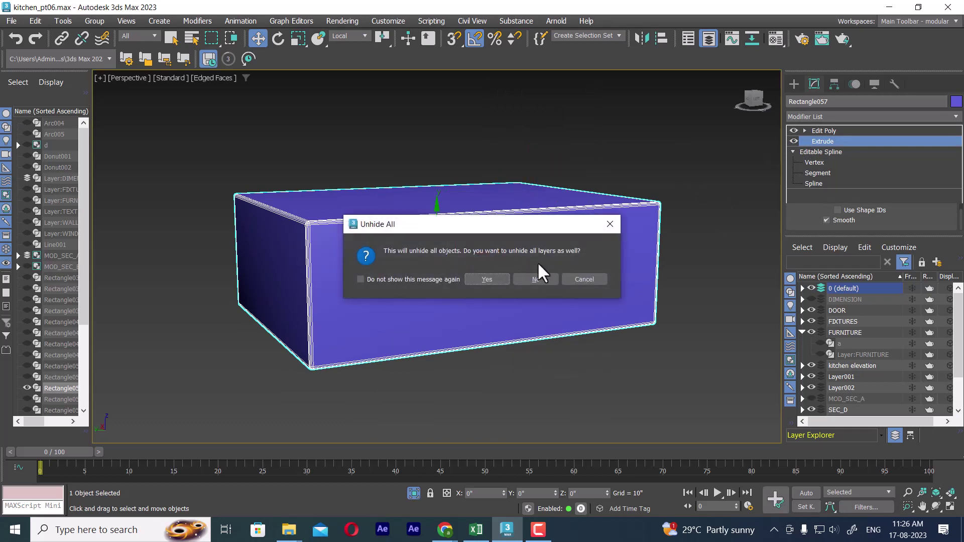
Step: Confirm Unhide All and slide the inner panel left in the Top view
left_click(487, 280)
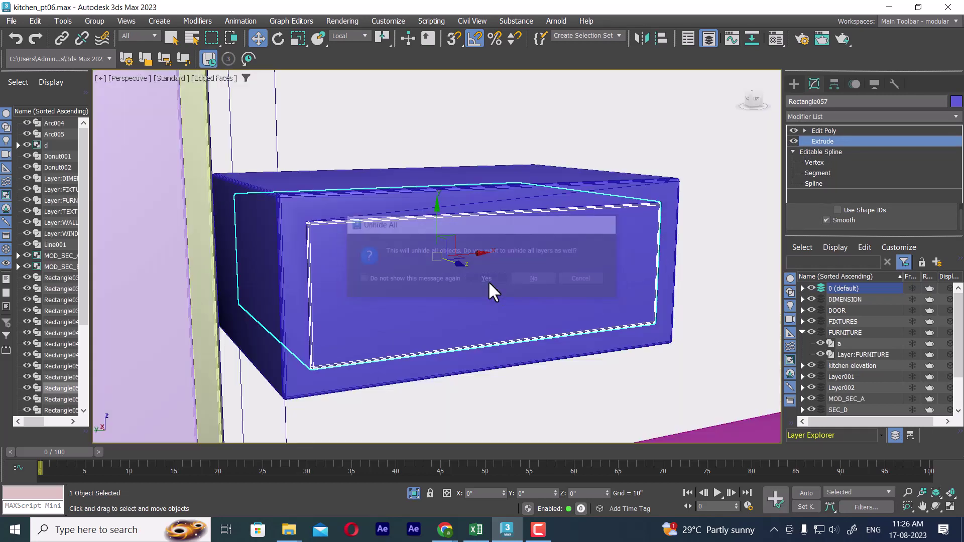
middle_click_drag(503, 298, 531, 297, "alt")
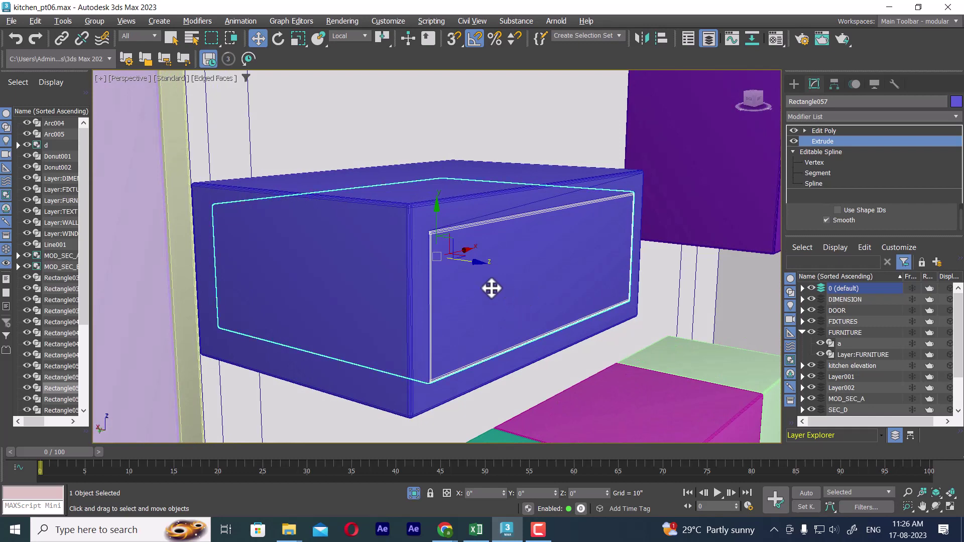
left_click_drag(478, 263, 628, 279)
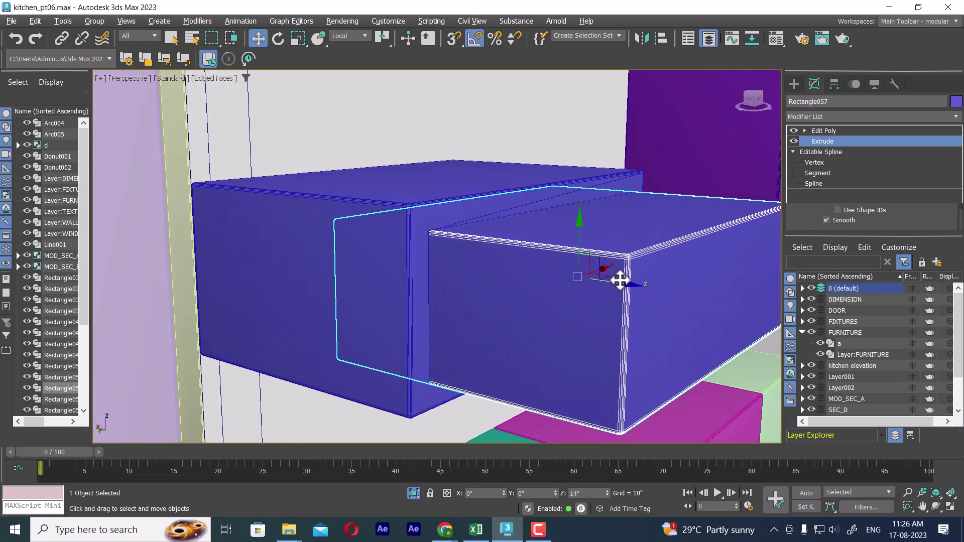
right_click(628, 278)
key("t")
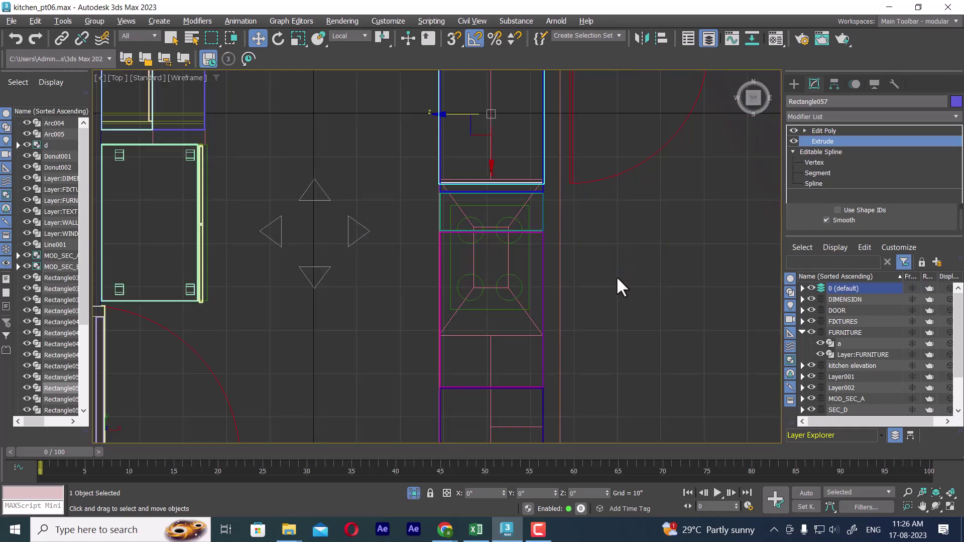
key("z")
left_click_drag(388, 257, 160, 247)
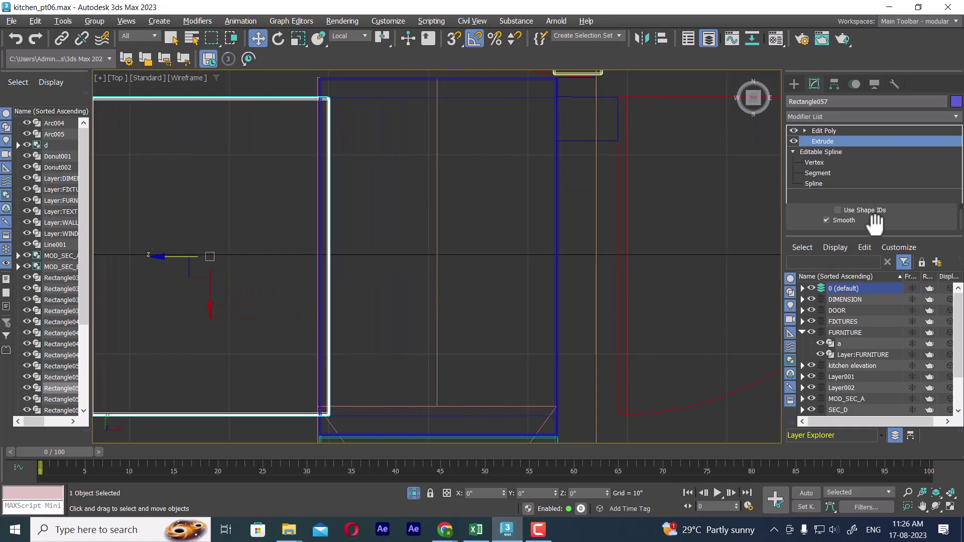
Step: Set the panel's Extrude Amount to 1"
left_click(828, 129)
left_click(830, 140)
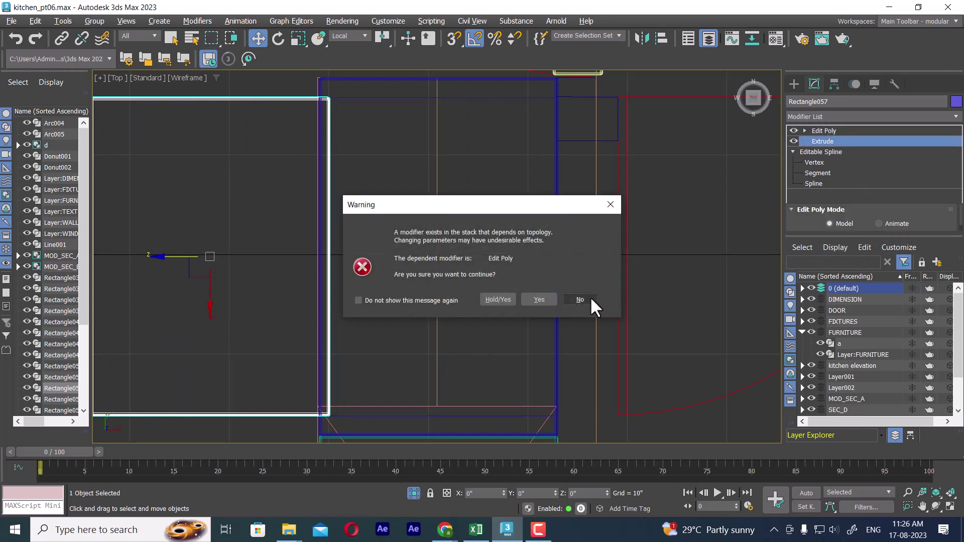
left_click(541, 299)
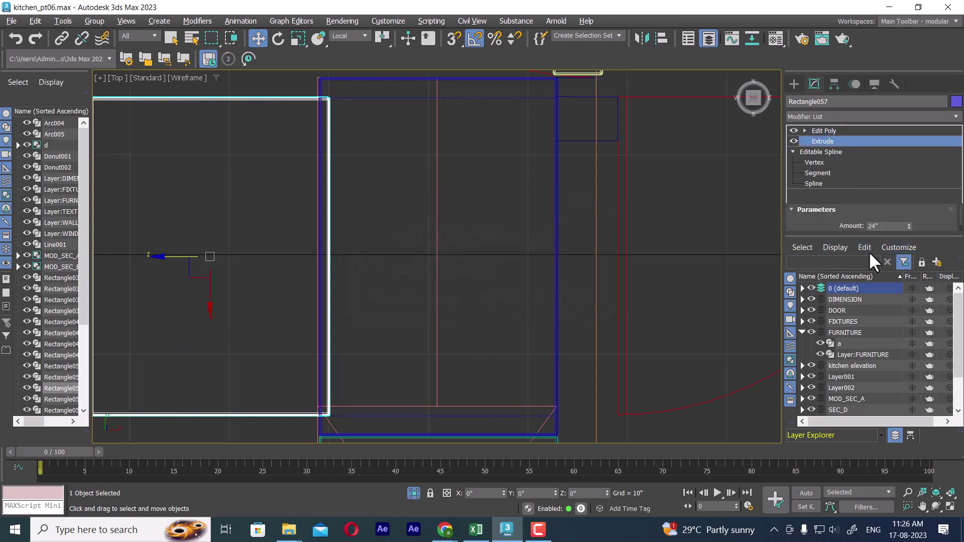
mouse_move(875, 236)
left_mouse_down()
mouse_move(895, 349)
mouse_move(895, 329)
left_mouse_up()
double_click(887, 263)
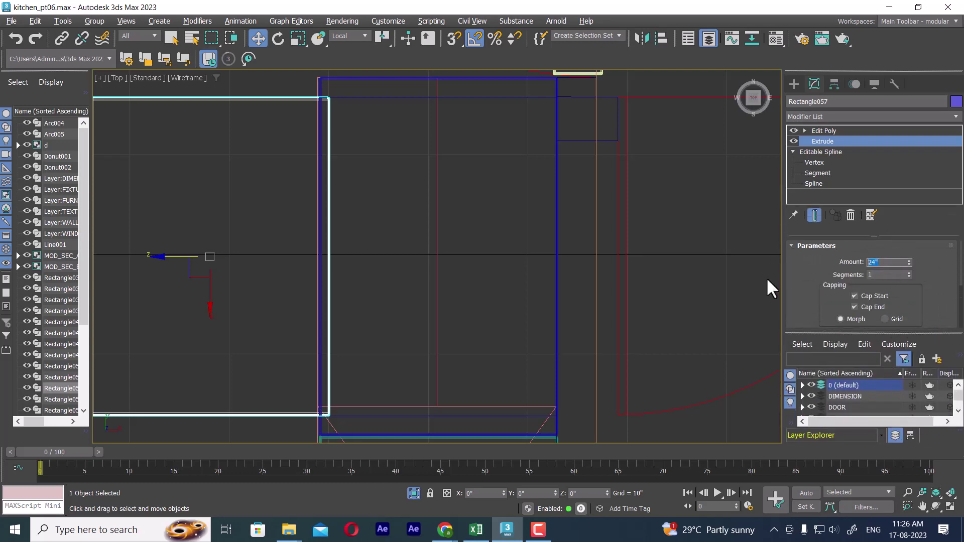
type("1")
key("Return")
scroll(523, 282, "up", 3)
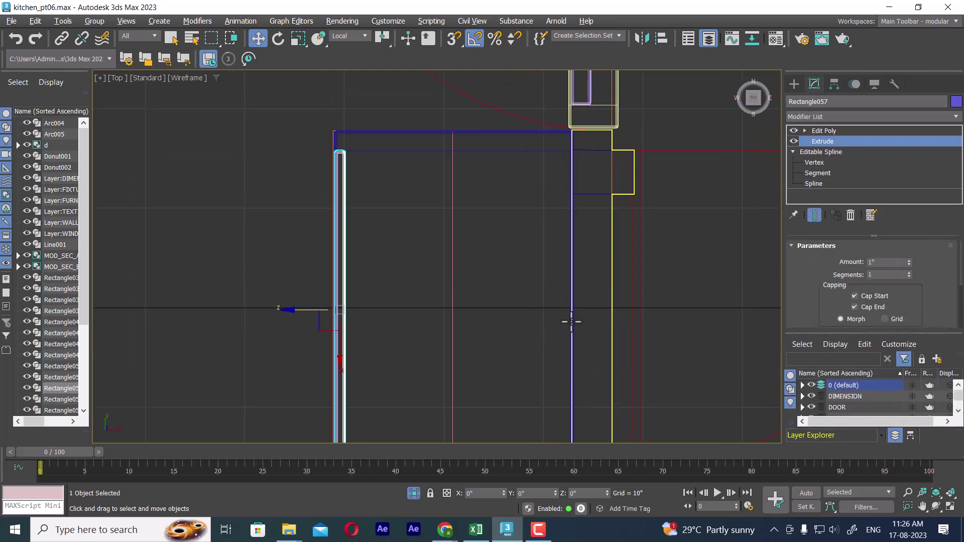
Step: Return to Perspective and pick the green 02 - Default material in the Material Editor
key("p")
middle_click_drag(500, 295, 577, 252, "alt")
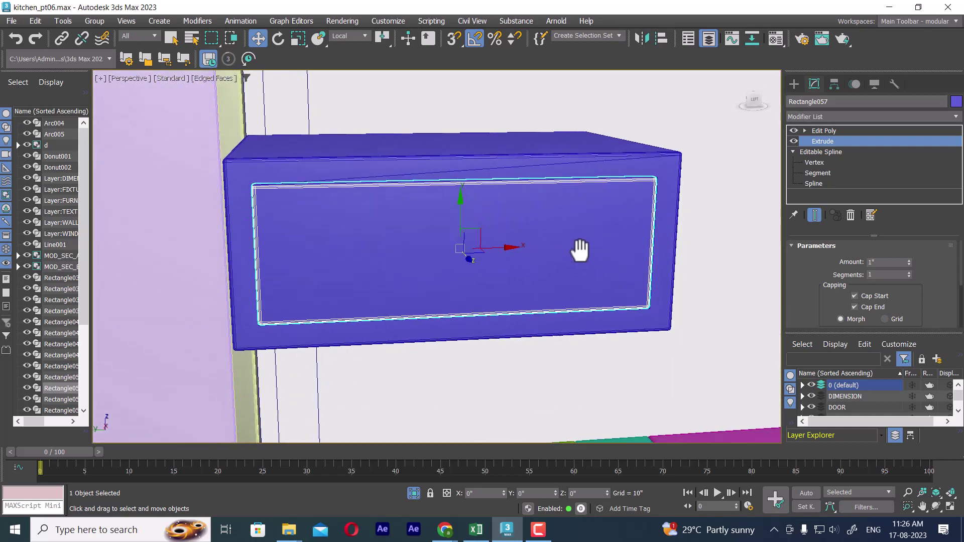
key("m")
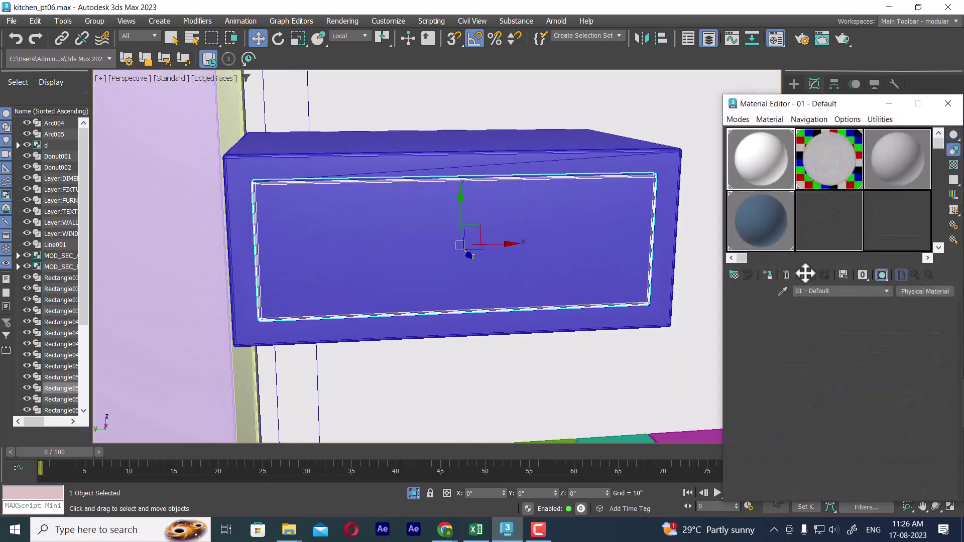
left_click(822, 165)
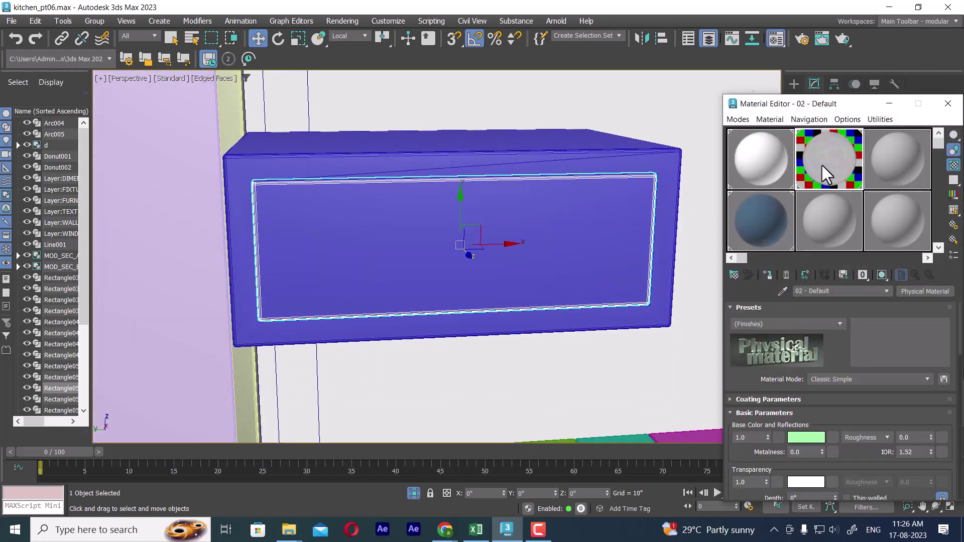
Step: Assign the green 02 - Default material to the Rectangle057 panel and inspect it in Perspective
left_click(769, 274)
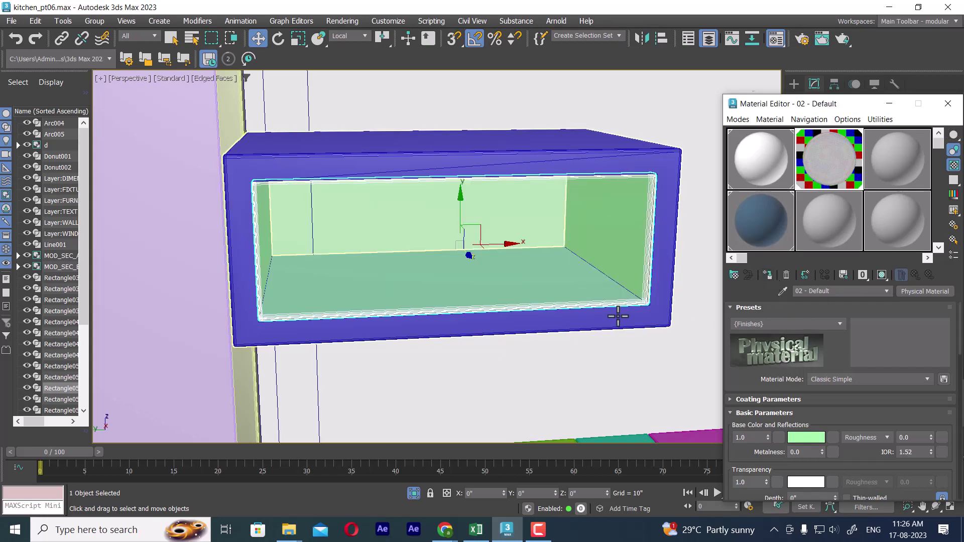
left_click(948, 104)
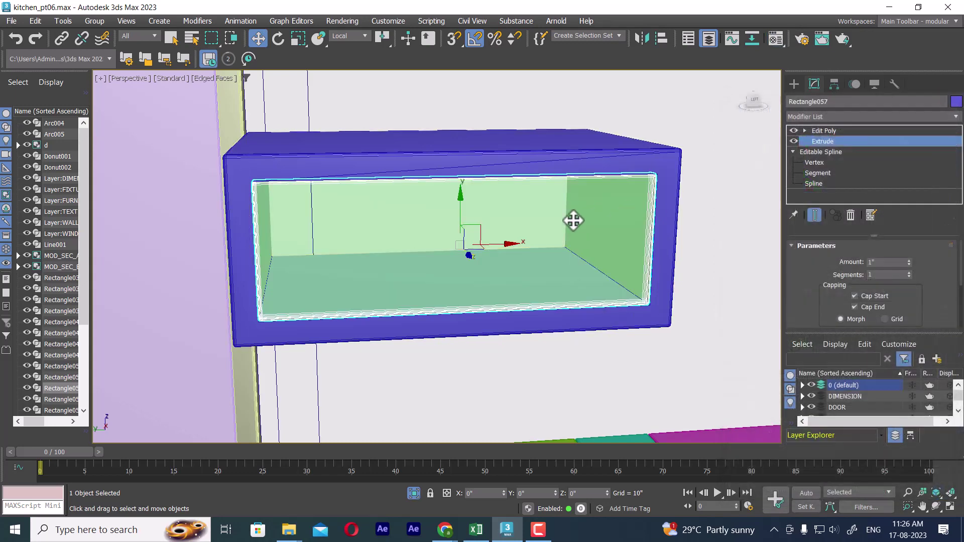
scroll(574, 219, "down", 3)
mouse_move(581, 243)
middle_mouse_down("alt")
mouse_move(503, 280)
mouse_move(590, 334)
mouse_move(569, 365)
mouse_move(618, 291)
mouse_move(671, 316)
mouse_move(546, 297)
mouse_move(577, 276)
mouse_move(586, 307)
mouse_move(668, 327)
mouse_move(544, 273)
mouse_move(688, 291)
mouse_move(672, 312)
mouse_move(639, 291)
mouse_move(648, 311)
mouse_move(638, 295)
mouse_move(596, 289)
middle_mouse_up("alt")
scroll(503, 279, "down", 2)
scroll(618, 291, "up", 3)
scroll(637, 318, "down", 3)
scroll(555, 259, "down", 3)
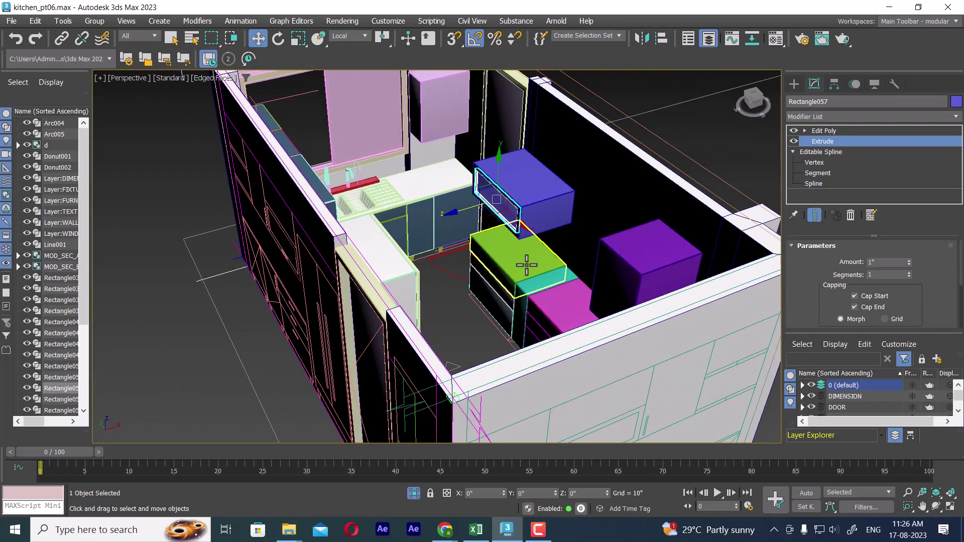
Step: Select the wall, then float, enlarge and dock the Layer Explorer on the right panel
scroll(528, 261, "up", 4)
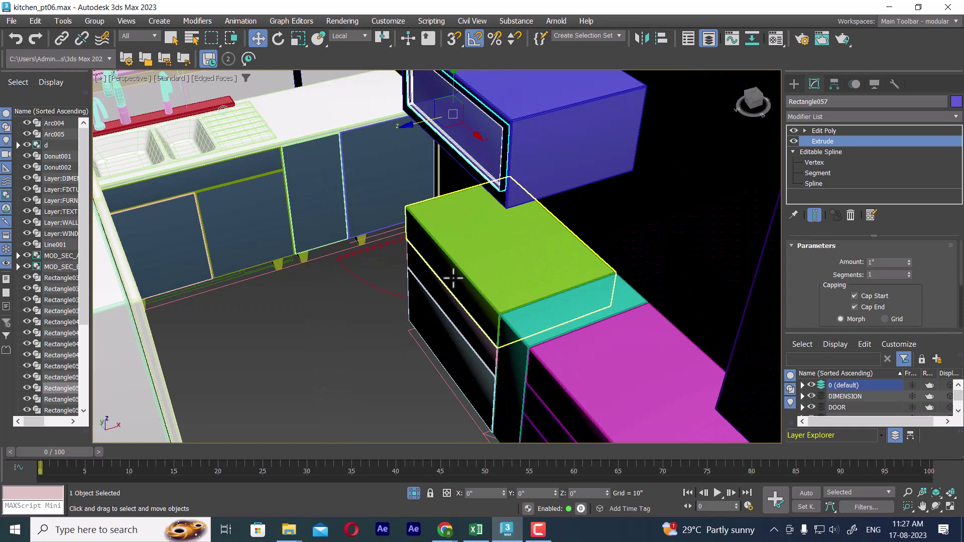
left_click(466, 278)
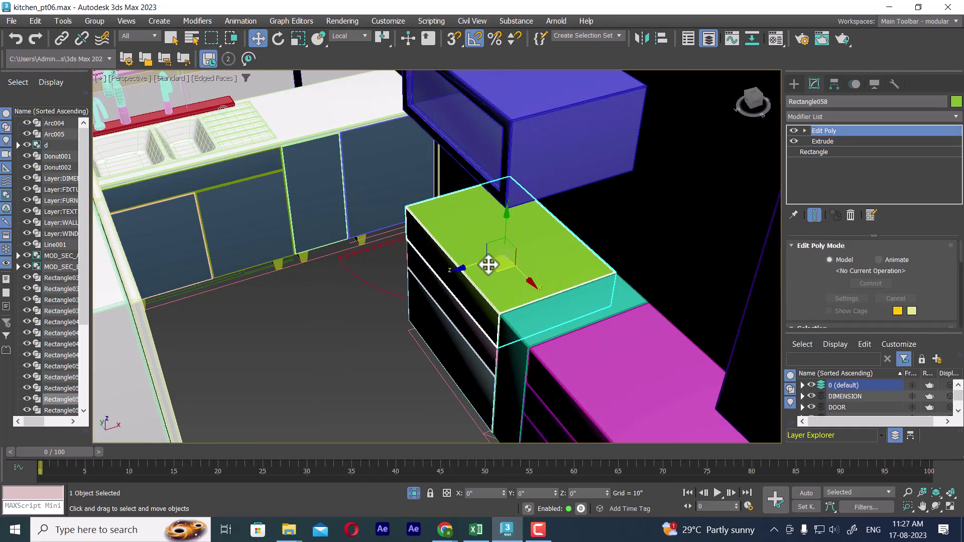
scroll(566, 285, "down", 10)
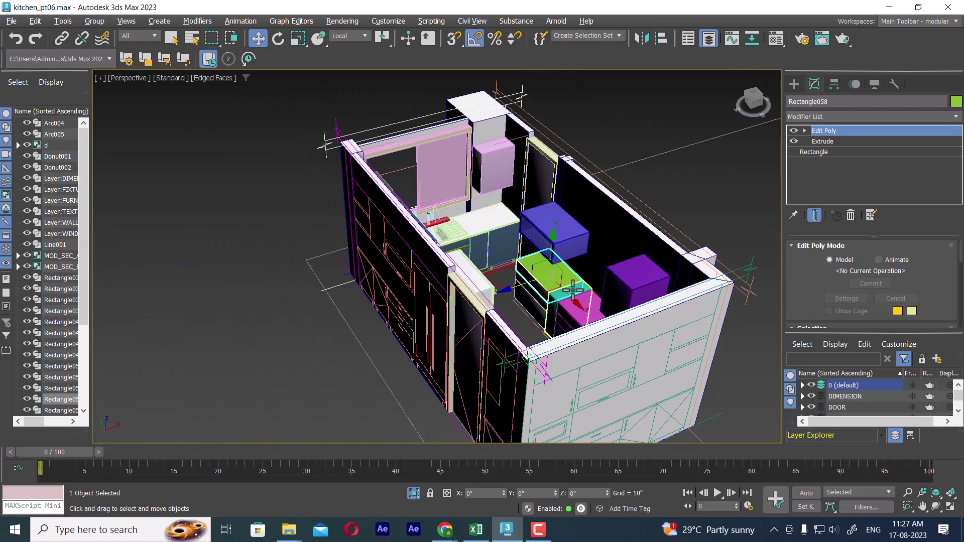
middle_click_drag(566, 285, 656, 221, "alt")
left_click(656, 221)
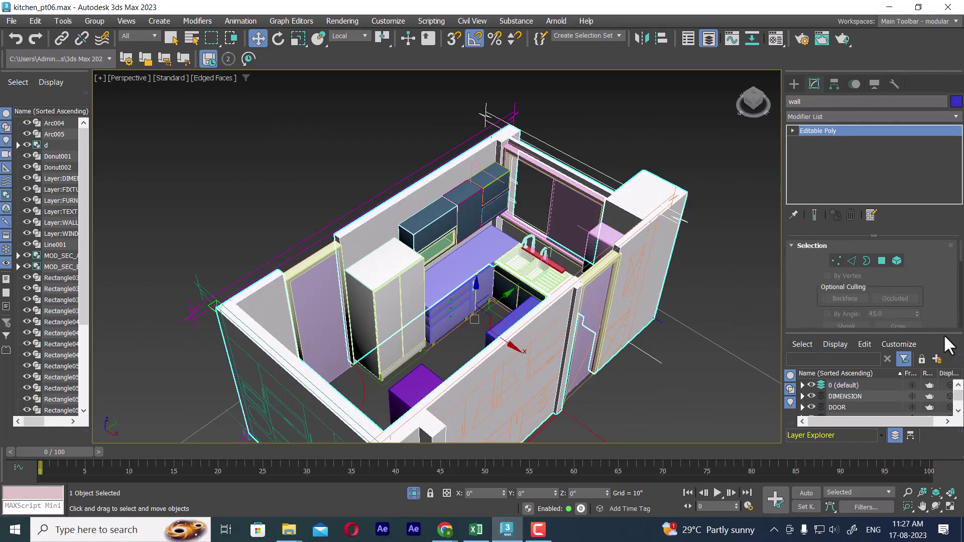
left_click_drag(944, 334, 665, 146)
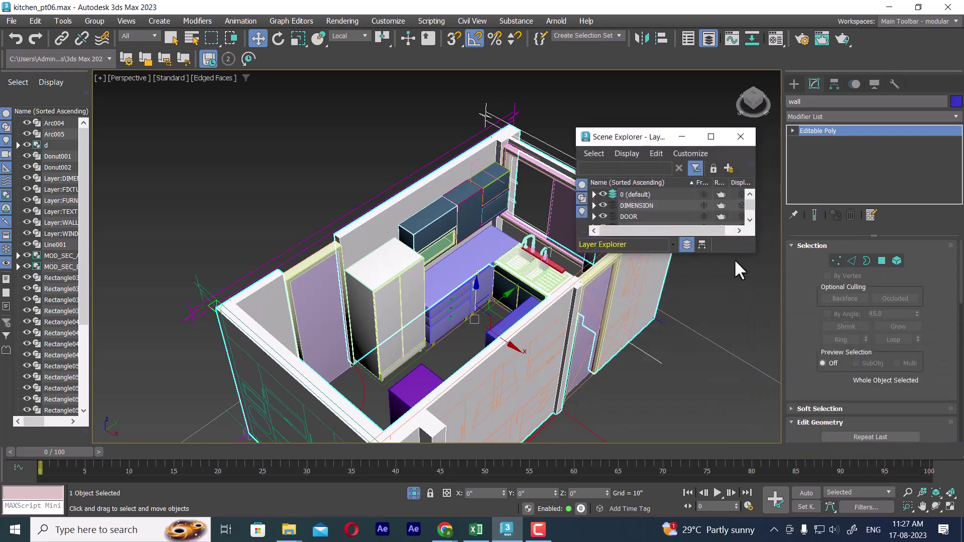
left_click_drag(738, 252, 738, 455)
left_click_drag(670, 143, 846, 135)
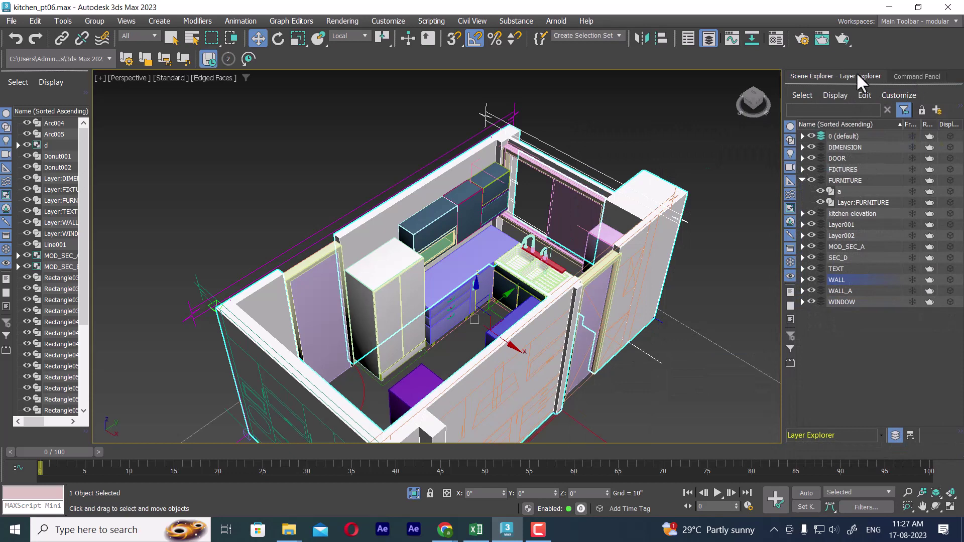
Step: Hide the WALL, SEC_D and MOD_SEC_A layers, toggling WALL_A, WINDOW and TEXT along the way
left_click(811, 280)
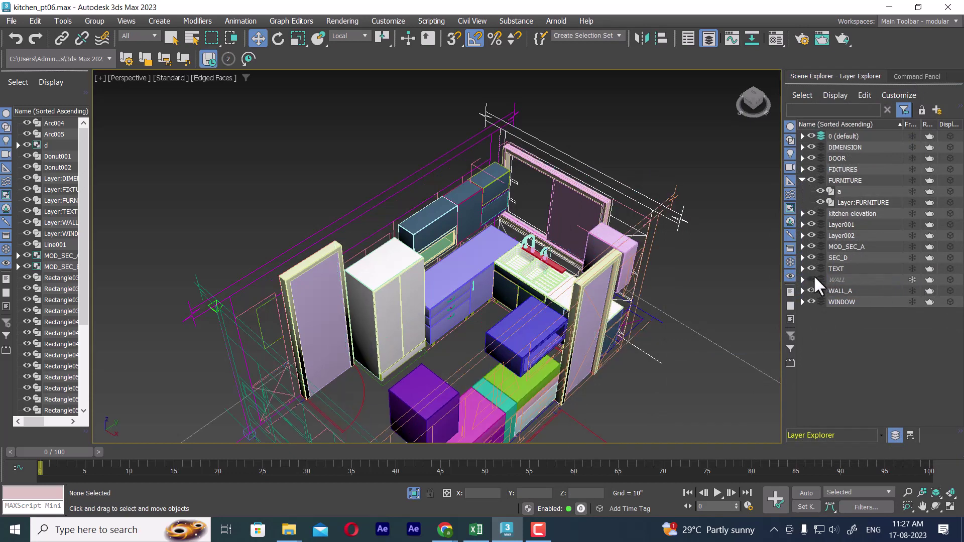
middle_click_drag(672, 338, 590, 349, "alt")
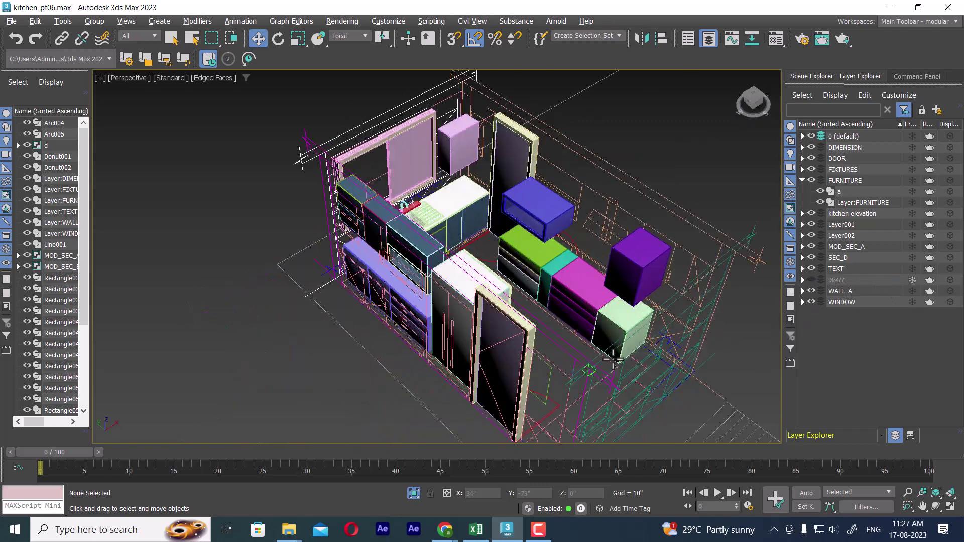
left_click(810, 300)
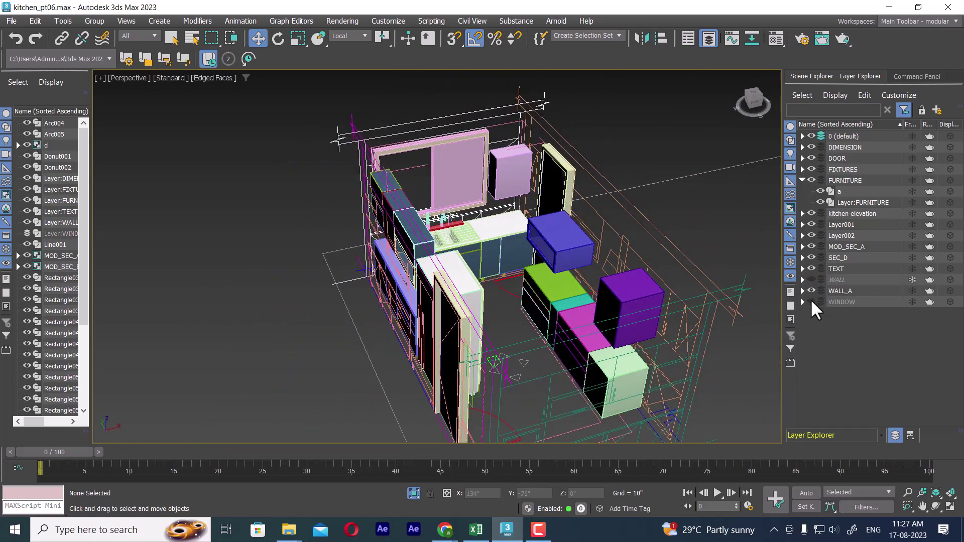
left_click(812, 292)
left_click(811, 269)
left_click(812, 257)
left_click(812, 255)
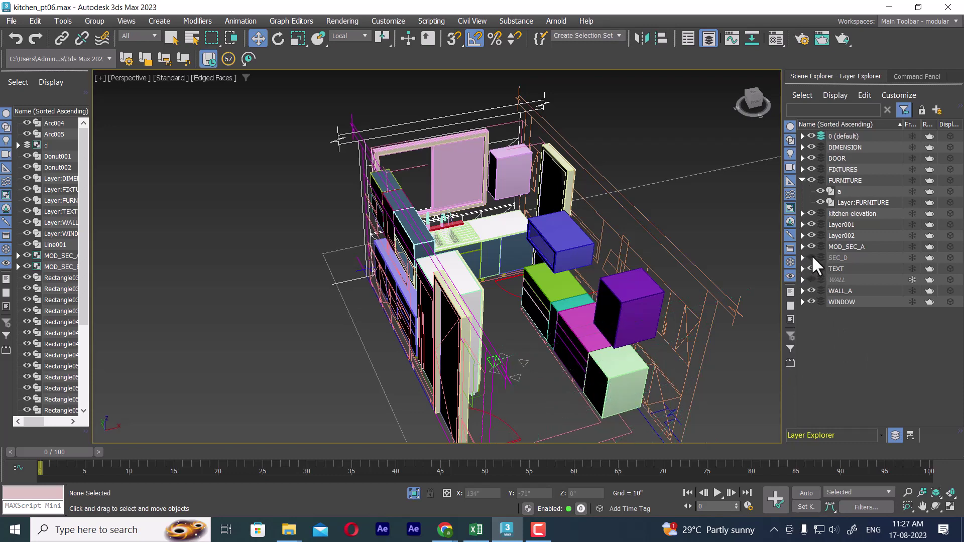
left_click(812, 245)
left_click(812, 244)
Step: Toggle Layer002, Layer001, FURNITURE and FIXTURES visibility to check contents, then select the wall cabinet
left_click(811, 235)
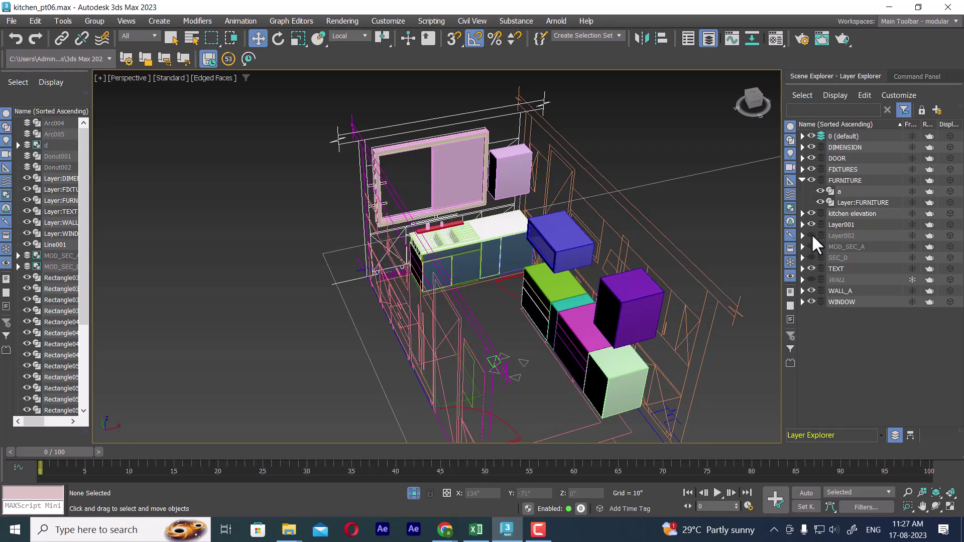
left_click(813, 224)
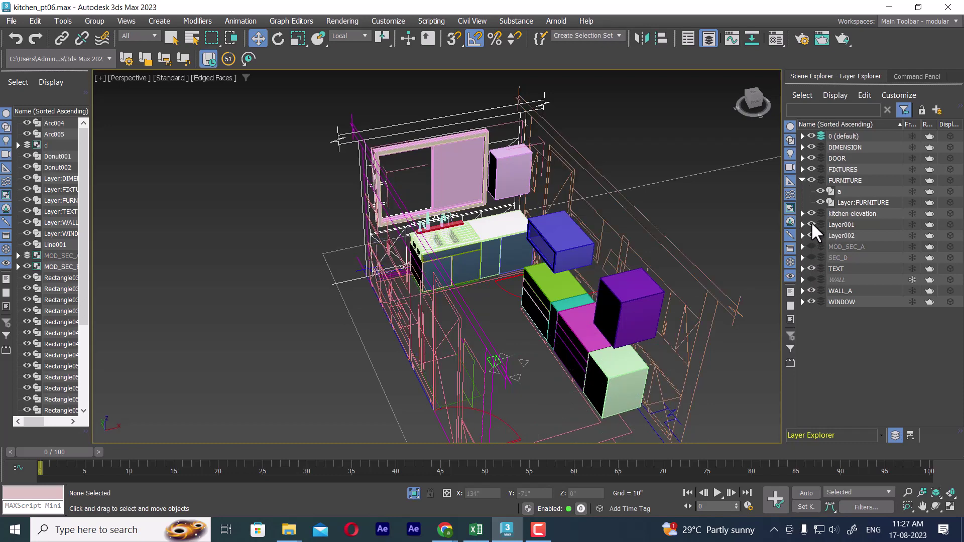
left_click(810, 213)
left_click(812, 180)
left_click(812, 165)
left_click(810, 155)
left_click(813, 143)
left_click(490, 168)
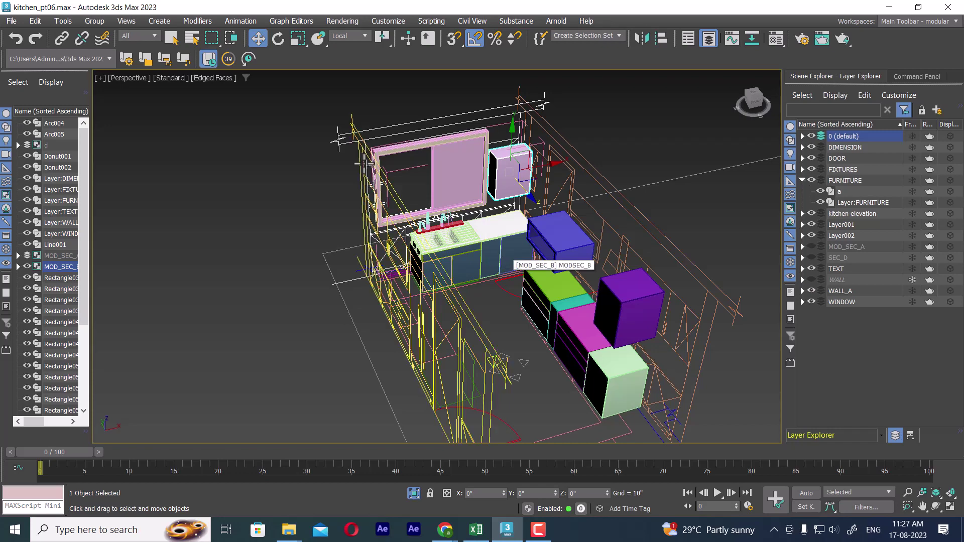
Step: Close the opened cabinet group, then hide and reshow Layer002
left_click(94, 21)
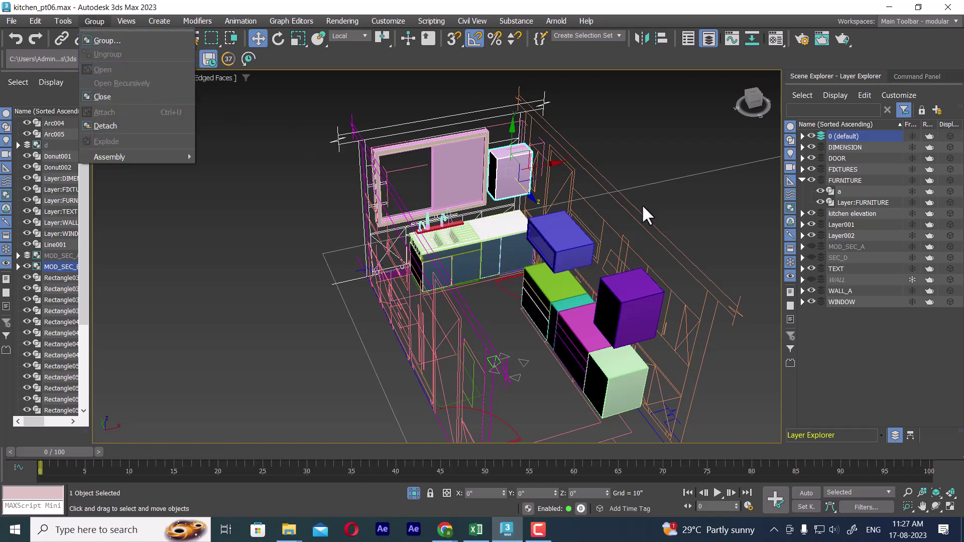
left_click(141, 97)
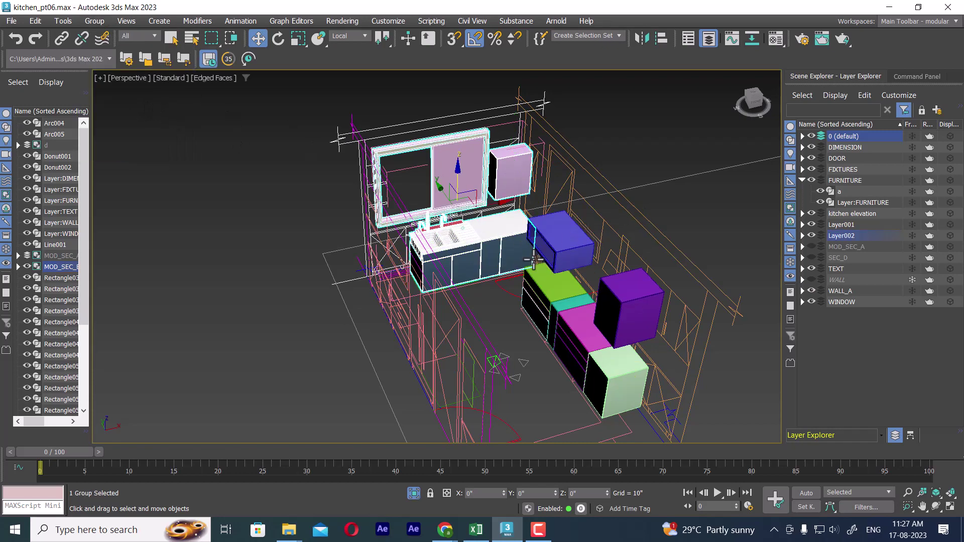
left_click(812, 235)
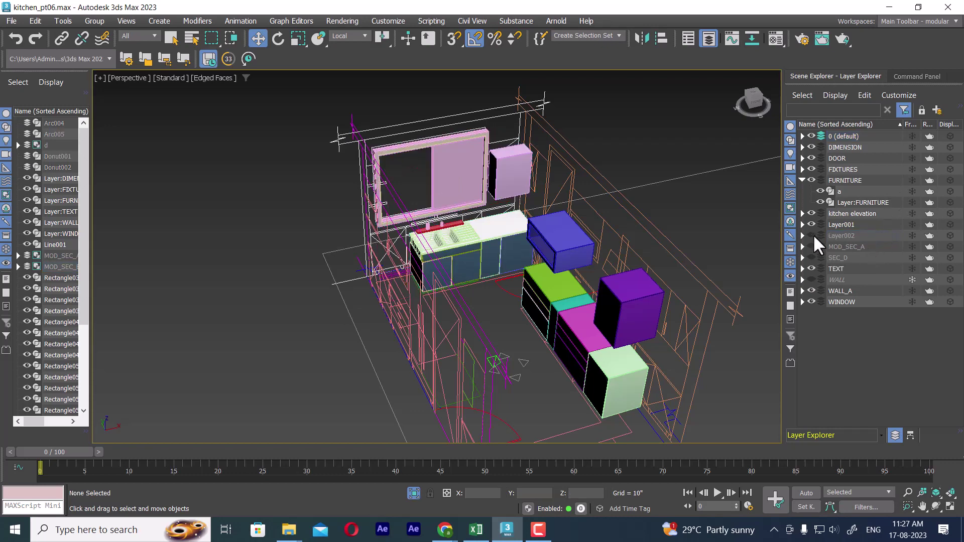
left_click(812, 236)
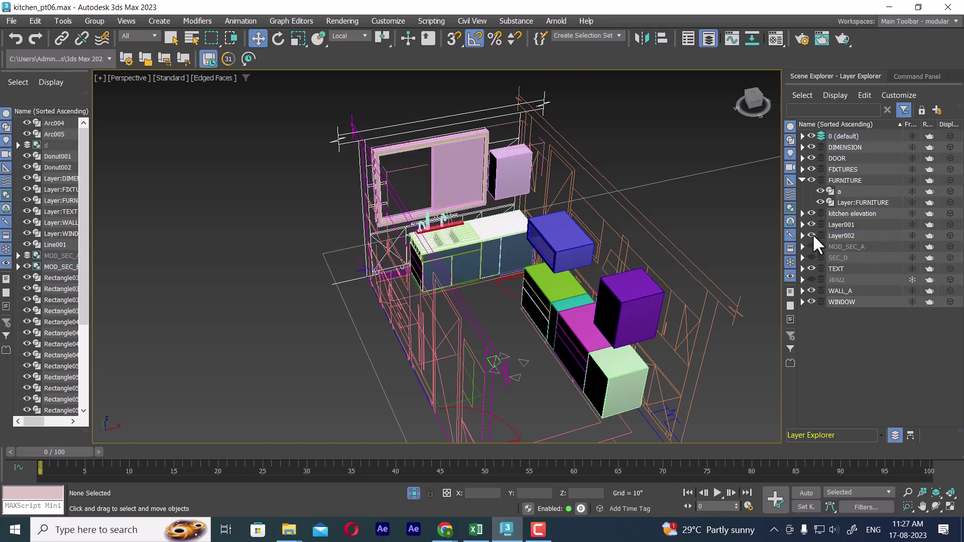
Step: Toggle Layer001 and Layer002 visibility, then freeze and unfreeze Layer002
left_click(811, 223)
left_click(810, 234)
left_click(836, 234)
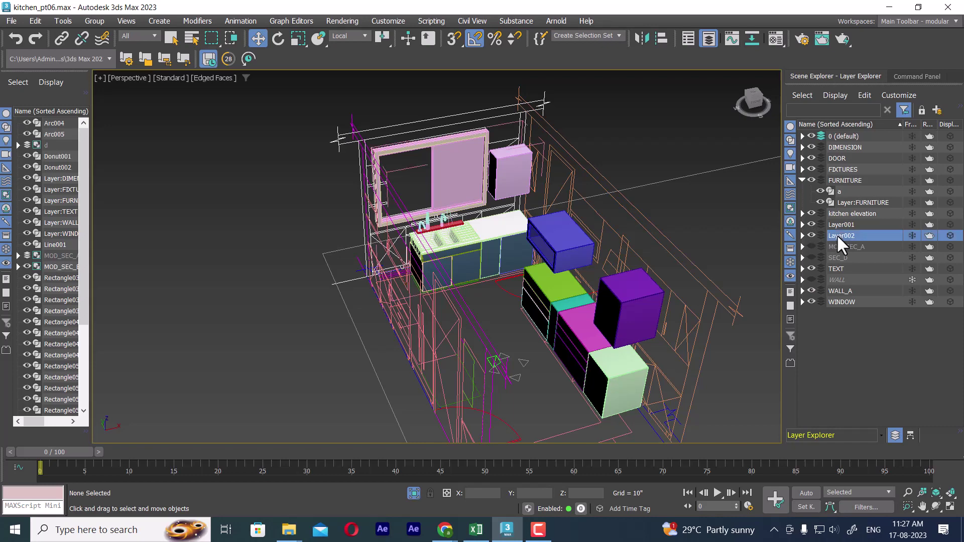
left_click(913, 235)
left_click(913, 235)
scroll(574, 289, "up", 5)
Step: Select the sink cabinet group and Layer002's objects, hiding Layer002 and showing it again
left_click(574, 289)
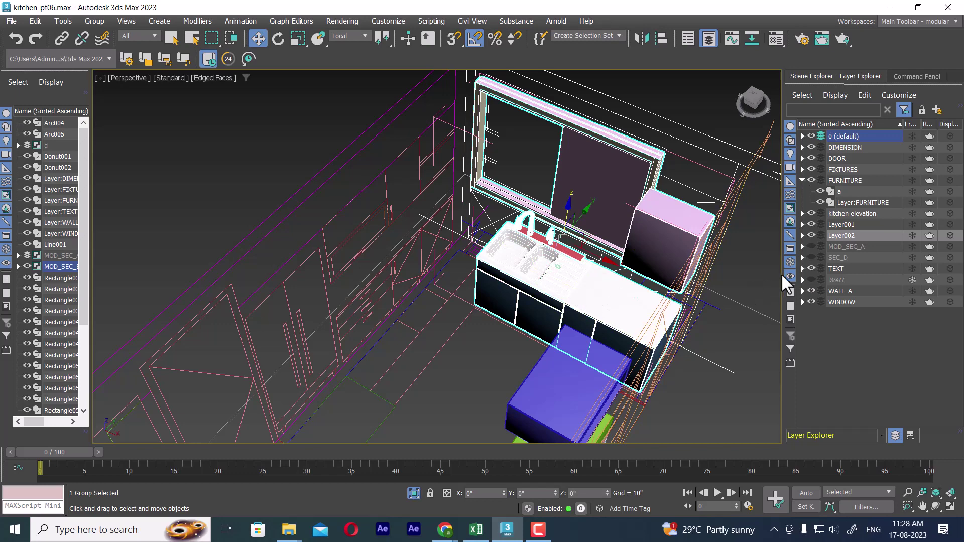
left_click(812, 235)
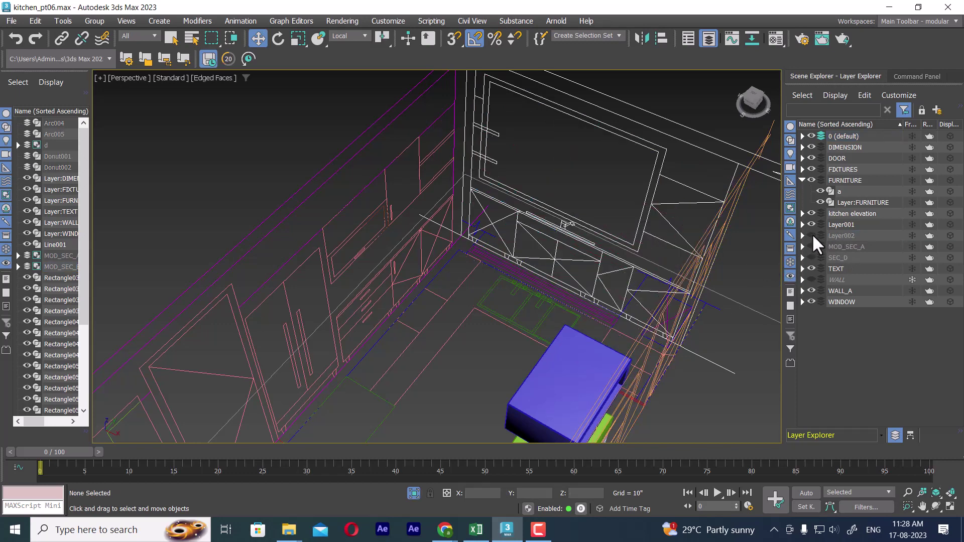
left_click(812, 234)
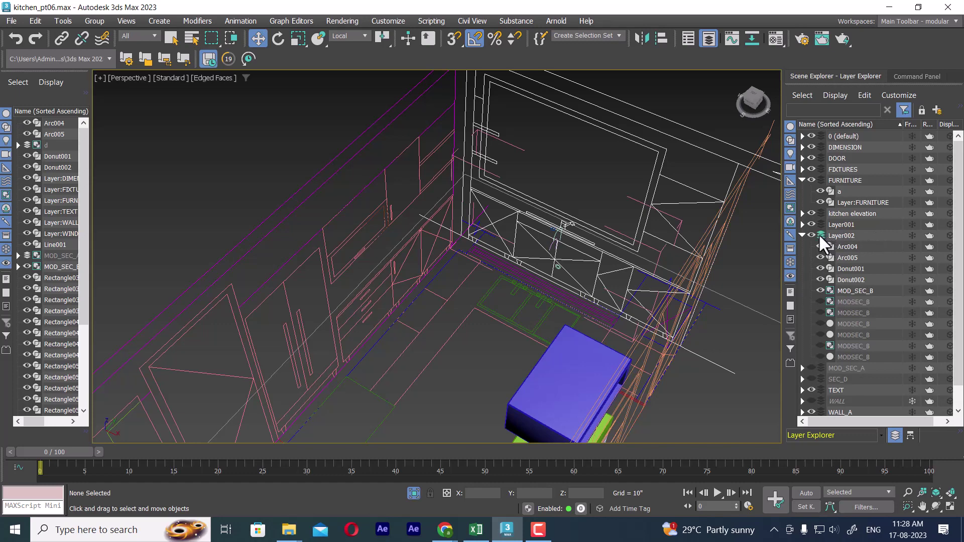
left_click(803, 236)
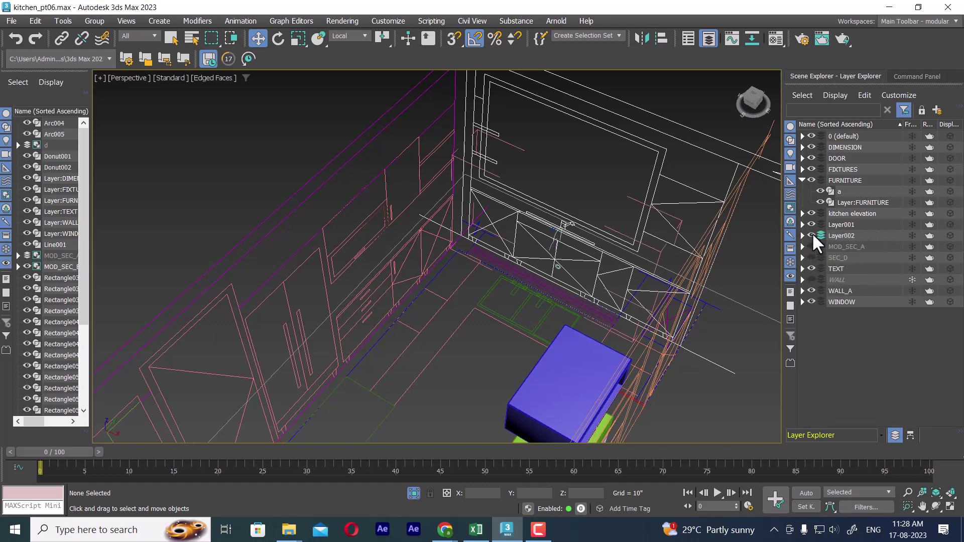
double_click(840, 235)
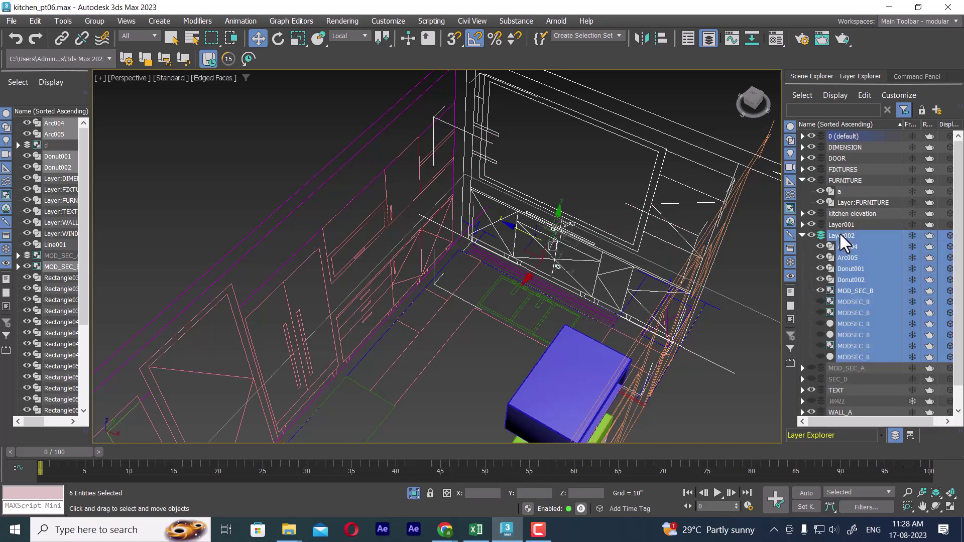
left_click(812, 234)
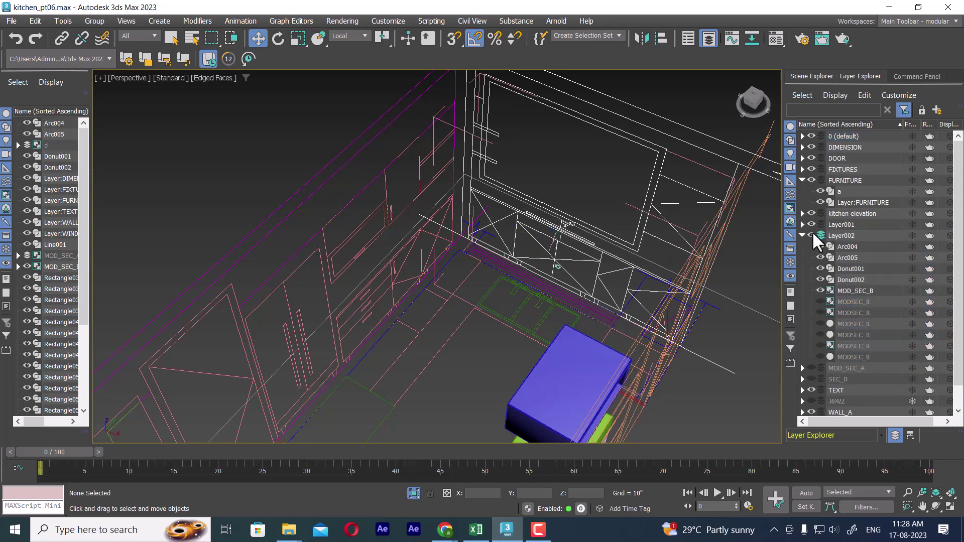
left_click(812, 234)
left_click(812, 235)
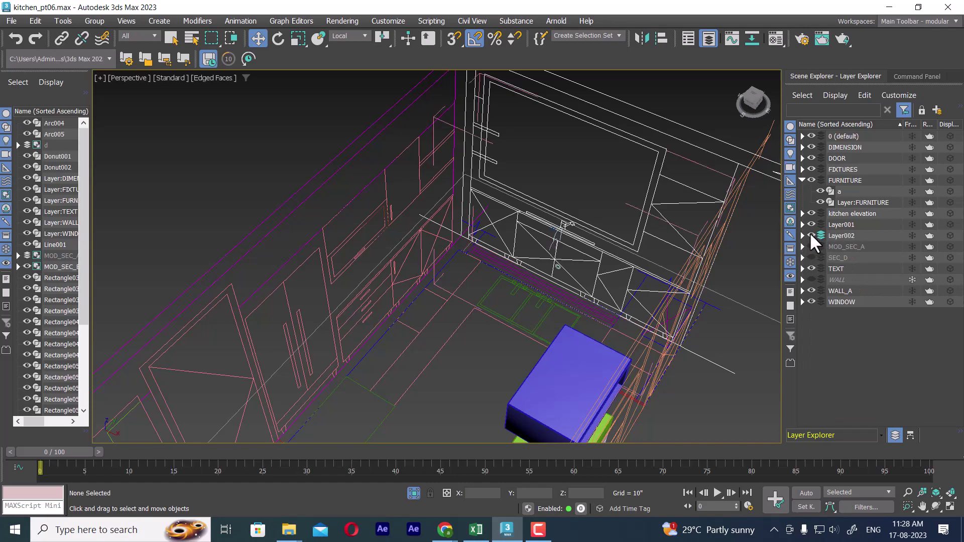
middle_click_drag(401, 261, 489, 204, "alt")
Step: Unhide all hidden objects and select the sink vanity group
right_click(490, 203)
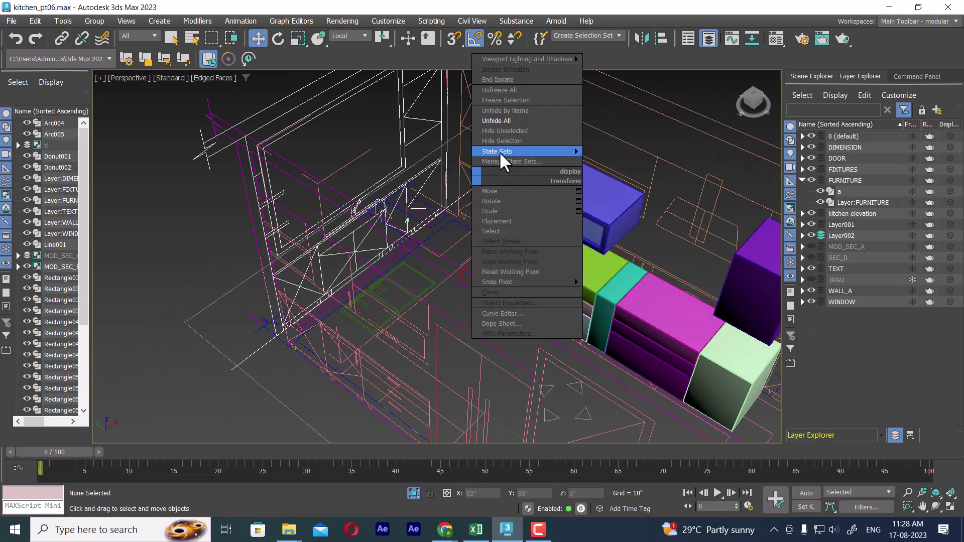
left_click(516, 120)
left_click(534, 279)
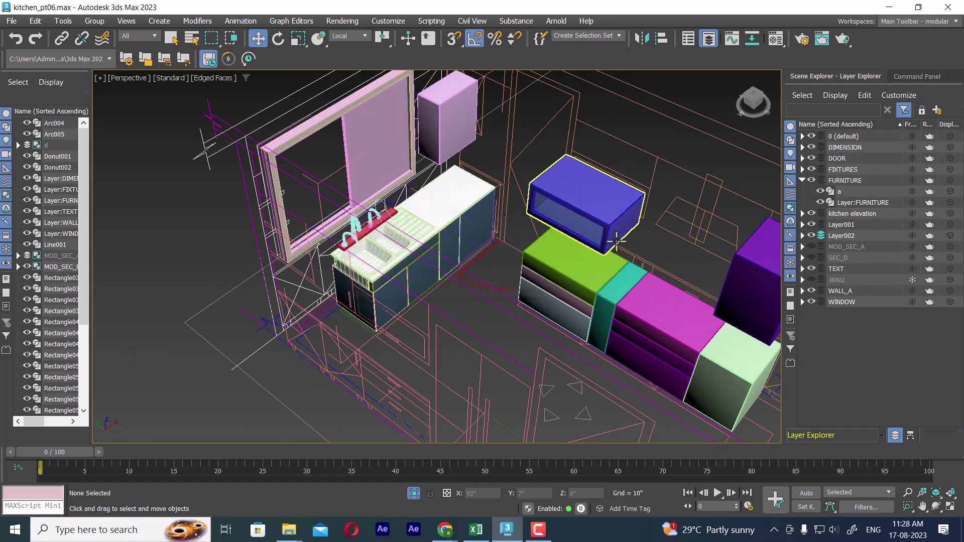
middle_click_drag(534, 279, 525, 290, "alt")
left_click(526, 290)
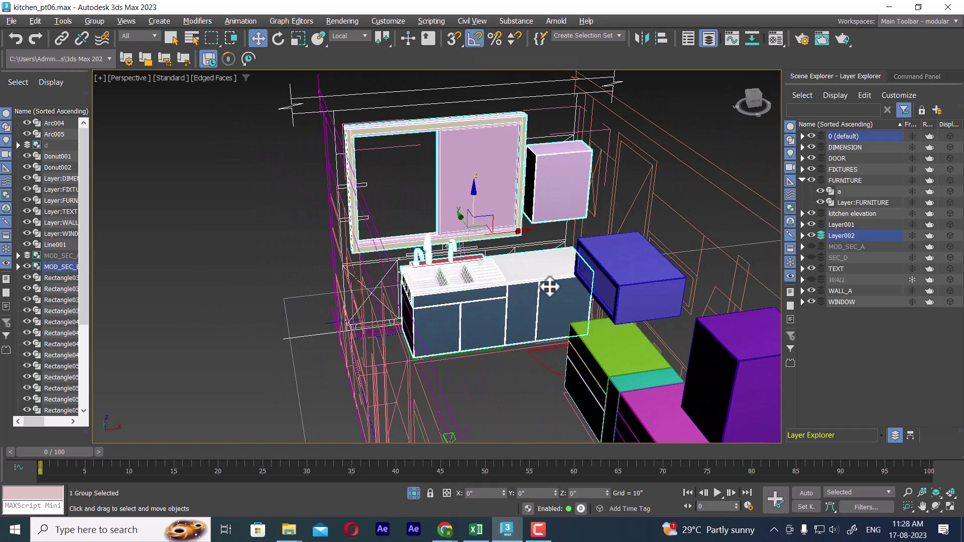
Step: Bring up the group's layer options and start Rename Objects for the cabinet group
right_click(858, 237)
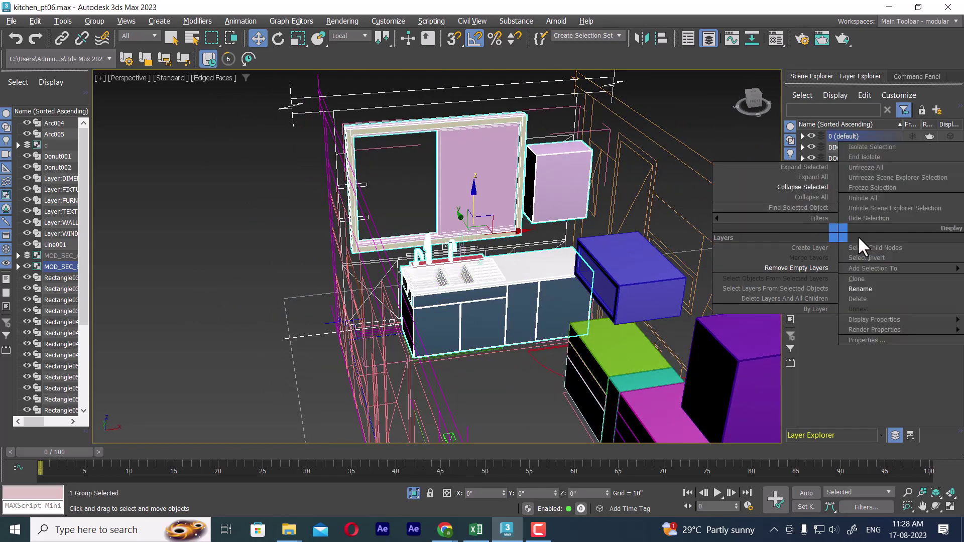
left_click(861, 360)
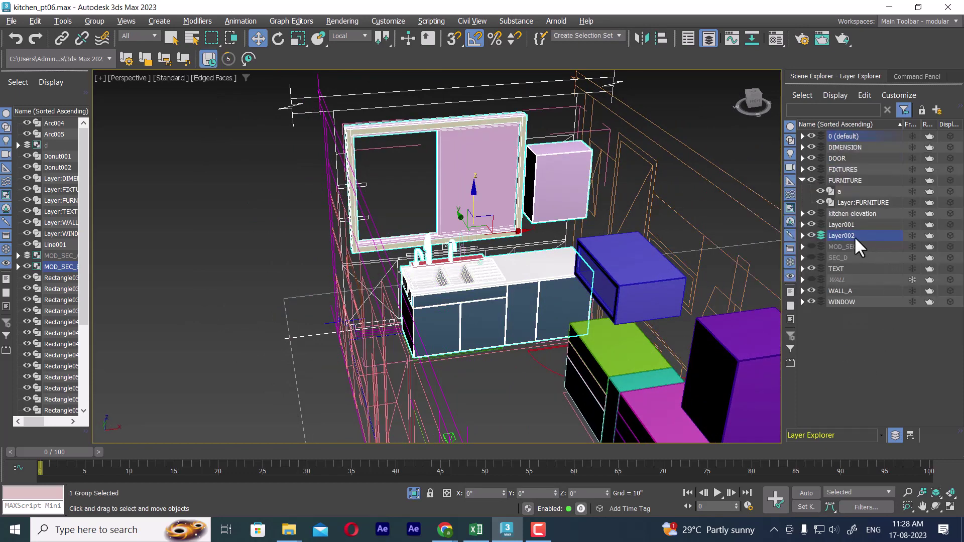
left_click(909, 76)
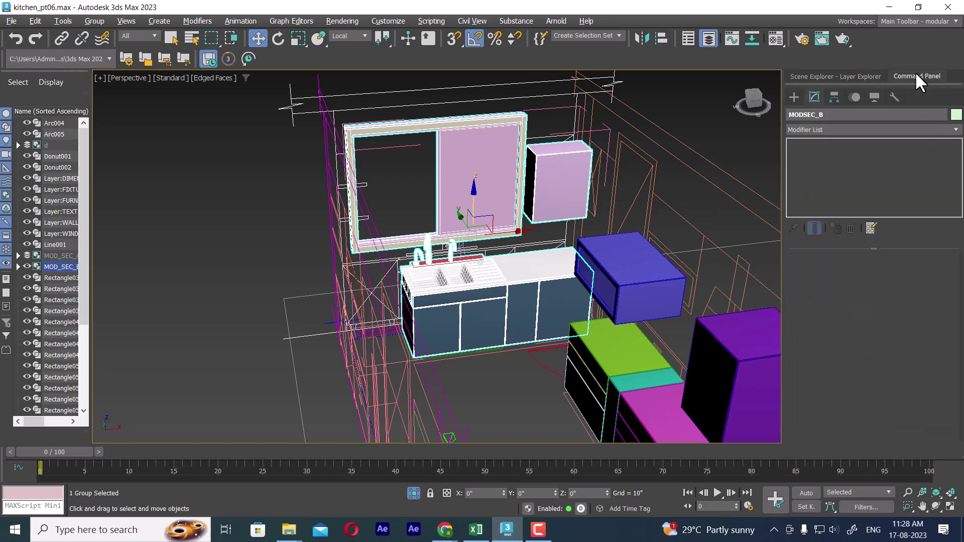
left_click(846, 75)
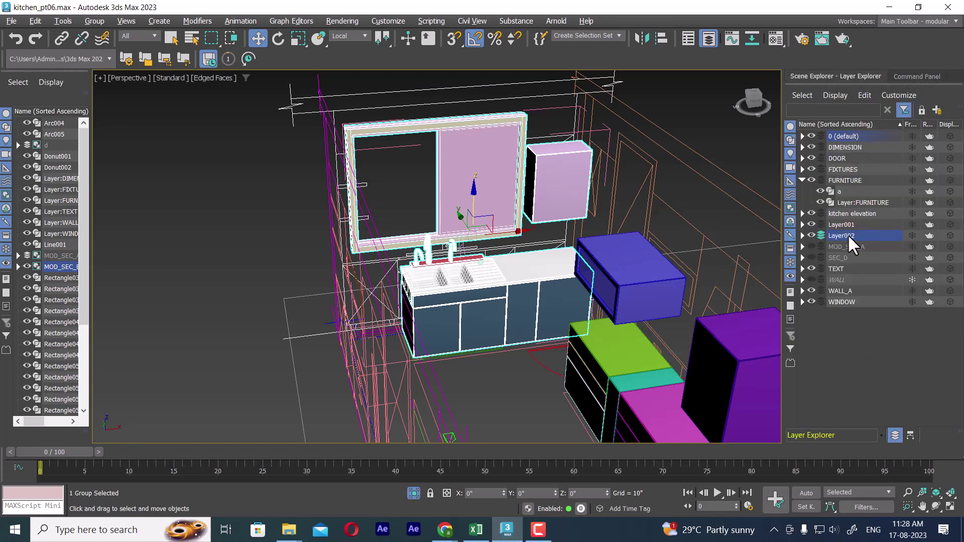
right_click(848, 236)
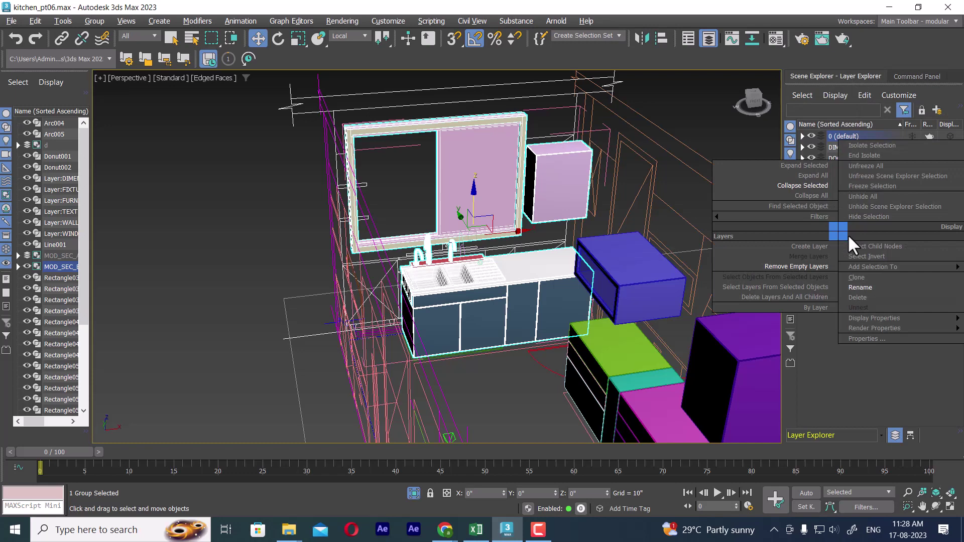
left_click(870, 287)
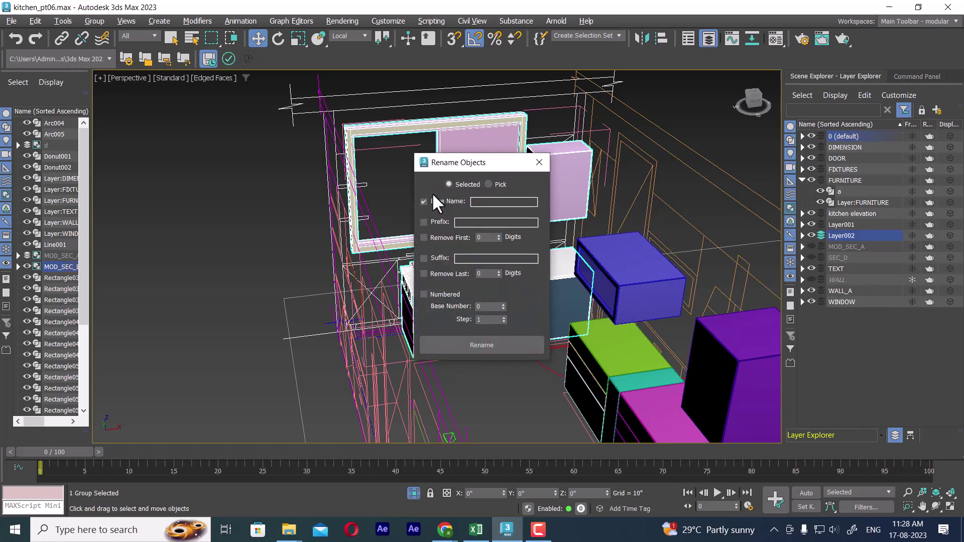
Step: Rename the vanity group with base name SEC and close the Rename Objects window
left_click(473, 343)
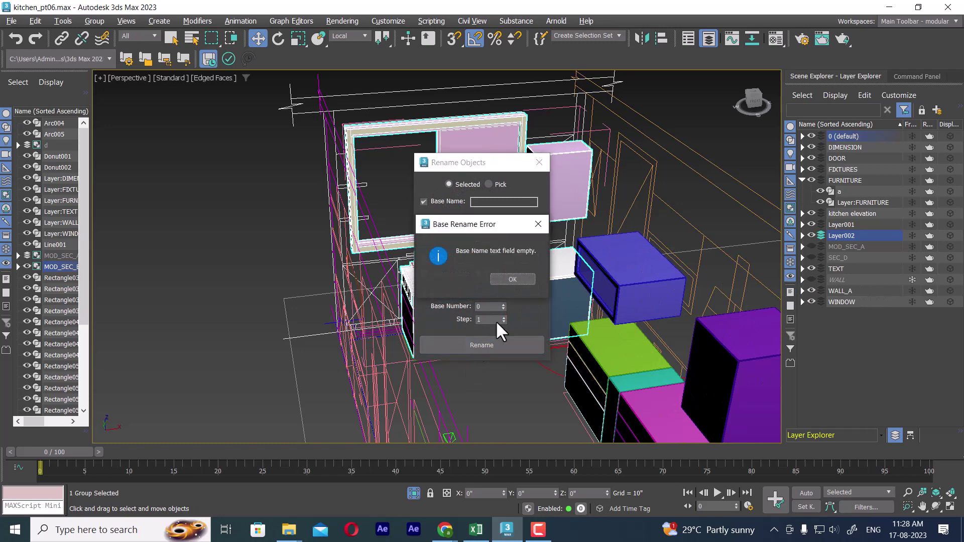
left_click(511, 280)
left_click(487, 202)
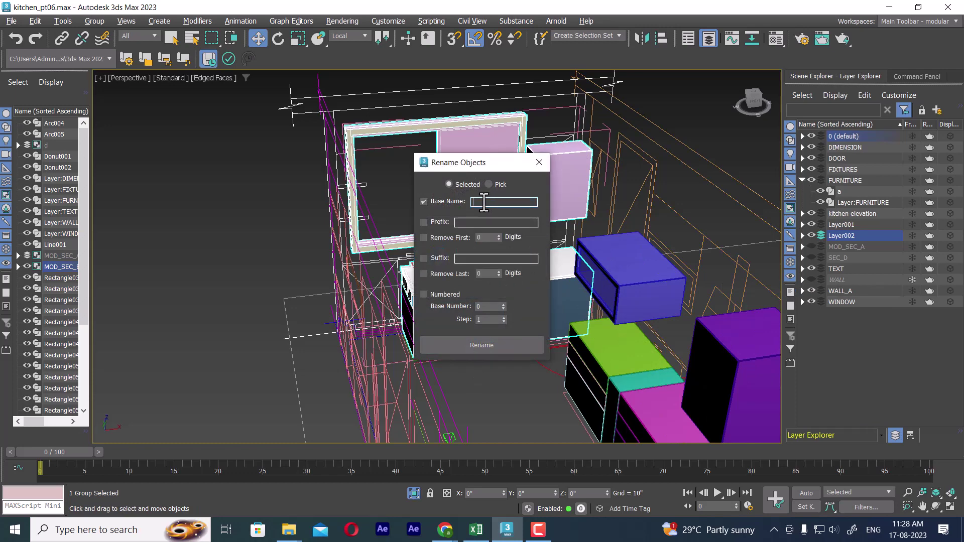
type("SE")
type("C_B")
double_click(479, 197)
left_click(491, 344)
left_click(465, 347)
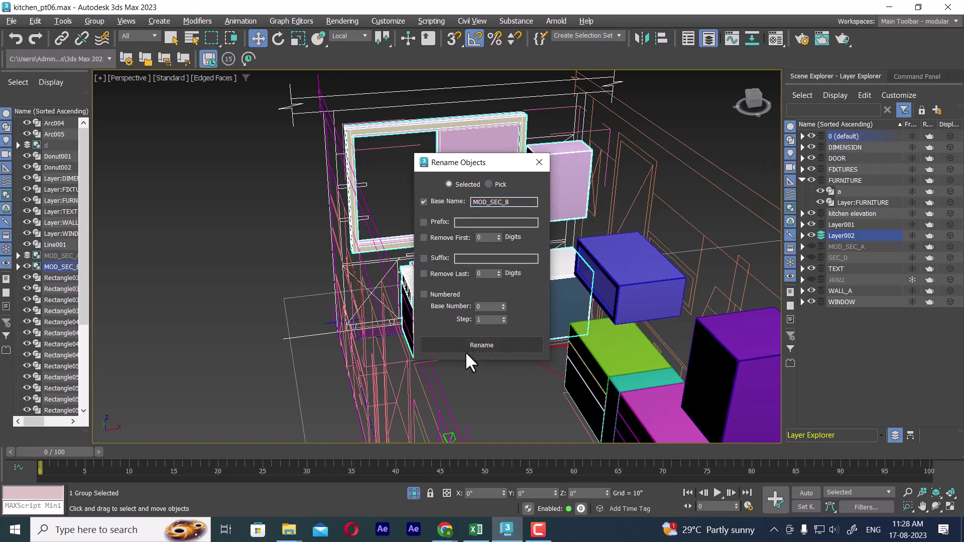
left_click(539, 162)
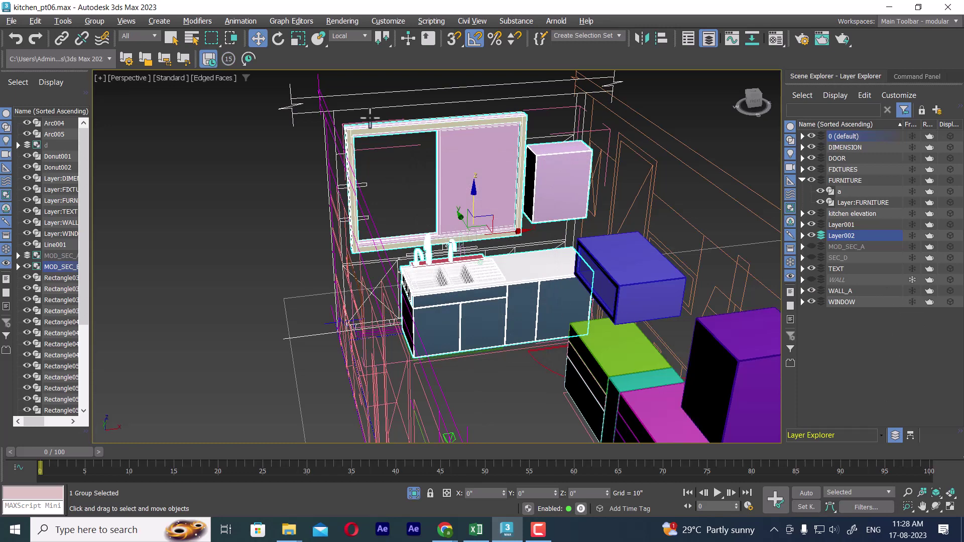